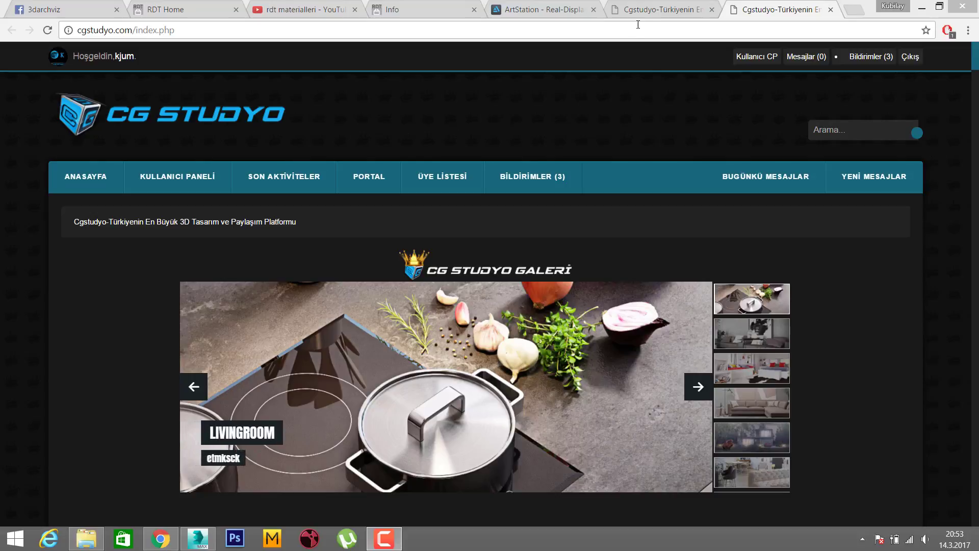
- Return to the CG Studyo forum home page and scroll down to the EĞİTİM MERKEZİ section
click(643, 9)
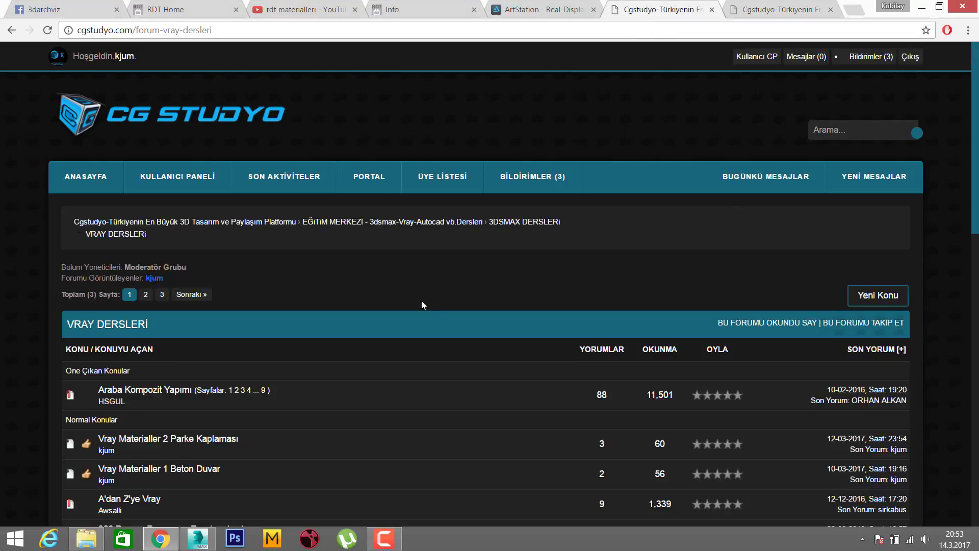
scroll(368, 353, down, 3)
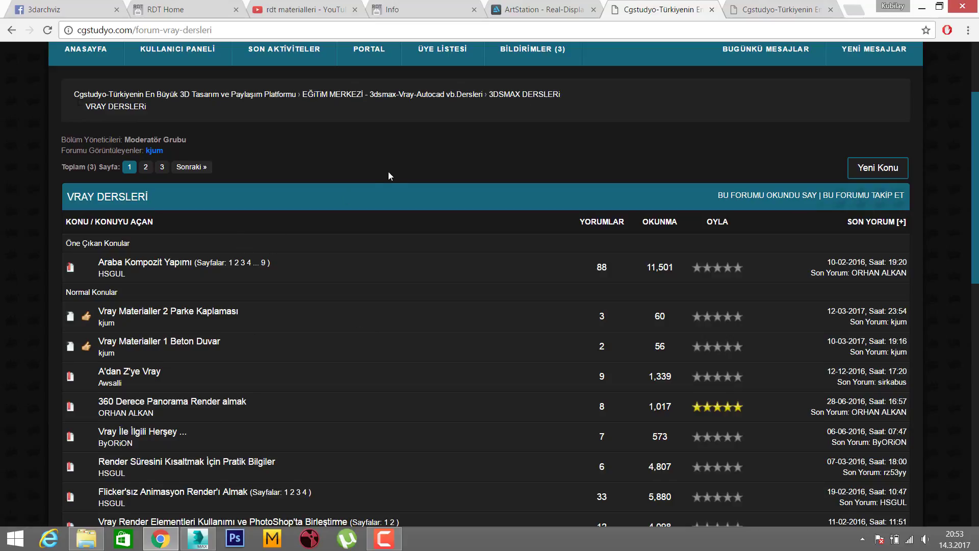
scroll(387, 173, up, 3)
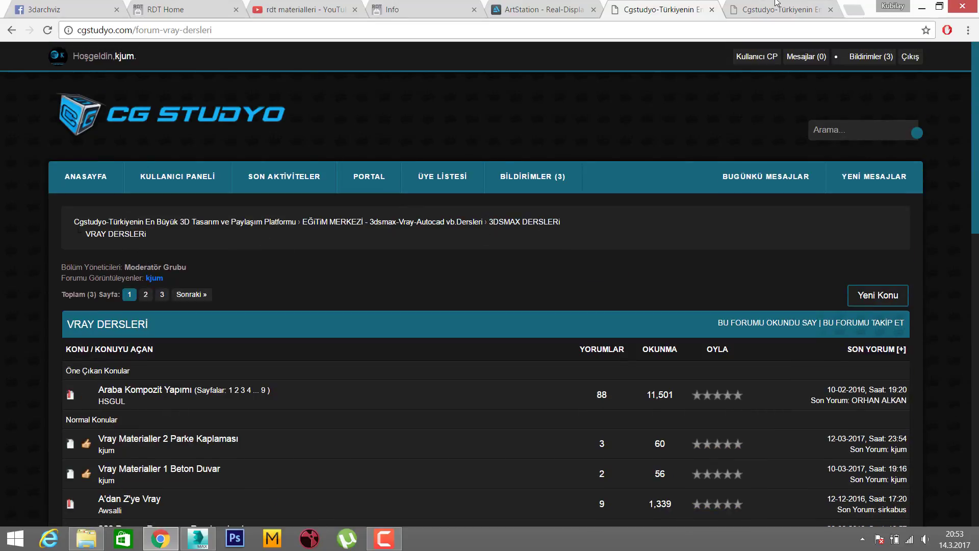
click(759, 9)
scroll(518, 246, down, 5)
scroll(474, 291, down, 5)
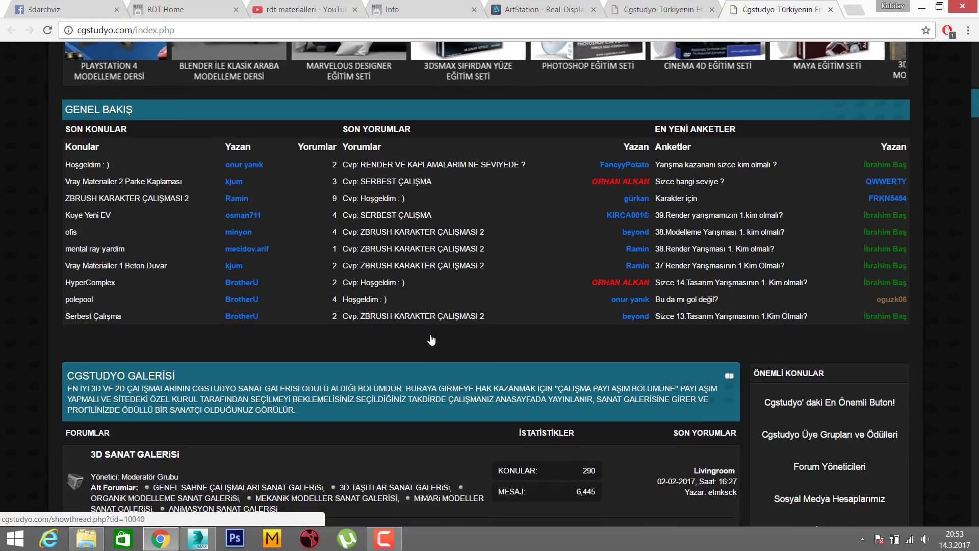
scroll(430, 335, down, 5)
scroll(431, 339, down, 5)
scroll(431, 340, down, 3)
scroll(430, 339, down, 3)
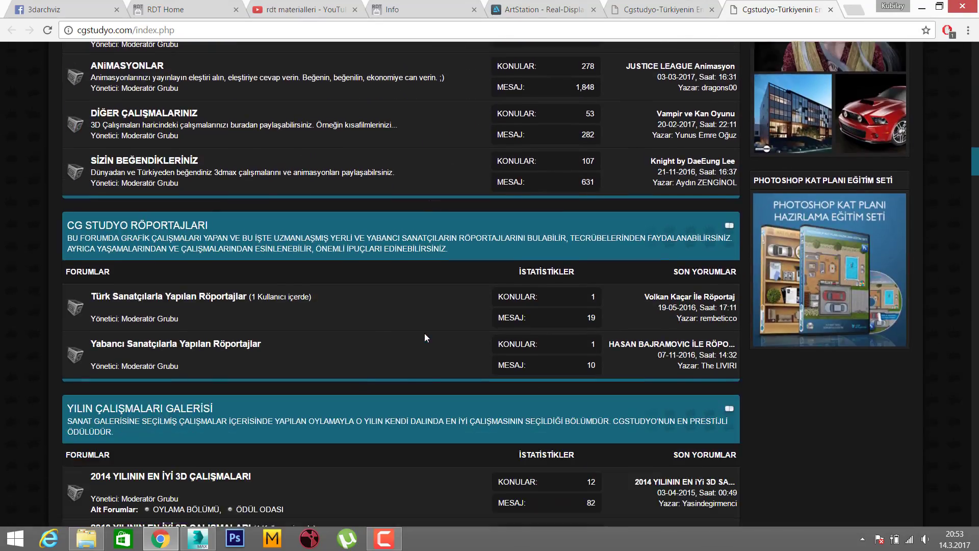
scroll(426, 337, down, 2)
scroll(425, 335, down, 2)
scroll(341, 299, down, 3)
scroll(333, 293, down, 4)
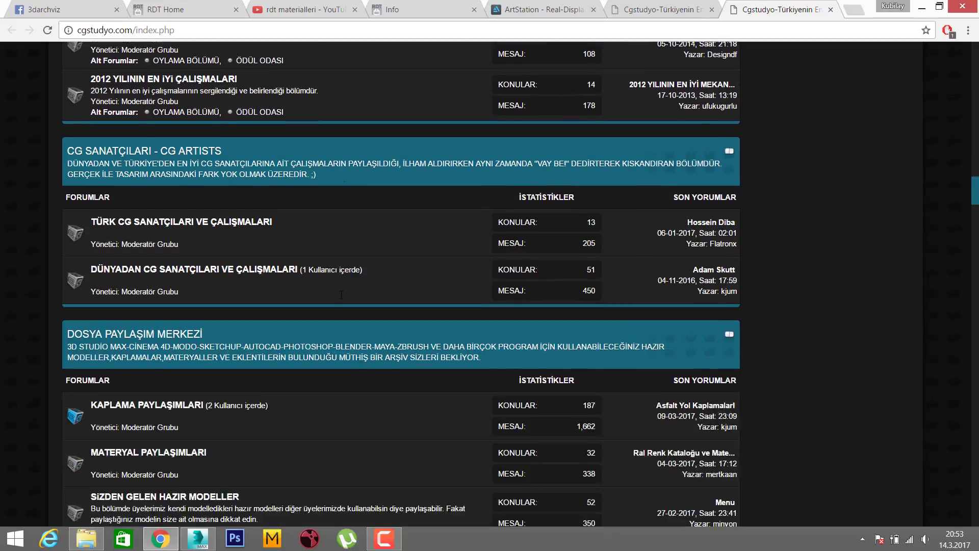
scroll(338, 293, down, 4)
scroll(258, 295, down, 1)
scroll(259, 297, down, 2)
scroll(222, 289, down, 3)
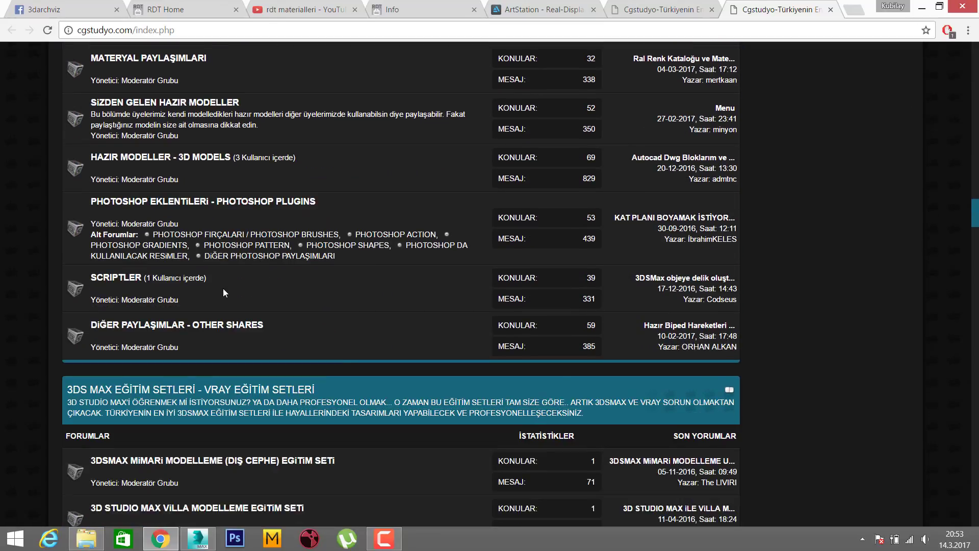
scroll(219, 291, down, 3)
scroll(198, 279, down, 6)
scroll(127, 199, down, 4)
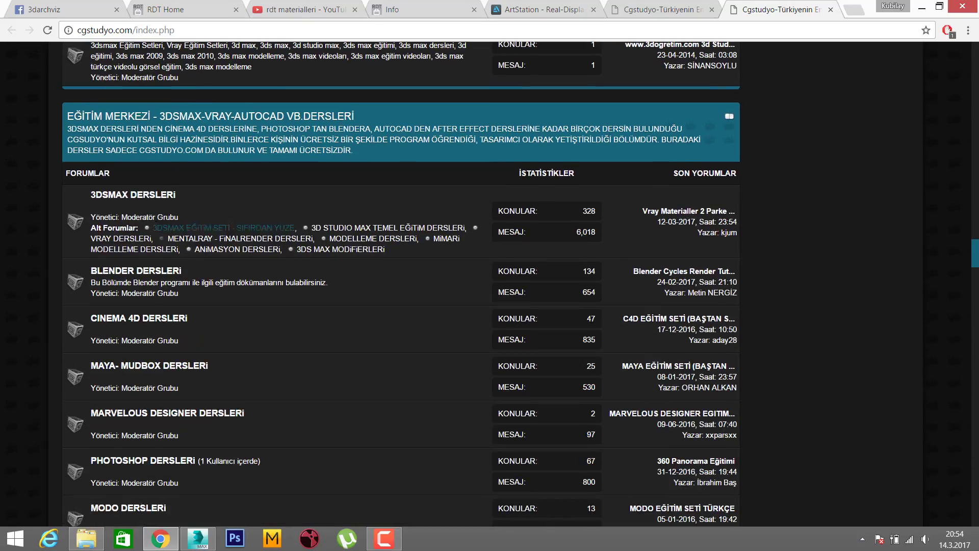
- Open 3DSMAX DERSLERİ, then its VRAY DERSLERİ sub-forum, and review the Vray Materialler threads
click(128, 199)
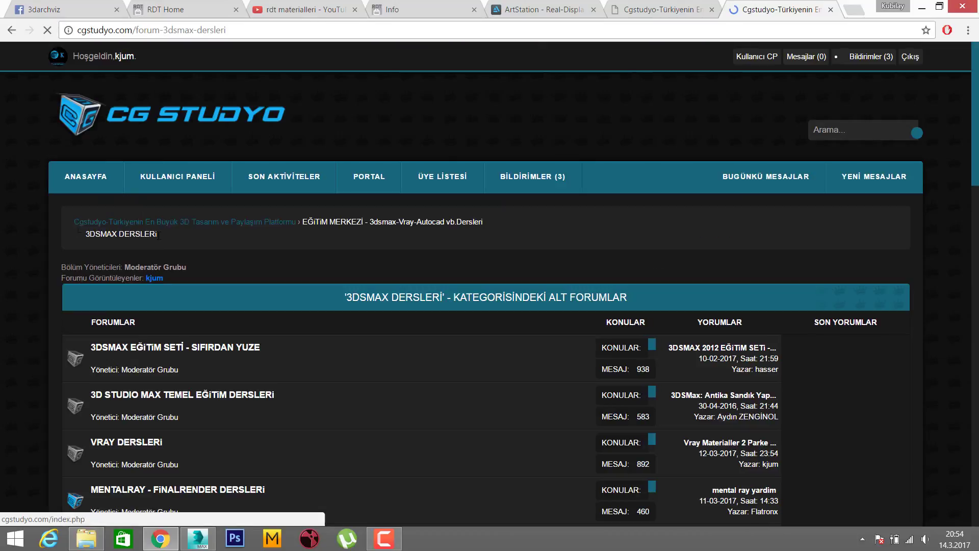
scroll(126, 197, down, 2)
click(138, 317)
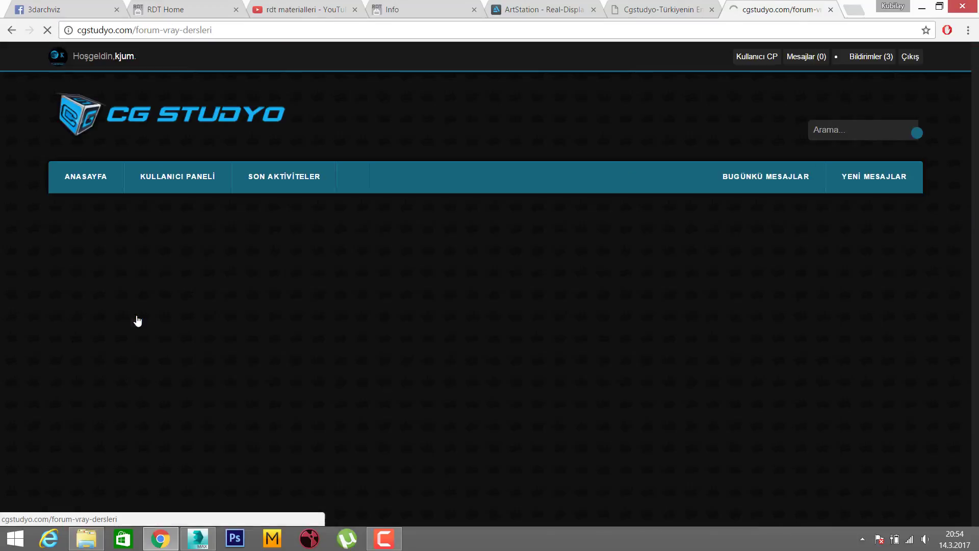
scroll(272, 275, down, 2)
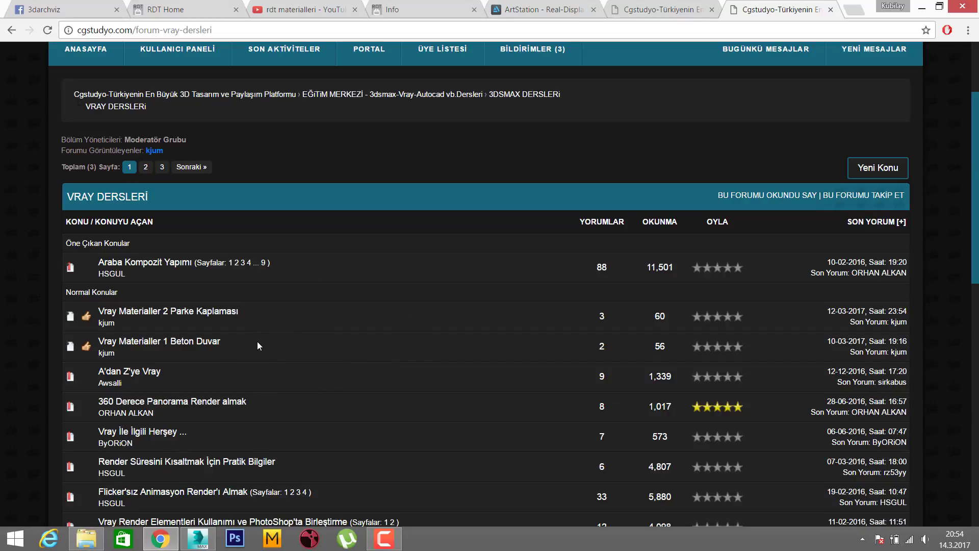
scroll(277, 338, down, 1)
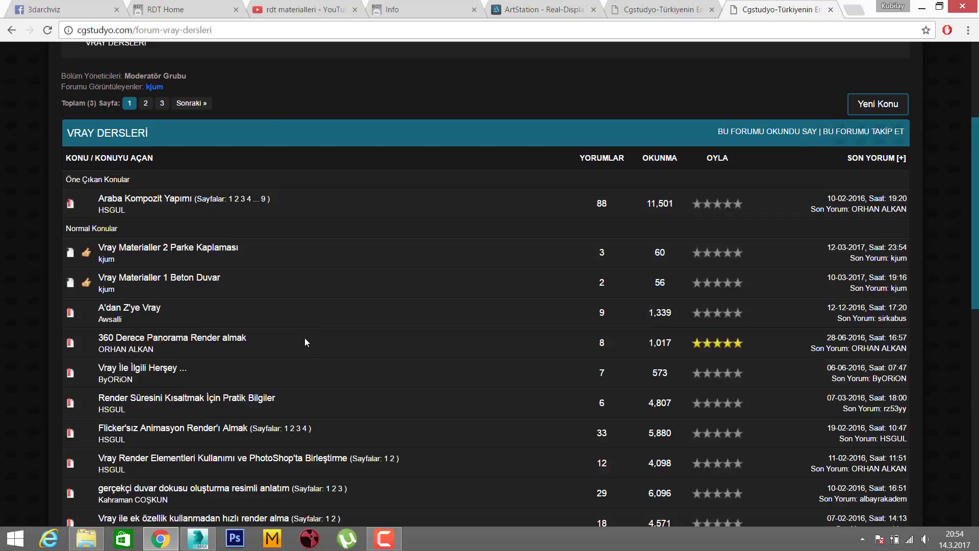
scroll(481, 298, up, 3)
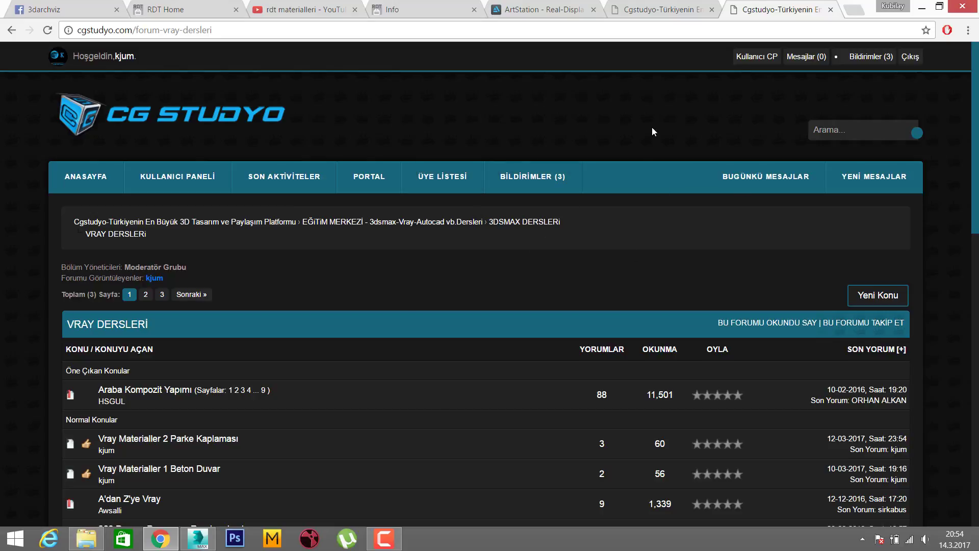
- Bring up the RDT-Shop home page and read its welcome text
click(193, 13)
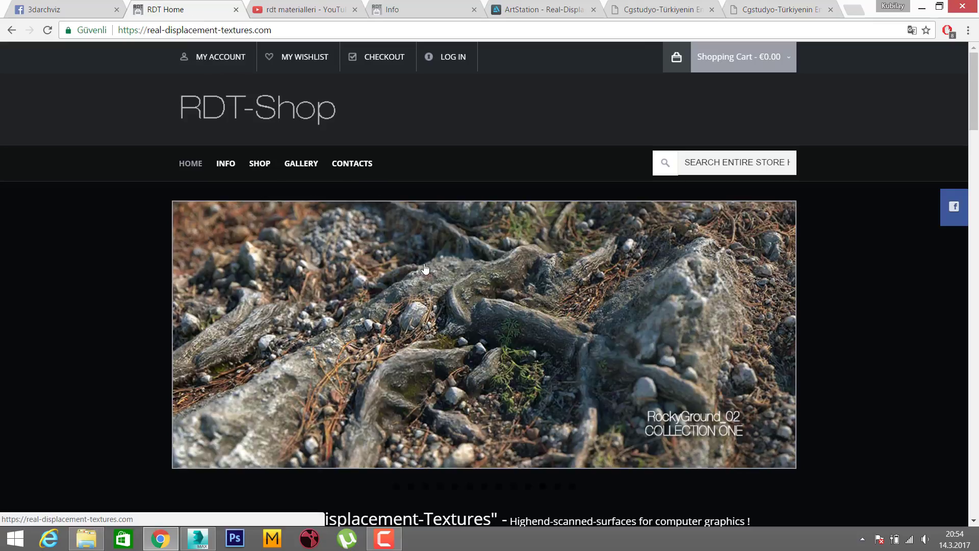
scroll(452, 275, down, 1)
scroll(474, 273, down, 1)
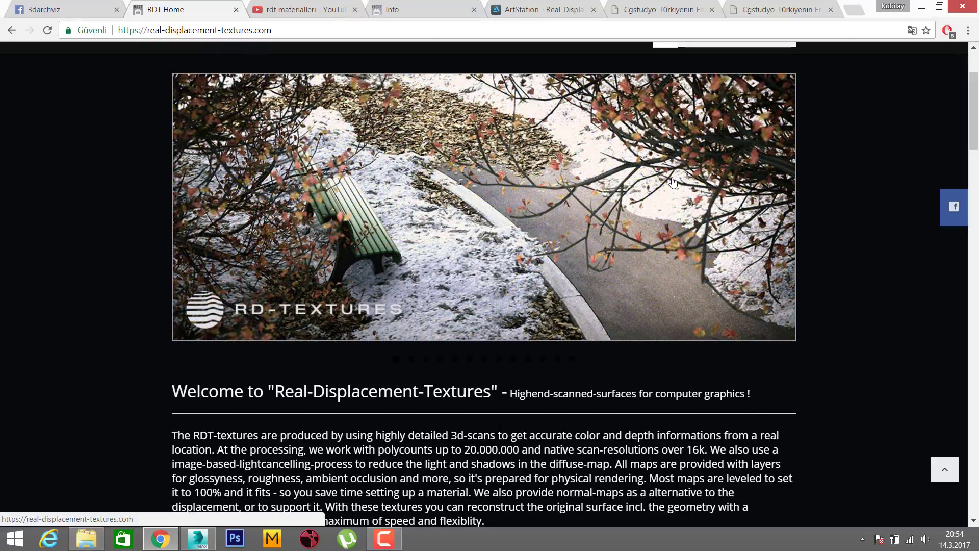
scroll(554, 243, down, 1)
scroll(555, 243, down, 1)
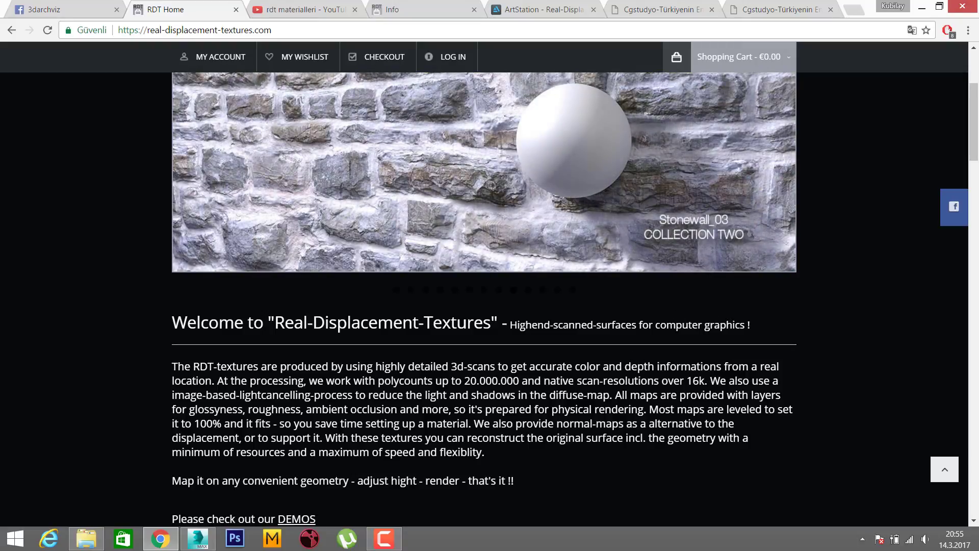
scroll(559, 359, down, 1)
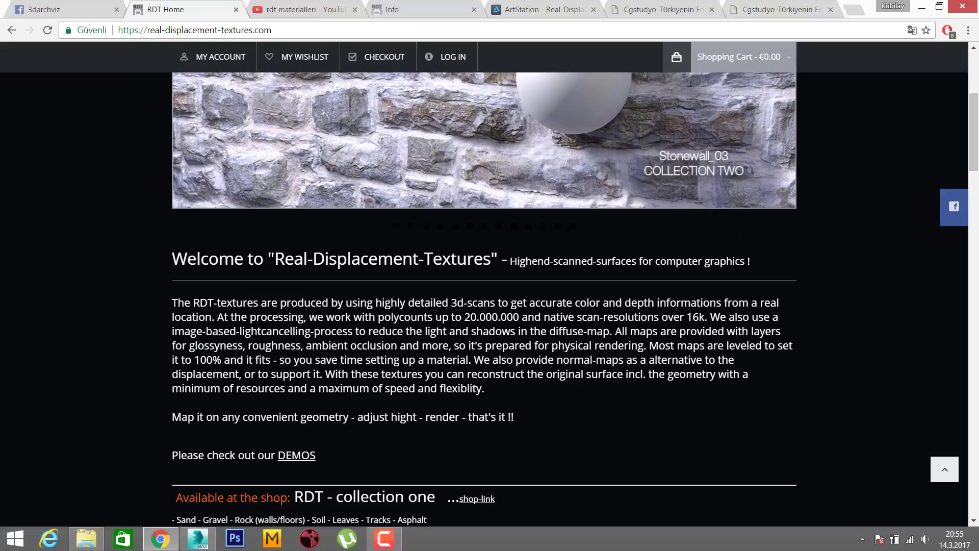
scroll(502, 346, up, 3)
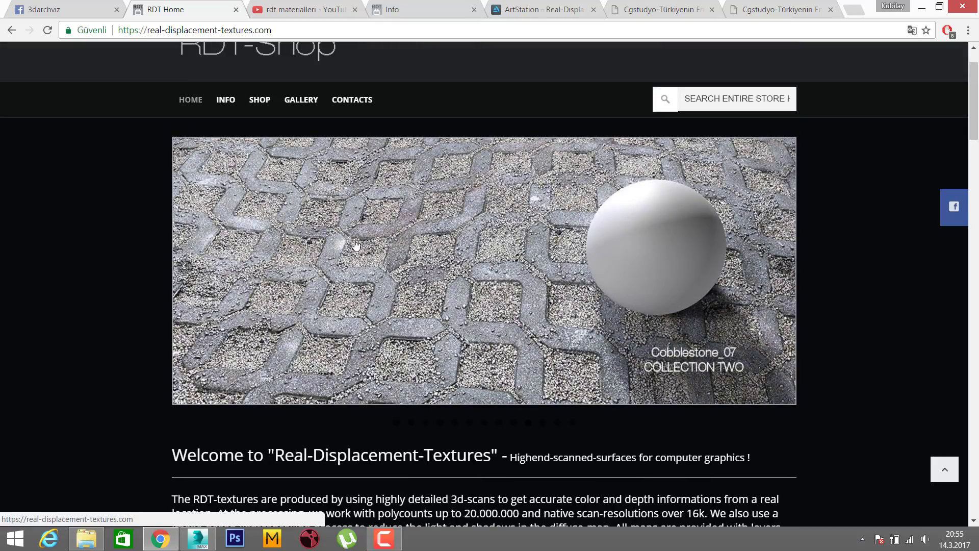
- Browse the collection one overview, then move to the ArtStation Real-Displacement-Textures demo page
scroll(489, 283, down, 3)
scroll(471, 286, down, 5)
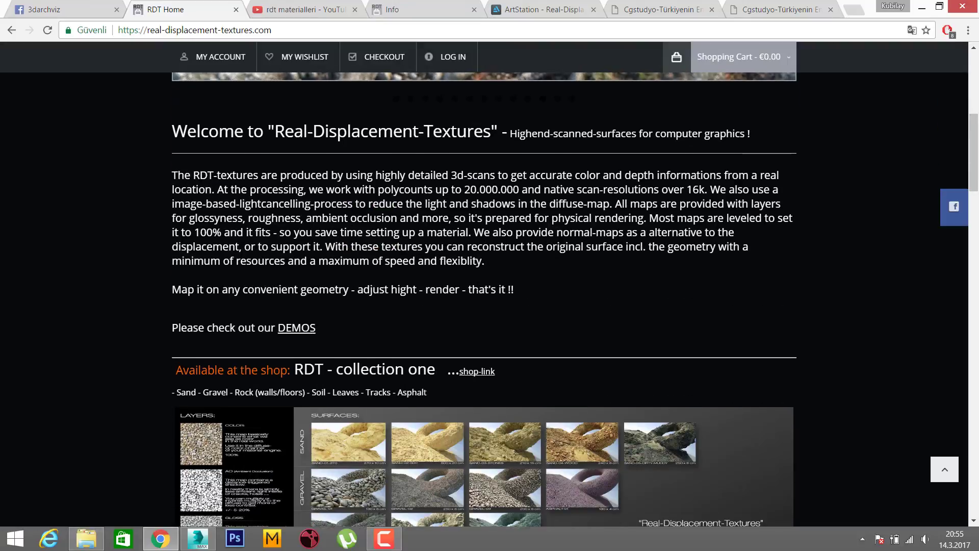
scroll(479, 289, down, 3)
scroll(479, 290, up, 3)
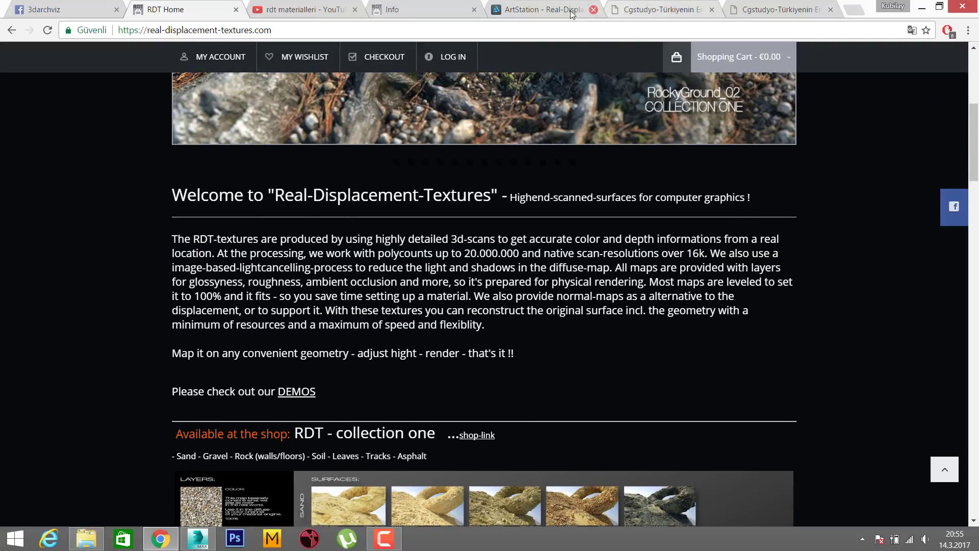
click(531, 10)
- Scroll through the ArtStation sand, boulder and water demo renders
scroll(459, 196, up, 3)
scroll(463, 201, up, 5)
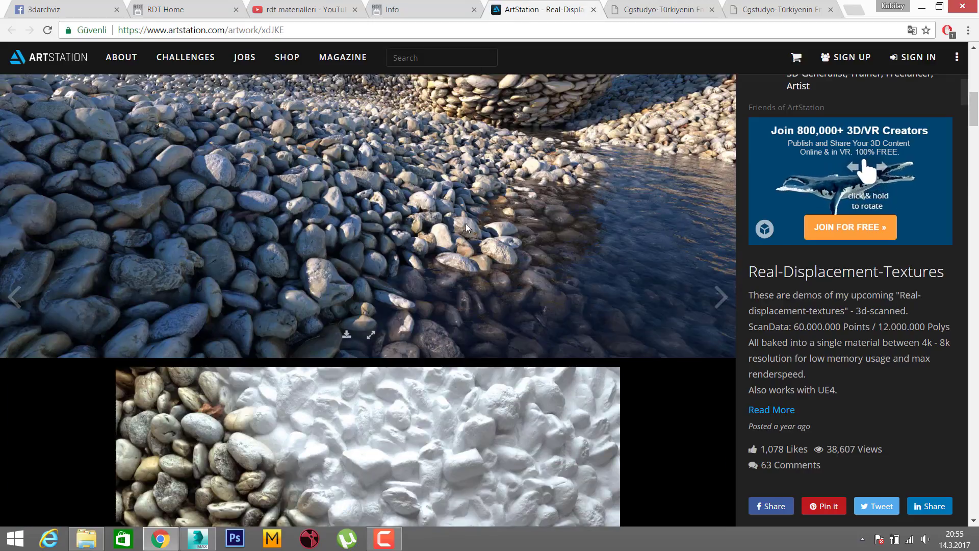
scroll(466, 223, up, 5)
scroll(475, 254, up, 3)
scroll(316, 261, up, 3)
scroll(399, 283, up, 1)
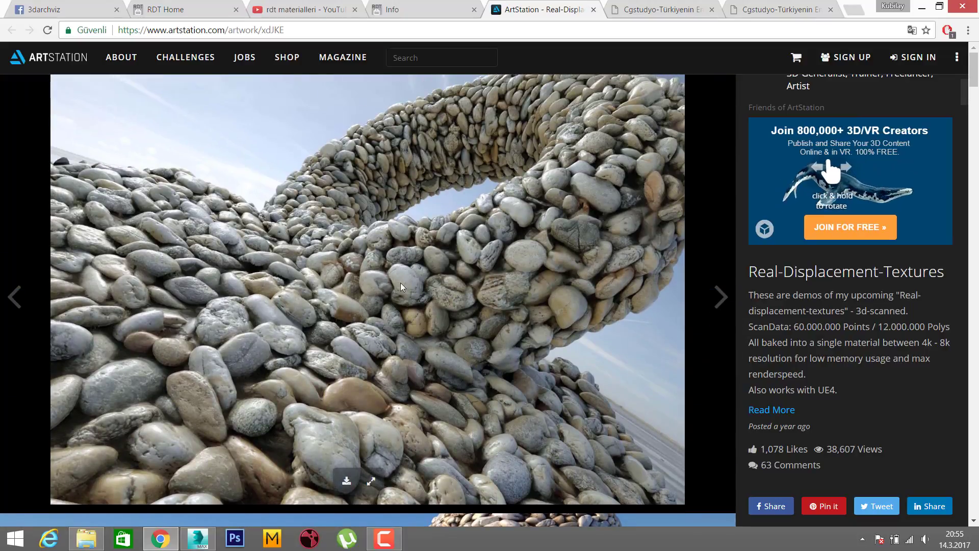
scroll(390, 258, down, 1)
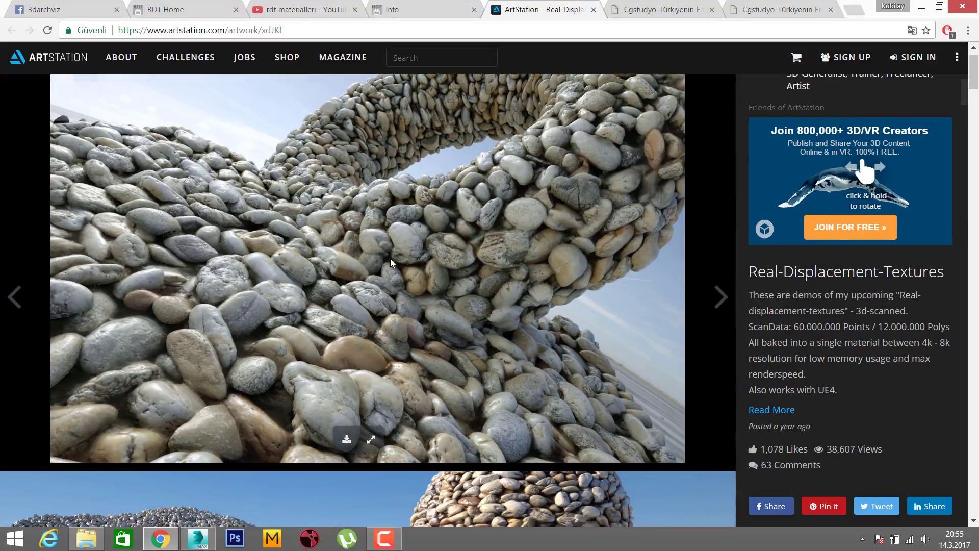
scroll(382, 263, down, 2)
scroll(416, 244, down, 5)
scroll(476, 223, down, 3)
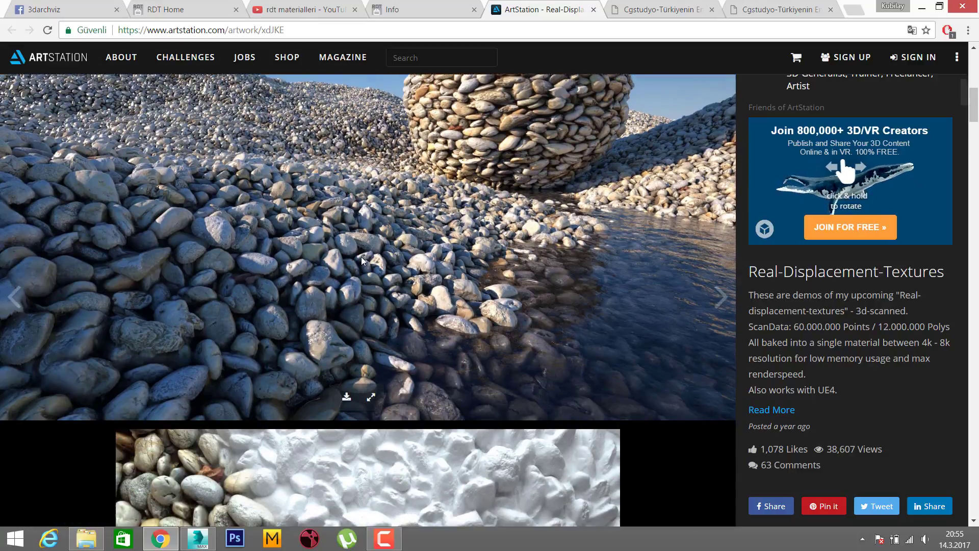
scroll(368, 334, up, 3)
scroll(393, 254, down, 3)
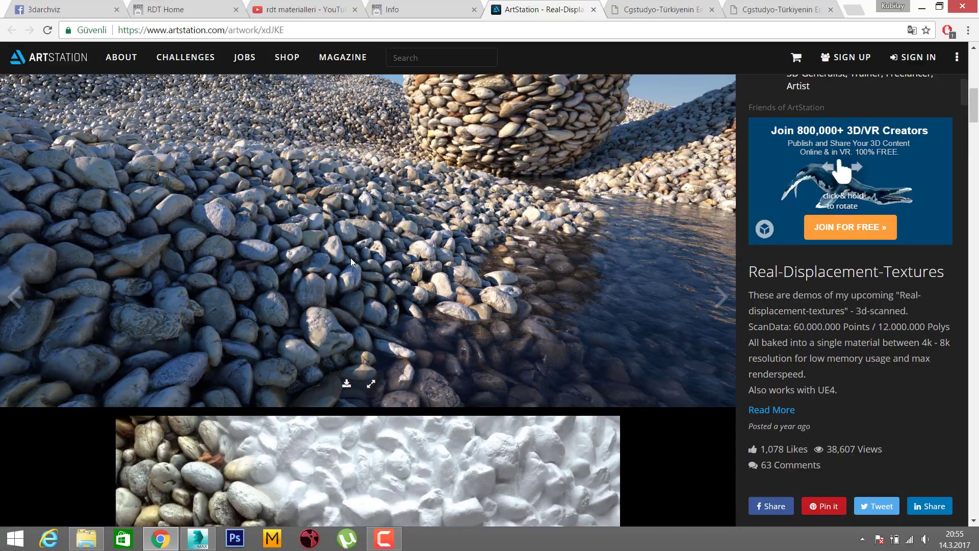
scroll(485, 270, down, 4)
scroll(468, 246, down, 3)
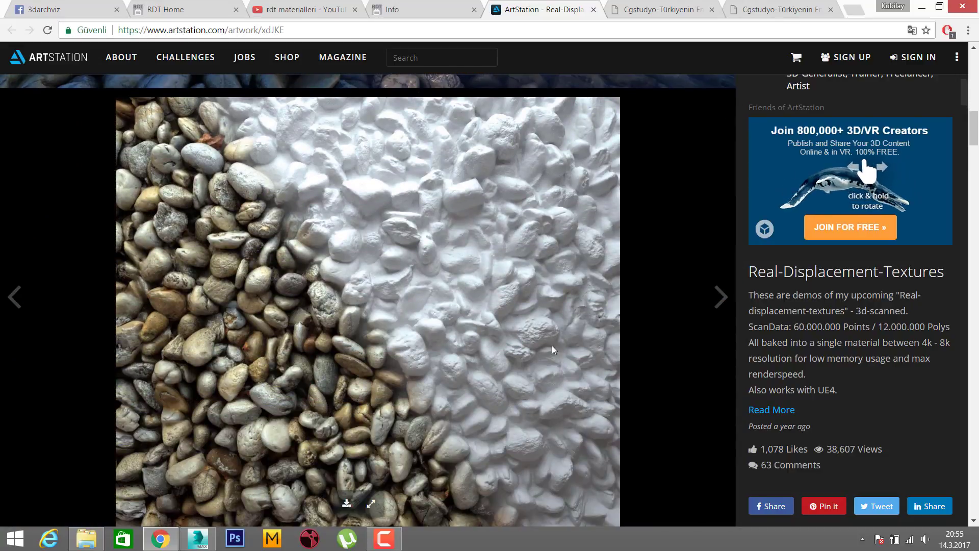
scroll(438, 295, down, 4)
scroll(438, 290, down, 3)
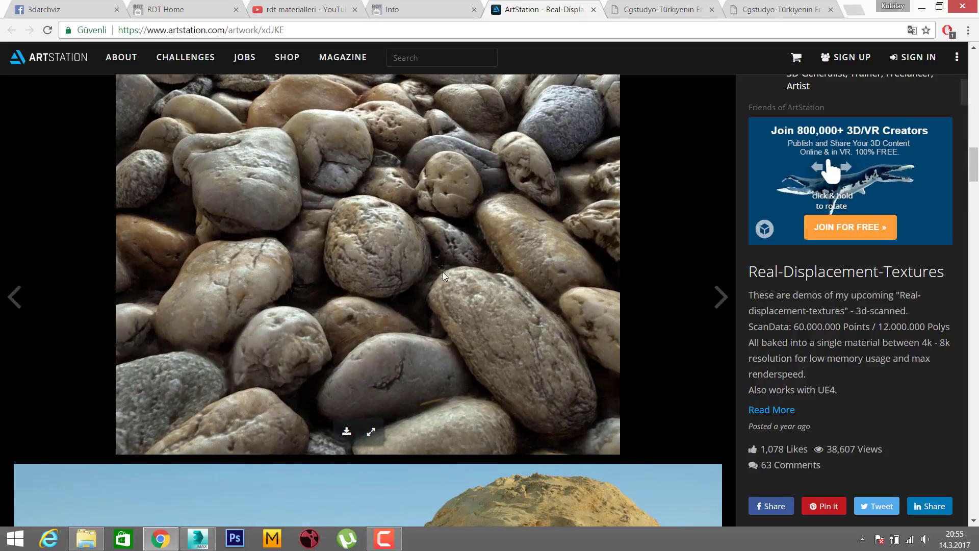
scroll(414, 271, down, 3)
scroll(390, 276, down, 4)
scroll(500, 256, down, 3)
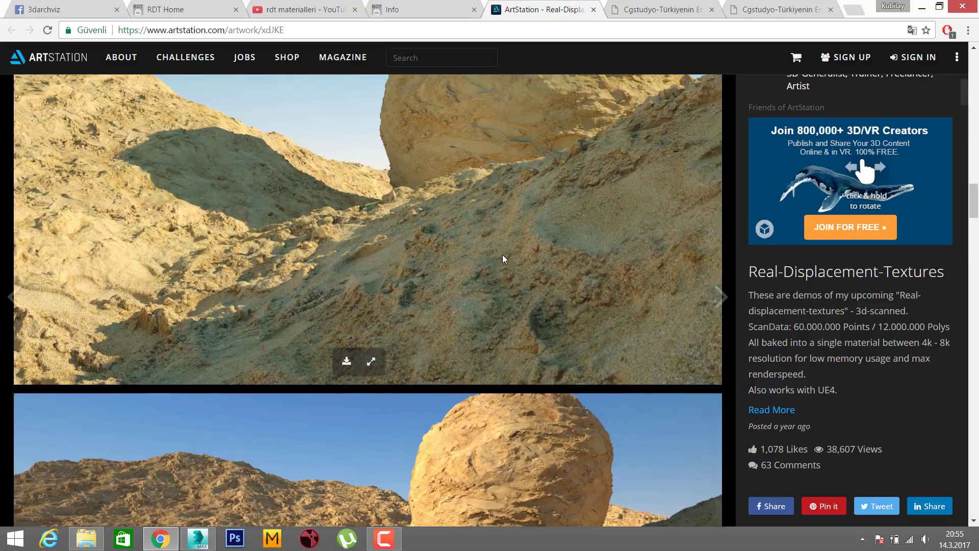
scroll(508, 256, down, 3)
scroll(463, 244, down, 3)
scroll(386, 275, down, 2)
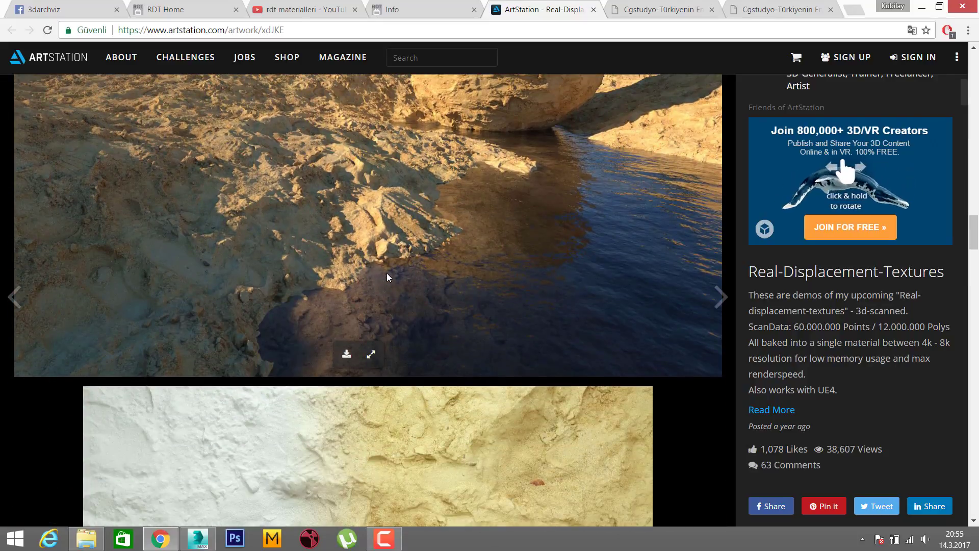
- Revisit the renders, then bring up the COBBLESTONE-02-Demo folder with its eight 4k maps
scroll(339, 280, up, 3)
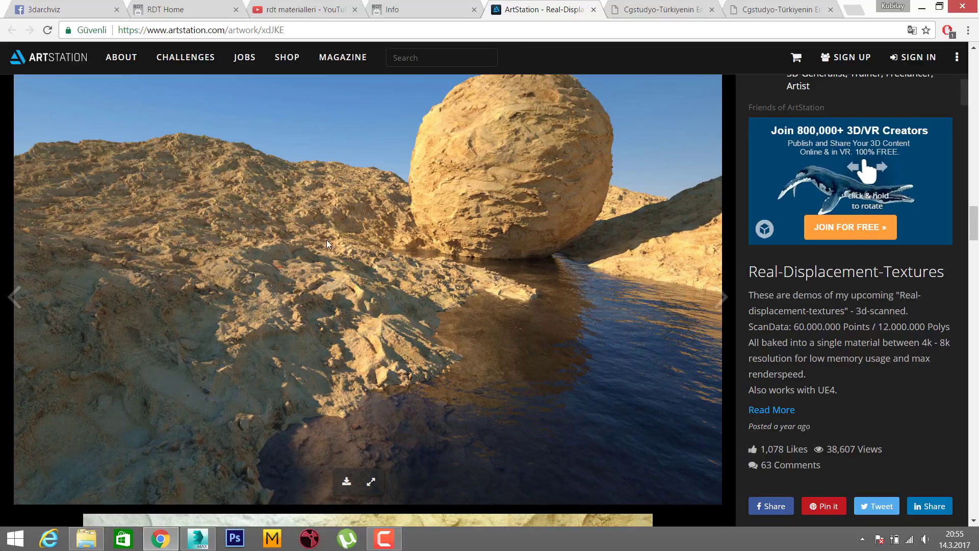
scroll(397, 268, up, 3)
scroll(399, 275, up, 1)
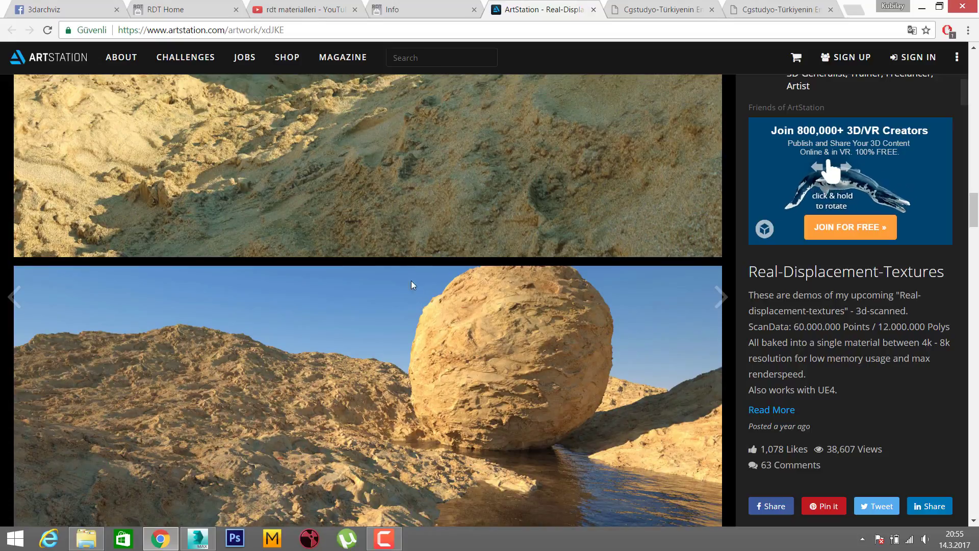
scroll(411, 281, down, 2)
scroll(505, 225, up, 1)
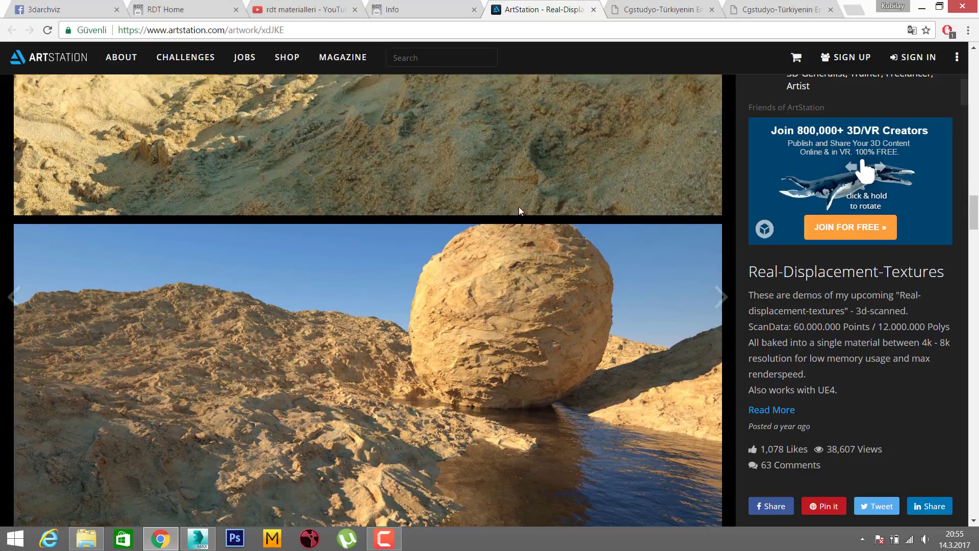
scroll(472, 193, up, 2)
scroll(472, 191, down, 5)
scroll(472, 191, down, 6)
scroll(440, 205, up, 3)
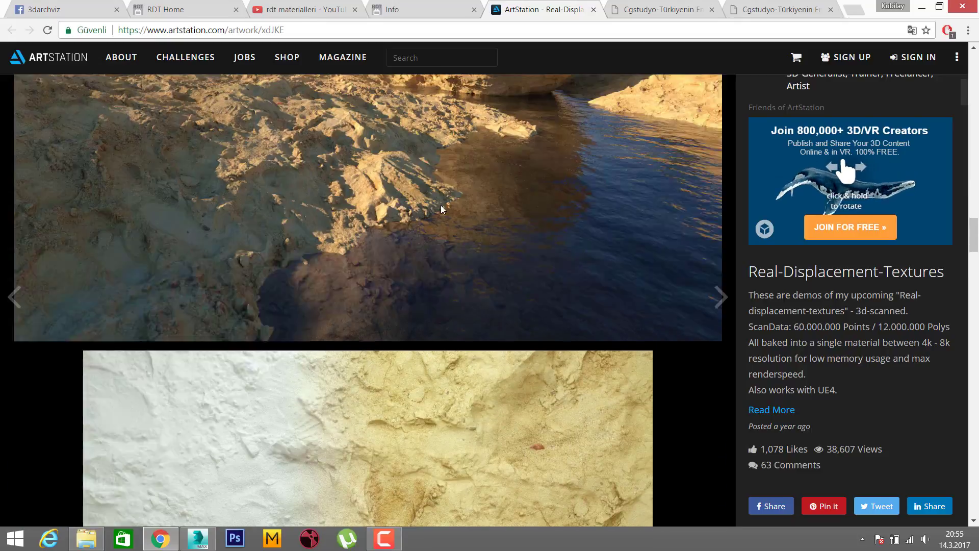
scroll(440, 205, up, 2)
click(86, 539)
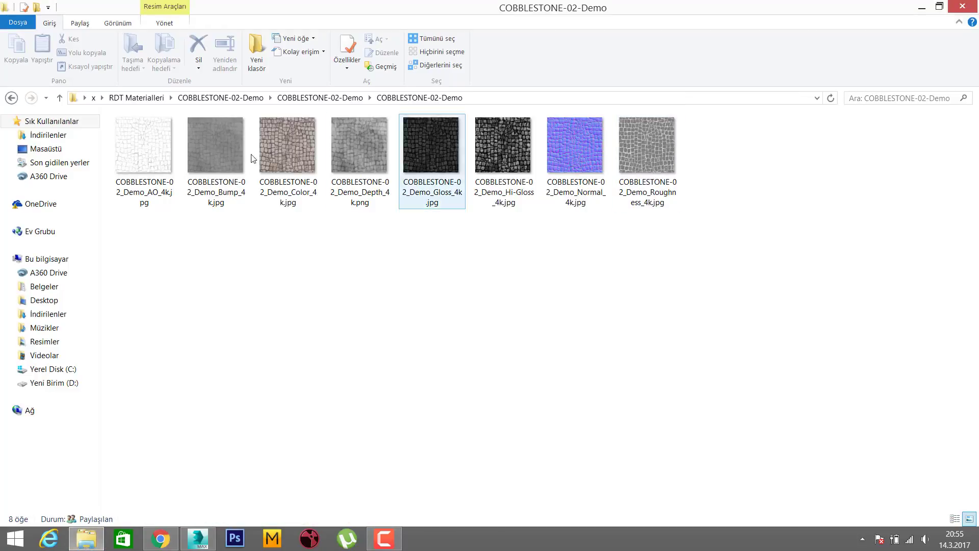
- View COBBLESTONE-02_Demo_Color_4k.jpg in Windows Photo Viewer and zoom in to inspect its detail
click(152, 173)
double_click(278, 149)
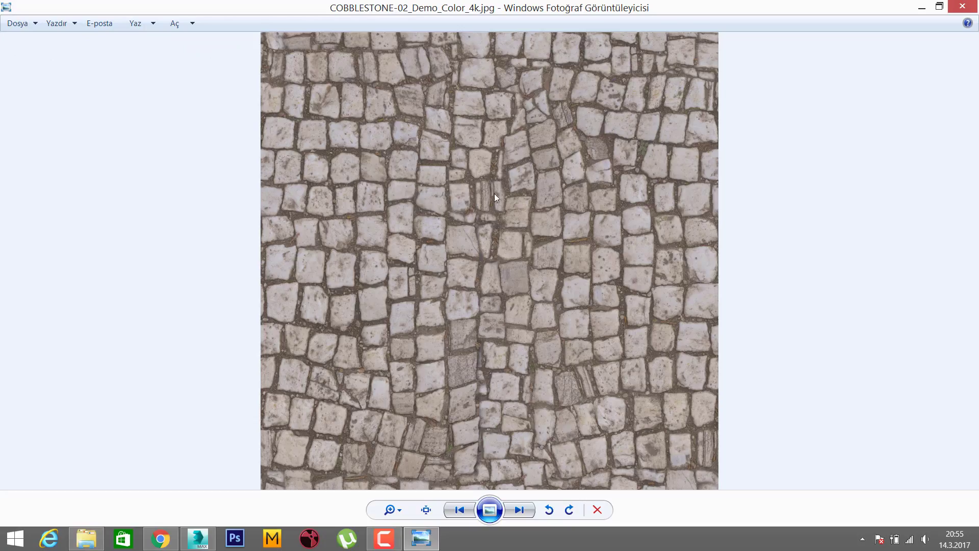
scroll(571, 199, up, 1)
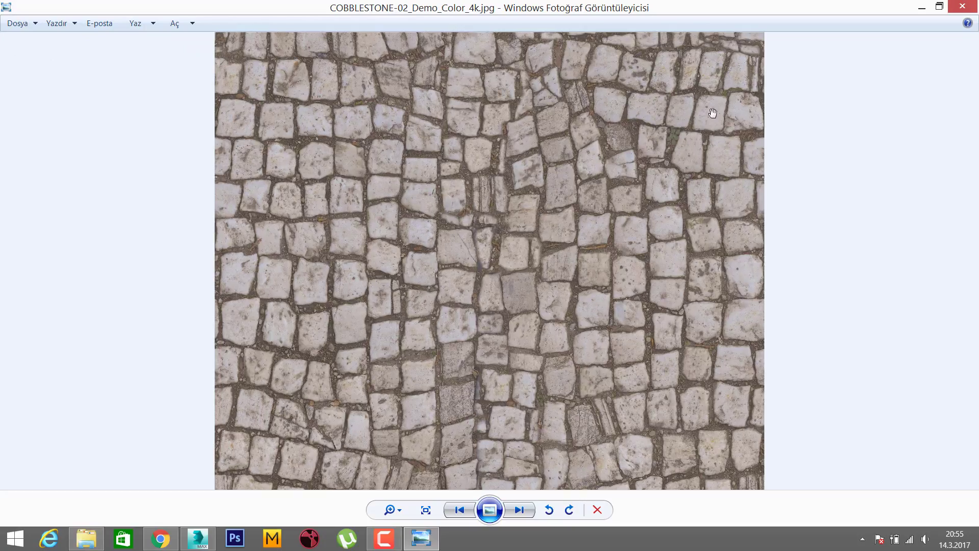
scroll(709, 147, up, 1)
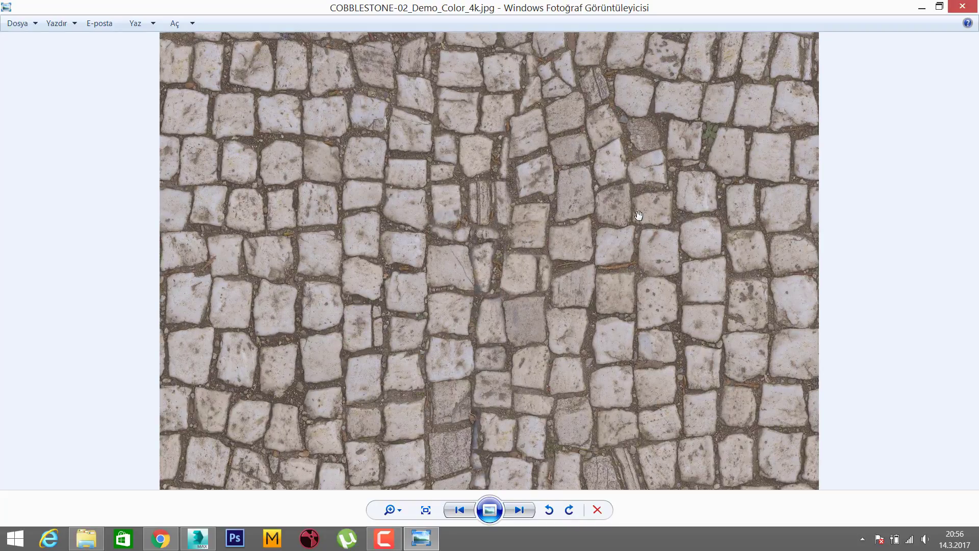
scroll(604, 210, up, 1)
scroll(447, 158, up, 1)
scroll(475, 227, up, 1)
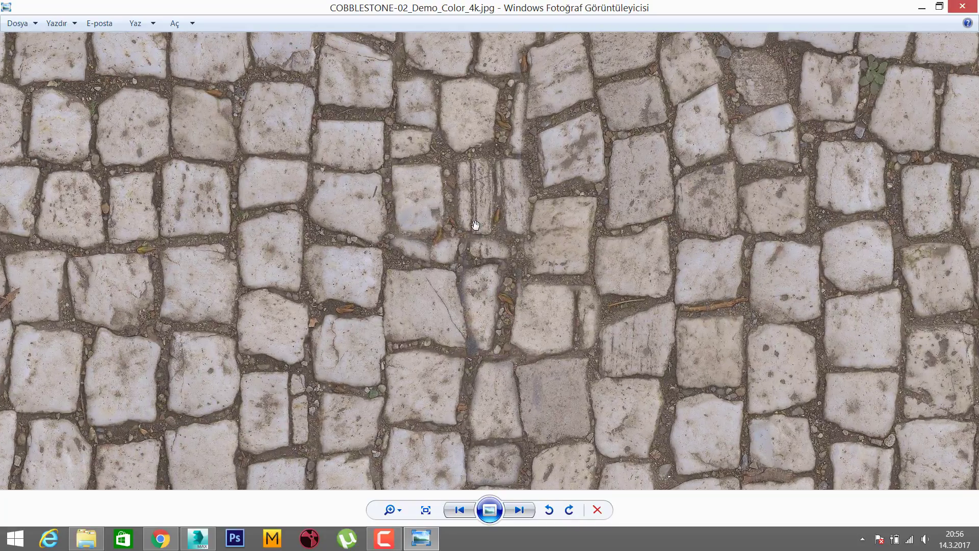
scroll(482, 225, up, 1)
scroll(637, 267, up, 1)
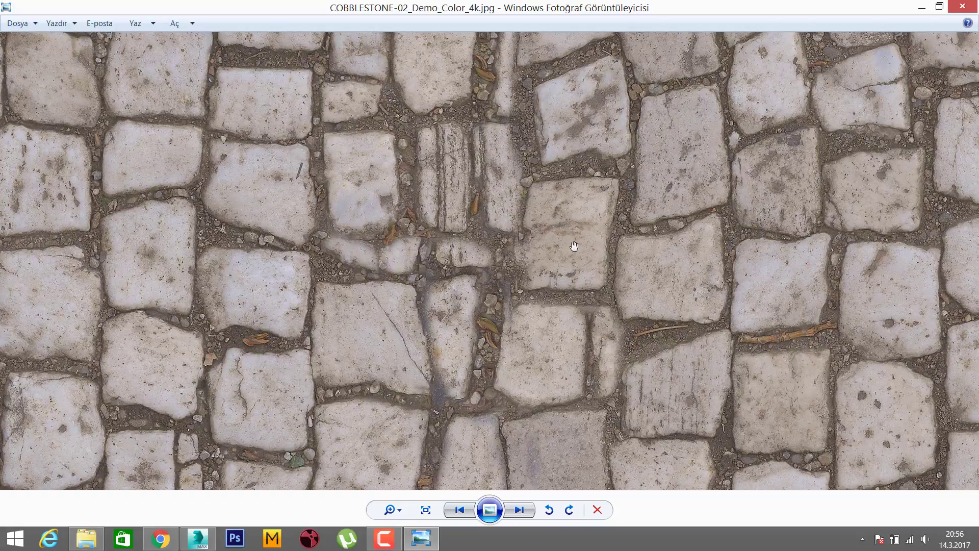
scroll(625, 256, up, 1)
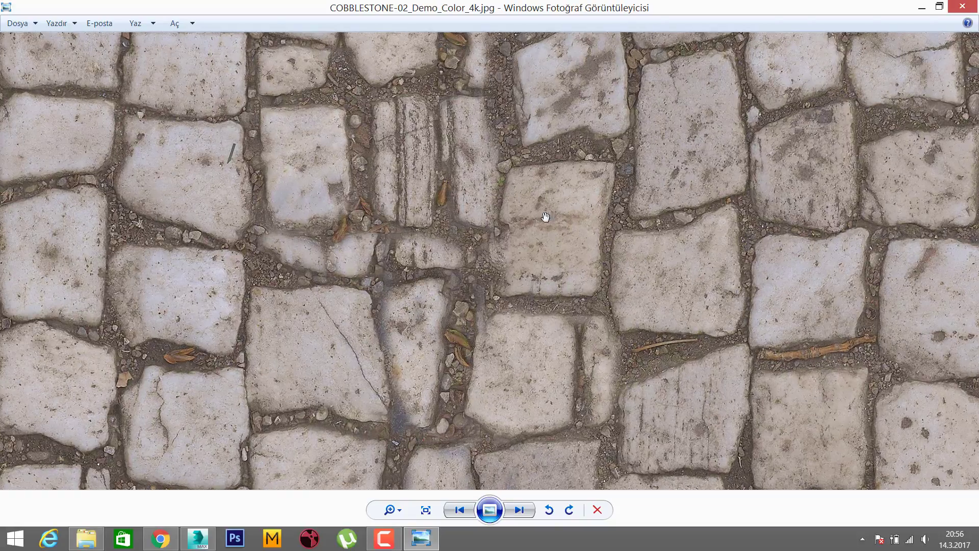
scroll(535, 253, down, 4)
scroll(506, 186, down, 2)
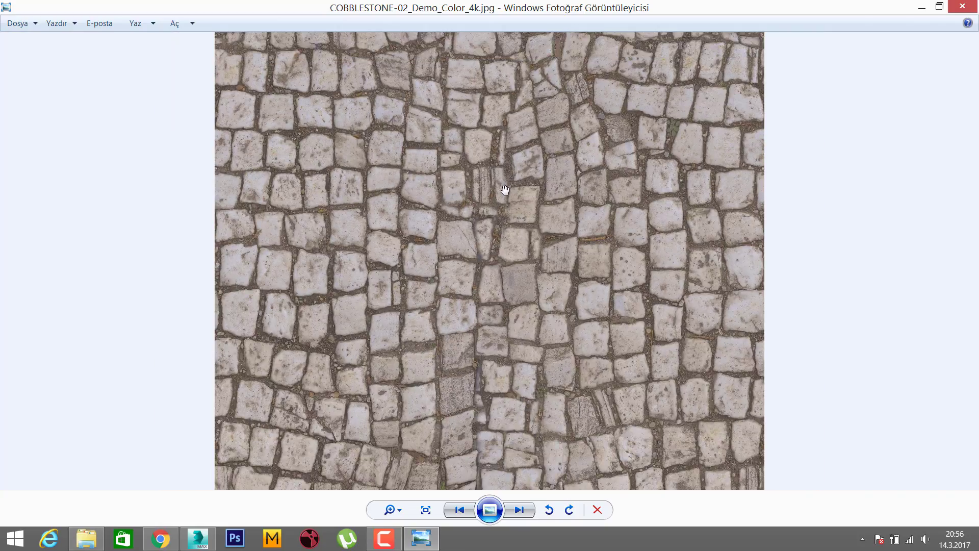
scroll(544, 262, up, 2)
scroll(544, 263, up, 3)
scroll(544, 262, up, 3)
scroll(548, 264, down, 6)
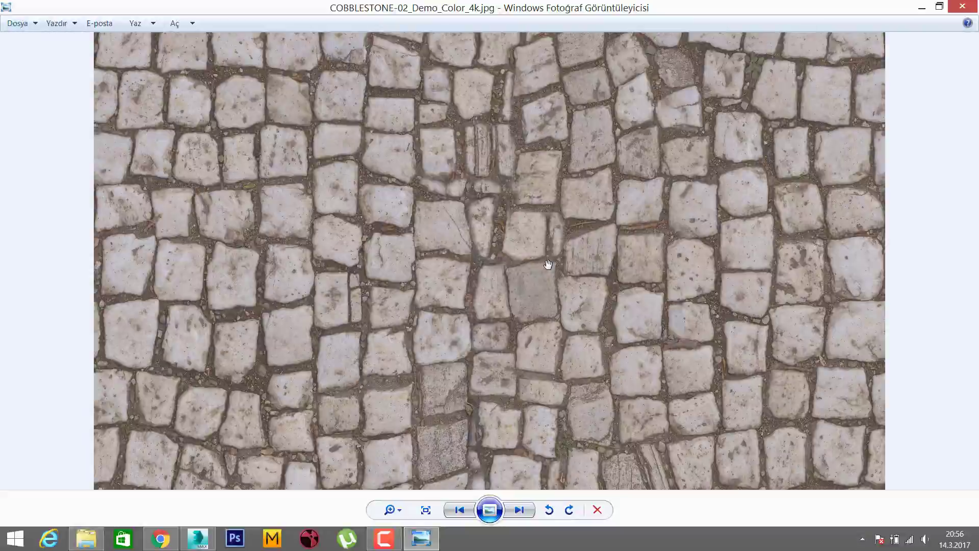
scroll(547, 265, down, 2)
- Close Photo Viewer and return to the ArtStation page in Chrome
click(962, 7)
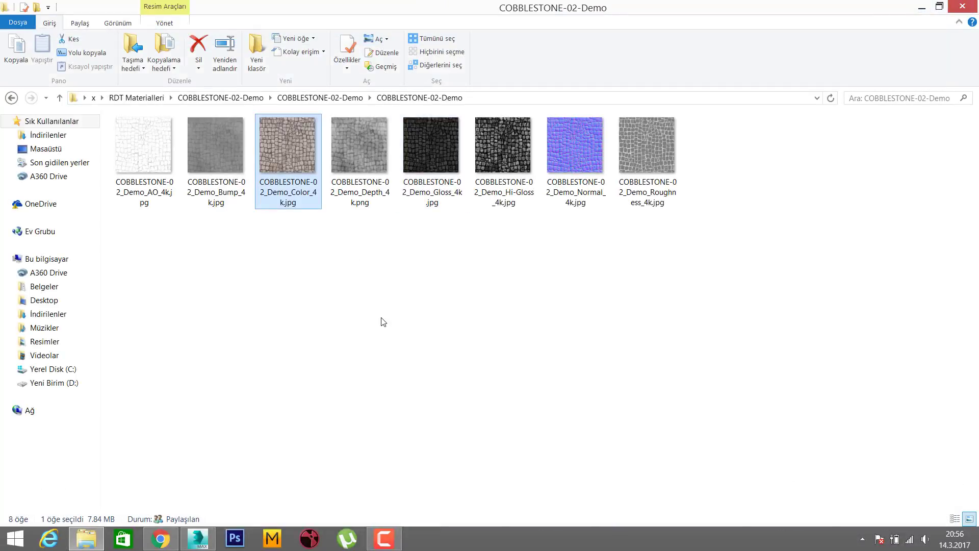
click(384, 321)
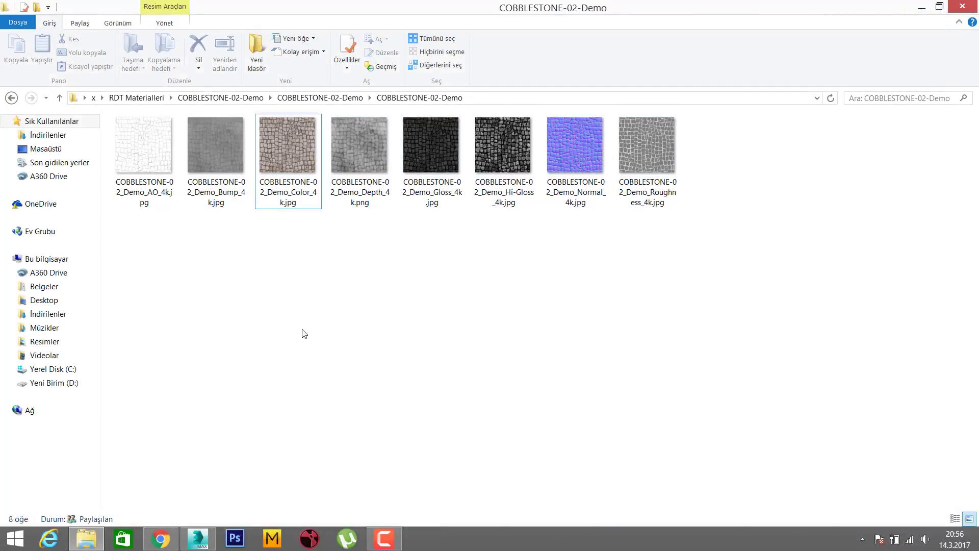
click(169, 530)
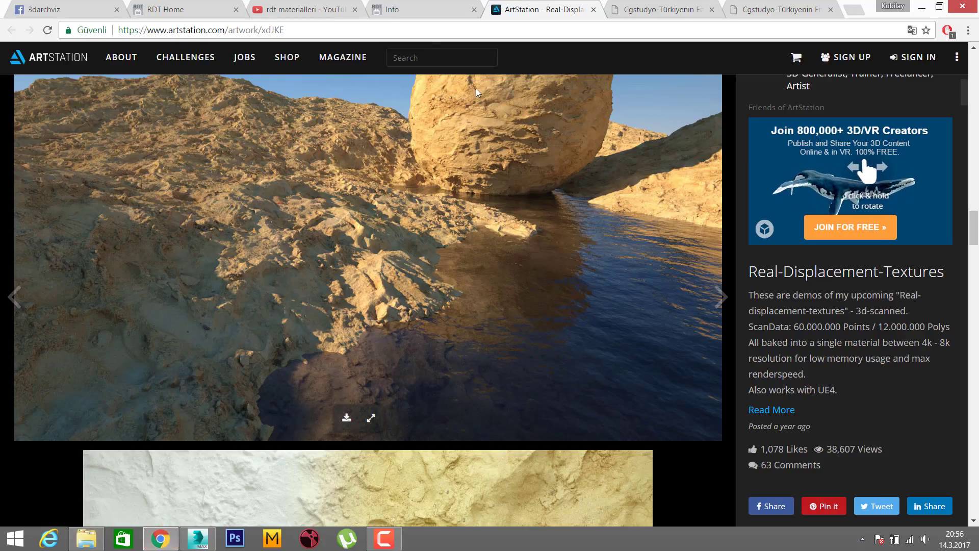
- Switch to the RDT Home tab and reload the page
click(170, 16)
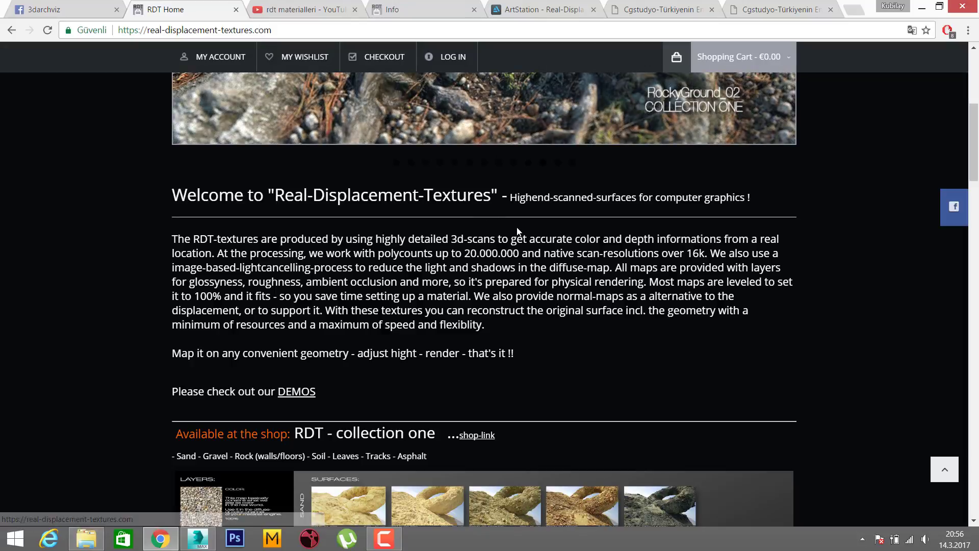
scroll(530, 234, up, 4)
scroll(546, 266, up, 3)
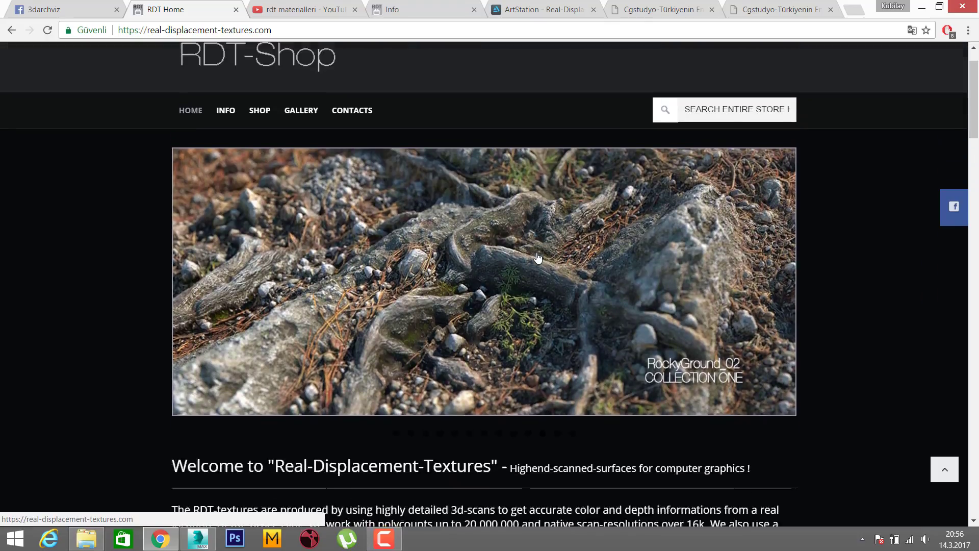
click(124, 31)
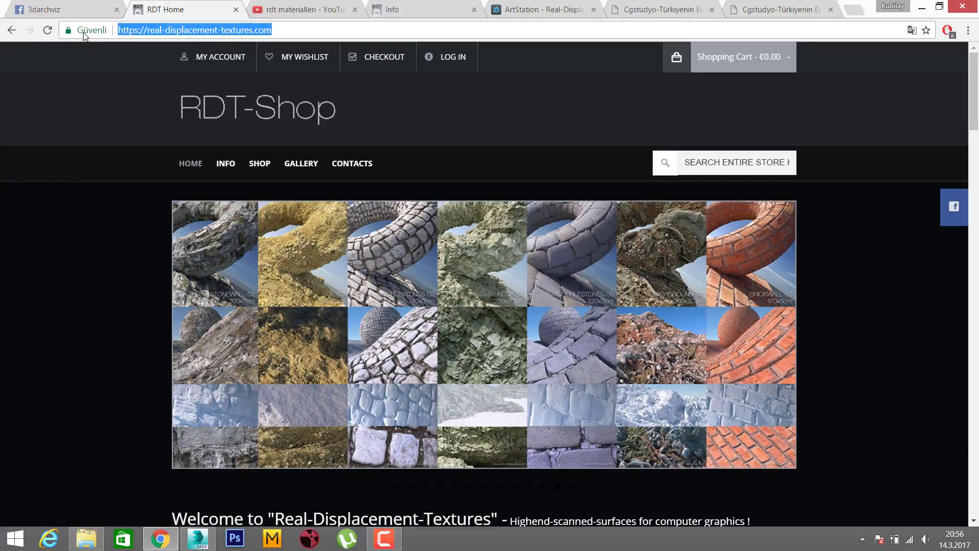
click(50, 33)
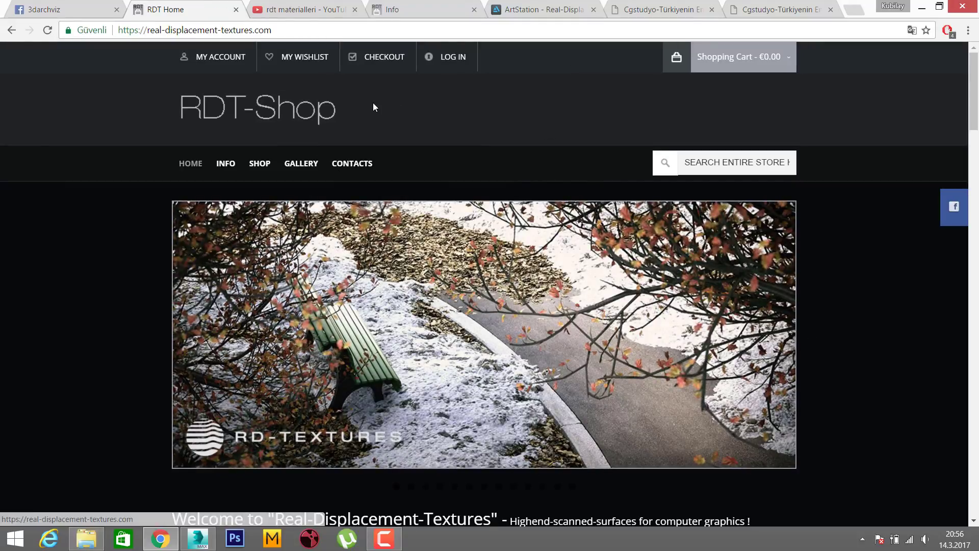
- Follow the DEMOS link and scroll to the ROCK-02 and COBBLESTONE-02 4k downloads
scroll(398, 110, down, 3)
scroll(397, 110, down, 2)
scroll(397, 110, down, 4)
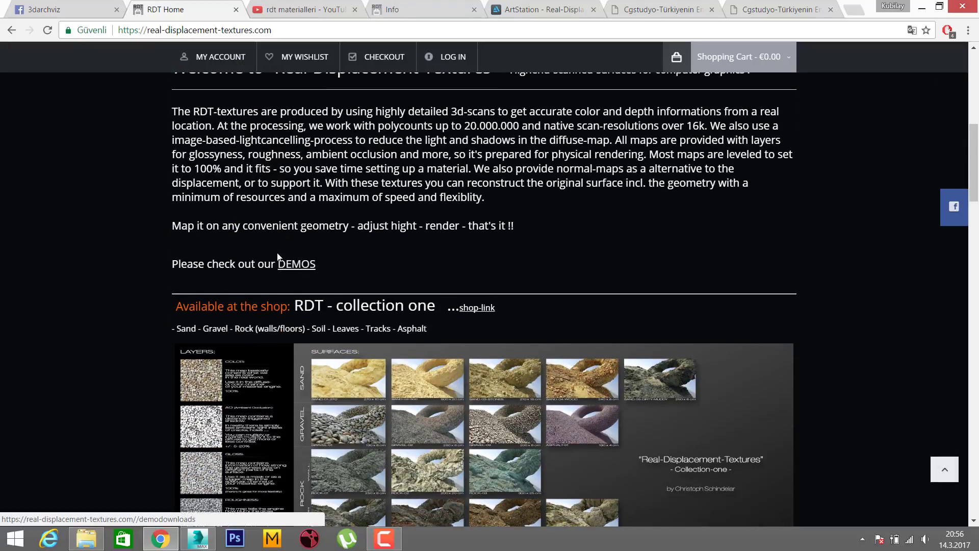
click(309, 265)
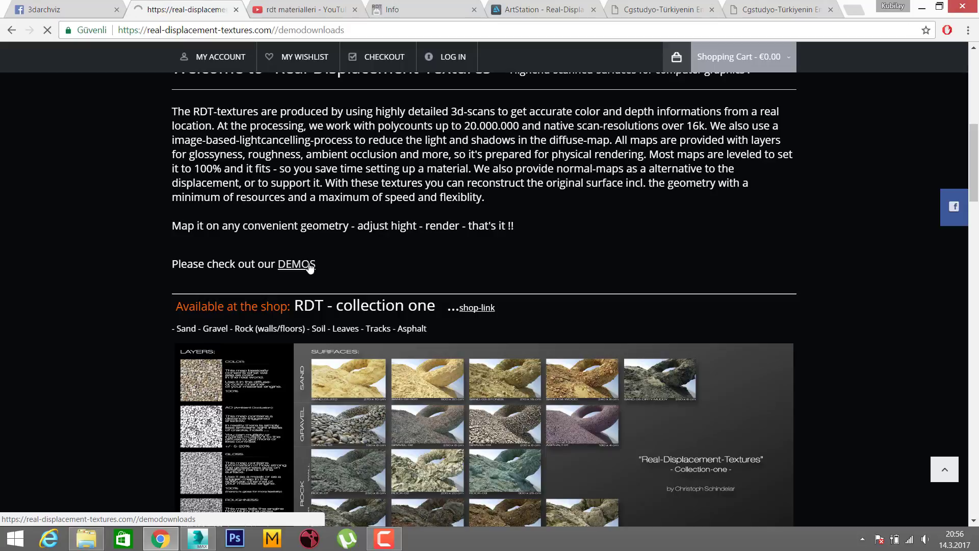
scroll(479, 289, down, 2)
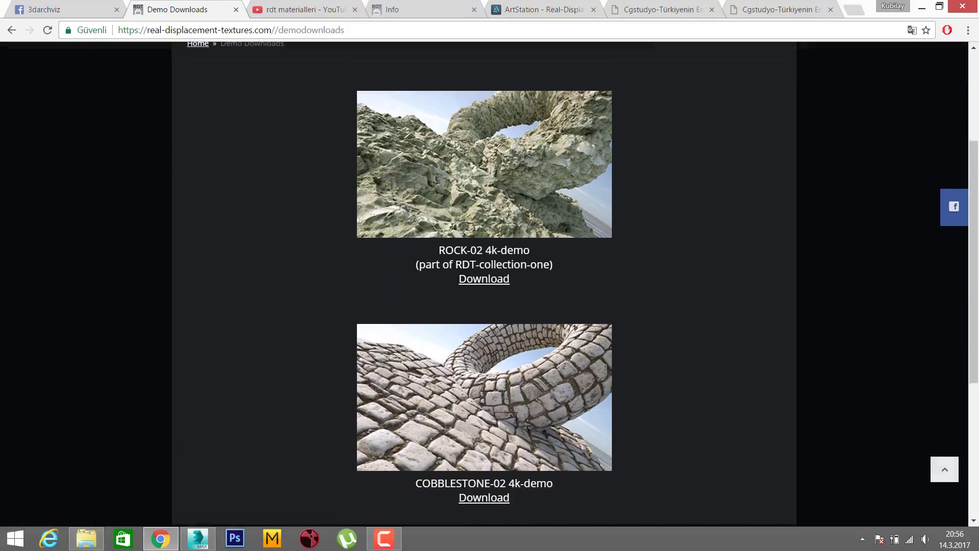
scroll(512, 353, down, 2)
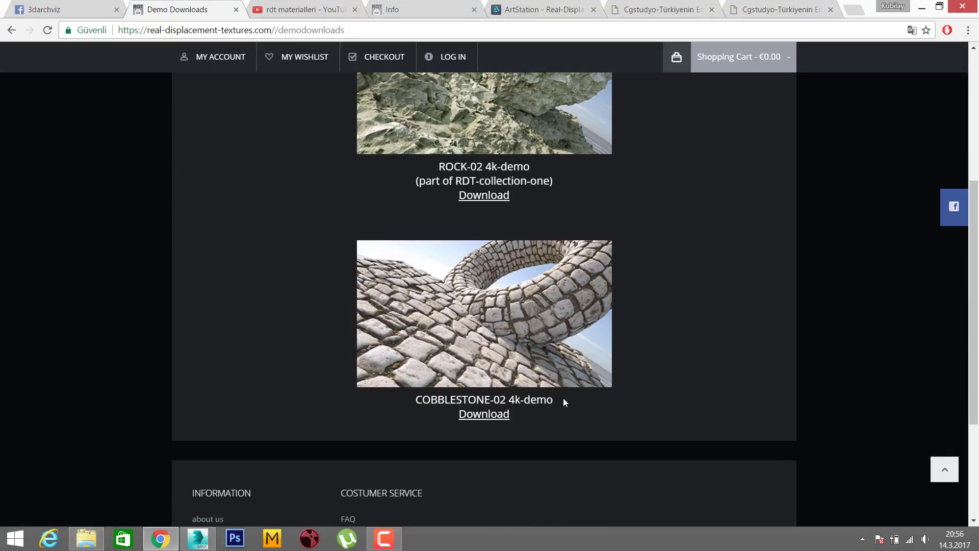
scroll(519, 393, down, 1)
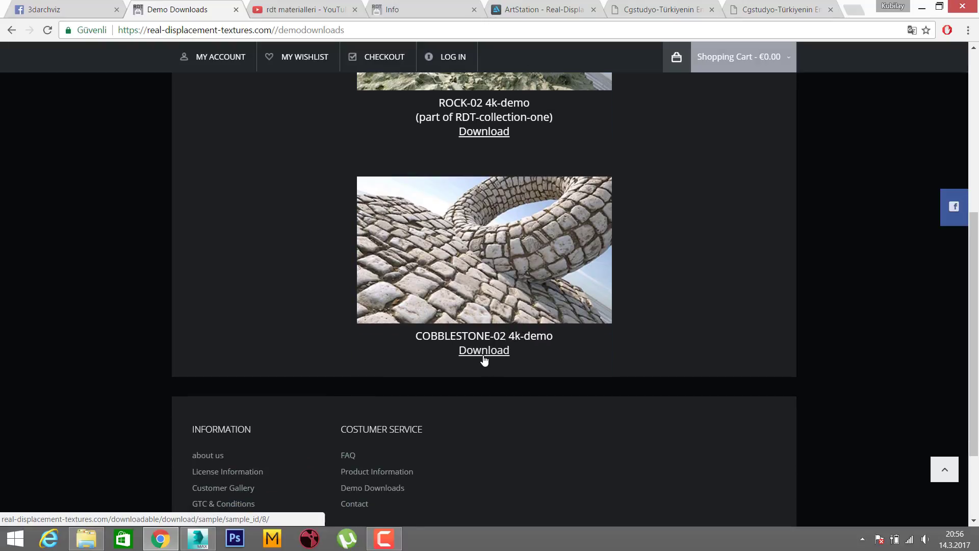
scroll(471, 301, up, 3)
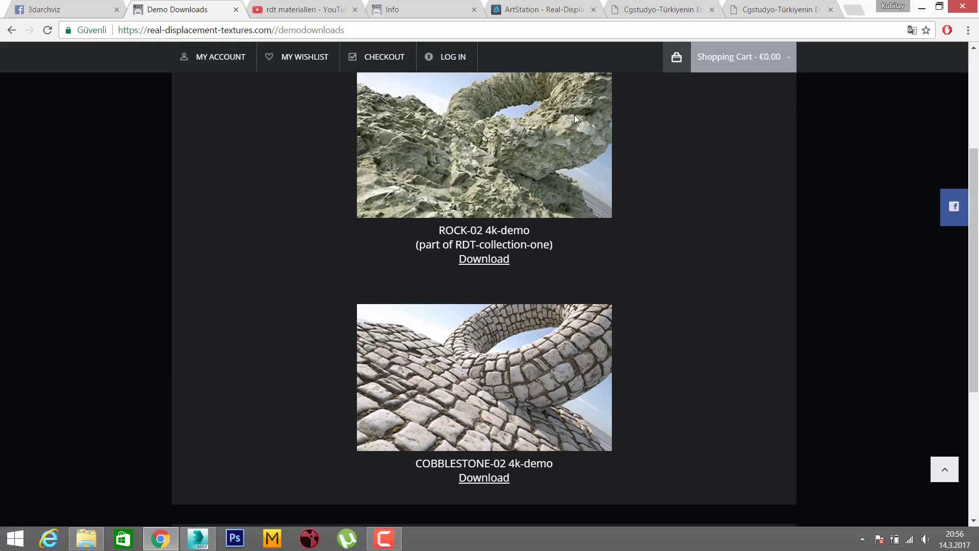
- Browse down the ArtStation Real-Displacement-Textures page through the sand, gravel, rock and cobblestone charts
click(590, 6)
scroll(479, 198, down, 2)
scroll(469, 204, down, 3)
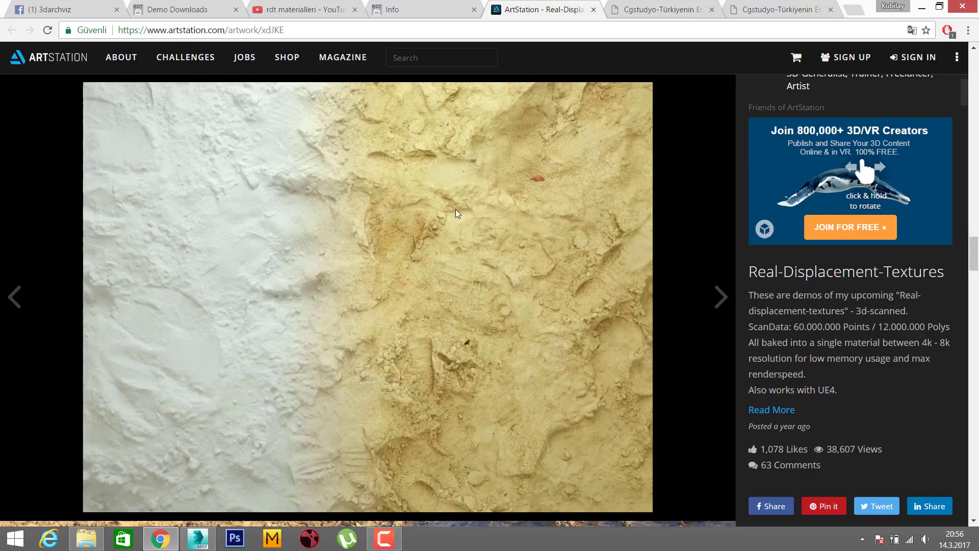
scroll(456, 209, down, 3)
scroll(456, 209, down, 2)
scroll(455, 209, down, 1)
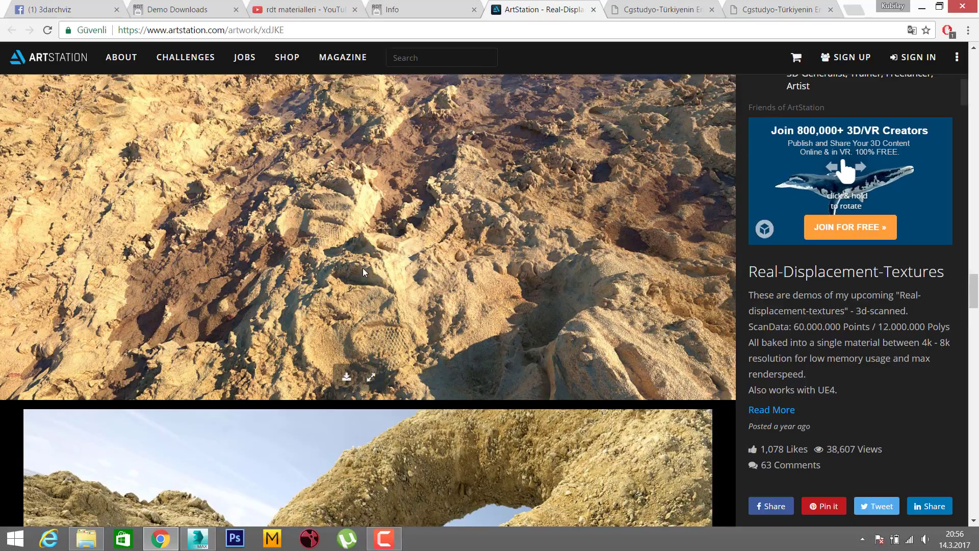
scroll(445, 261, down, 4)
scroll(431, 235, down, 4)
scroll(339, 243, down, 5)
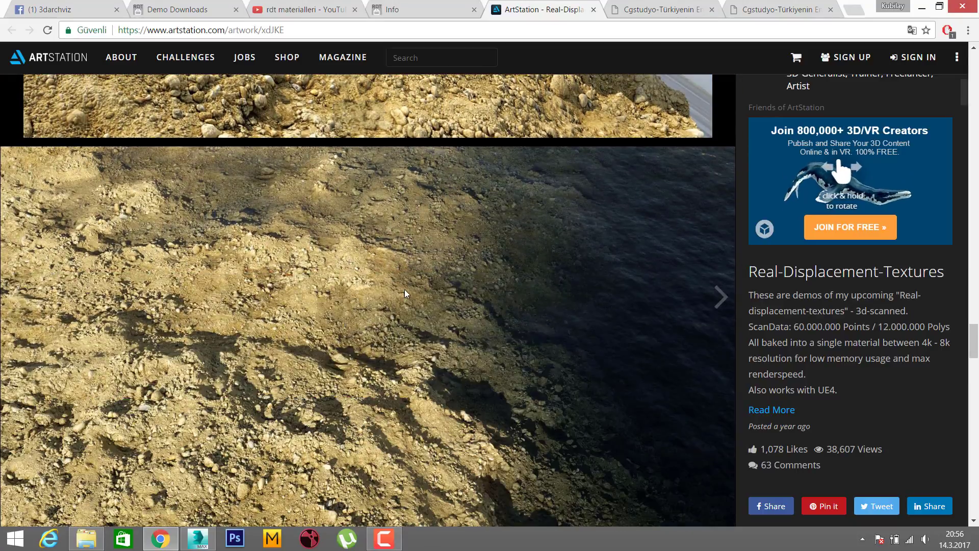
scroll(405, 289, down, 2)
scroll(387, 239, down, 6)
scroll(419, 260, down, 4)
scroll(393, 235, down, 1)
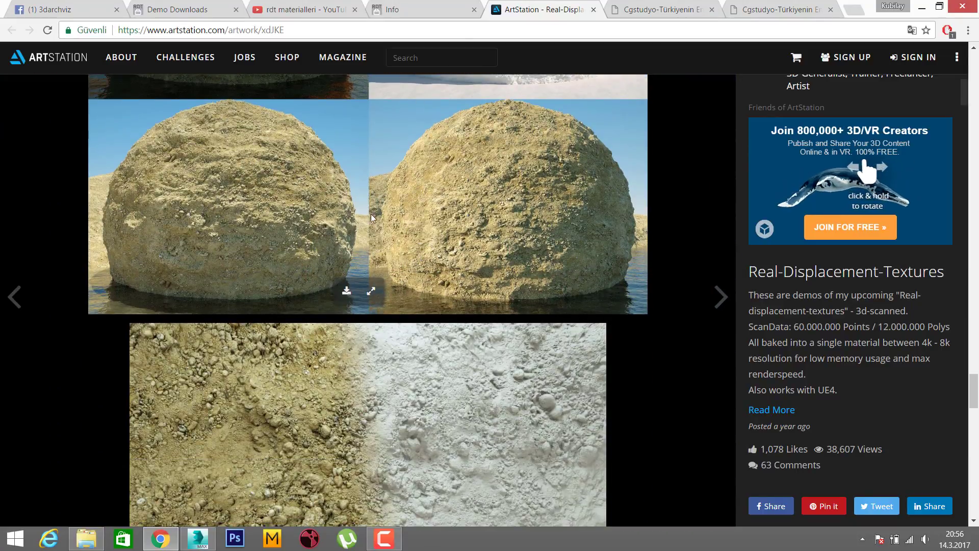
scroll(378, 247, down, 5)
scroll(409, 254, down, 5)
scroll(422, 254, down, 5)
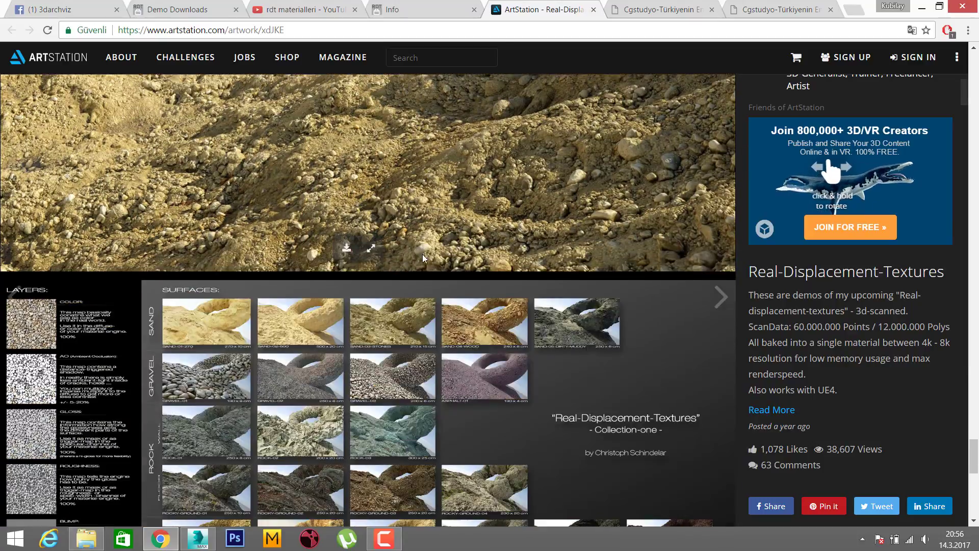
scroll(436, 231, down, 5)
scroll(437, 265, down, 2)
scroll(439, 318, down, 1)
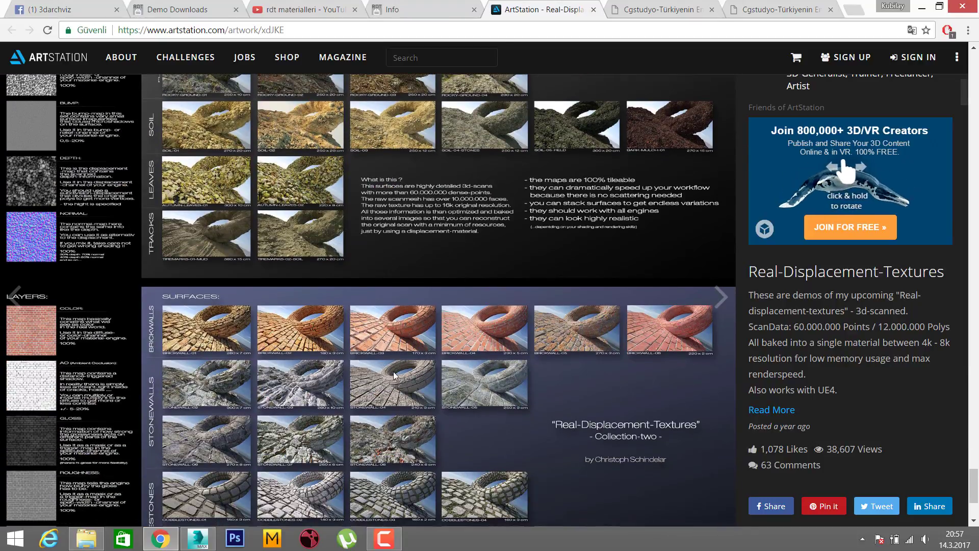
scroll(428, 337, down, 1)
scroll(418, 332, down, 2)
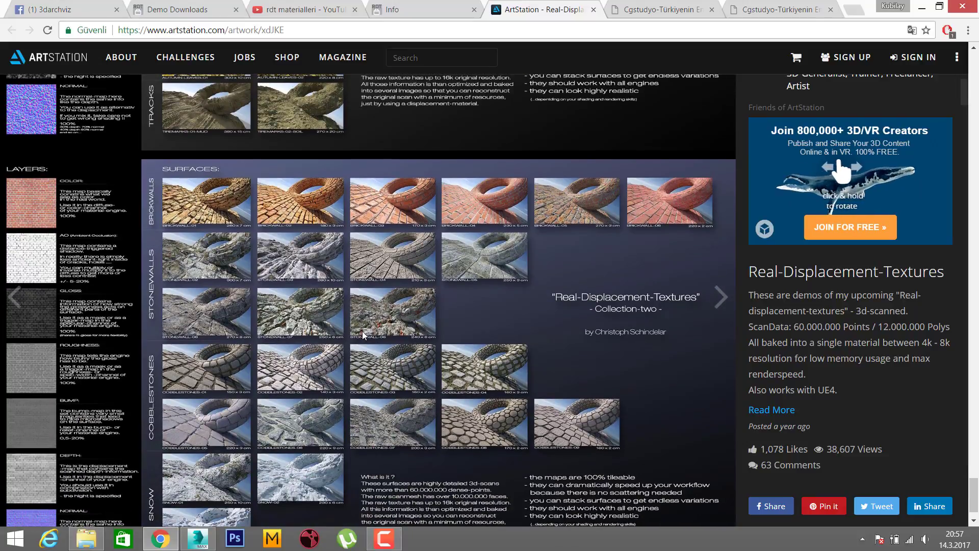
scroll(403, 319, down, 2)
- Review the texture collection charts again, then bring 3ds Max to the front
scroll(402, 320, up, 8)
scroll(327, 348, down, 3)
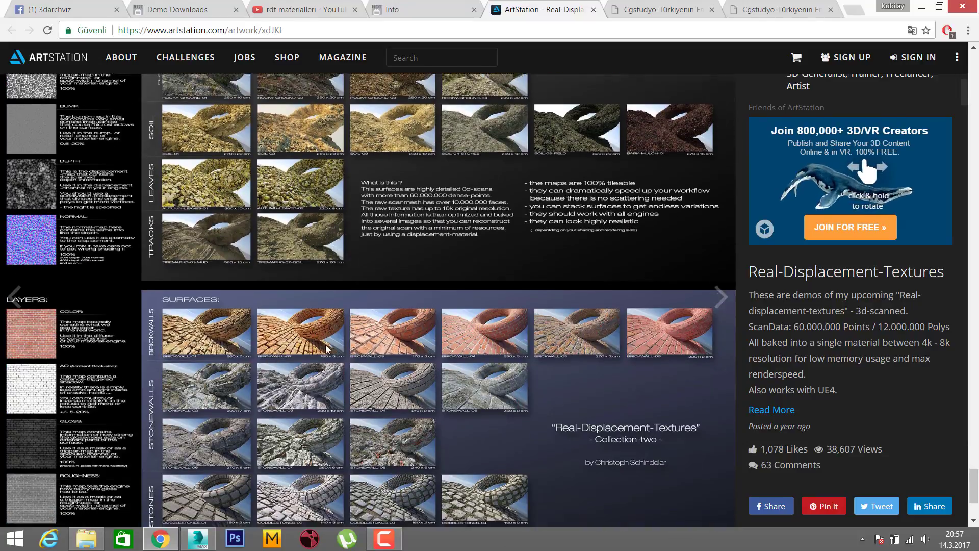
scroll(326, 348, down, 1)
scroll(316, 357, down, 2)
scroll(284, 394, up, 7)
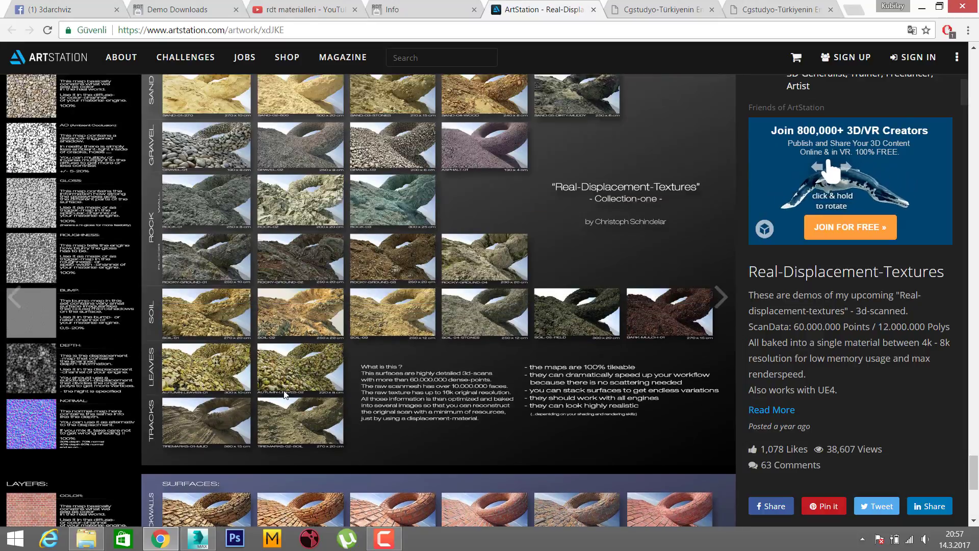
scroll(306, 368, up, 1)
scroll(314, 261, up, 2)
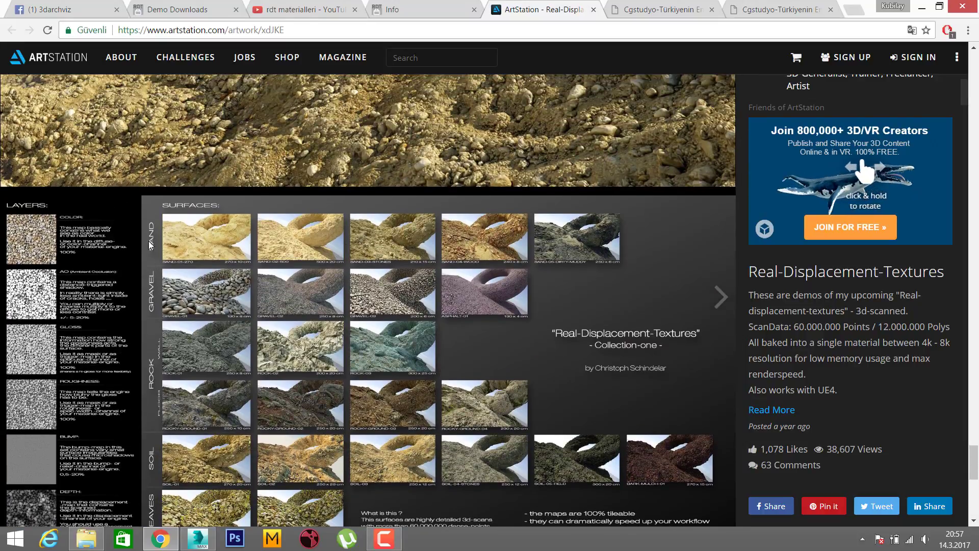
scroll(376, 308, down, 2)
scroll(381, 301, down, 2)
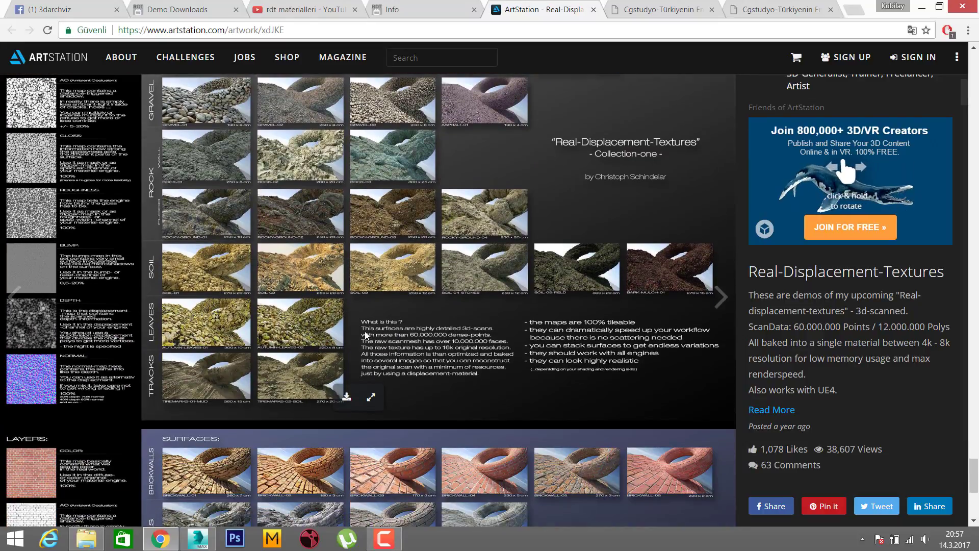
scroll(373, 342, down, 4)
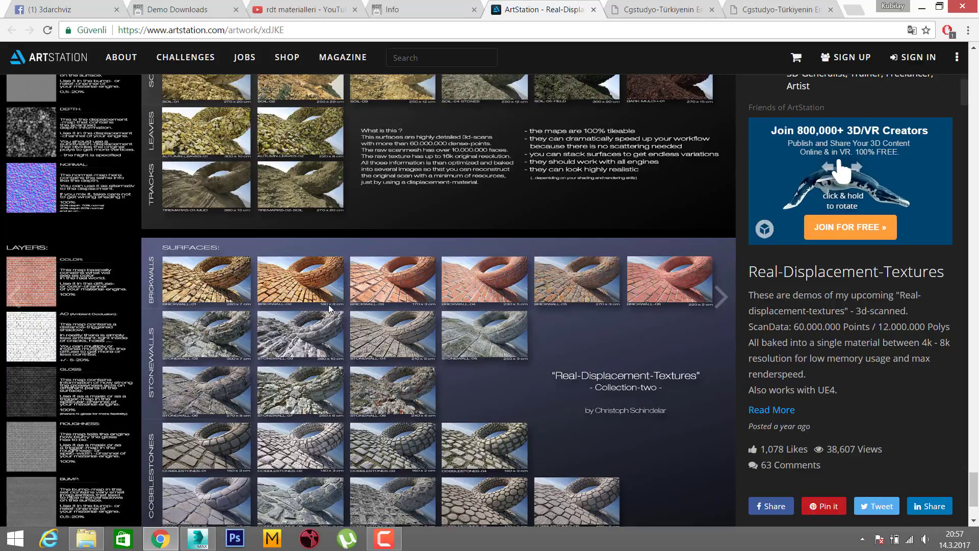
scroll(361, 290, up, 2)
scroll(357, 275, down, 5)
scroll(341, 240, up, 7)
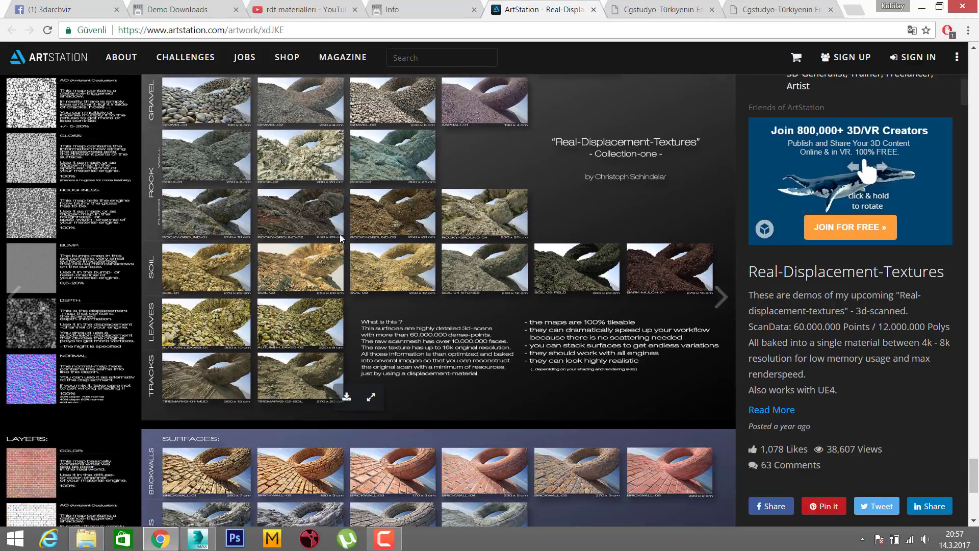
scroll(390, 262, up, 2)
scroll(426, 323, up, 3)
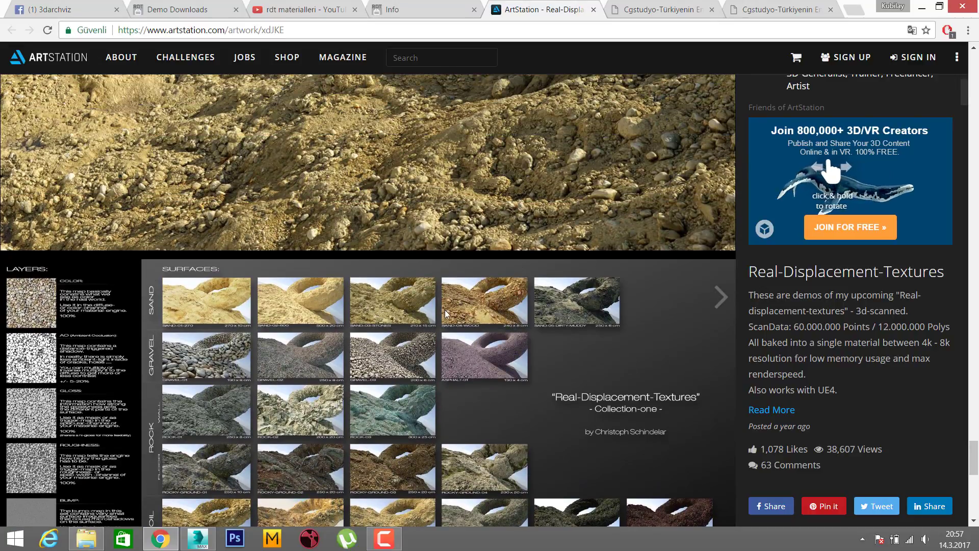
scroll(498, 284, up, 6)
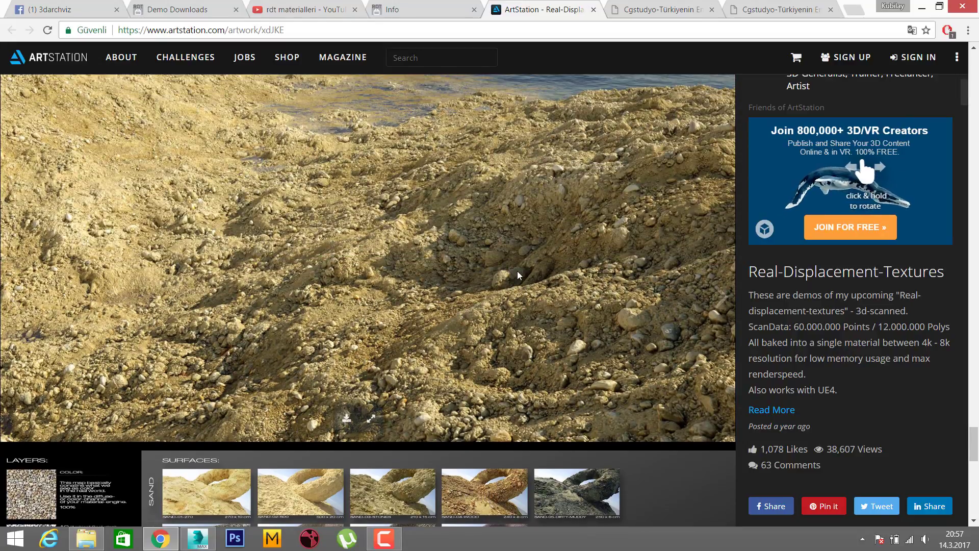
scroll(519, 265, up, 5)
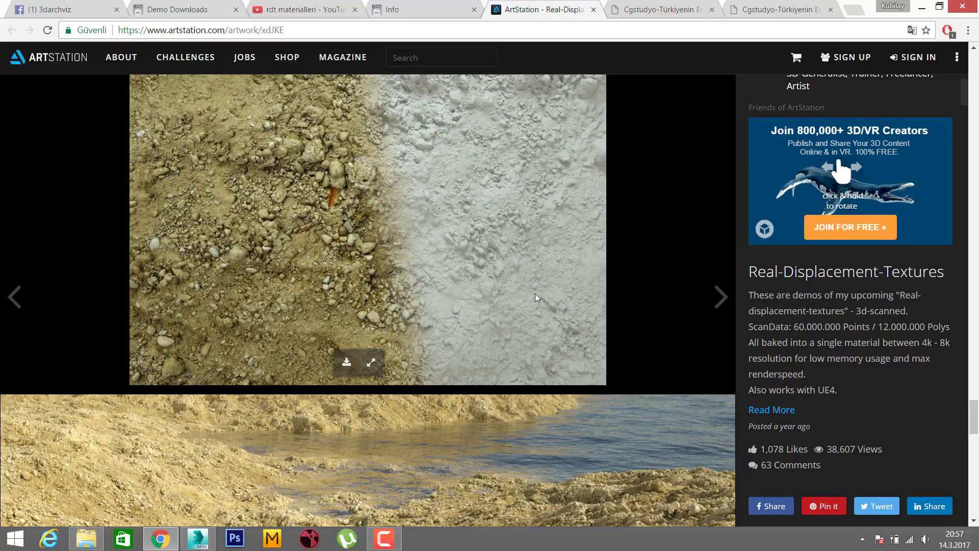
scroll(534, 294, up, 3)
scroll(378, 353, up, 2)
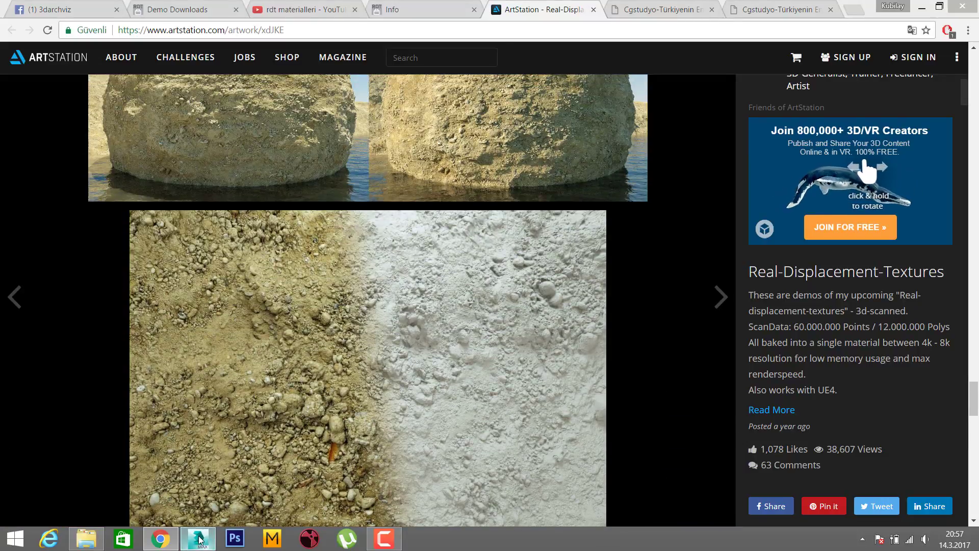
click(222, 520)
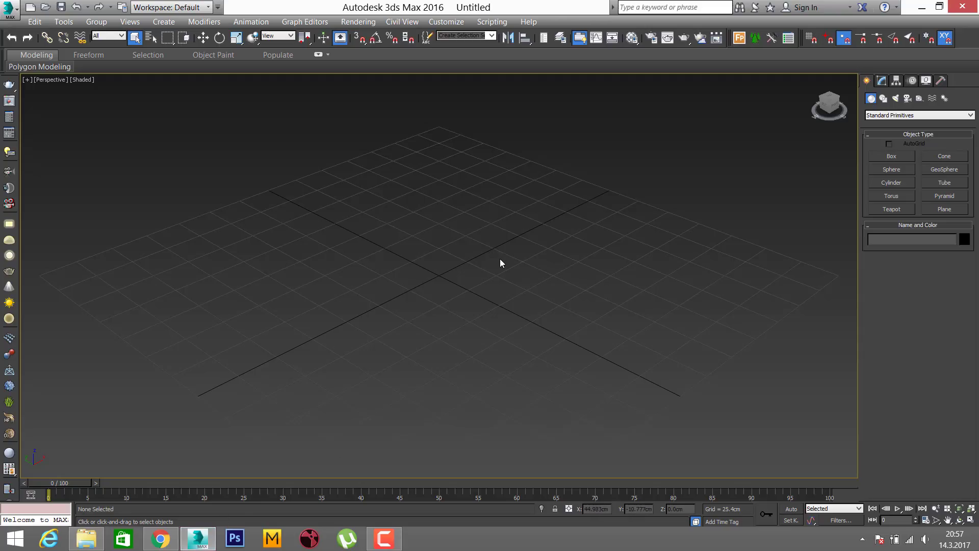
- Create a plane about 400 by 533 cm across the Perspective grid
click(957, 208)
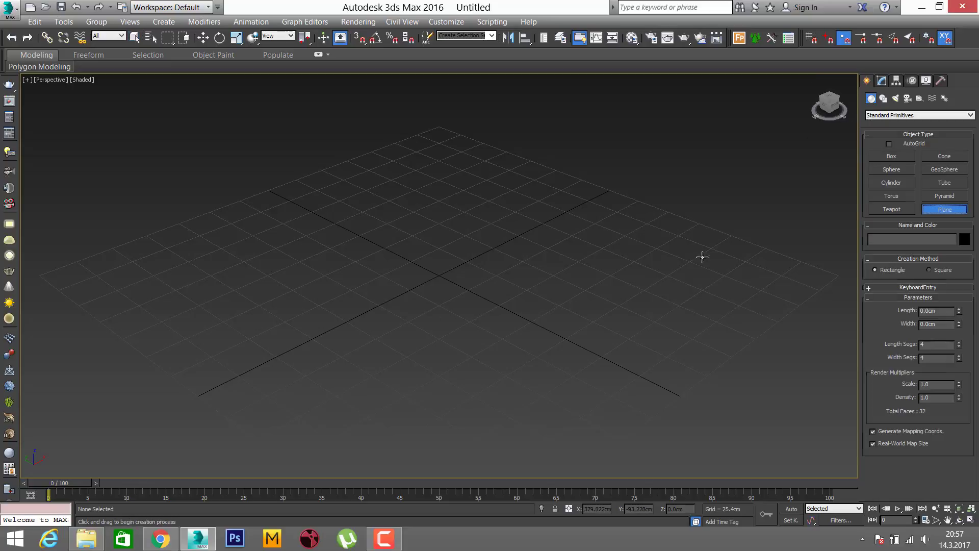
scroll(413, 251, down, 3)
drag(189, 223, 849, 183)
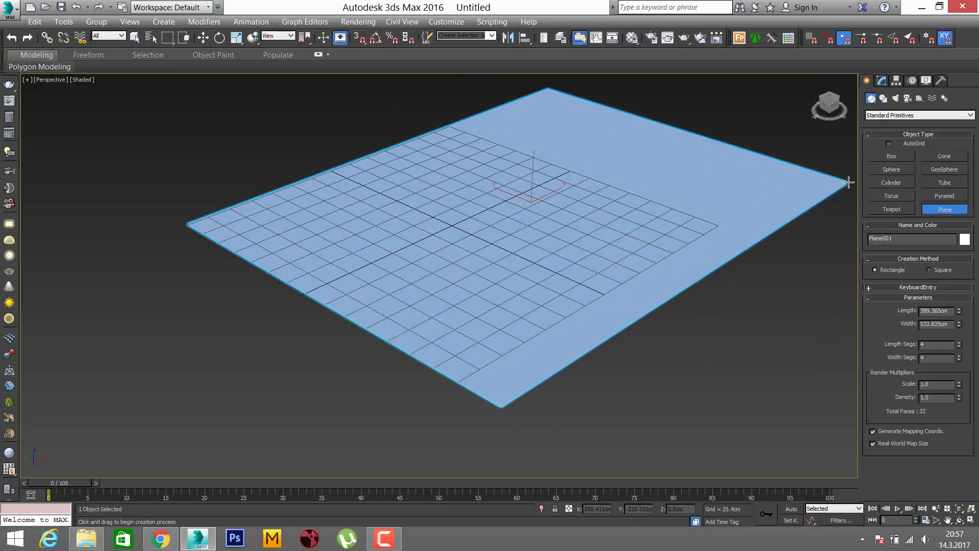
mouse_move(566, 279)
middle_down()
mouse_move(569, 253)
mouse_move(579, 383)
middle_up()
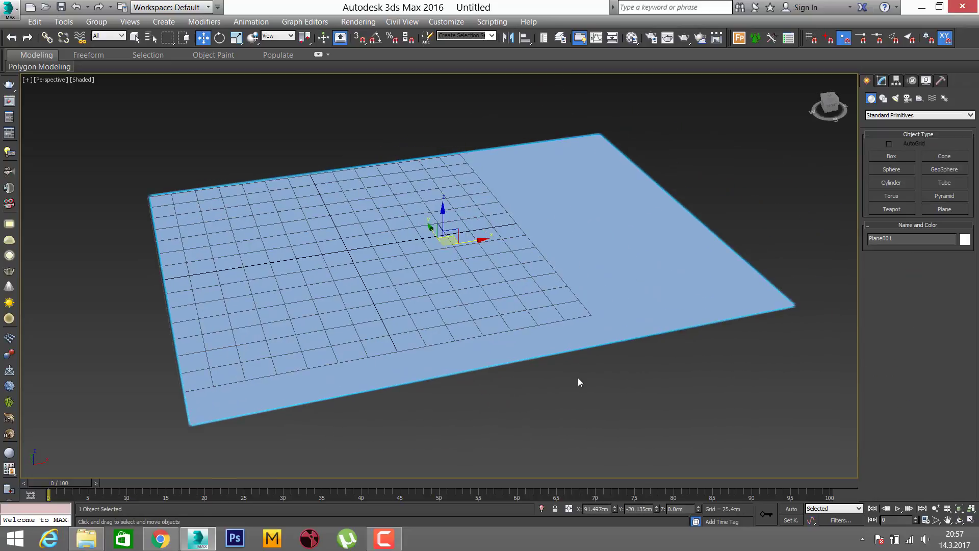
click(581, 380)
alt+middle_drag(511, 284, 502, 262)
- Maximize the Perspective view with edged-faces shading, select the plane, and open Render Setup
key(alt+w)
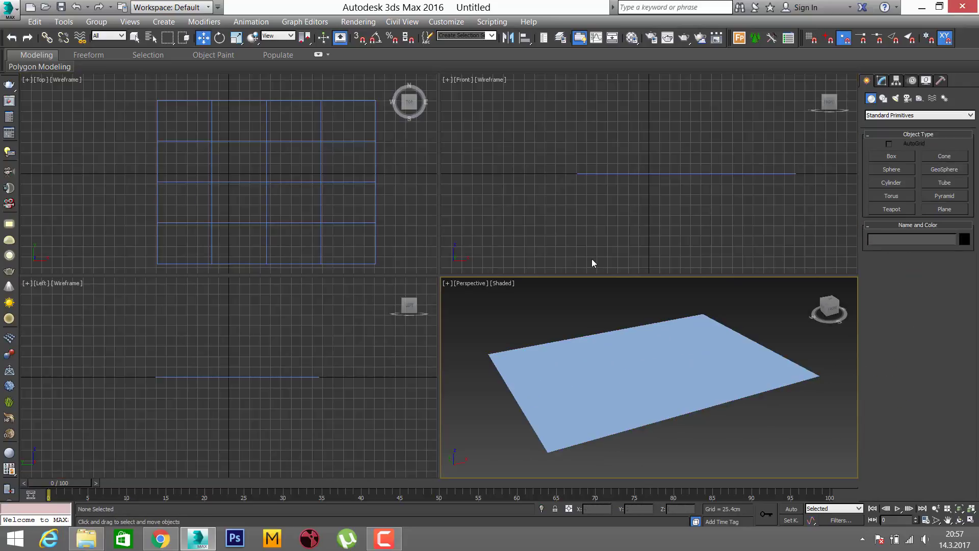
key(alt+w)
key(F3)
key(F3)
key(F4)
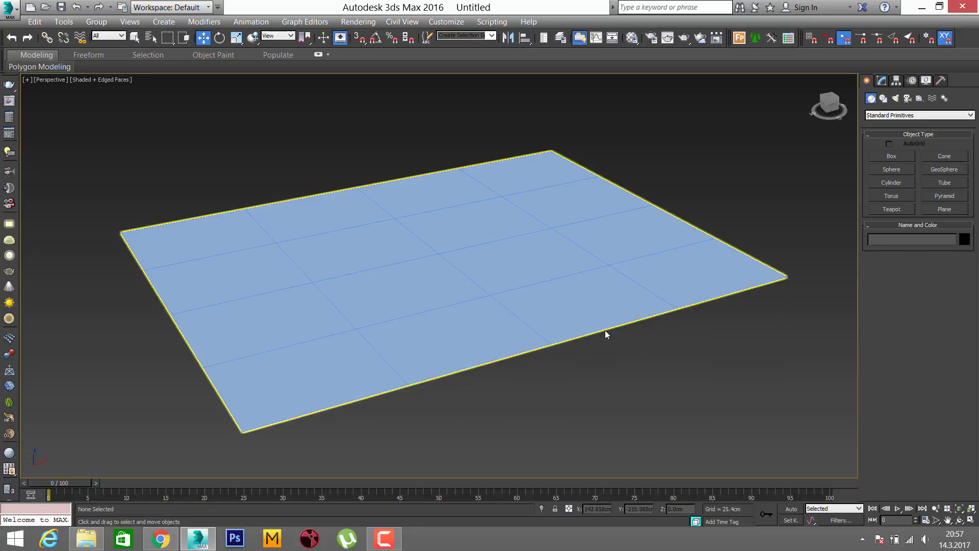
click(884, 81)
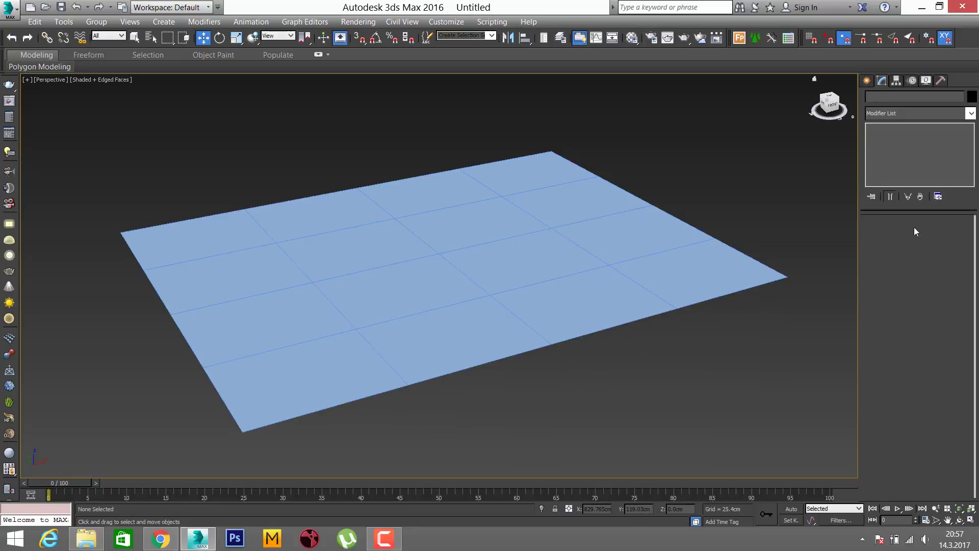
click(593, 263)
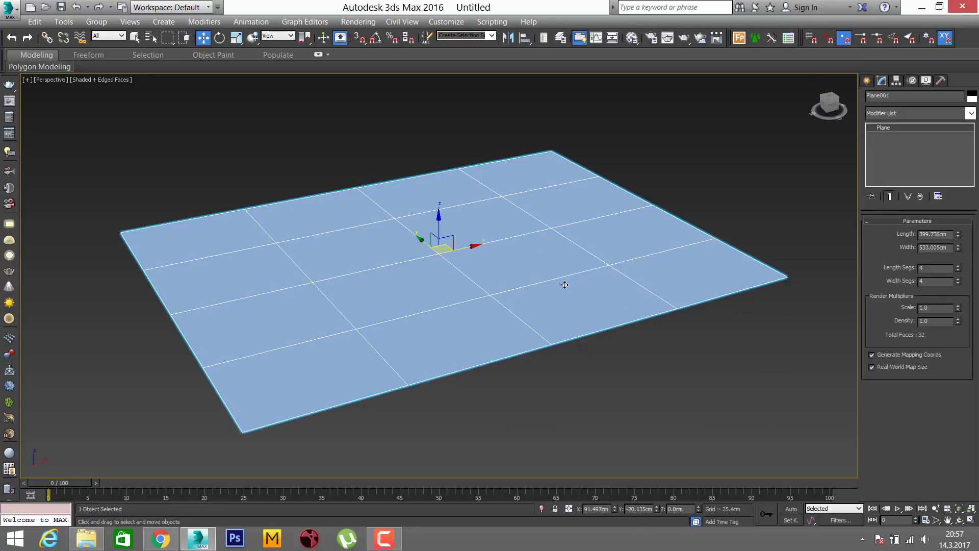
alt+middle_drag(565, 285, 594, 284)
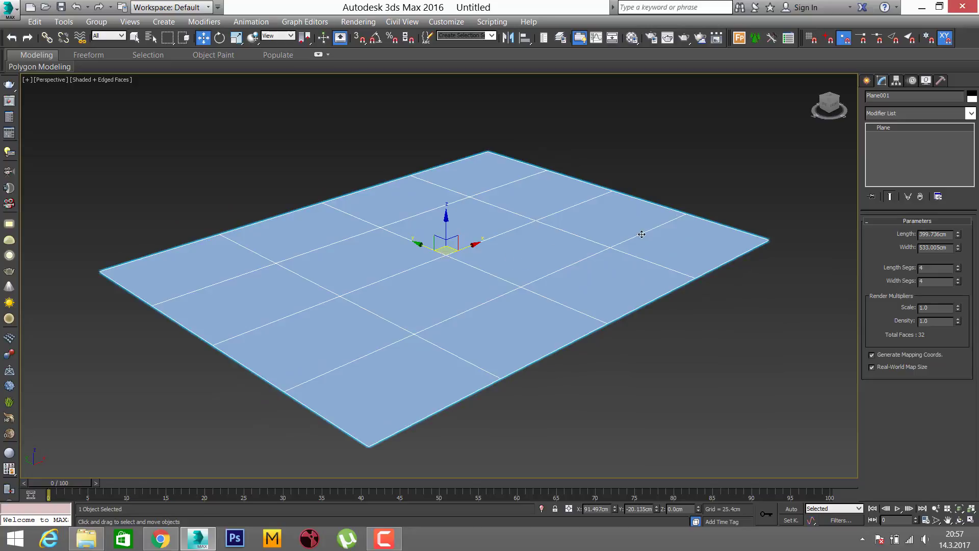
click(652, 40)
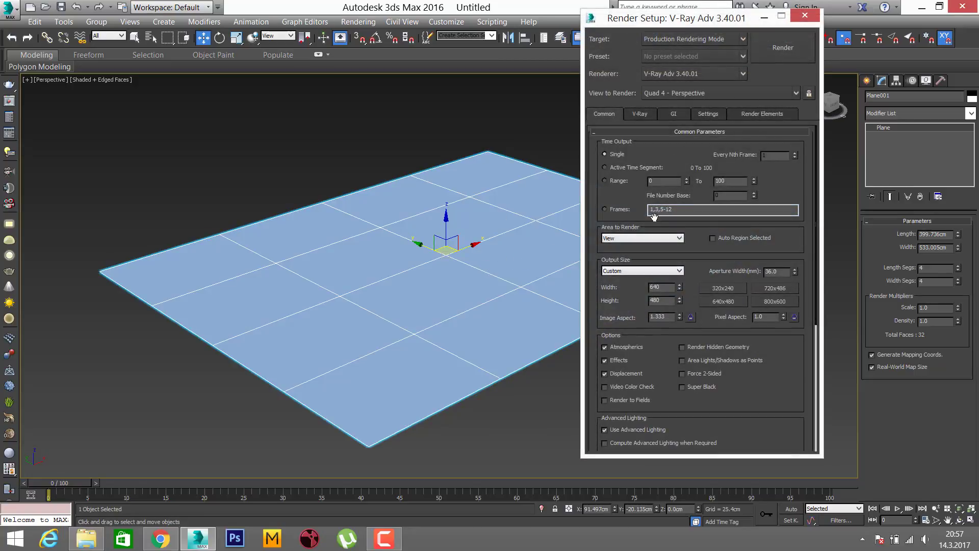
- Set output size to HDTV 1920×1080 and keep V-Ray Adv 3.40.01 as the renderer
click(641, 270)
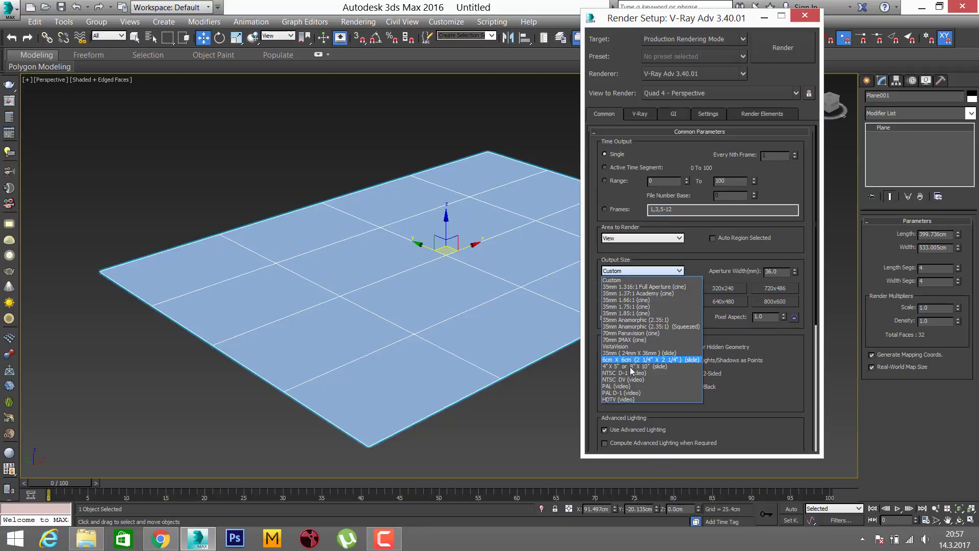
click(637, 400)
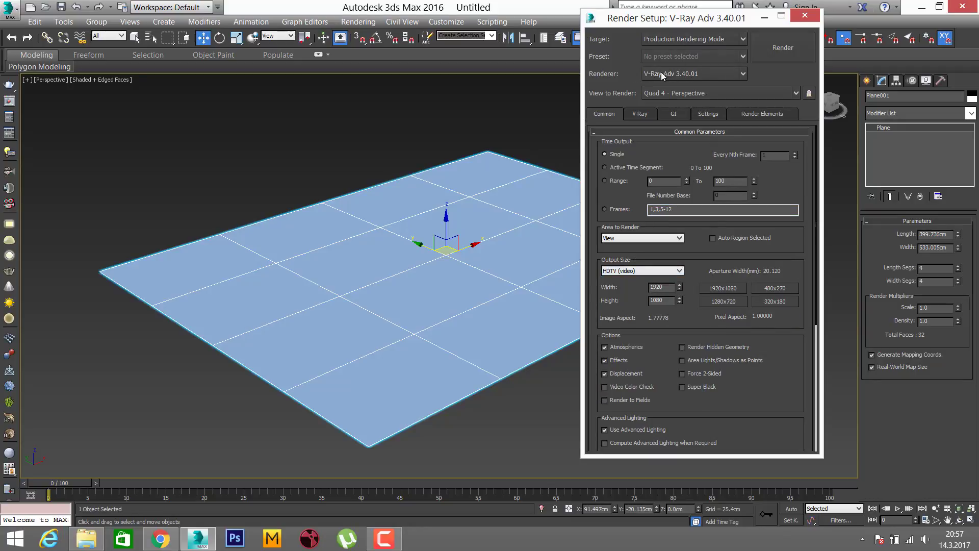
click(677, 72)
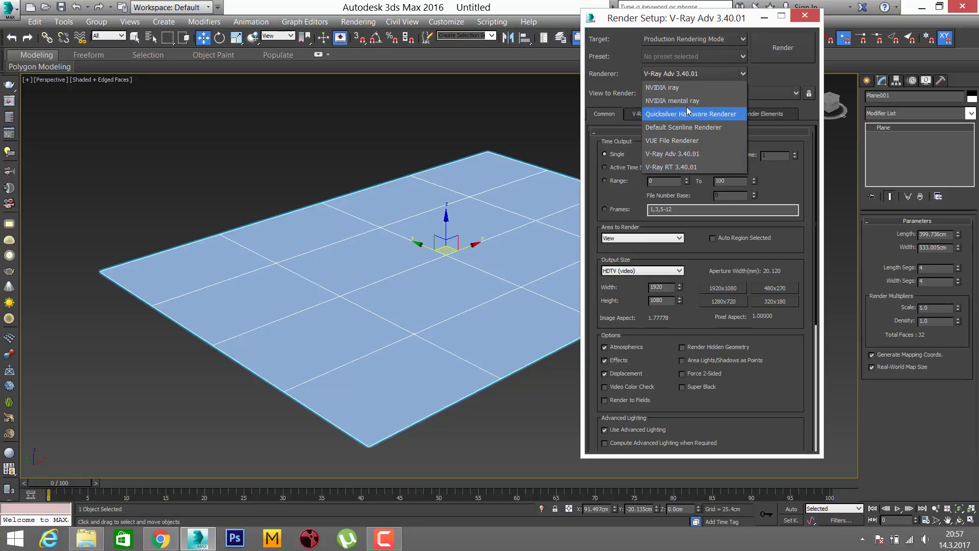
click(673, 154)
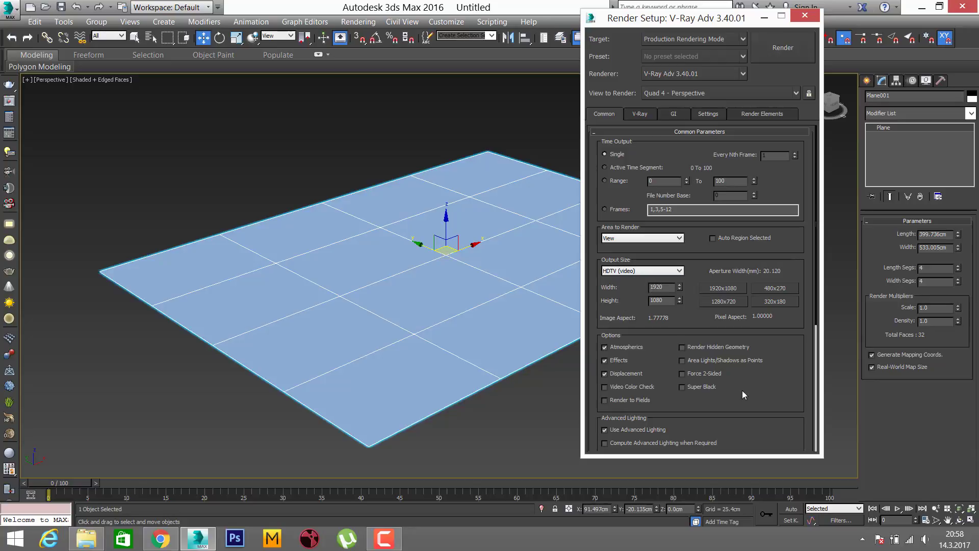
scroll(742, 391, down, 3)
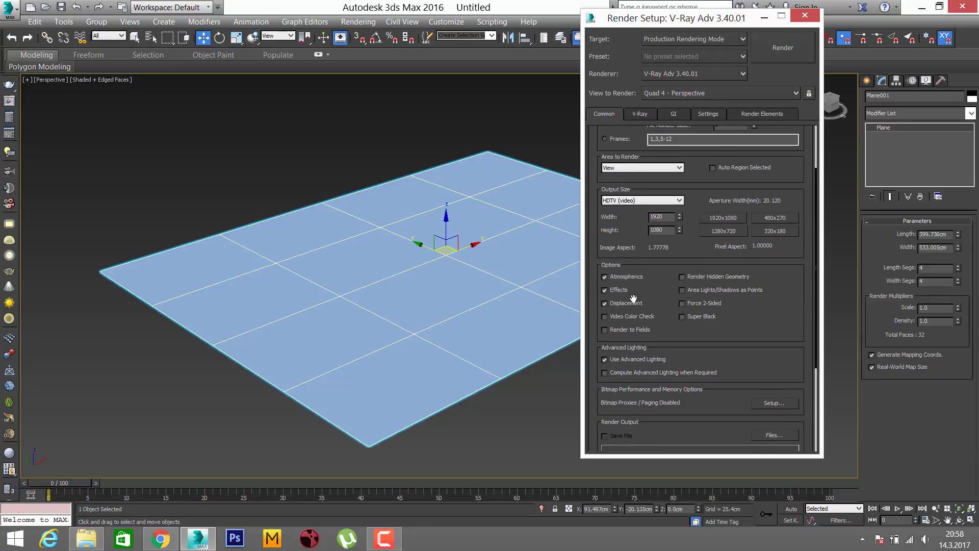
scroll(708, 307, up, 3)
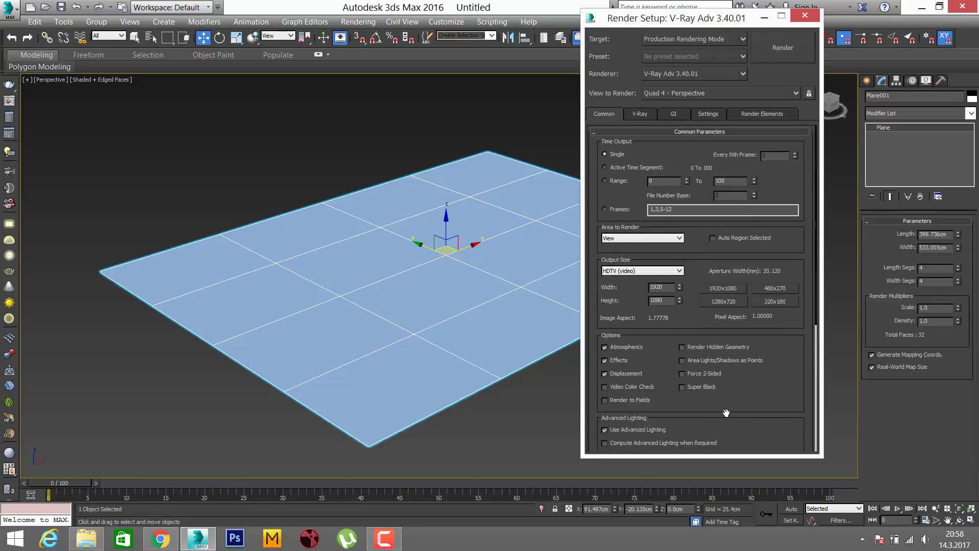
click(640, 114)
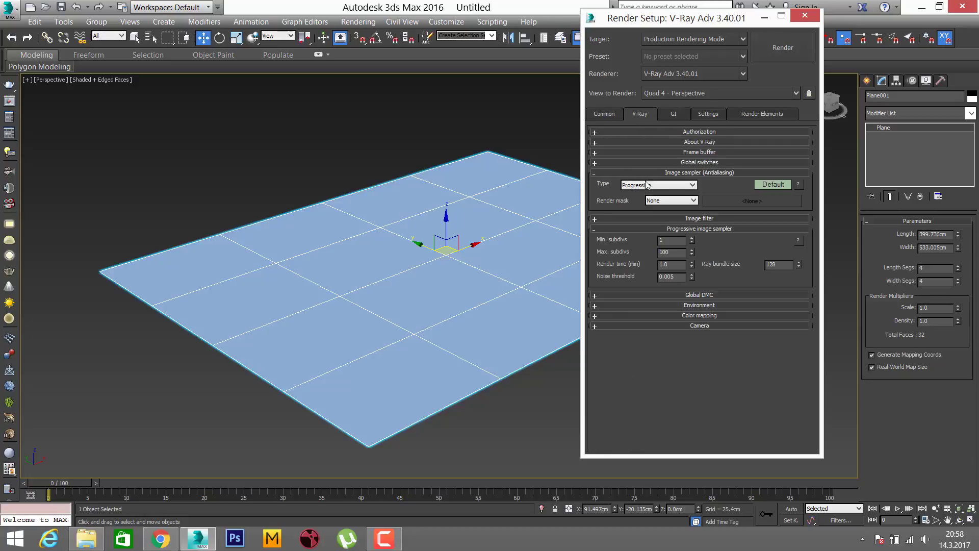
click(622, 114)
- Load the Vray-Test Render preset's V-Ray category and close Render Setup
click(674, 54)
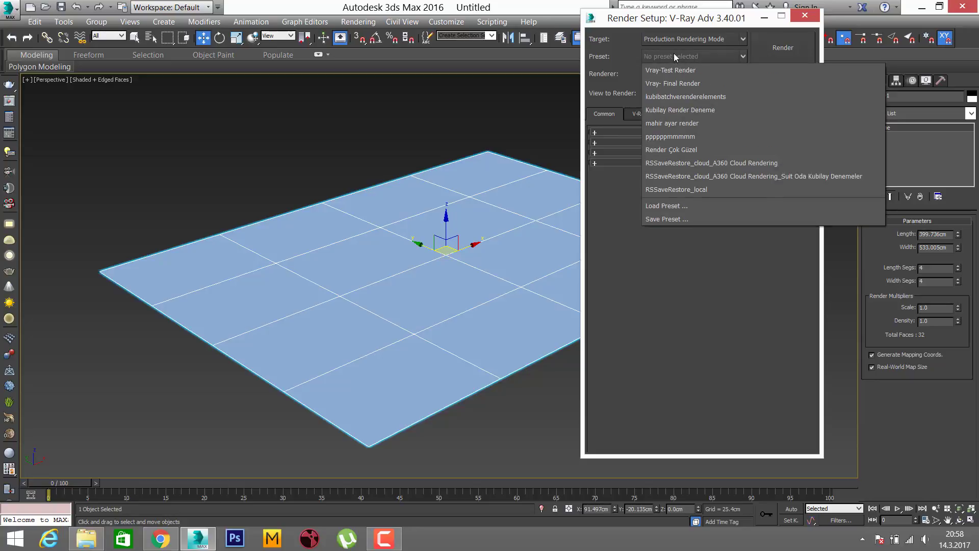
click(691, 68)
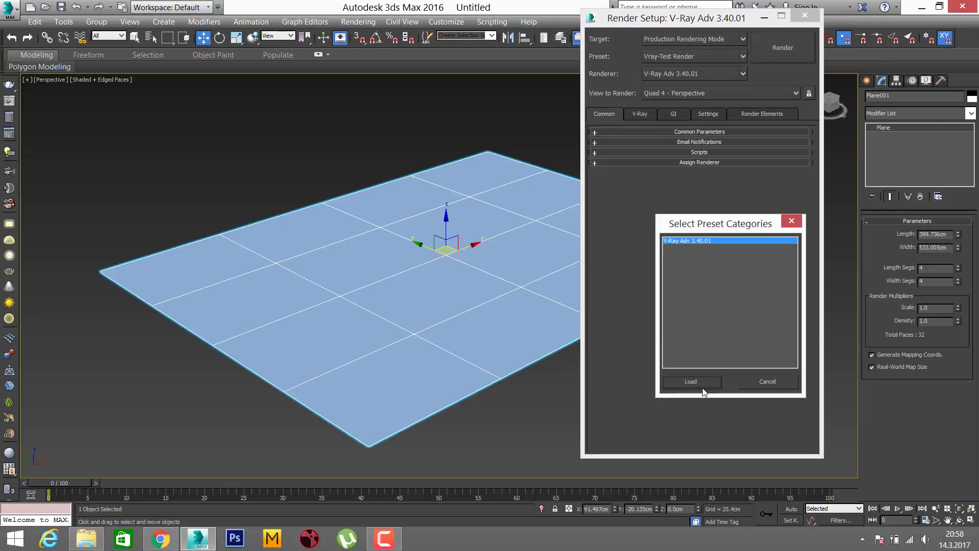
click(702, 390)
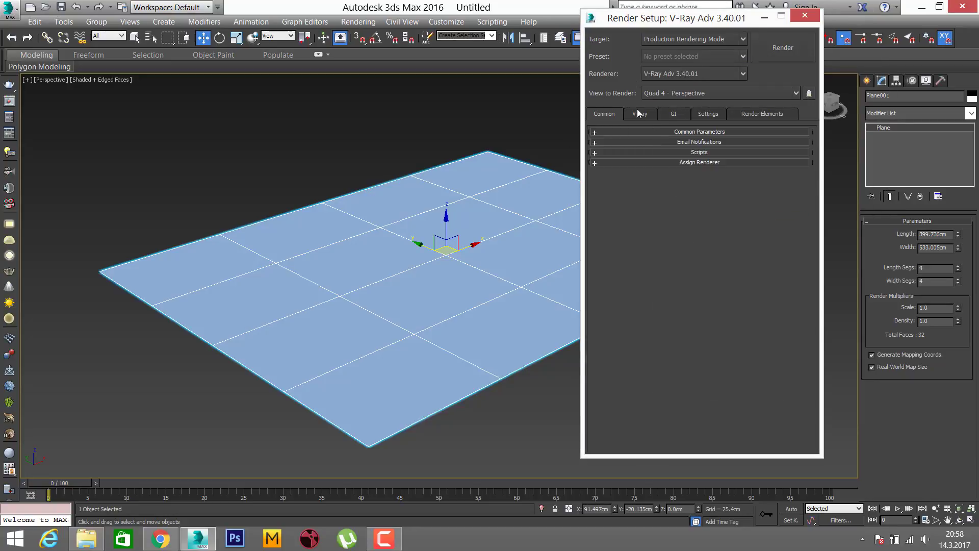
middle_drag(540, 212, 472, 213)
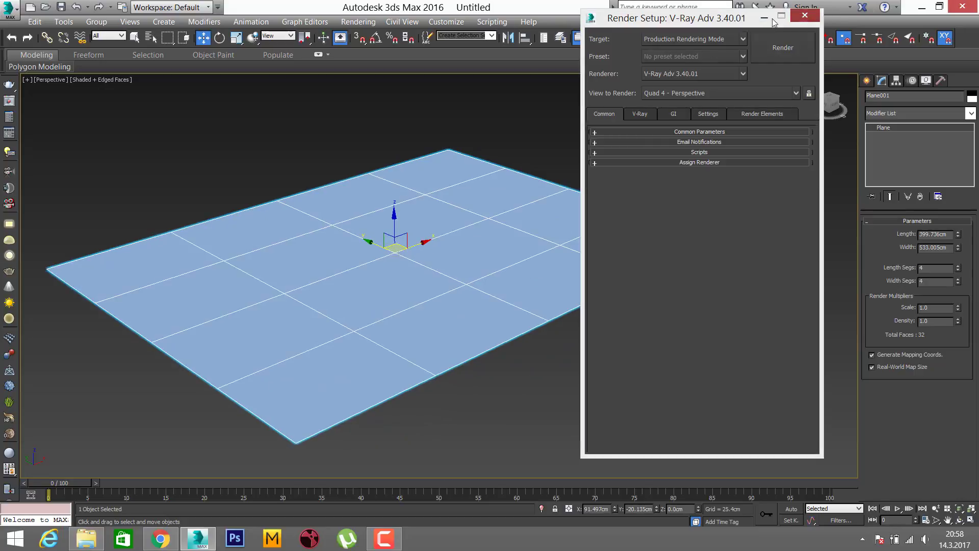
click(804, 15)
- Reselect the plane and switch sample material 01 - Default to VRayMtl in the Material Editor
click(678, 320)
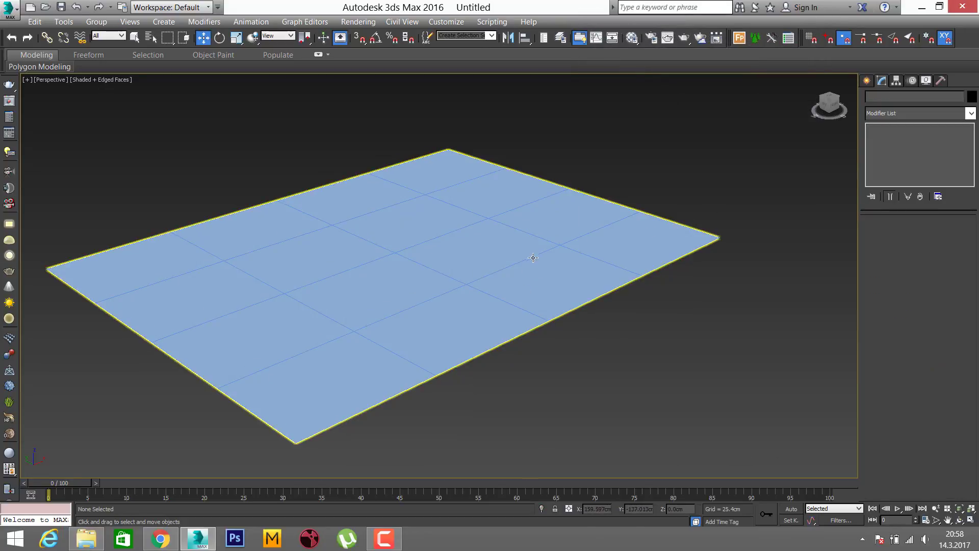
click(534, 266)
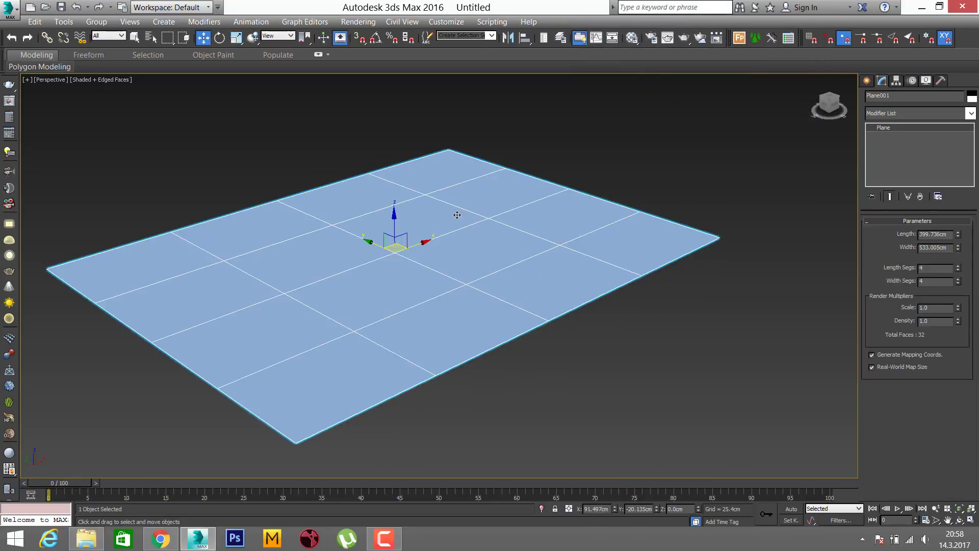
alt+middle_drag(535, 265, 508, 273)
key(m)
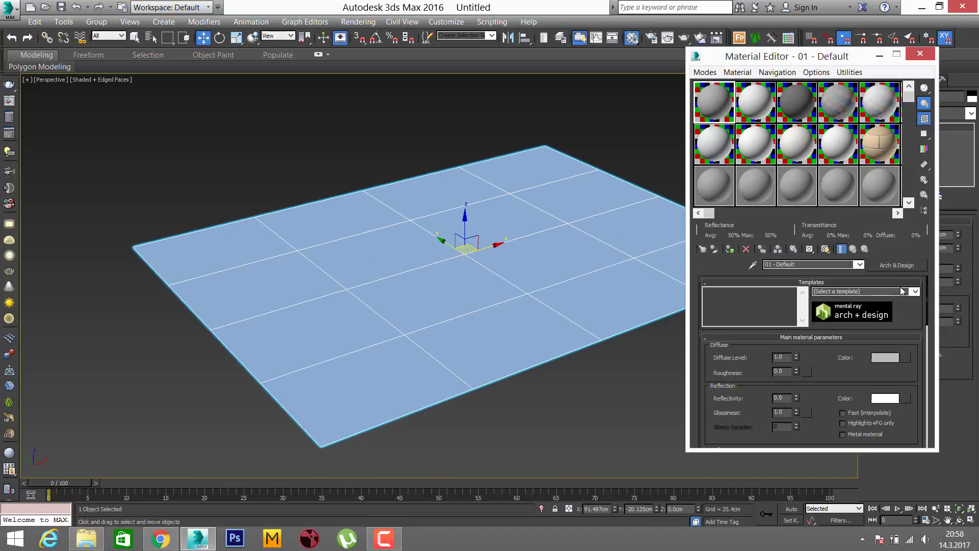
click(896, 266)
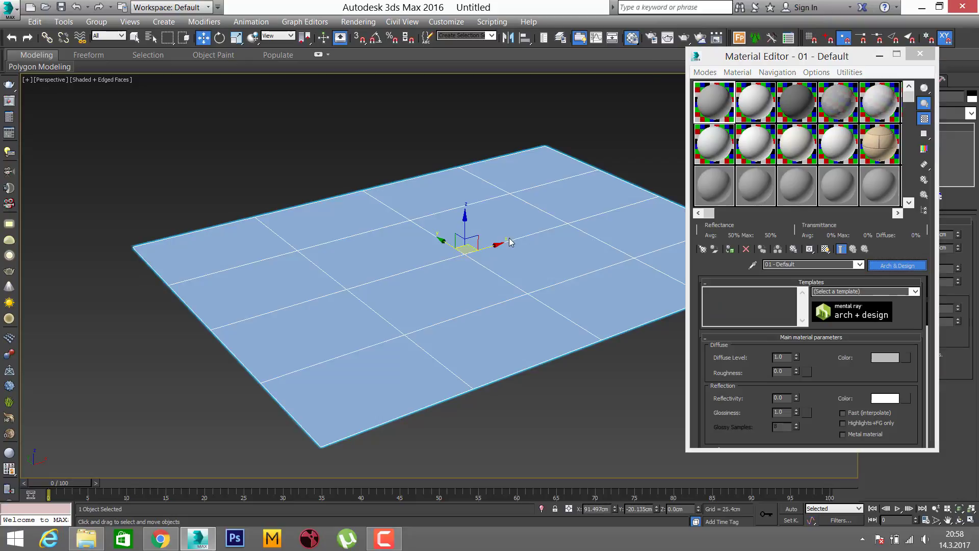
text(vraymtl)
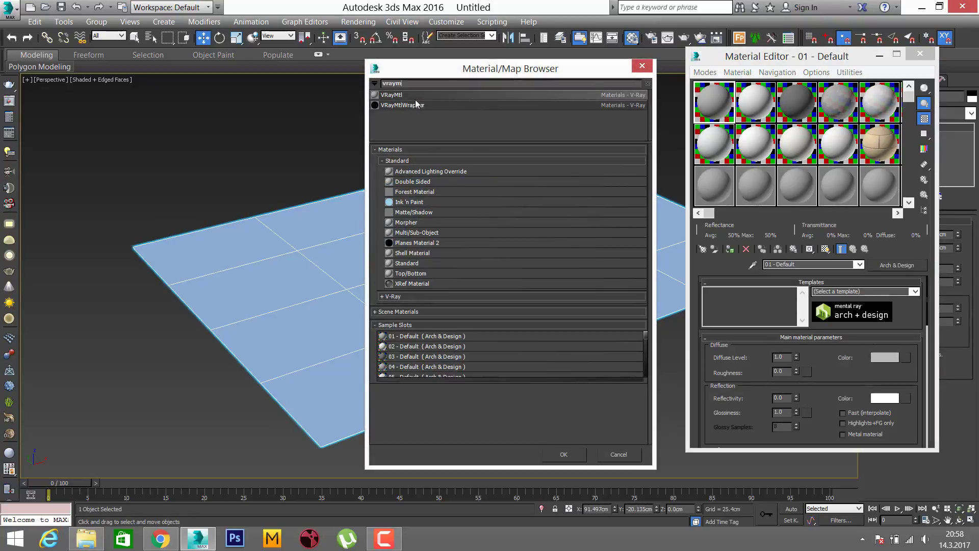
double_click(415, 96)
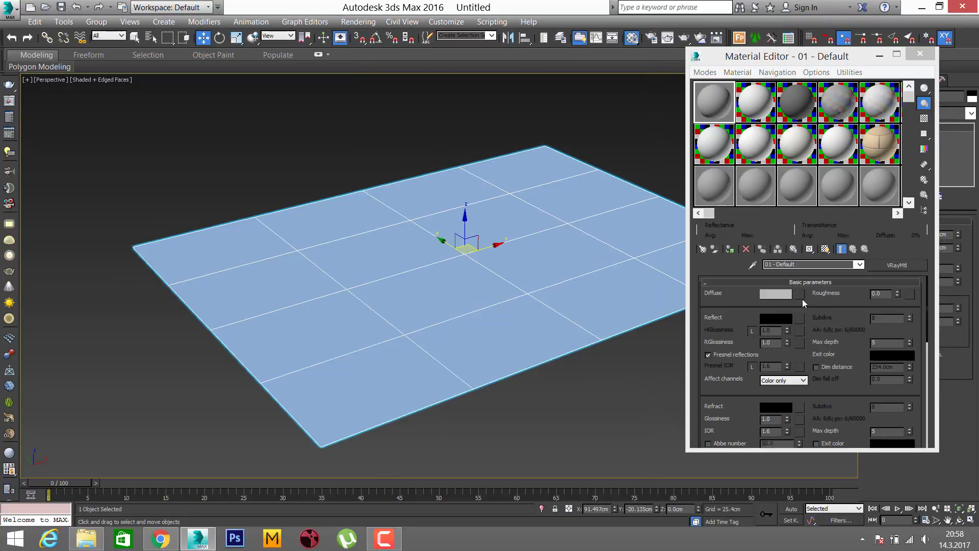
- In Chrome, scroll the real-displacement-textures.com Info page to the diffuse, AO and gloss Advanced setup diagram
click(160, 538)
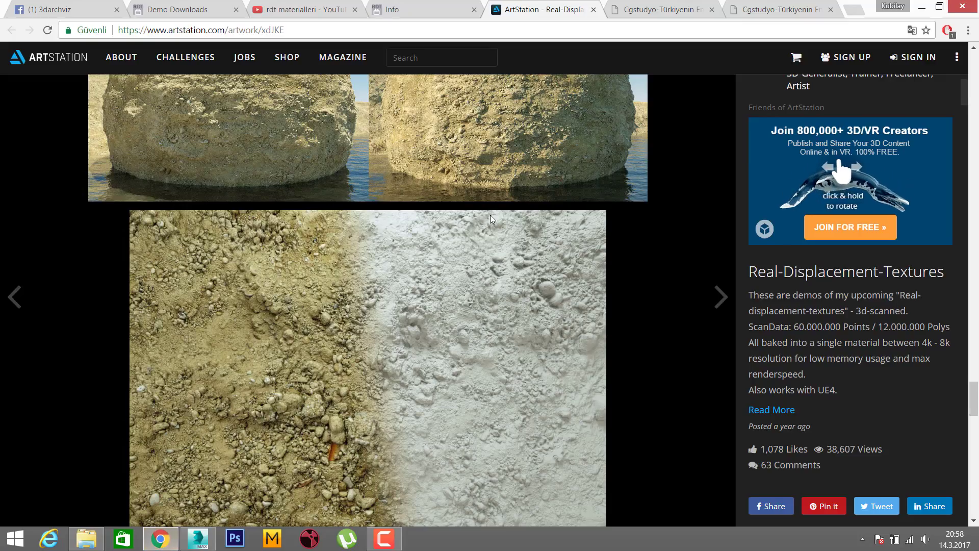
click(377, 5)
scroll(367, 140, up, 1)
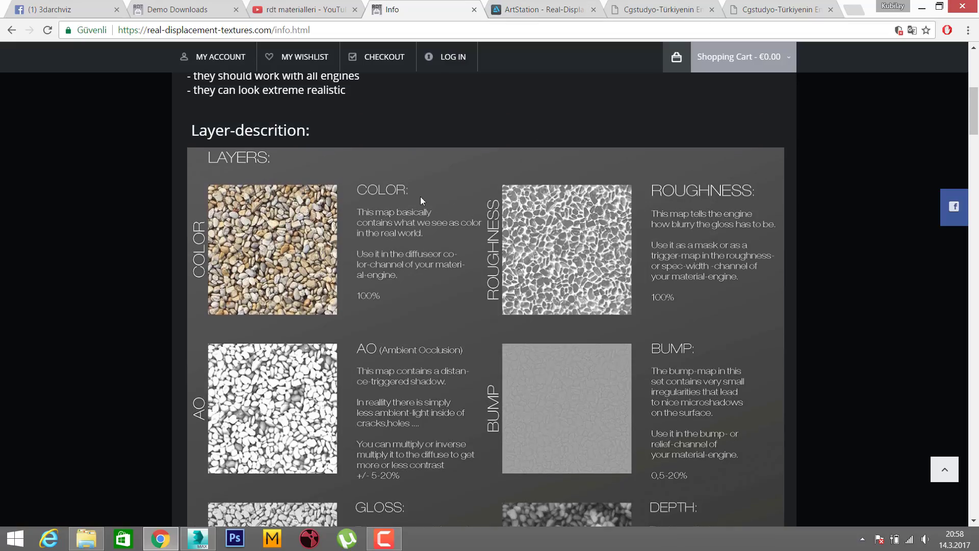
scroll(420, 200, up, 5)
scroll(372, 226, down, 3)
scroll(408, 255, down, 2)
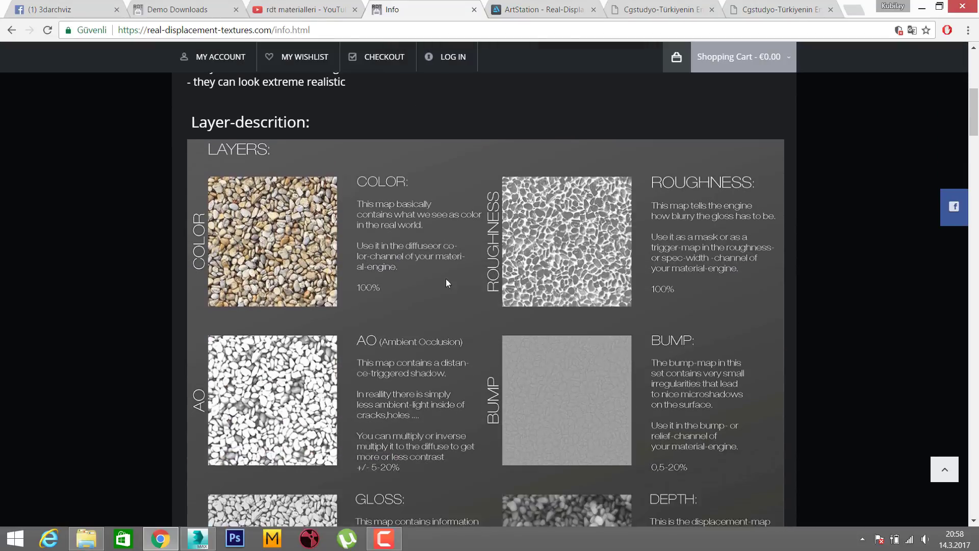
scroll(445, 281, down, 2)
scroll(522, 274, down, 6)
scroll(512, 262, down, 6)
scroll(508, 249, down, 6)
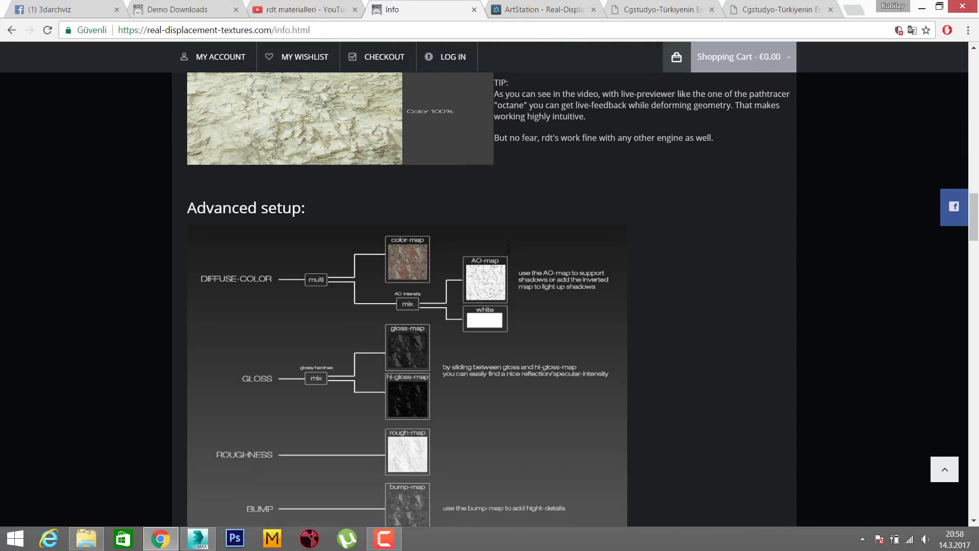
scroll(508, 248, down, 1)
scroll(275, 171, up, 3)
scroll(229, 161, up, 4)
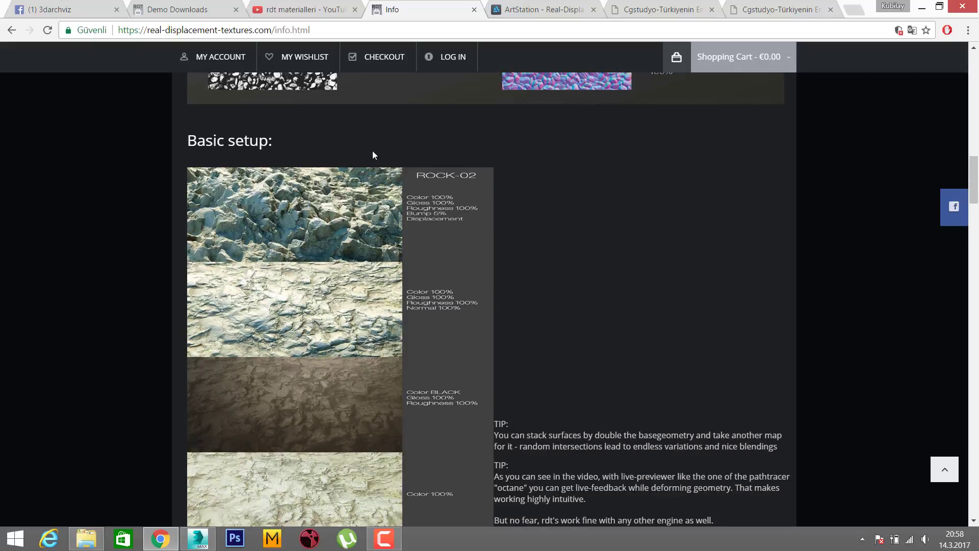
scroll(469, 224, down, 2)
scroll(439, 216, down, 3)
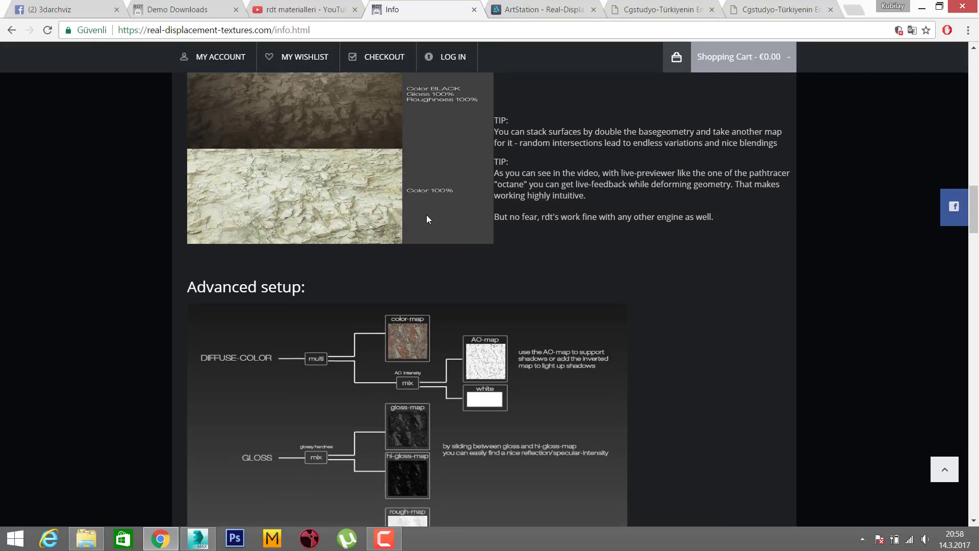
scroll(357, 255, down, 2)
scroll(357, 250, up, 1)
scroll(372, 247, up, 2)
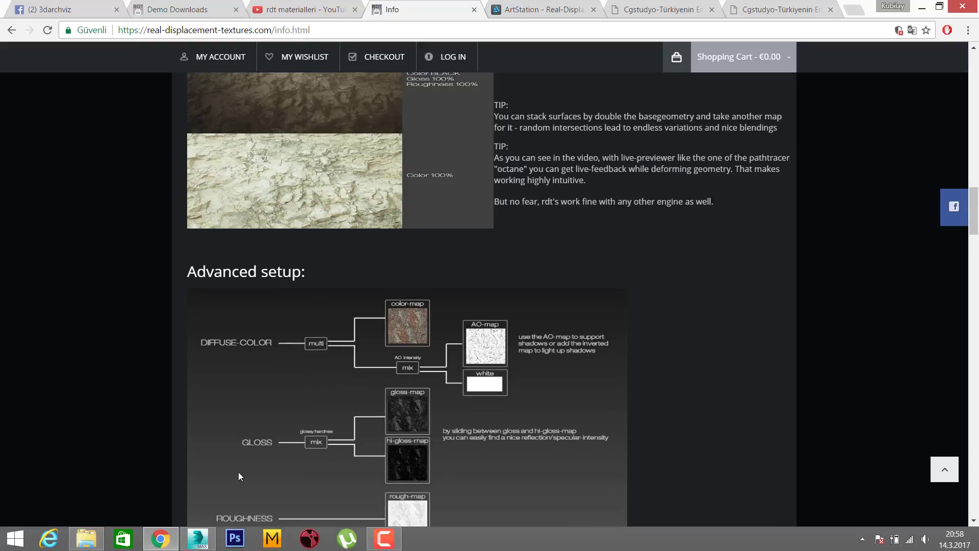
- Return to 3ds Max and scroll down the VRayMtl parameters in the Material Editor
click(208, 542)
alt+middle_drag(604, 258, 699, 299)
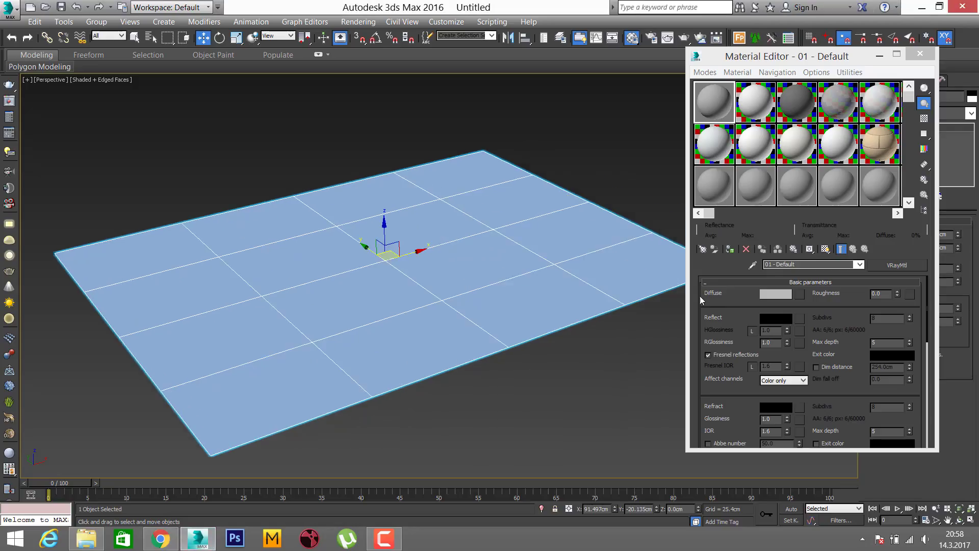
click(709, 305)
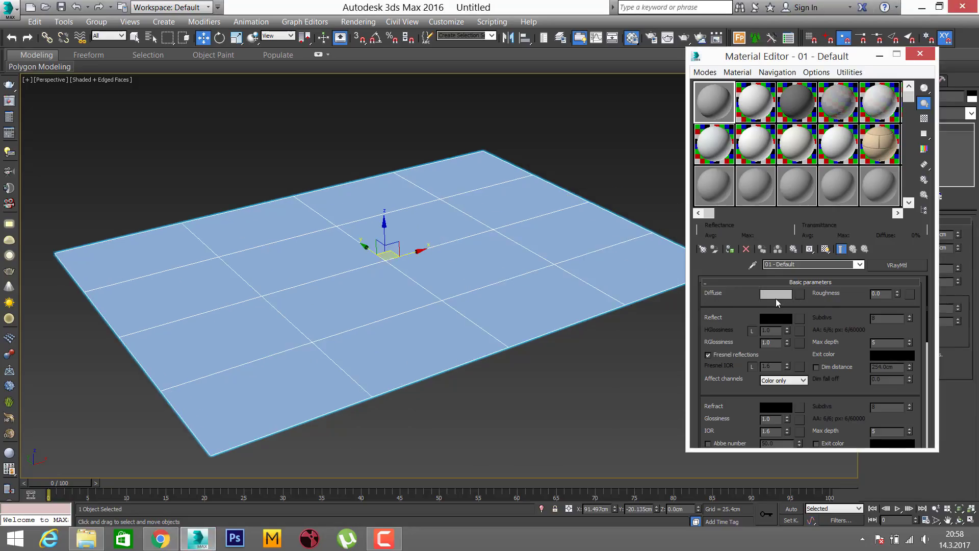
scroll(760, 311, down, 2)
scroll(744, 324, down, 3)
scroll(740, 326, down, 2)
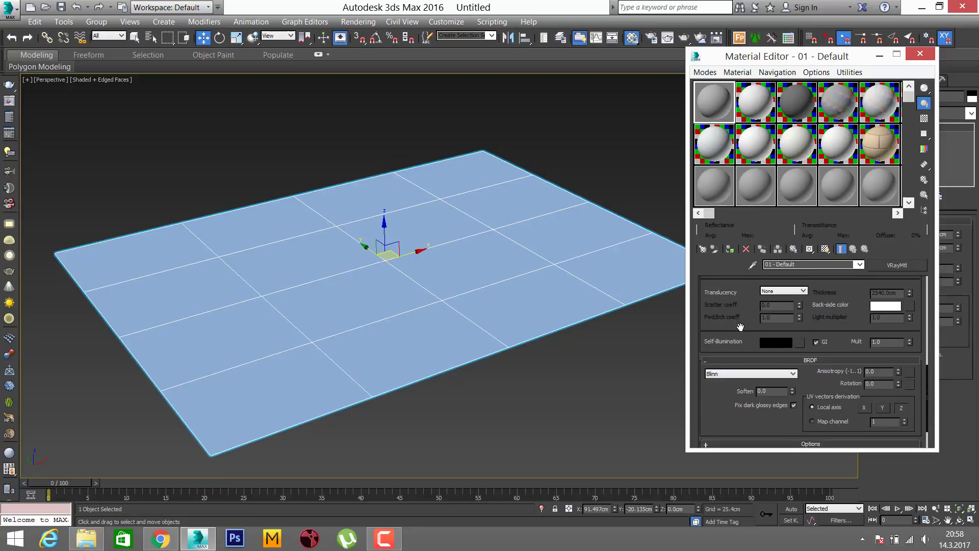
scroll(734, 332, up, 3)
scroll(723, 340, up, 3)
scroll(754, 377, down, 3)
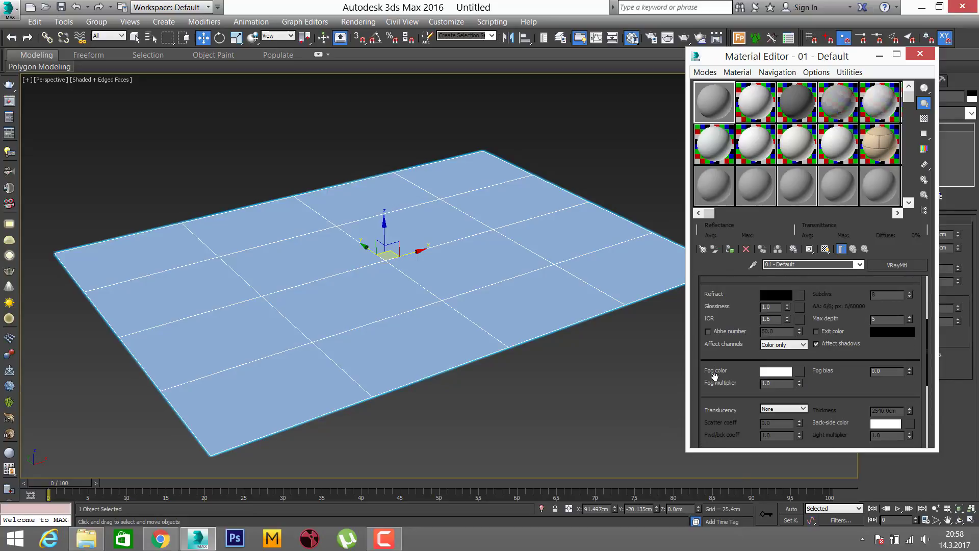
scroll(750, 418, down, 3)
scroll(815, 421, down, 3)
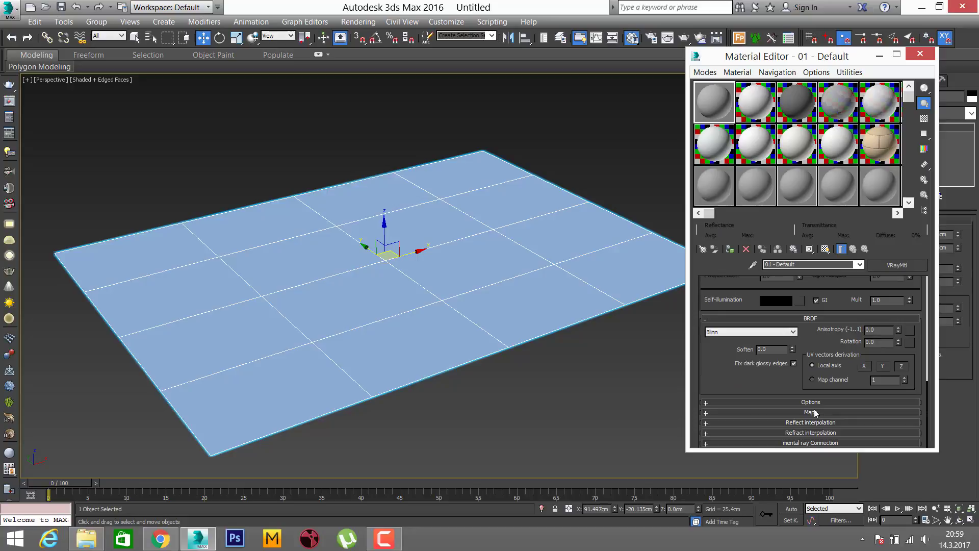
- Expand the Maps rollout and assign a Bitmap map to the Diffuse slot
click(815, 412)
scroll(723, 378, down, 5)
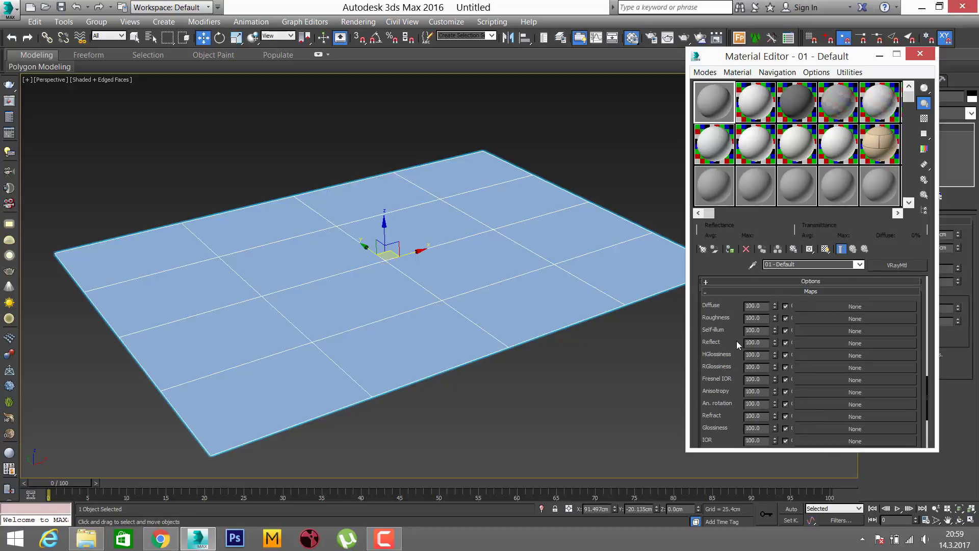
click(829, 305)
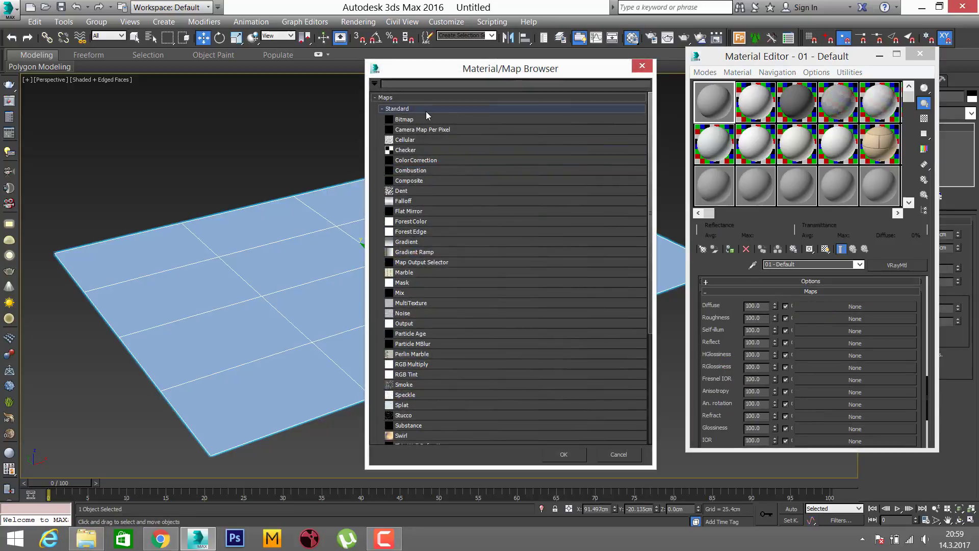
click(424, 118)
double_click(424, 119)
- Browse from the Desktop into the RDT Materialleri COBBLESTONE-02-Demo texture folder
click(45, 130)
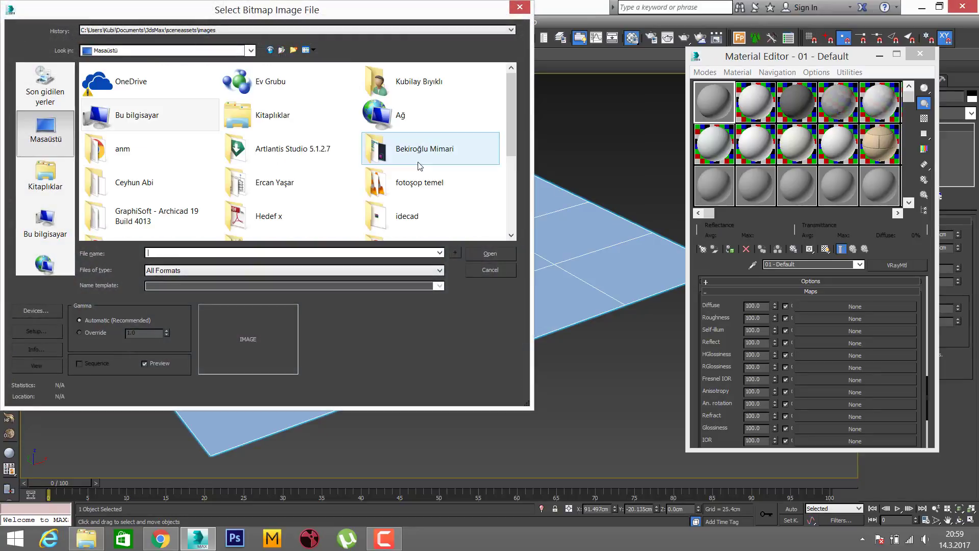
scroll(423, 198, down, 5)
double_click(120, 190)
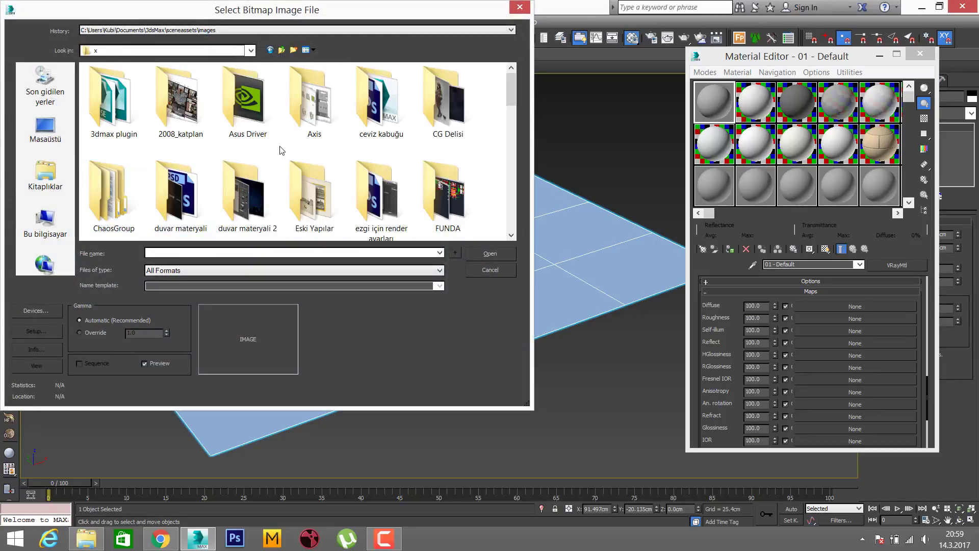
scroll(263, 162, down, 2)
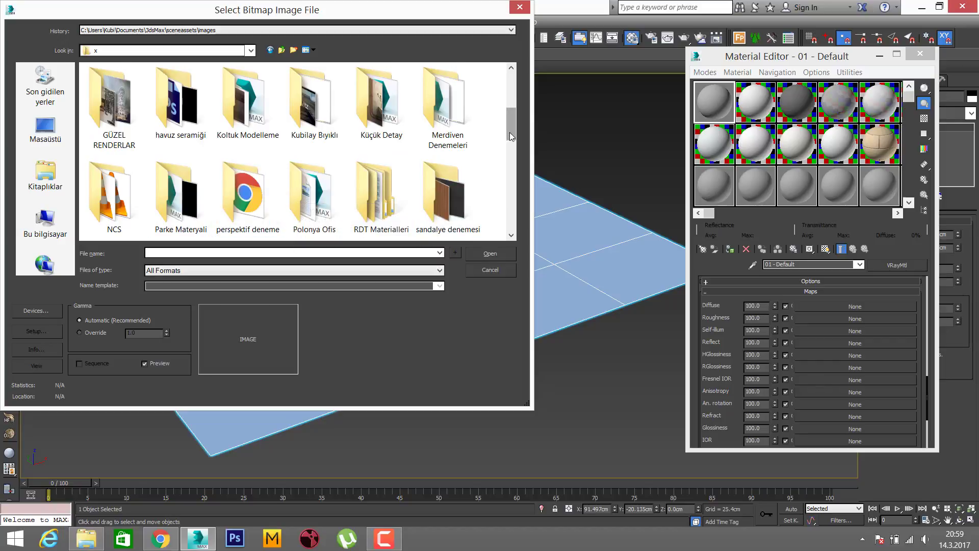
mouse_move(510, 133)
mouse_down()
mouse_move(520, 154)
mouse_move(516, 93)
mouse_move(536, 145)
mouse_up()
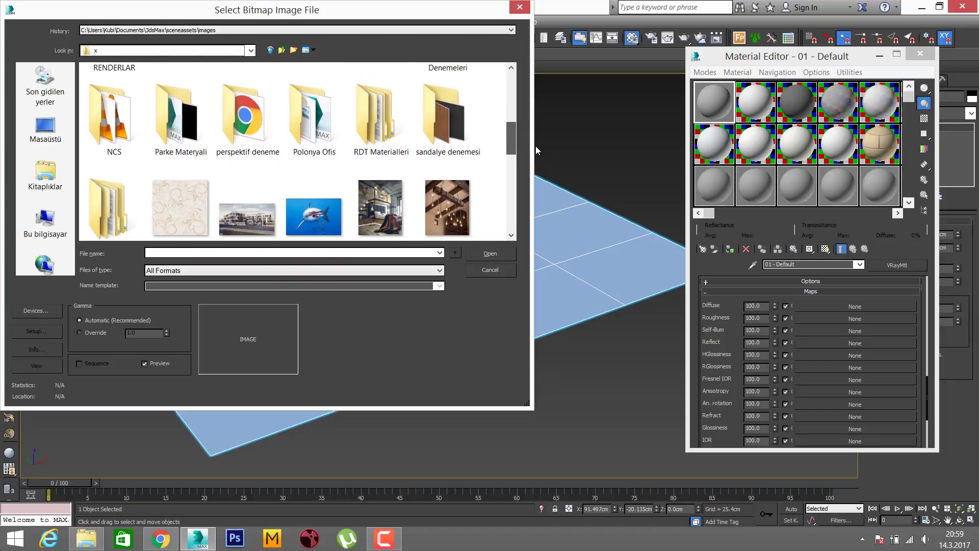
double_click(378, 135)
double_click(175, 86)
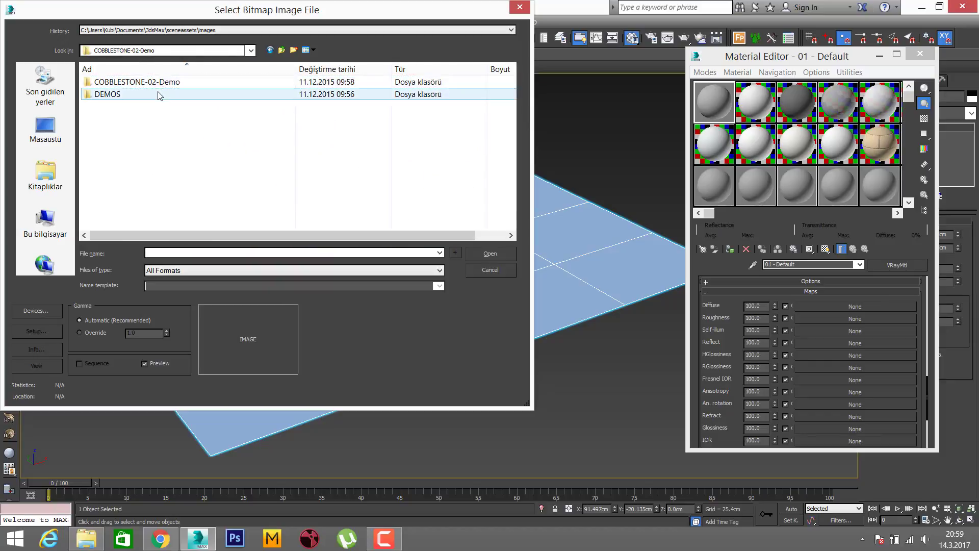
double_click(161, 94)
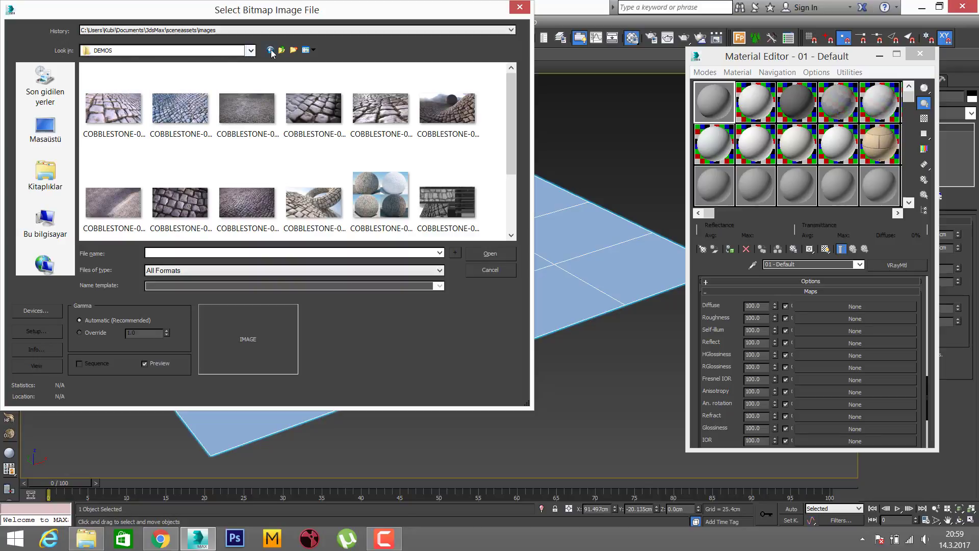
click(270, 50)
double_click(135, 81)
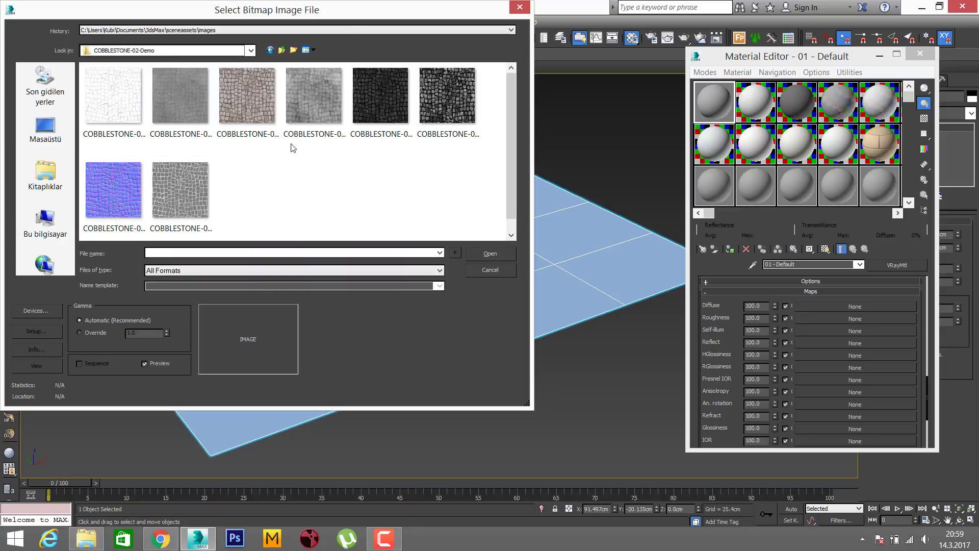
- Preview the cobblestone maps and load COBBLESTONE-02_Demo_Color_4k.jpg as the diffuse bitmap
click(278, 146)
mouse_move(246, 99)
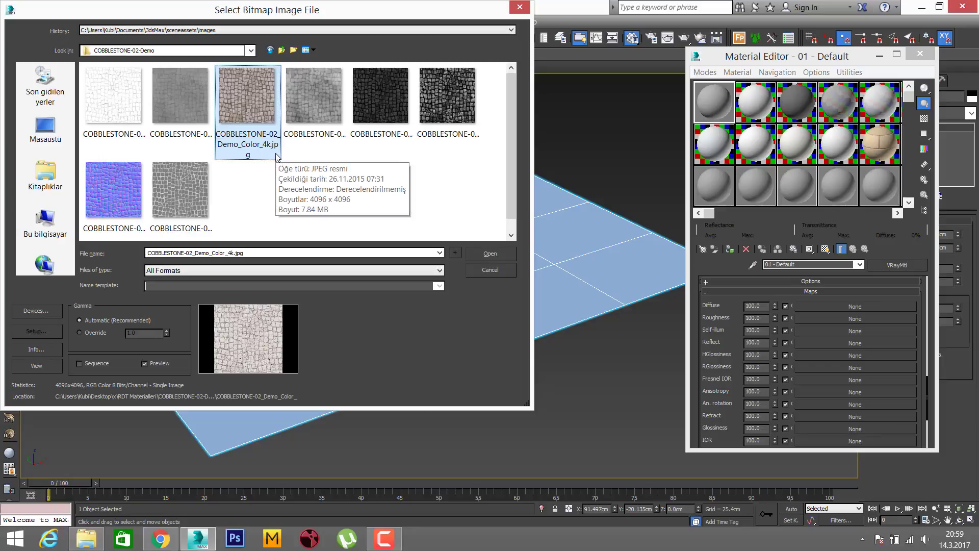
click(209, 143)
click(242, 126)
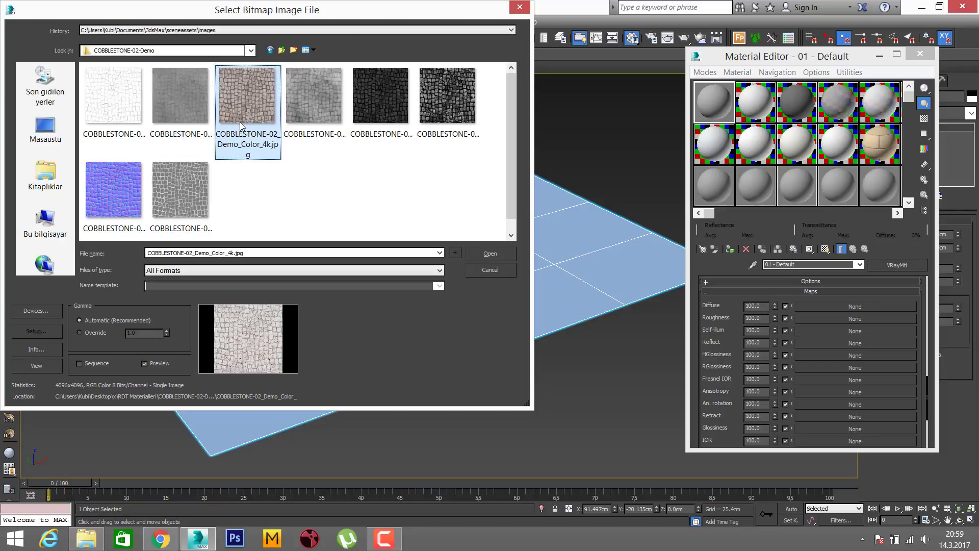
click(111, 108)
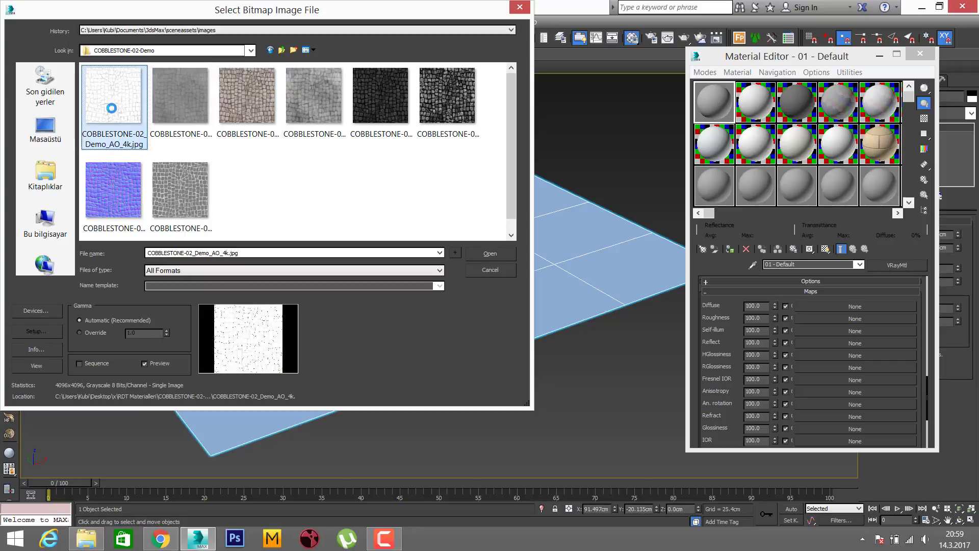
click(329, 99)
click(380, 109)
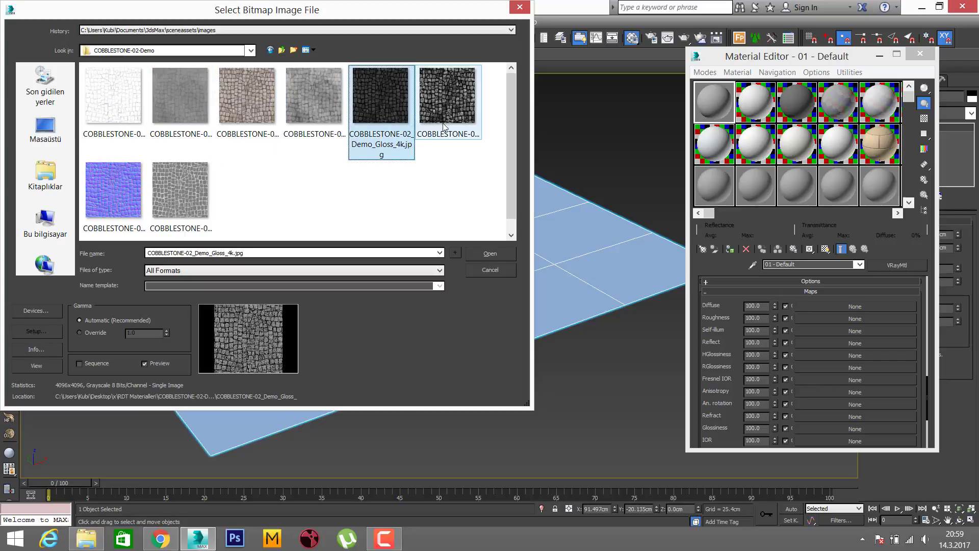
click(446, 102)
click(200, 197)
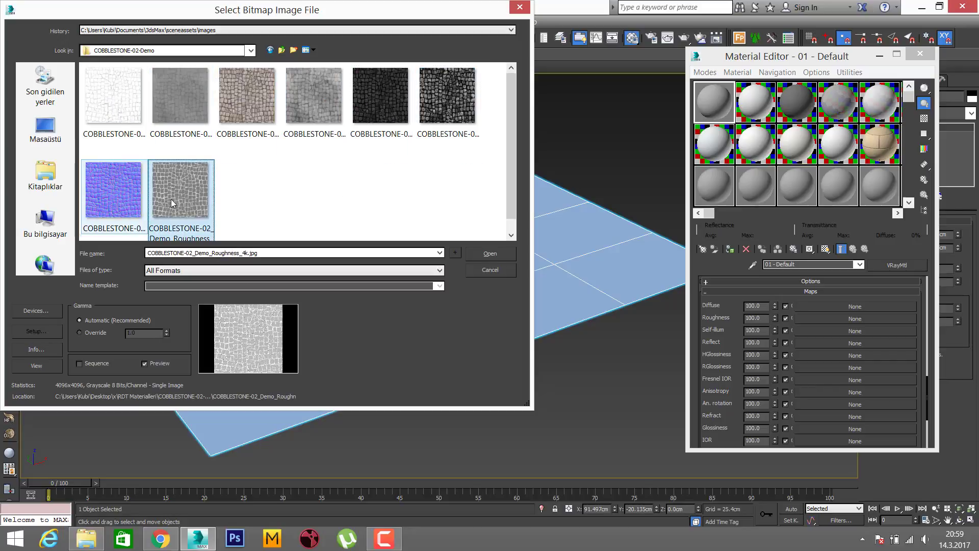
click(126, 212)
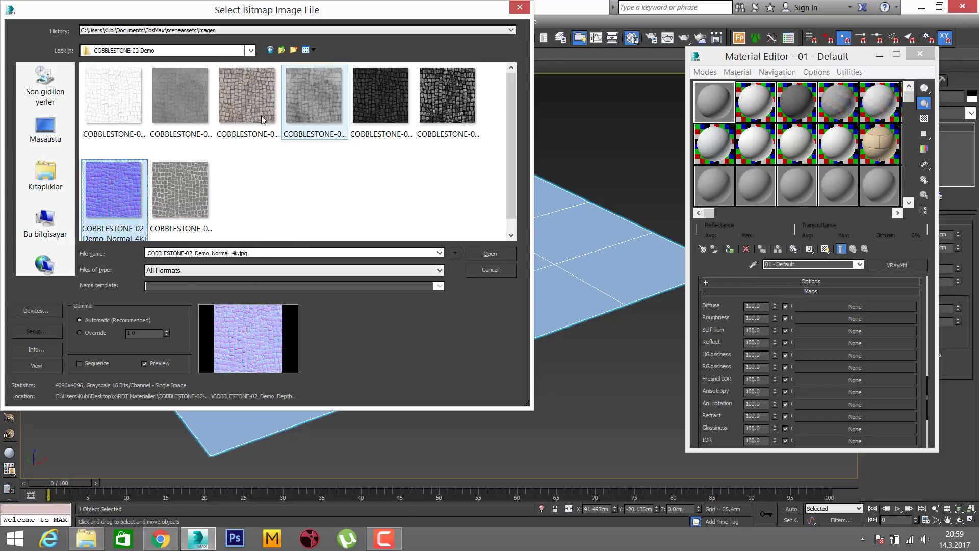
click(299, 122)
click(260, 117)
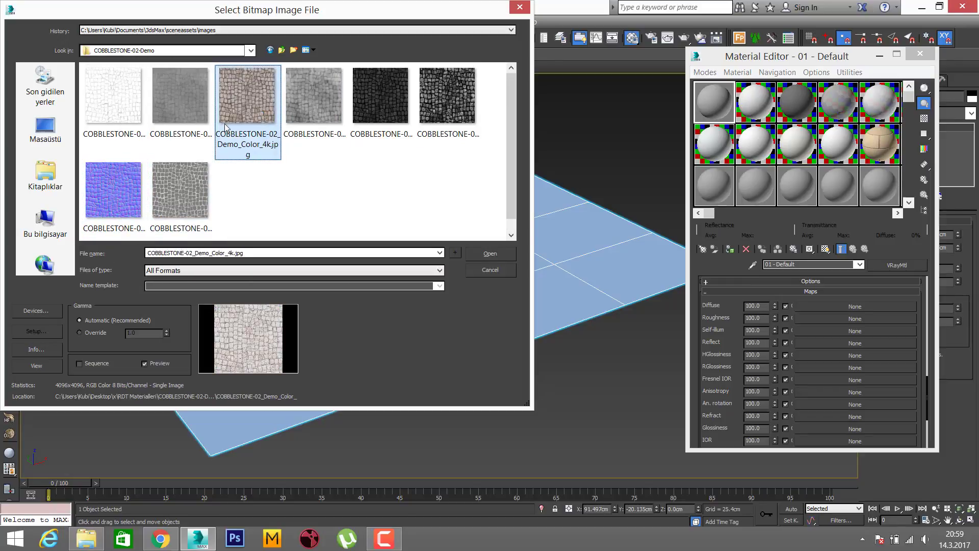
click(489, 253)
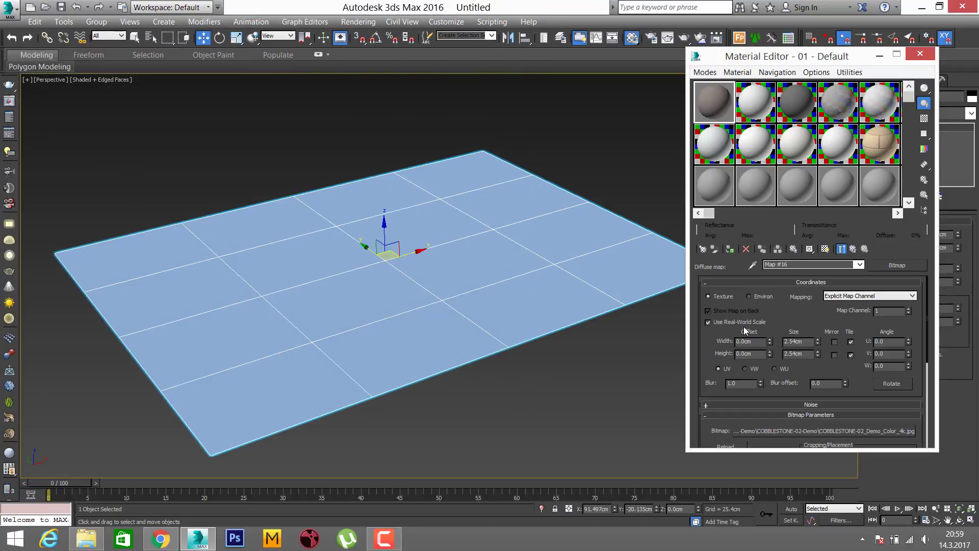
- Turn off Use Real-World Scale on the cobblestone map and set its Blur to 0.5
click(742, 323)
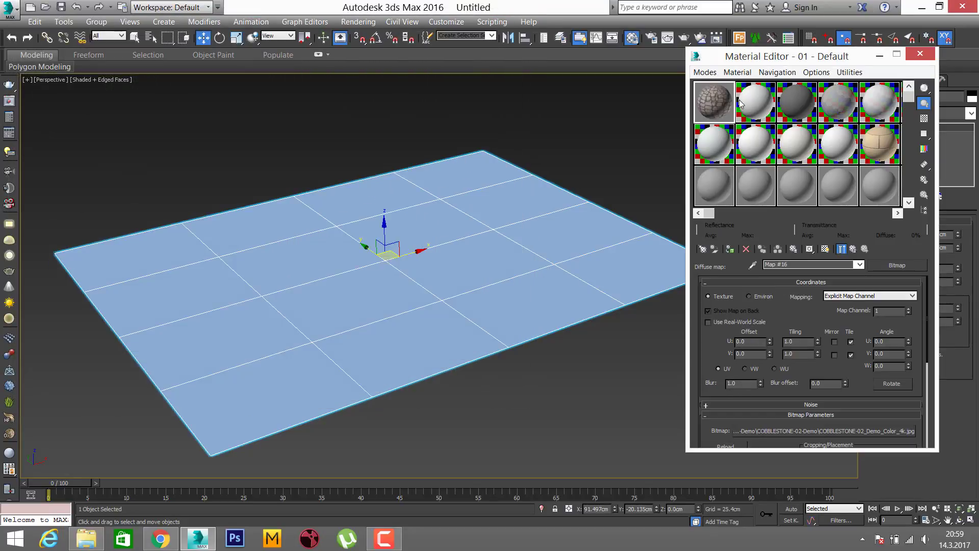
double_click(717, 107)
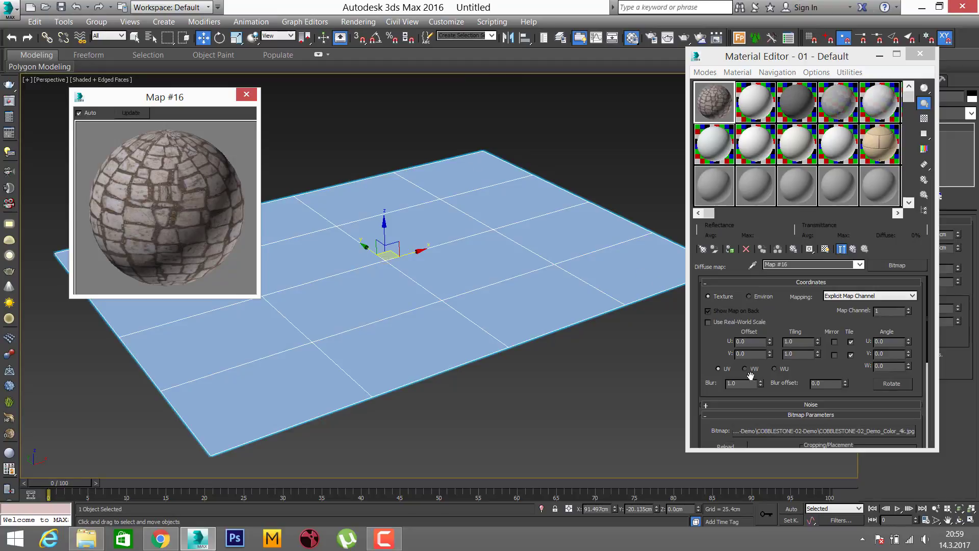
click(739, 383)
text(0.5)
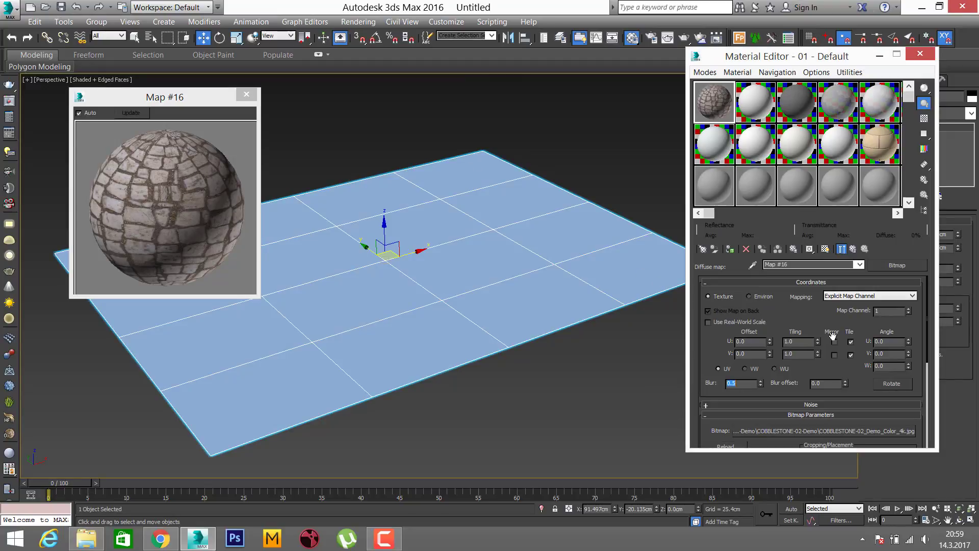
click(246, 95)
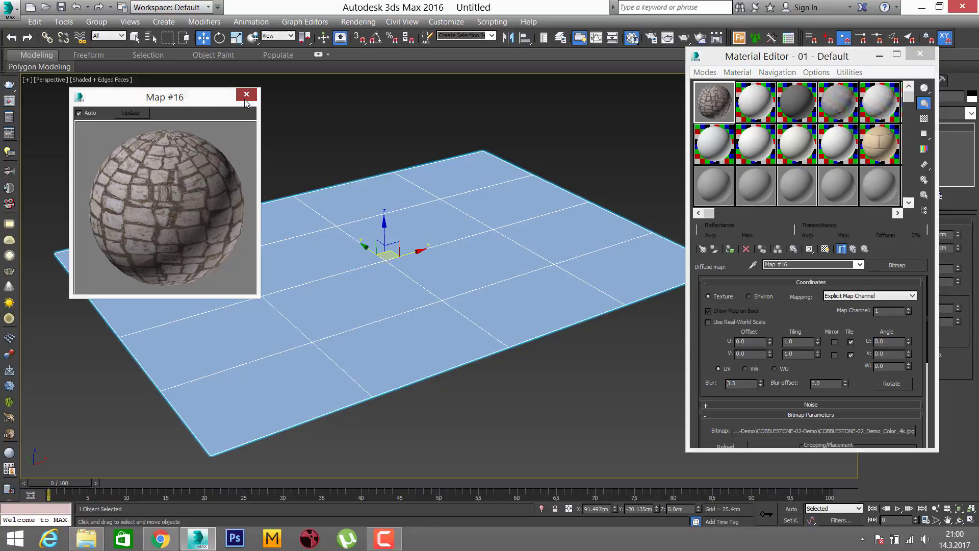
- Enable the sample background and Show Shaded Material in Viewport, then move the Material Editor aside
scroll(703, 347, down, 2)
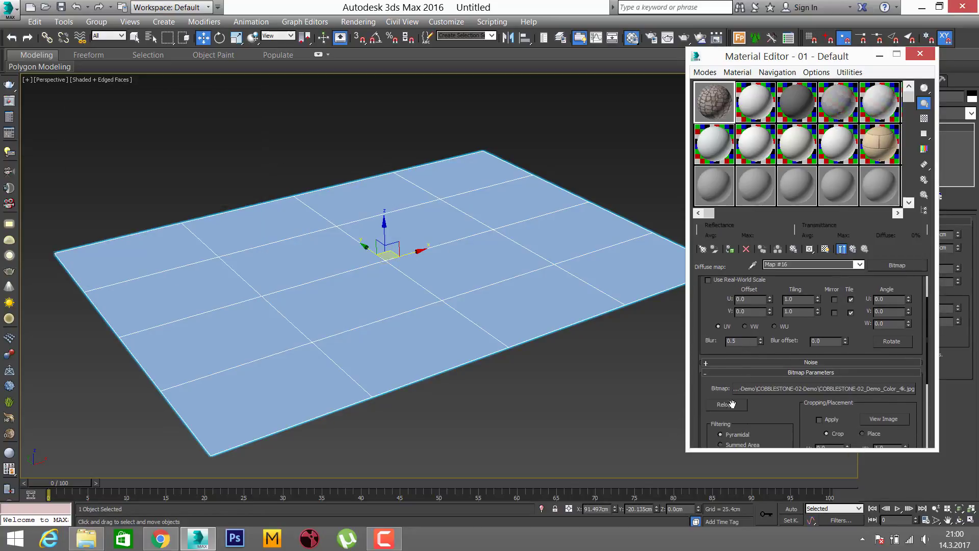
scroll(709, 342, up, 2)
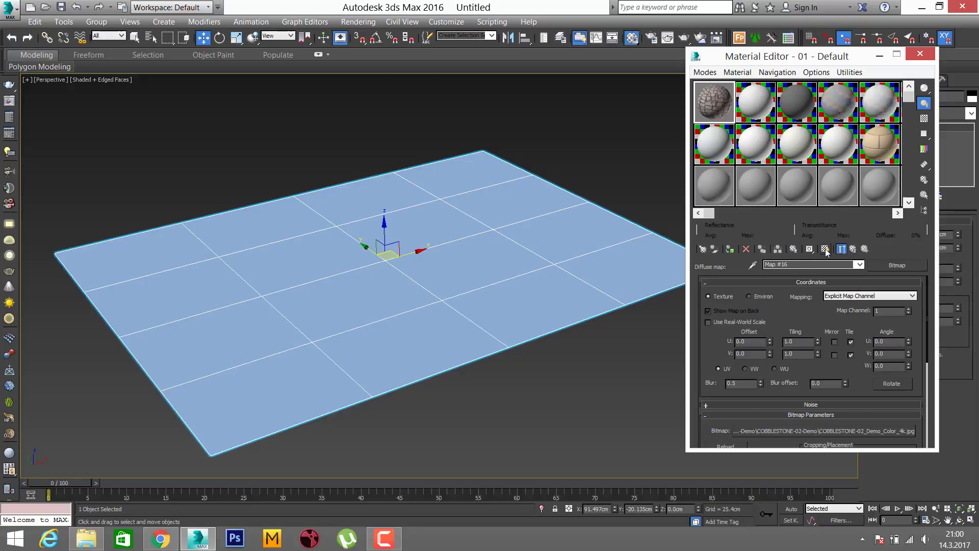
click(825, 249)
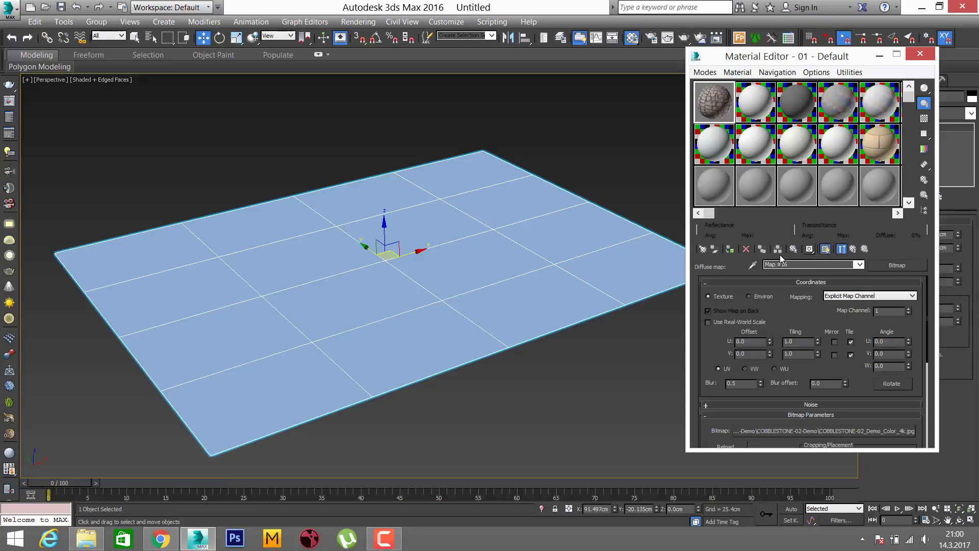
click(826, 249)
drag(878, 57, 741, 96)
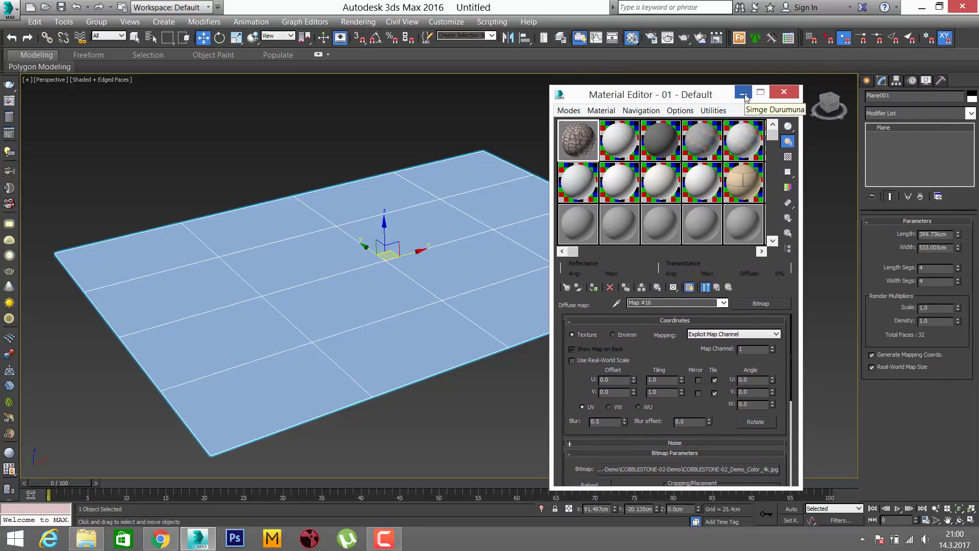
- Minimize the Material Editor and turn on viewport statistics (7) to see the plane's polygon counts
click(742, 95)
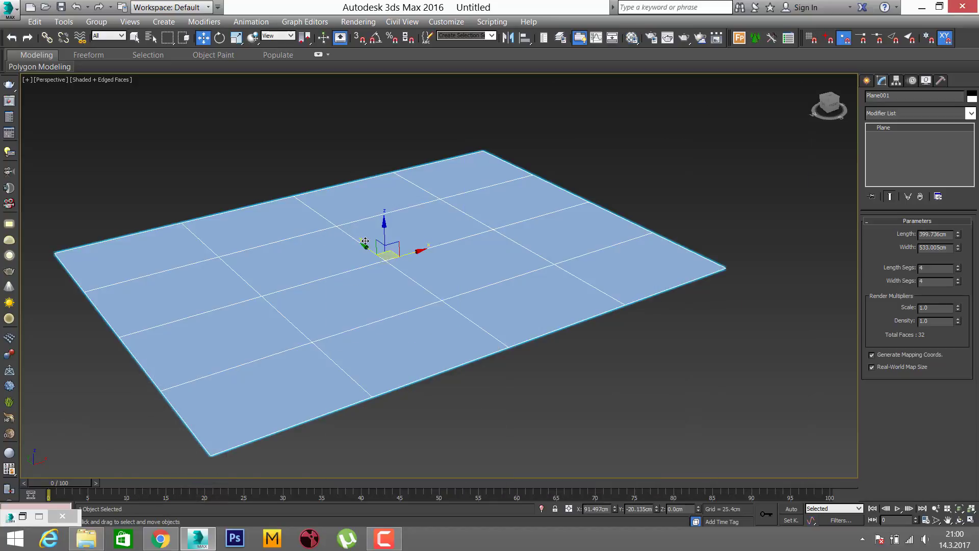
key(7)
middle_drag(311, 205, 524, 234)
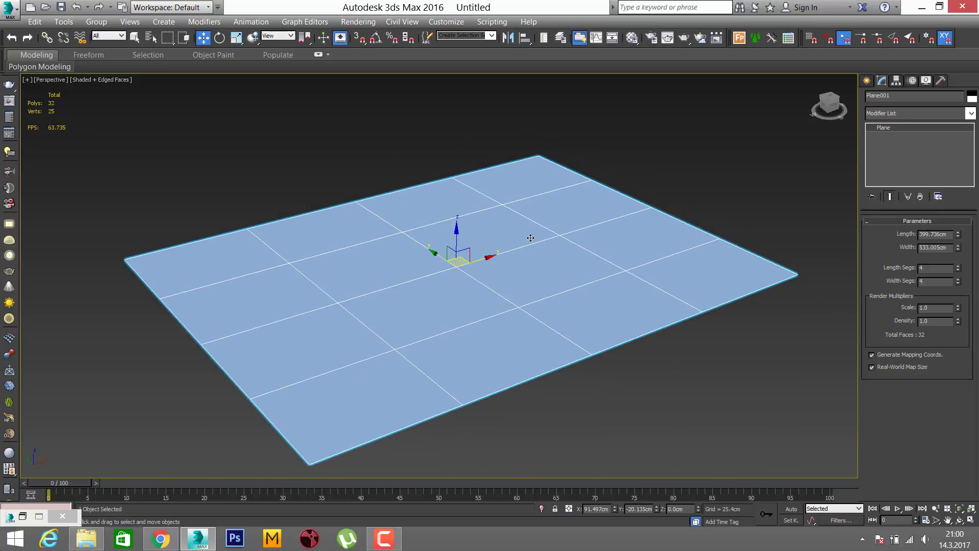
scroll(521, 222, up, 3)
scroll(485, 259, down, 3)
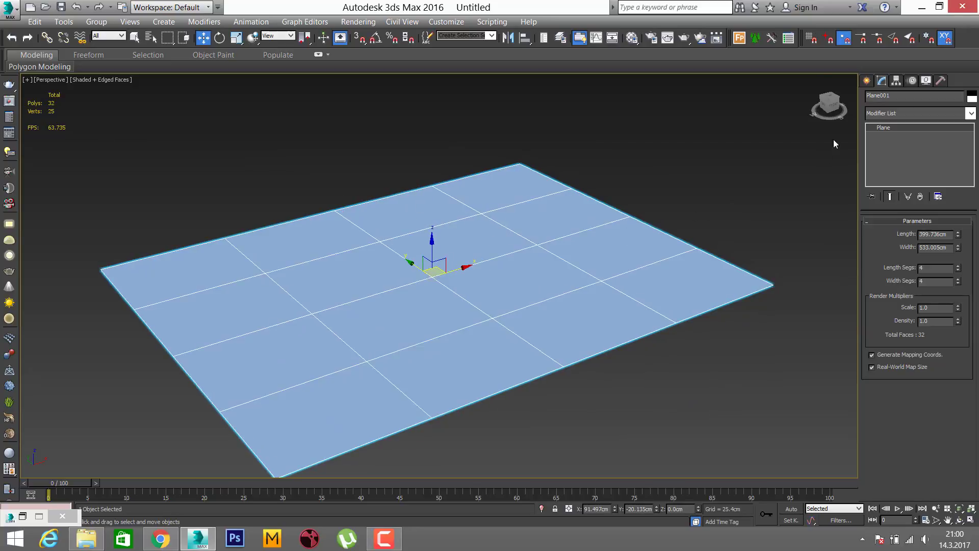
- Add a Displace Mesh Binding modifier from the Modifier List, then return to the Plane level
click(879, 113)
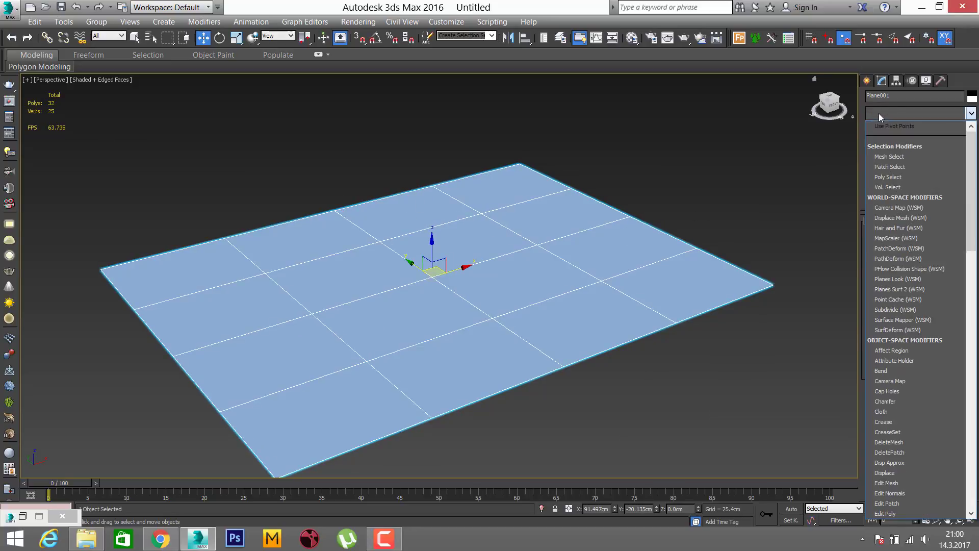
scroll(879, 113, down, 3)
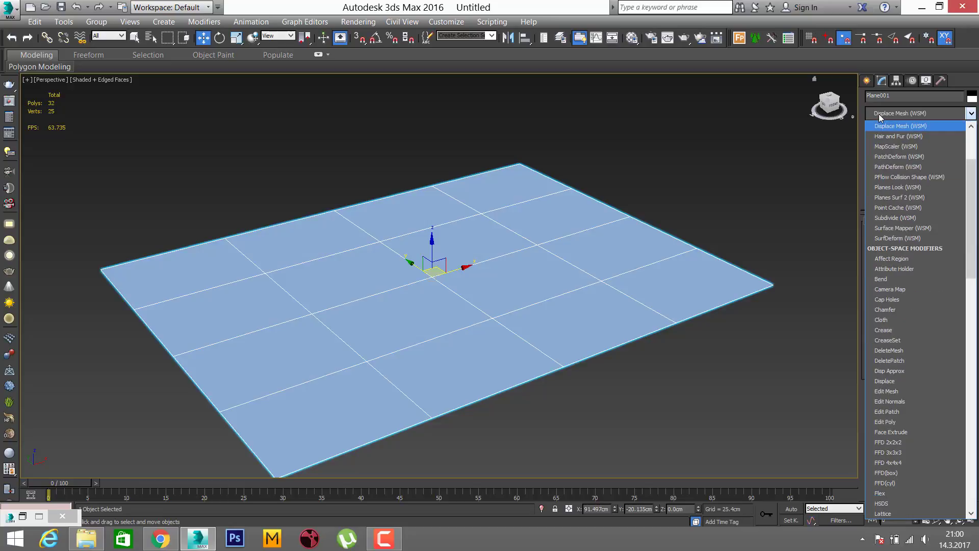
click(910, 127)
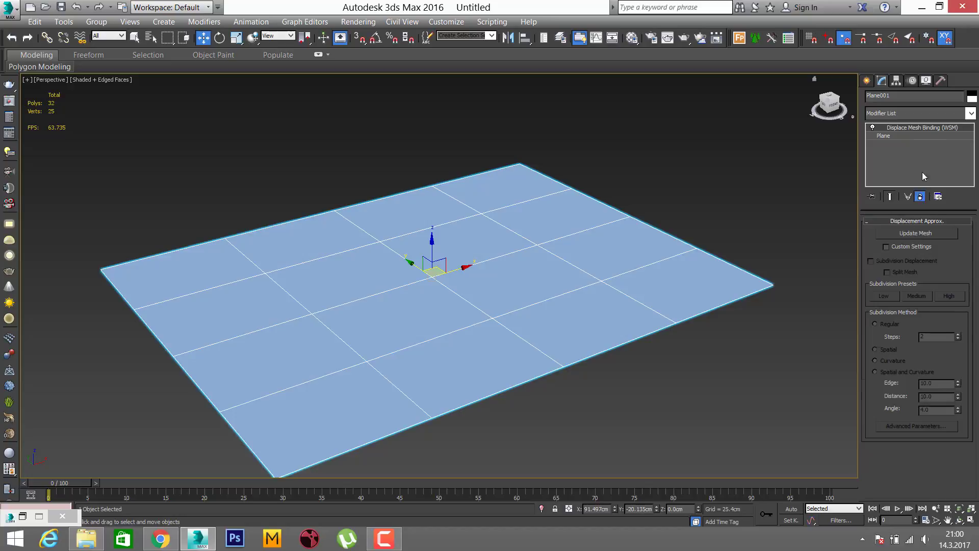
click(917, 135)
- Add a Displace modifier to the plane and bring up its displacement Bitmap picker
click(910, 113)
scroll(918, 326, down, 1)
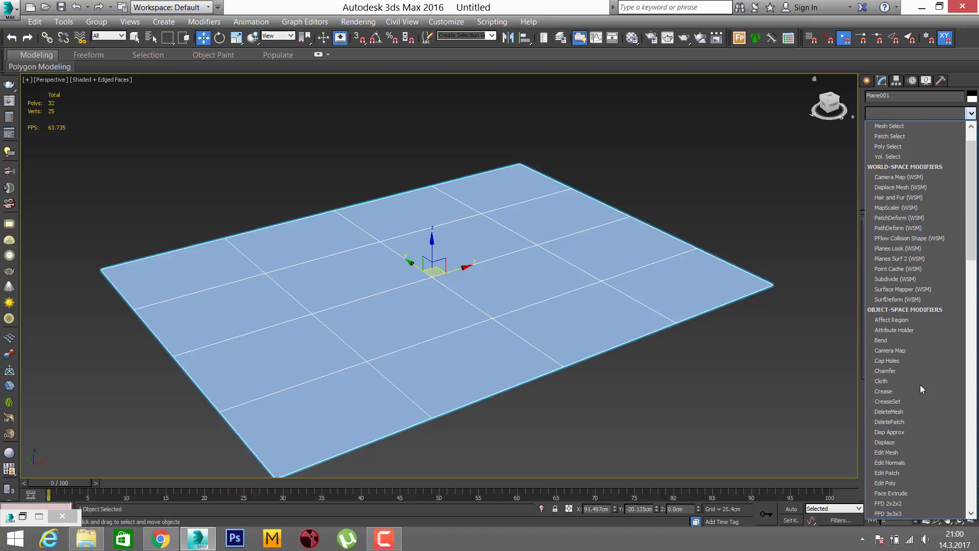
click(914, 441)
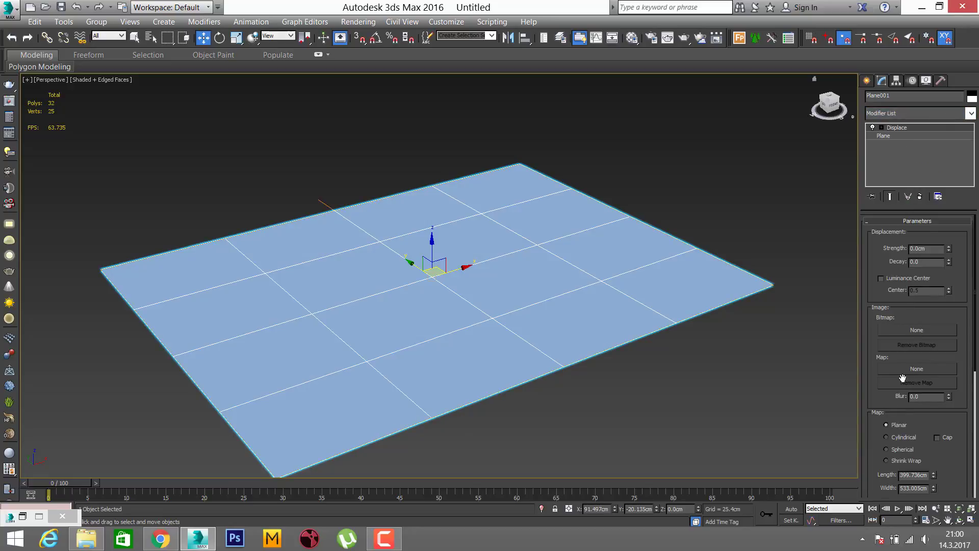
click(923, 331)
- Go to the COBBLESTONE-02-Demo folder and preview its Bump, Depth, Hi-Gloss, Roughness, AO and Normal maps
click(132, 30)
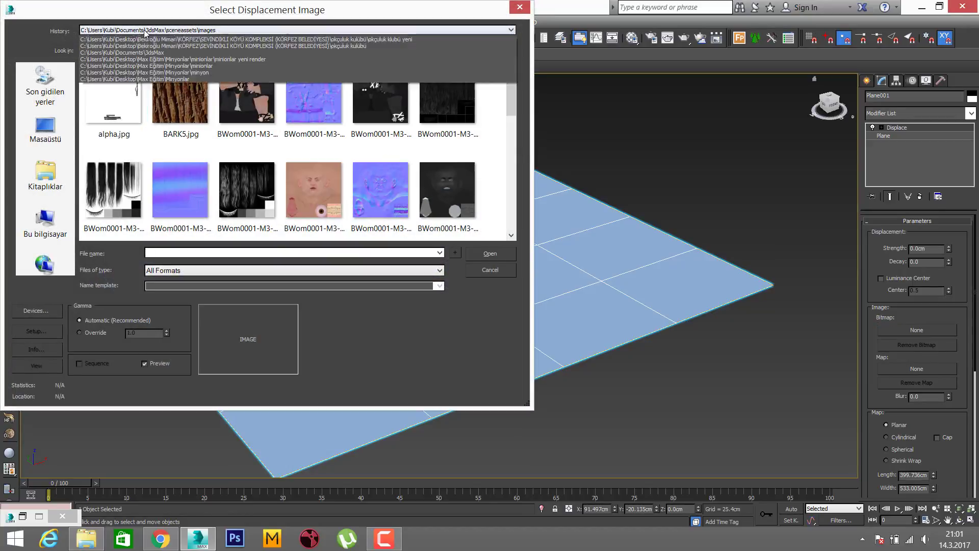
click(169, 47)
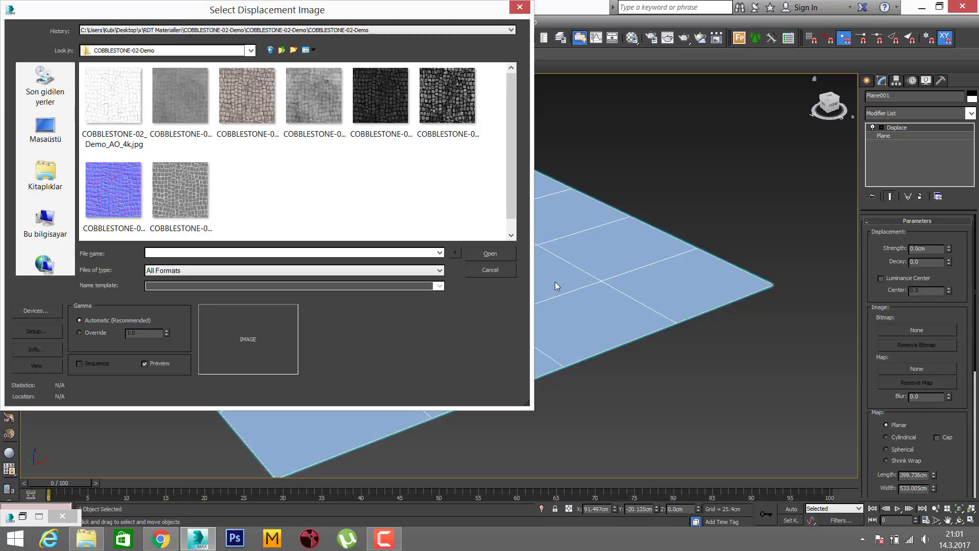
click(199, 102)
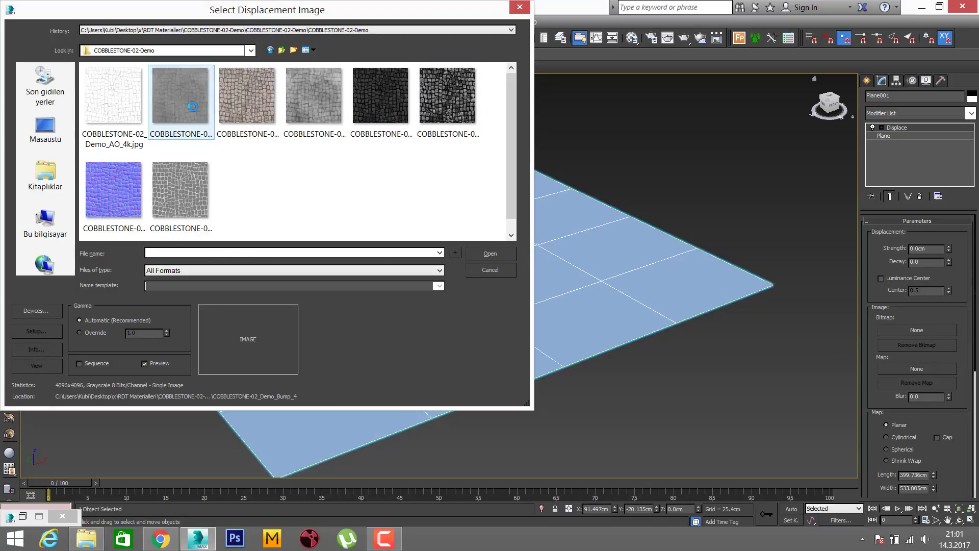
click(294, 115)
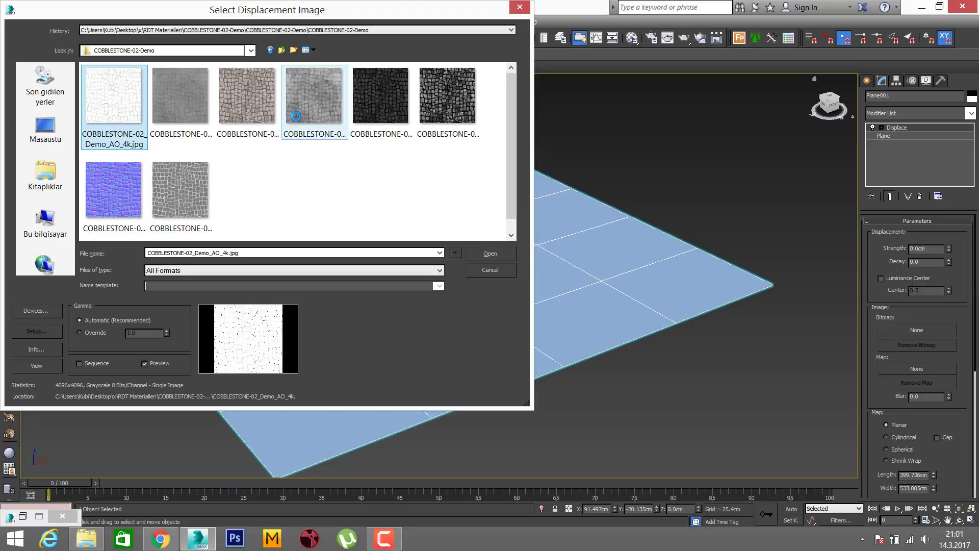
click(381, 98)
click(458, 118)
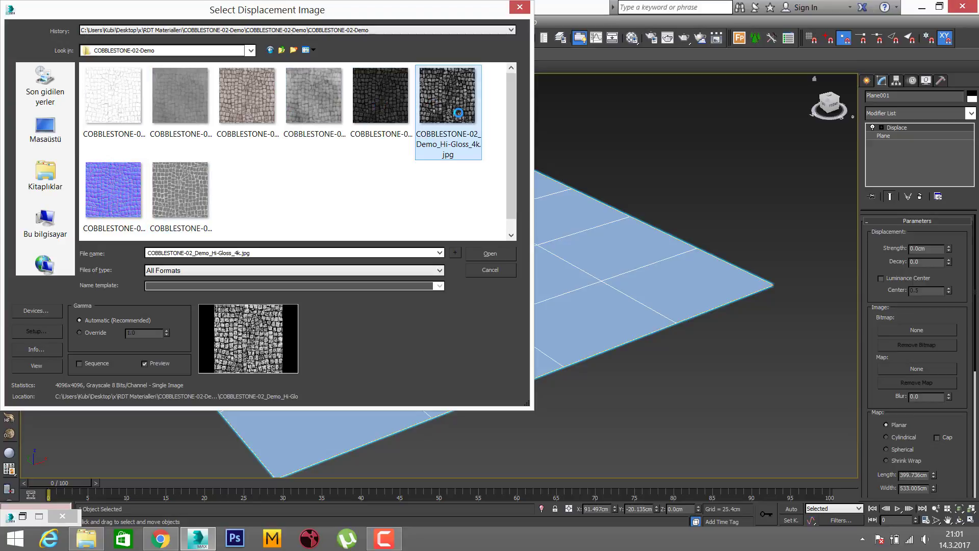
click(180, 191)
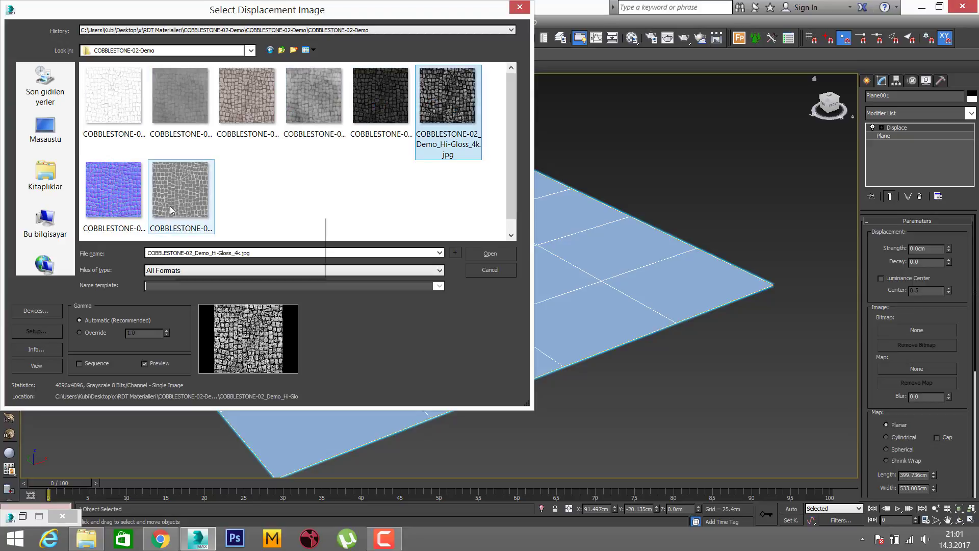
click(169, 106)
click(252, 100)
click(113, 108)
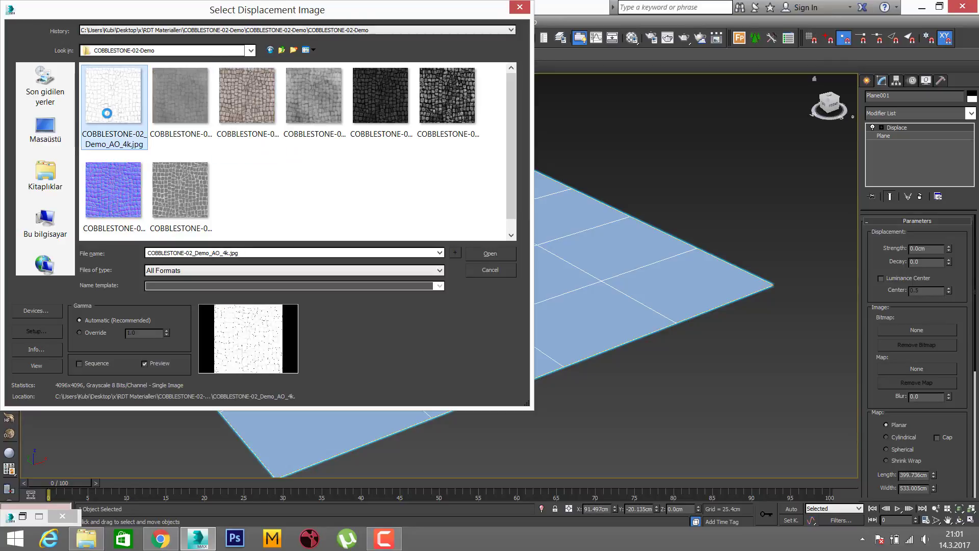
click(126, 198)
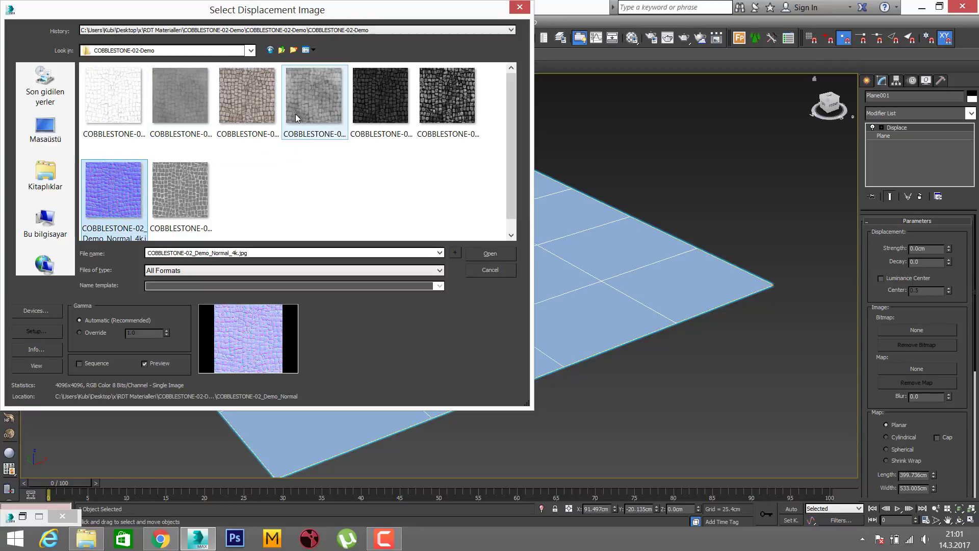
- Read the depth-map displacement guidance on the texture info page in Chrome
click(160, 538)
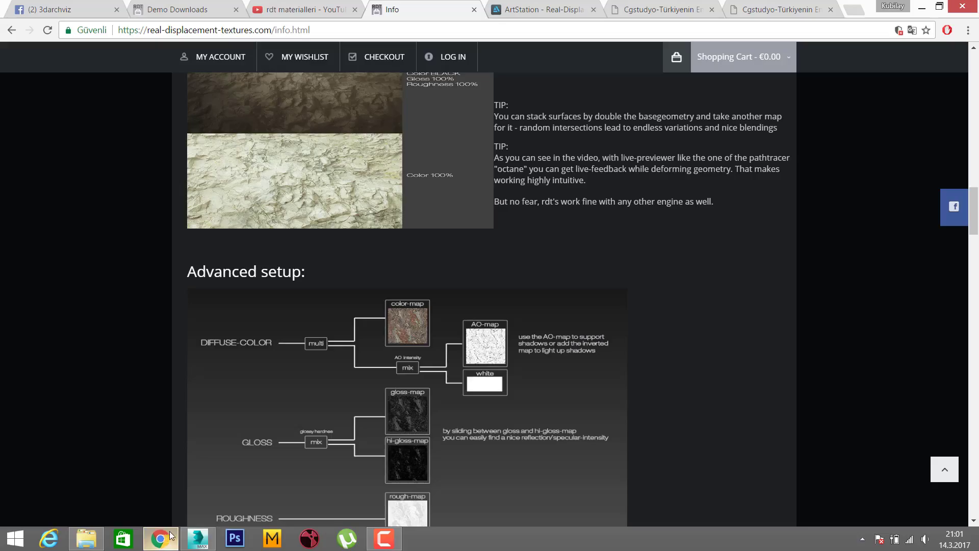
scroll(343, 298, down, 1)
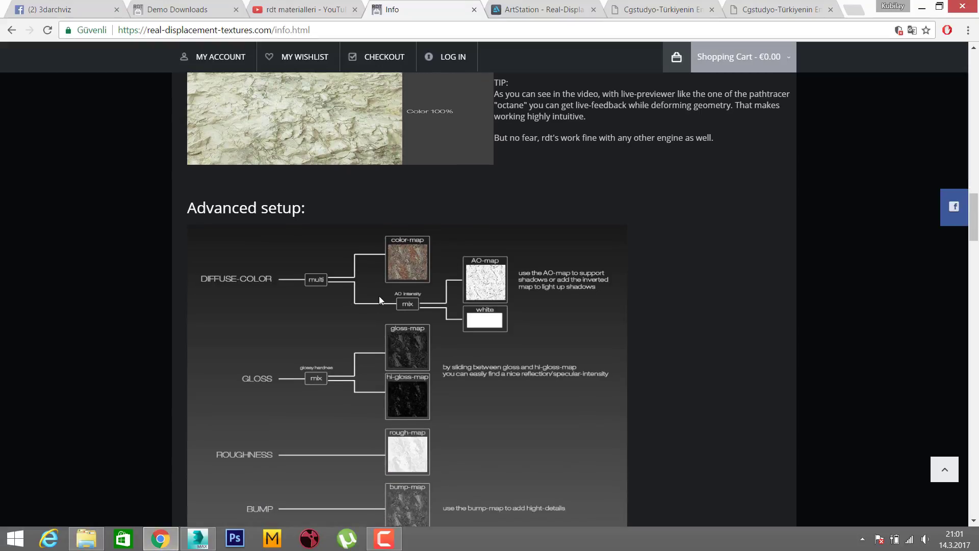
scroll(379, 297, down, 1)
scroll(382, 298, down, 1)
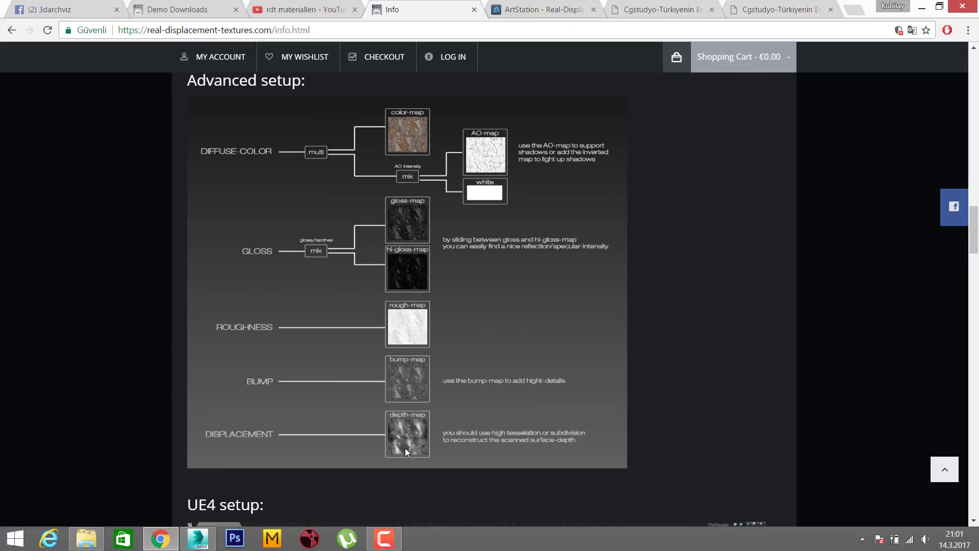
- Back in the picker, load COBBLESTONE-02_Demo_Depth_4k.png as the Displace modifier's bitmap
click(198, 538)
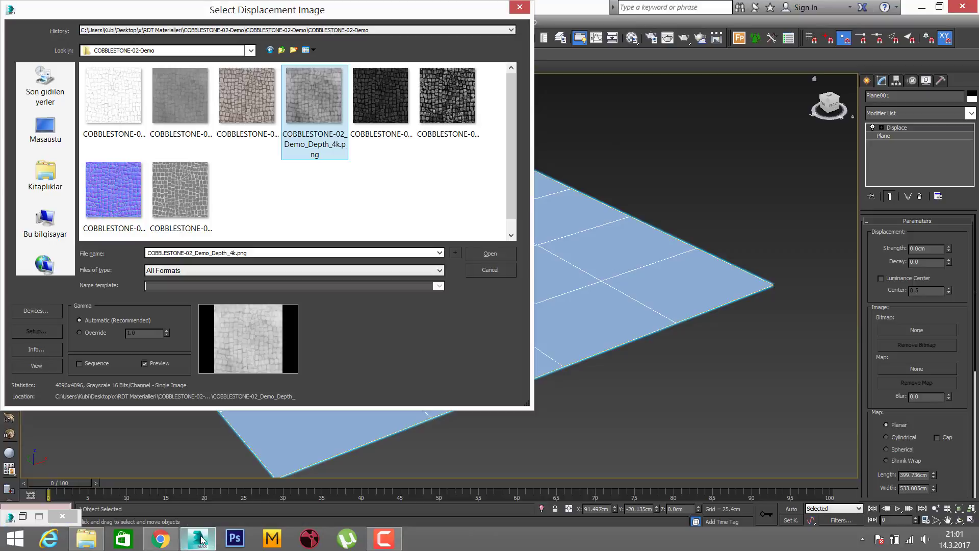
click(327, 179)
click(196, 191)
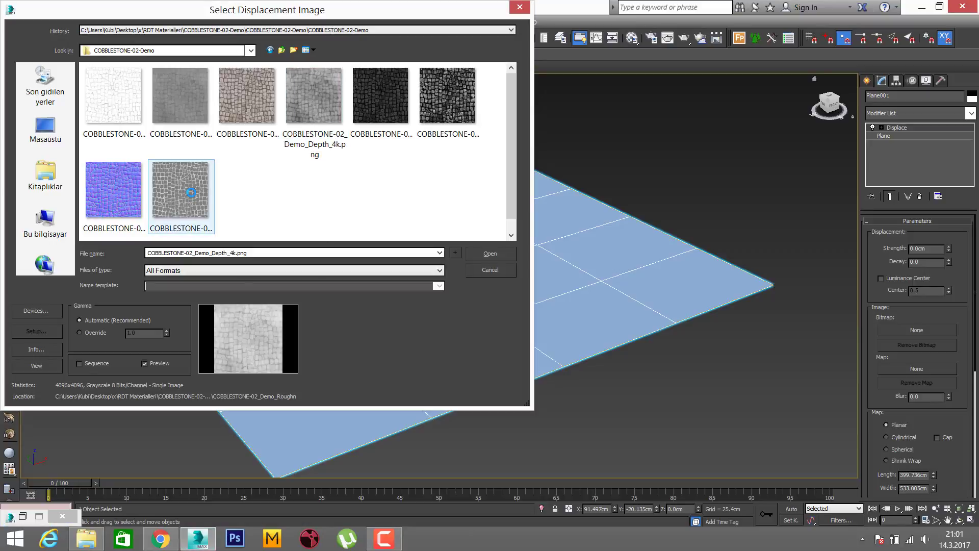
click(421, 108)
mouse_move(446, 99)
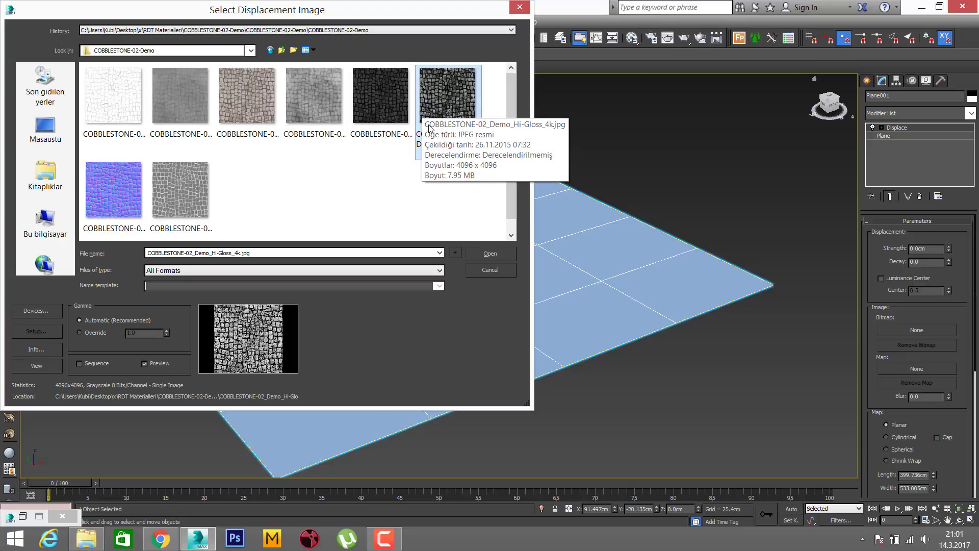
click(312, 122)
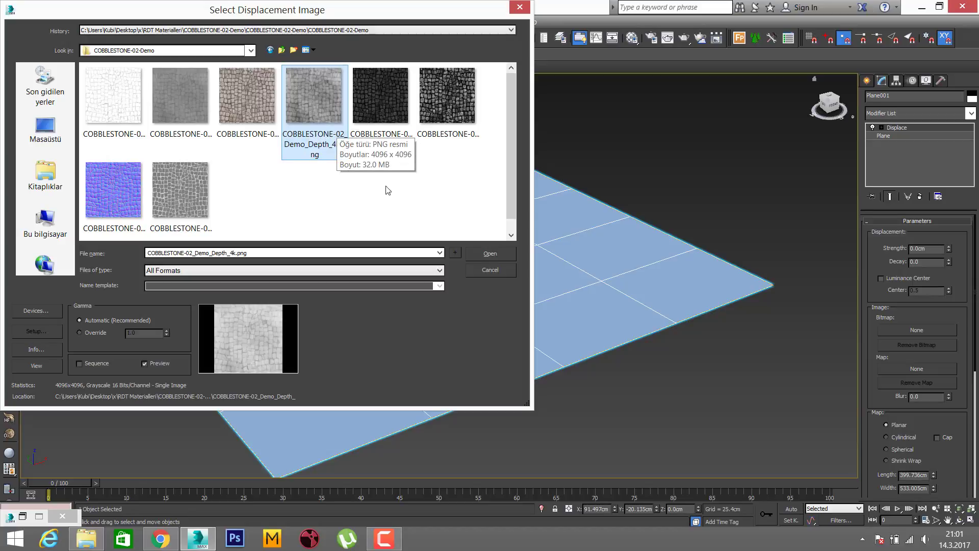
click(504, 252)
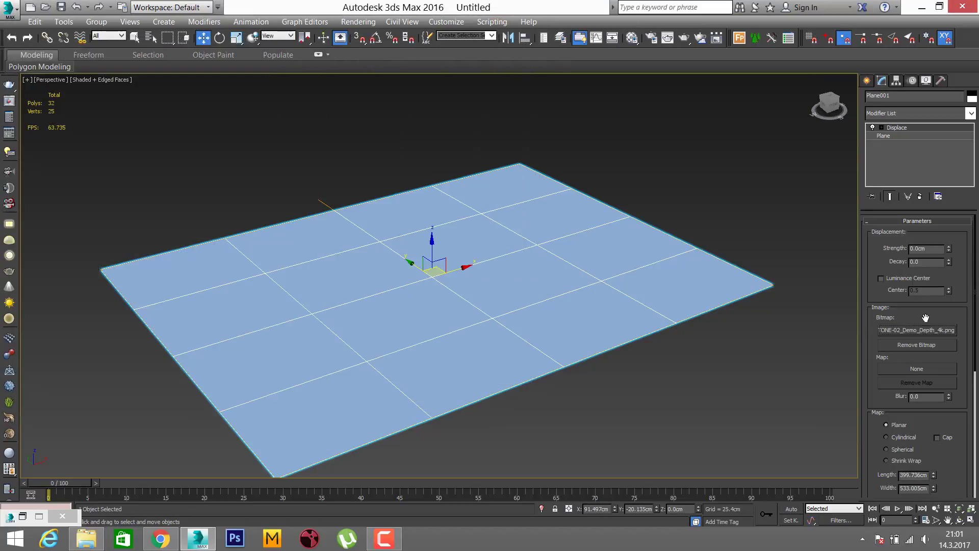
- Set the plane's Length and Width Segs to 128 each, then hide edged faces with F4
click(887, 136)
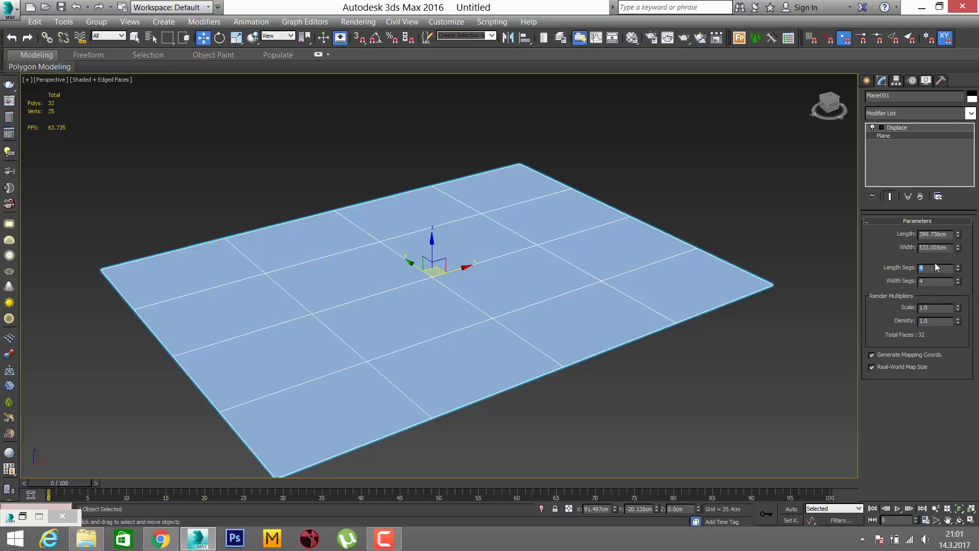
text(8)
key(Return)
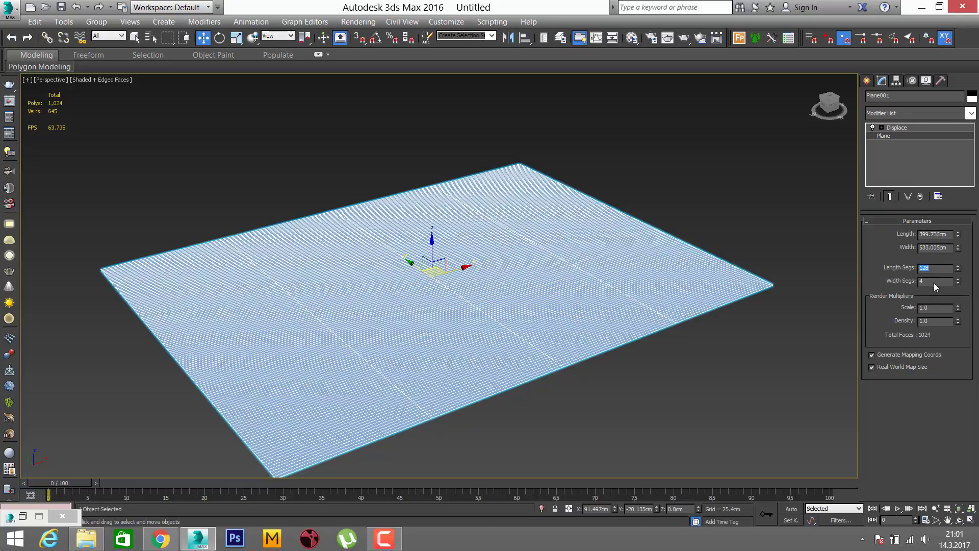
double_click(934, 281)
text(128)
key(Return)
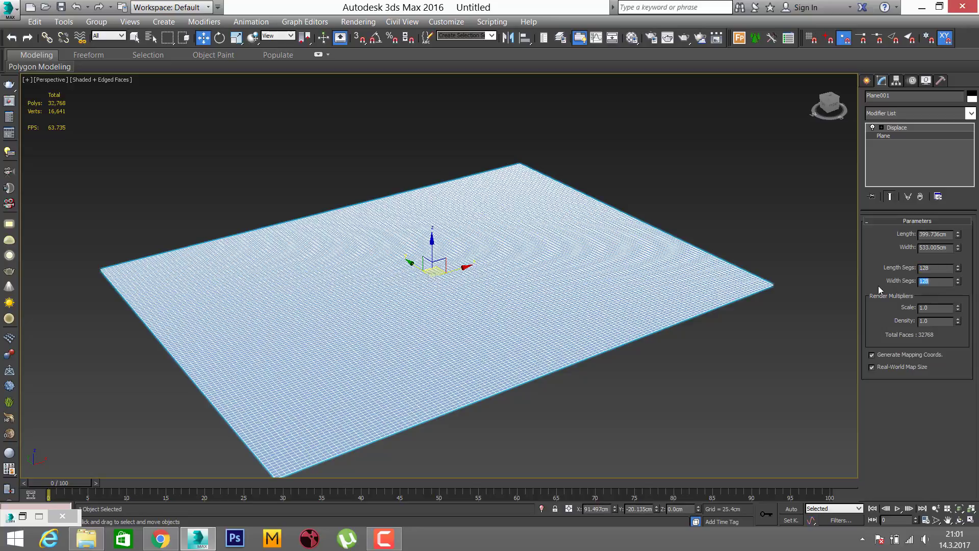
click(896, 127)
key(F4)
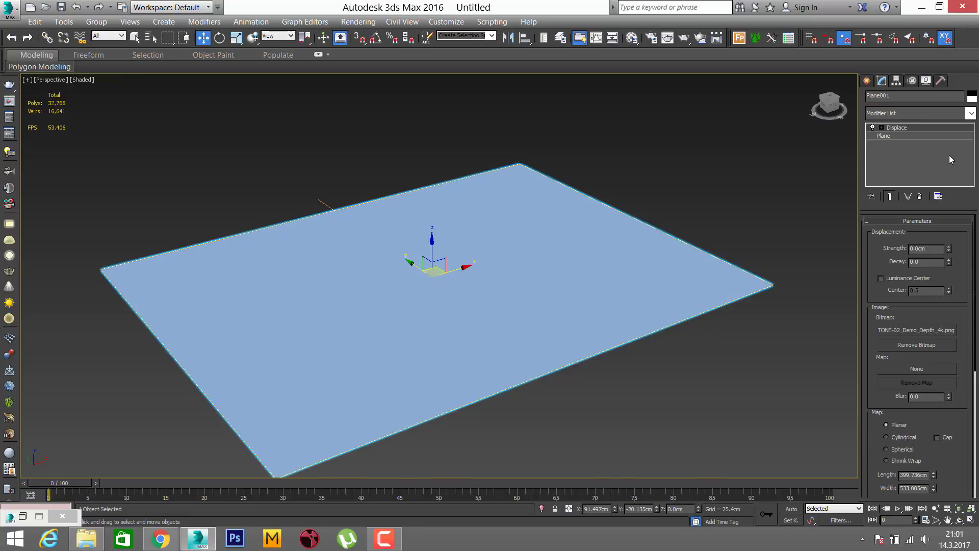
- Assign COBBLESTONE-02_Demo_Depth_4k.png as a Bitmap in the Displace modifier's Map slot
click(925, 368)
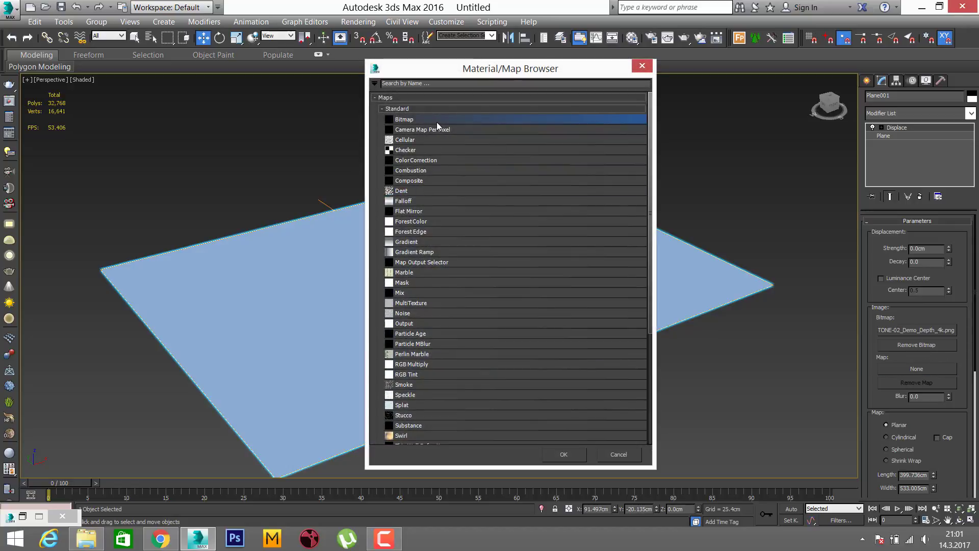
double_click(437, 124)
click(323, 113)
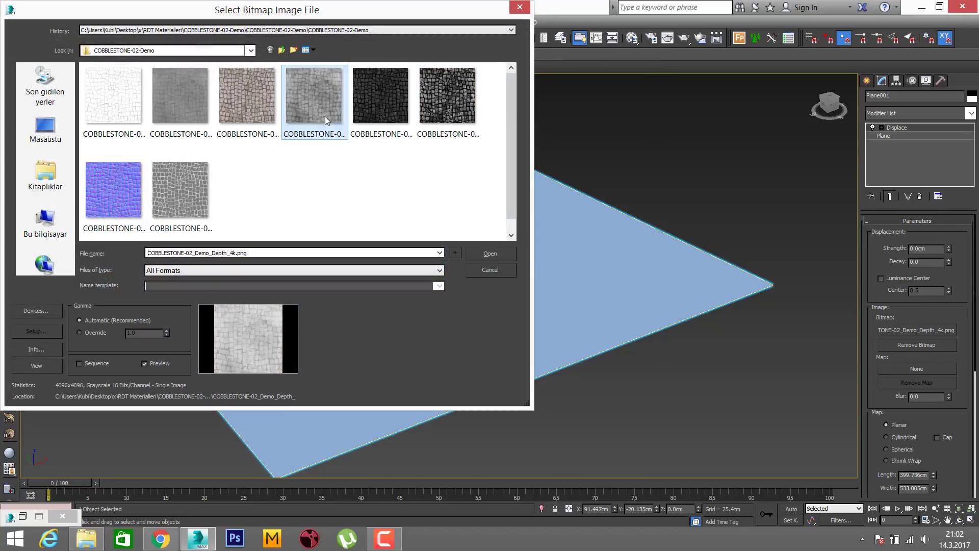
click(488, 252)
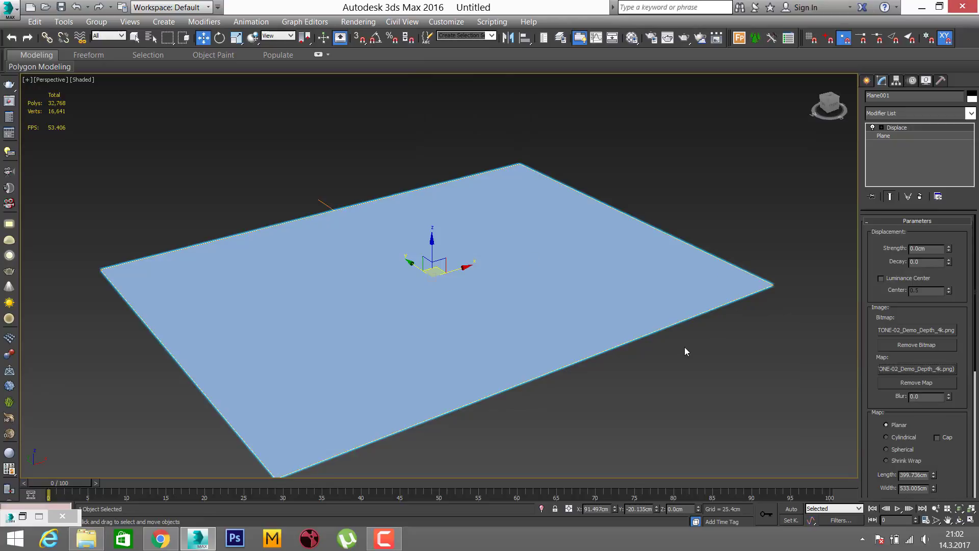
alt+middle_drag(684, 346, 677, 329)
alt+middle_drag(482, 304, 502, 310)
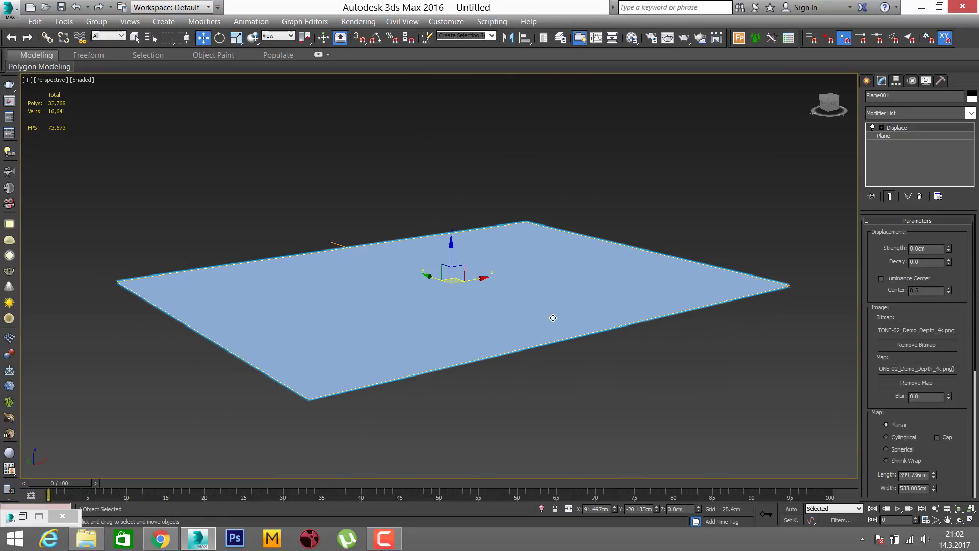
- Drag the Displace Strength spinner up to about 7.2 cm and orbit to inspect the bumps
click(947, 249)
drag(947, 248, 943, 94)
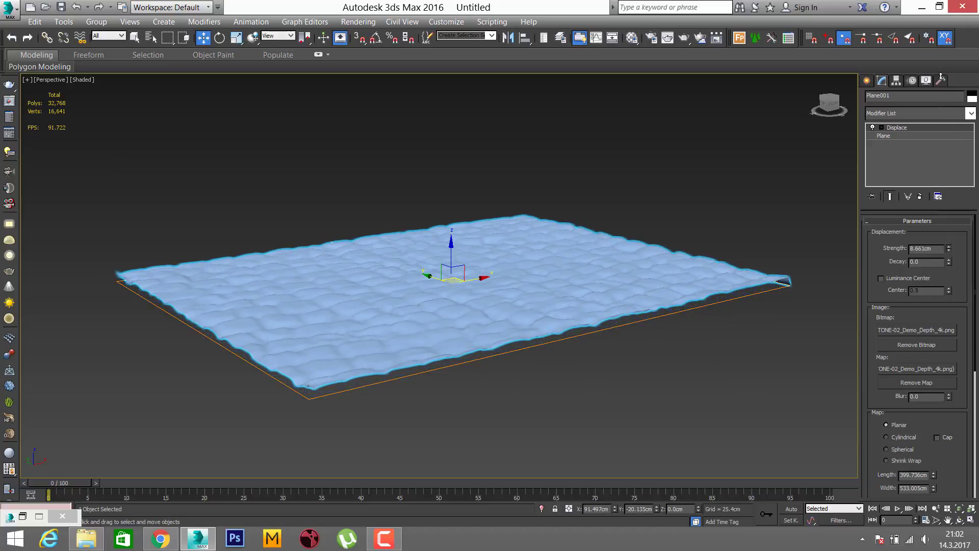
drag(943, 94, 947, 113)
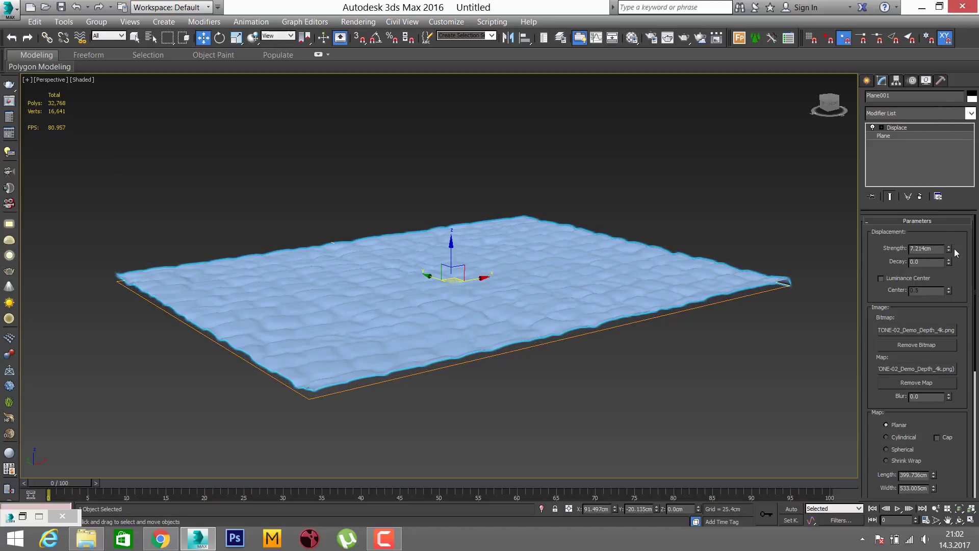
alt+middle_drag(555, 306, 531, 314)
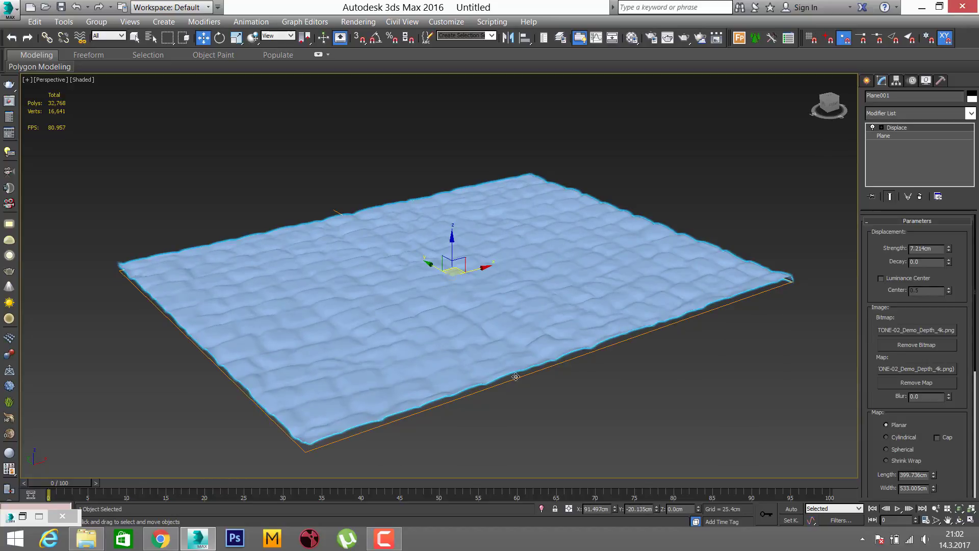
scroll(472, 338, up, 5)
scroll(480, 328, down, 6)
mouse_move(497, 316)
alt+middle_down()
mouse_move(489, 326)
mouse_move(464, 295)
alt+middle_up()
scroll(481, 311, up, 7)
scroll(480, 311, down, 5)
scroll(458, 288, up, 2)
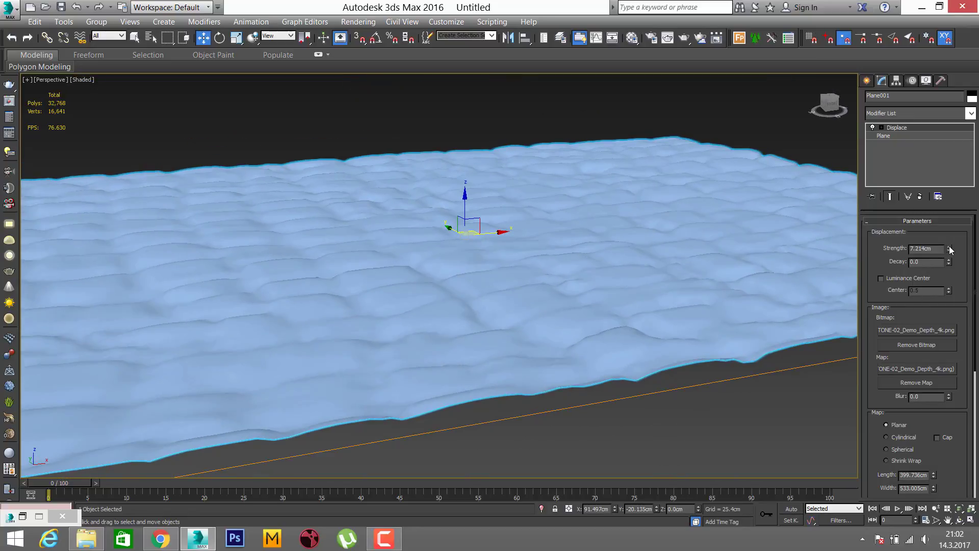
- Enter exactly 7.0 cm as the displacement strength and orbit to view the cobblestone relief
mouse_move(949, 246)
mouse_down()
mouse_move(951, 223)
mouse_move(934, 244)
mouse_up()
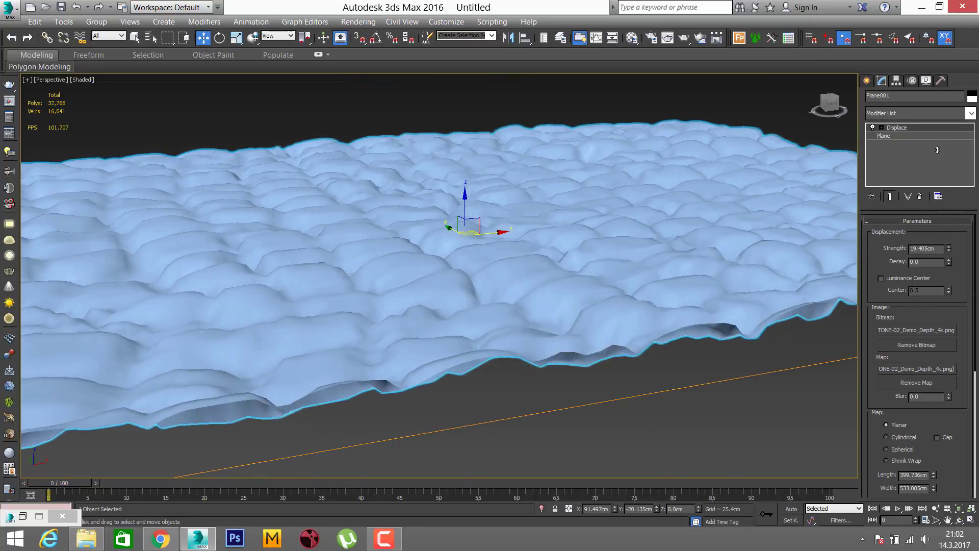
double_click(932, 249)
text(7)
key(Return)
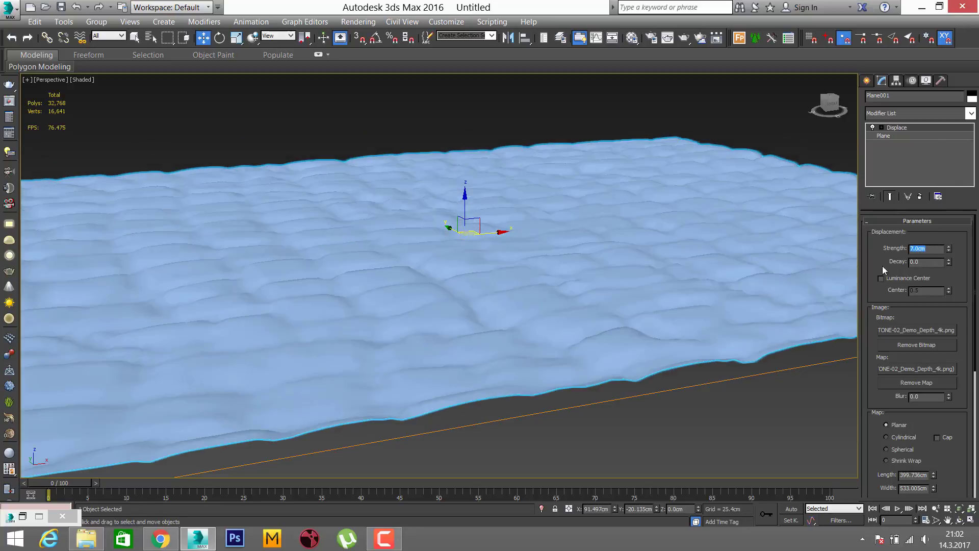
alt+middle_drag(510, 219, 582, 218)
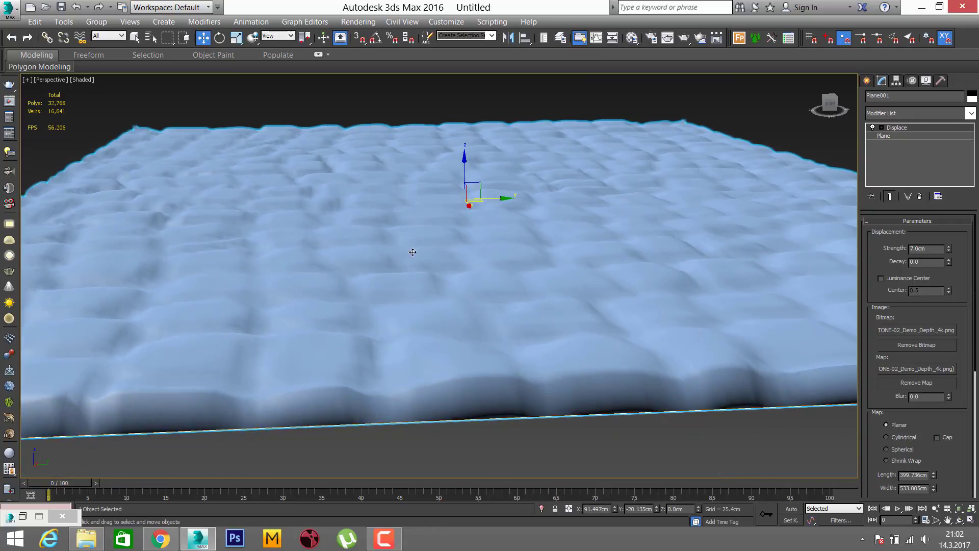
alt+middle_drag(404, 289, 463, 254)
- Add a TurboSmooth modifier above the Plane level, beneath Displace
click(898, 137)
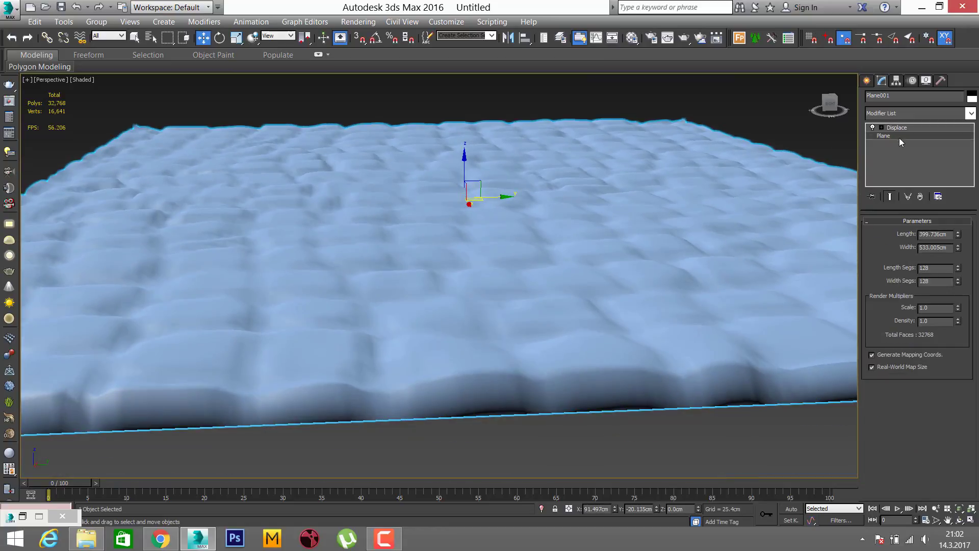
click(911, 117)
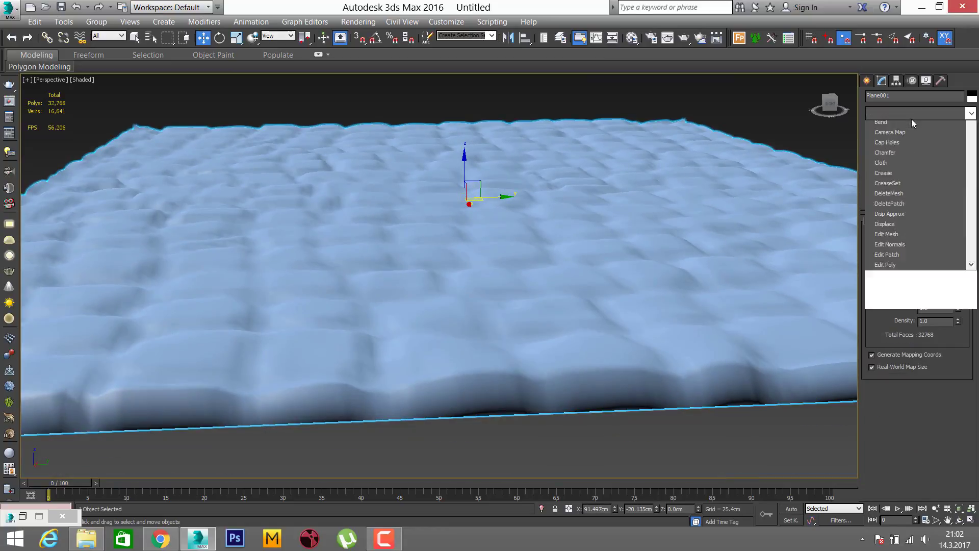
key(t)
click(913, 332)
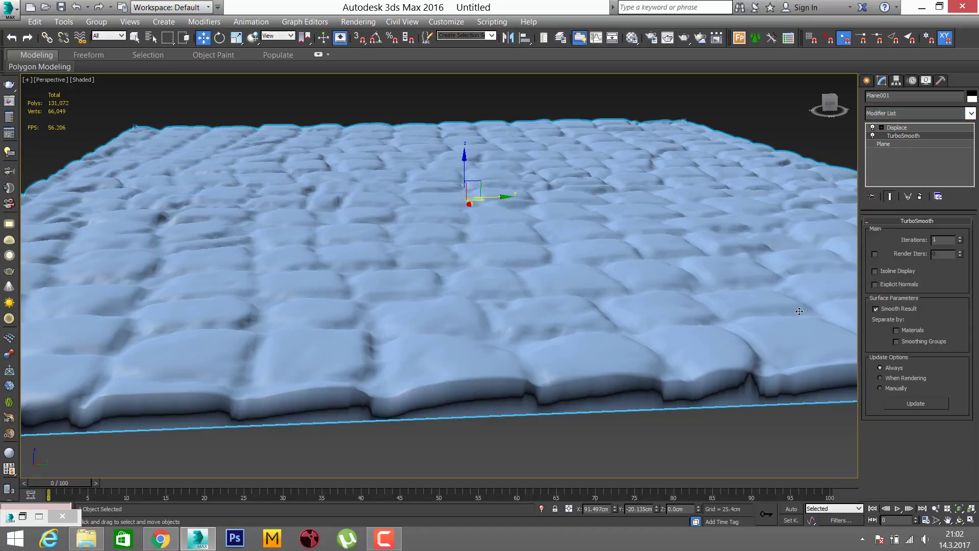
- Orbit and zoom in close to inspect the smoothed cobblestones, then reselect the plane
mouse_move(553, 300)
alt+middle_down()
mouse_move(549, 266)
mouse_move(553, 275)
alt+middle_up()
scroll(521, 282, down, 5)
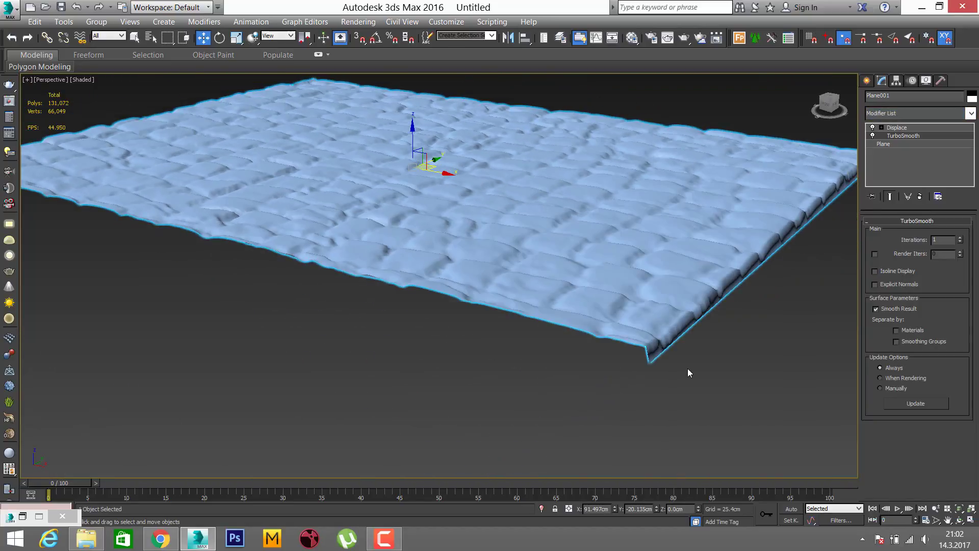
click(687, 369)
mouse_move(688, 369)
alt+middle_down()
mouse_move(498, 221)
mouse_move(500, 188)
alt+middle_up()
scroll(497, 221, up, 5)
scroll(498, 221, down, 5)
scroll(500, 187, up, 3)
scroll(491, 224, up, 3)
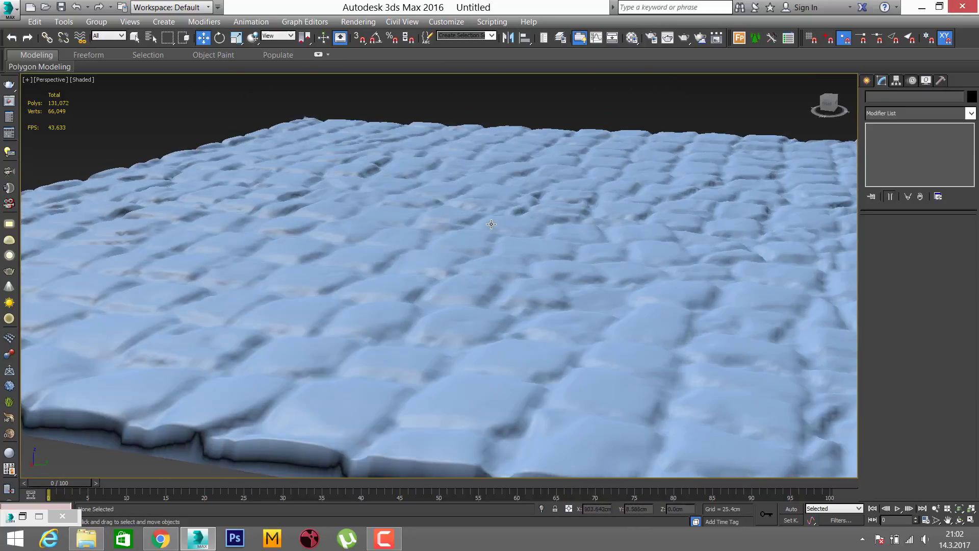
scroll(491, 224, down, 1)
scroll(518, 251, down, 4)
mouse_move(518, 251)
alt+middle_down()
mouse_move(503, 258)
mouse_move(809, 283)
alt+middle_up()
scroll(503, 258, up, 5)
click(503, 258)
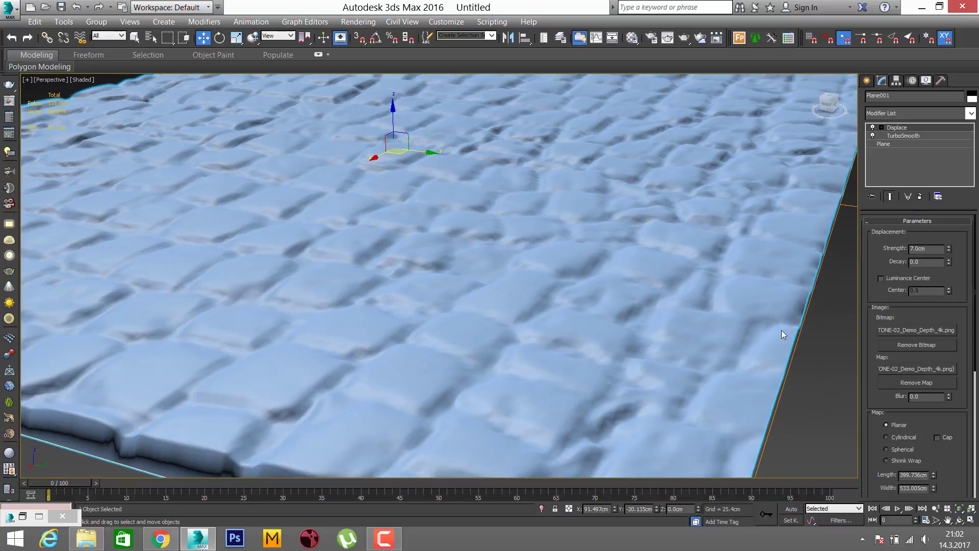
scroll(566, 262, down, 2)
scroll(555, 274, down, 4)
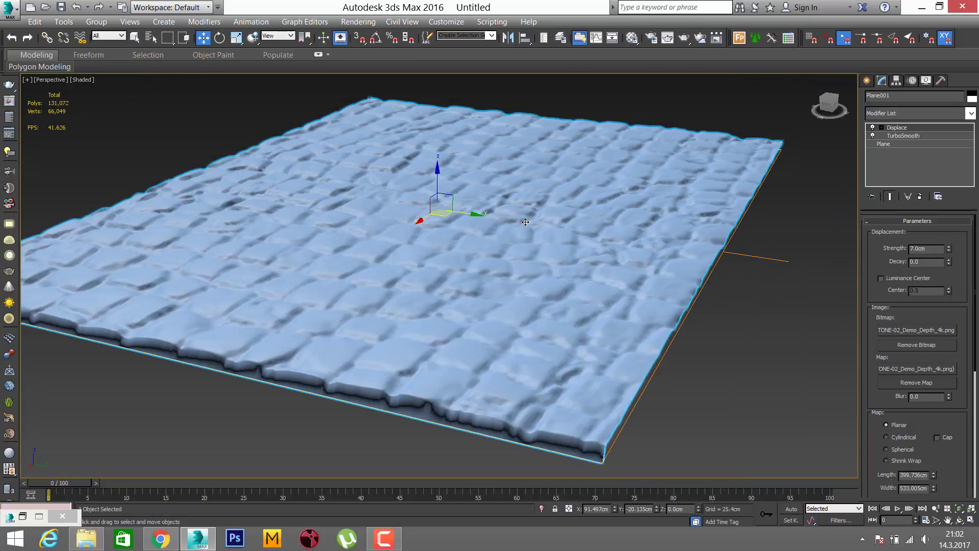
- Set the plane's Length and Width Segs to 256 each
key(m)
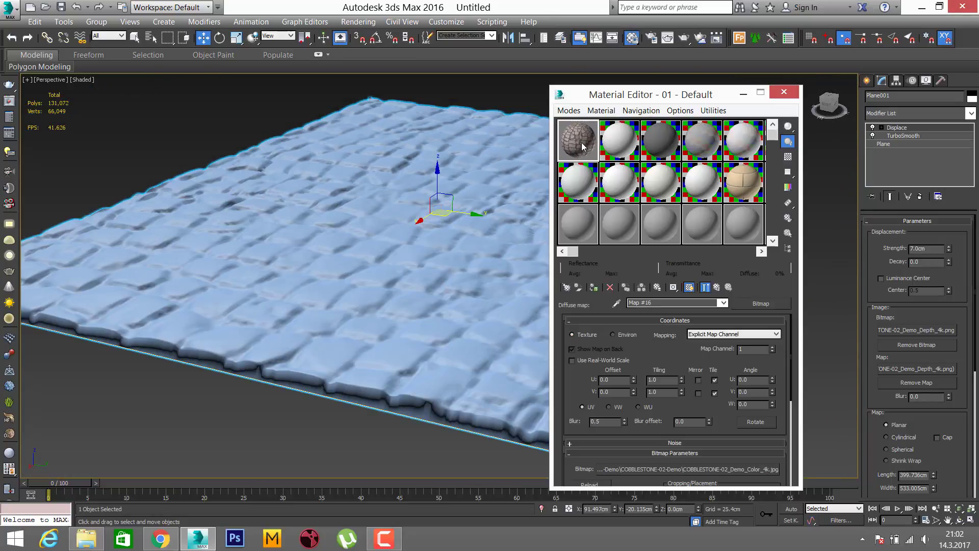
drag(622, 102, 497, 87)
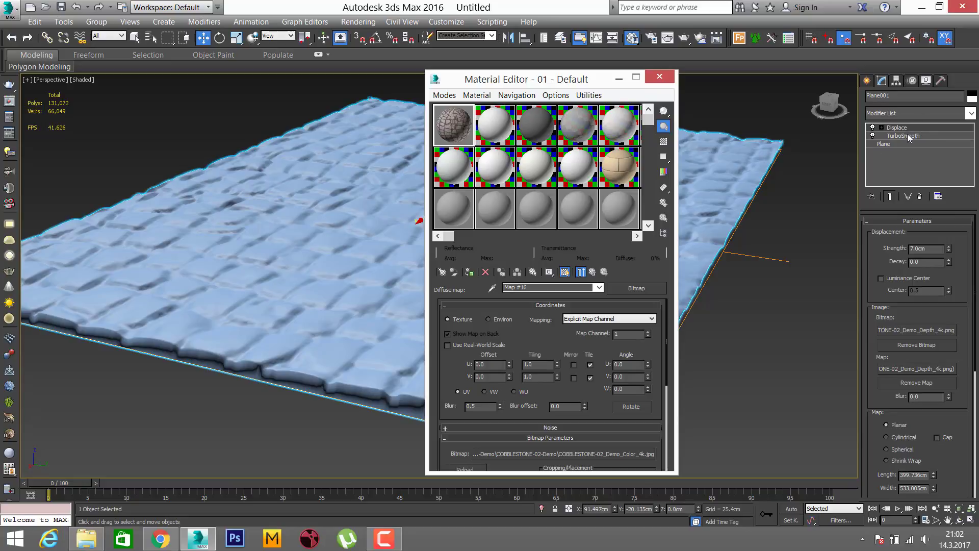
click(619, 78)
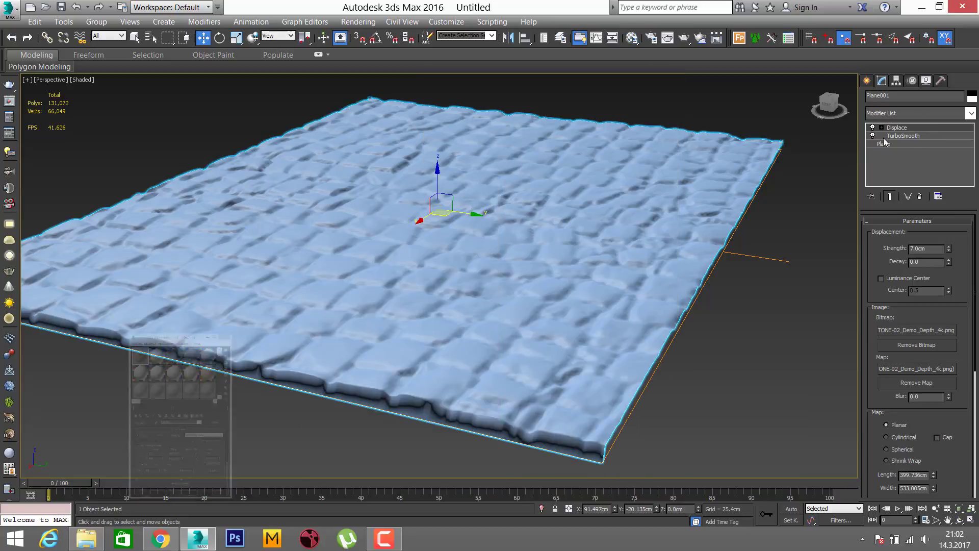
click(896, 148)
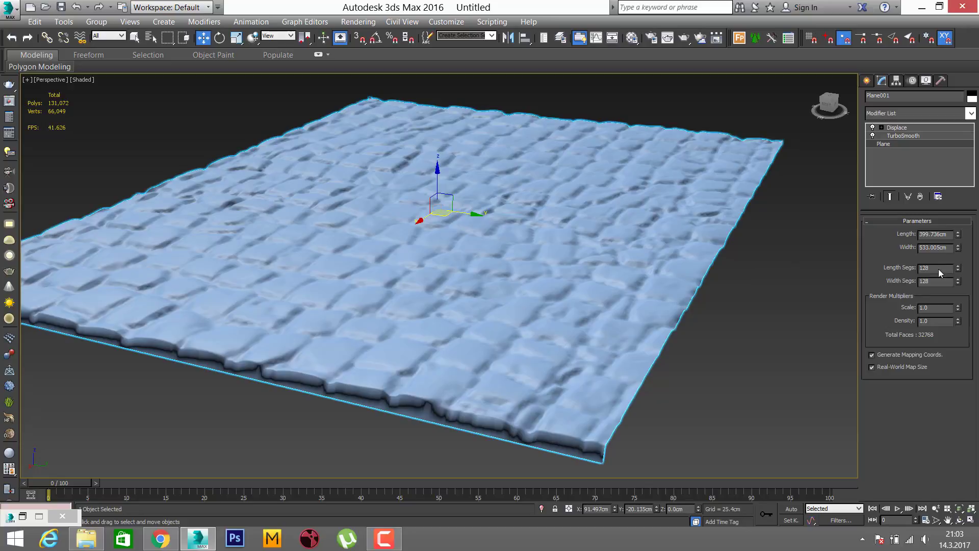
drag(949, 266, 907, 271)
text(6)
key(Return)
key(Tab)
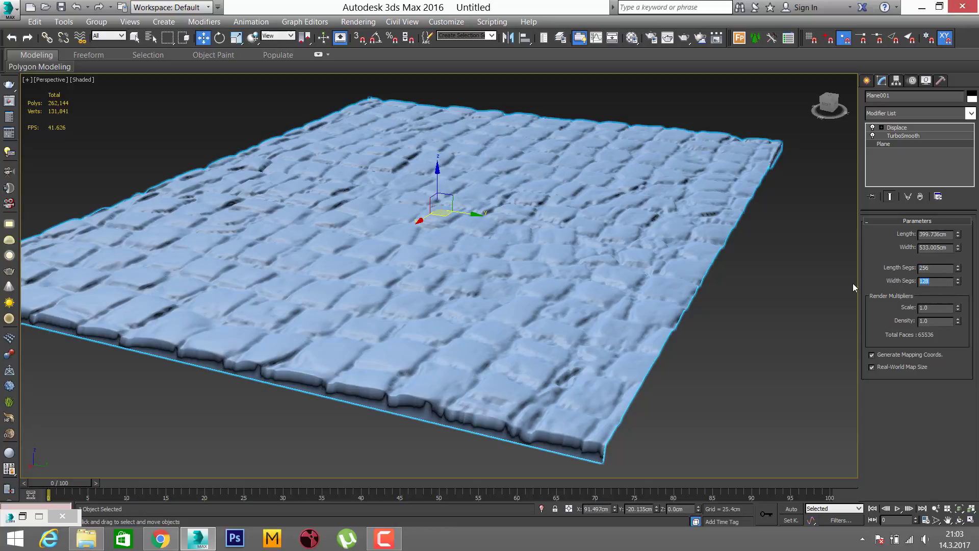
text(256)
key(Return)
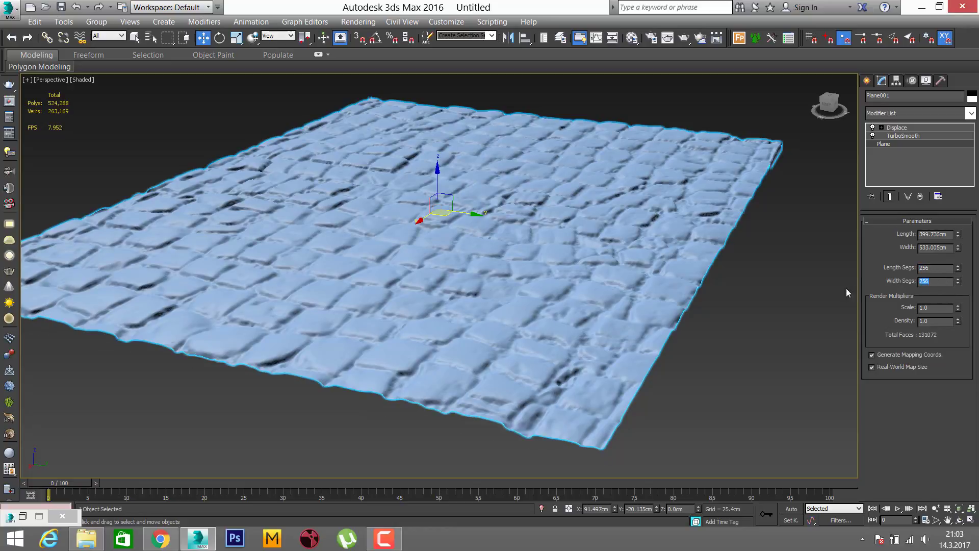
- Reselect Plane001, frame and pan over the denser cobblestones, then reopen the Material Editor
click(748, 294)
scroll(478, 226, up, 5)
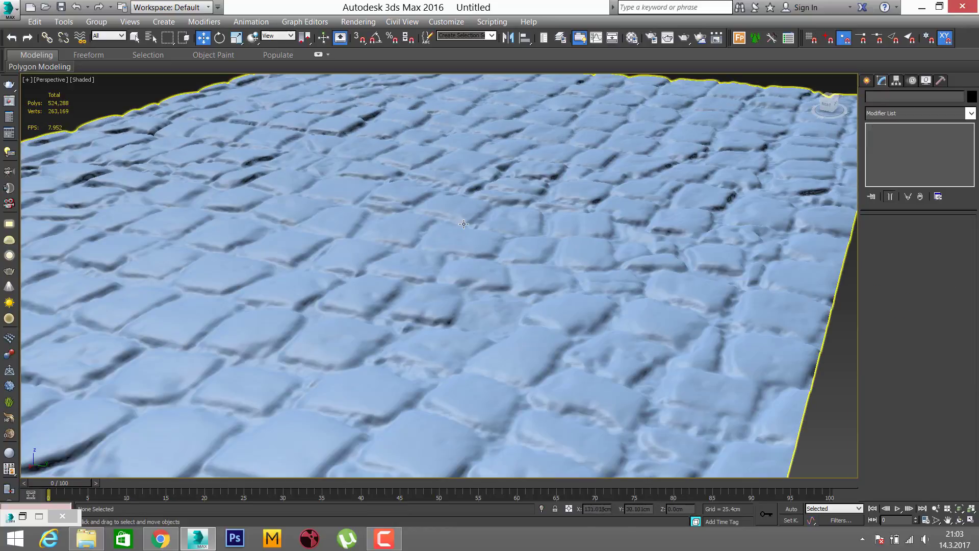
click(463, 224)
key(z)
scroll(436, 286, up, 5)
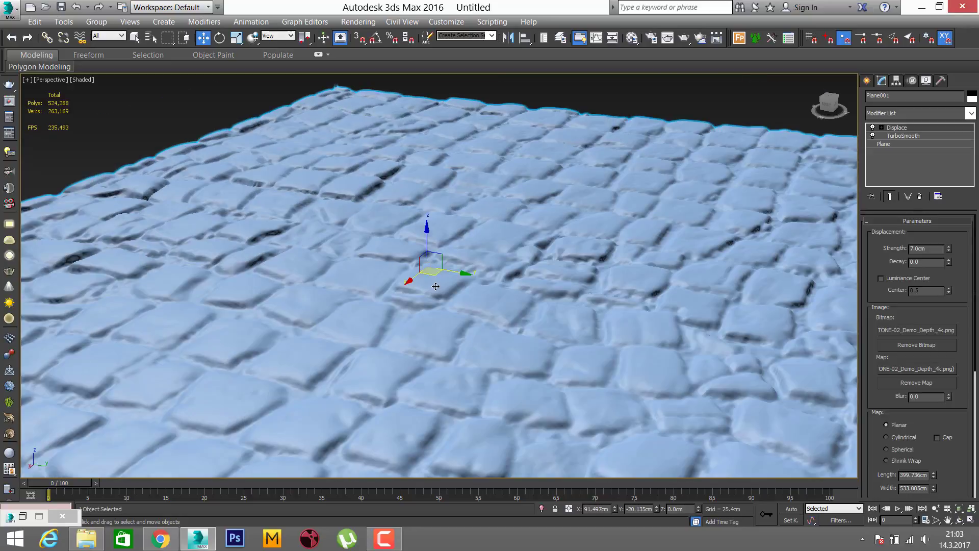
middle_drag(435, 286, 451, 255)
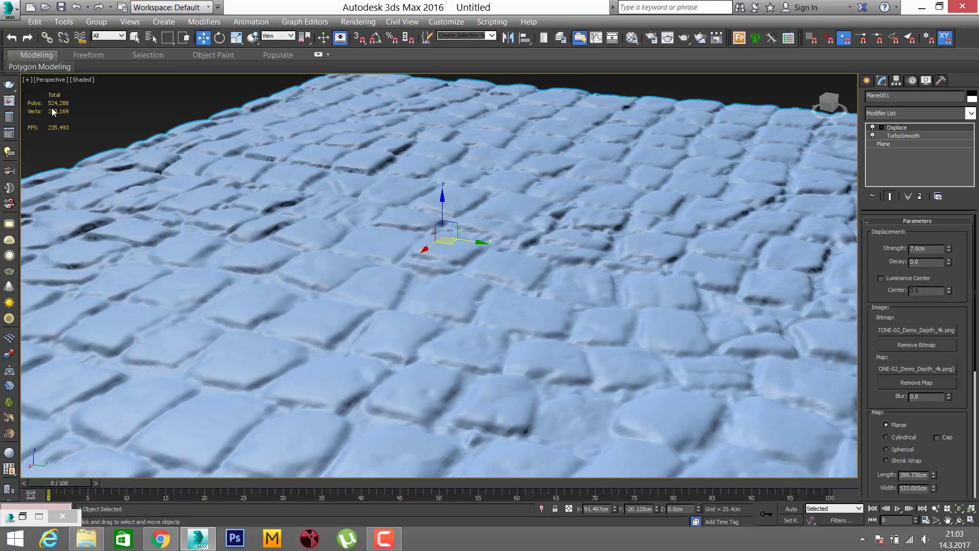
scroll(500, 262, down, 5)
mouse_move(809, 253)
middle_down()
mouse_move(707, 257)
mouse_move(717, 196)
middle_up()
key(m)
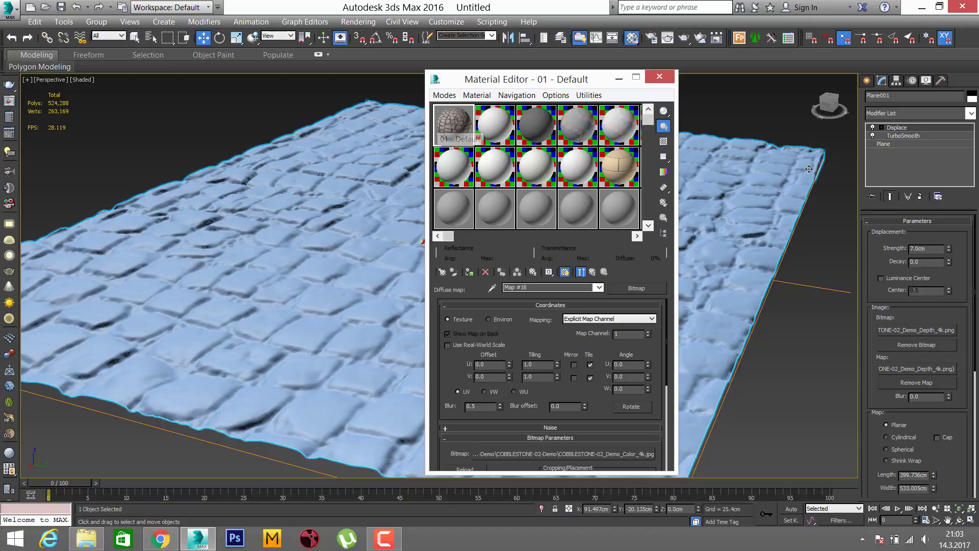
- Return from the diffuse bitmap to the 01 - Default maps list, reviewing the site's Advanced setup diagram
click(760, 145)
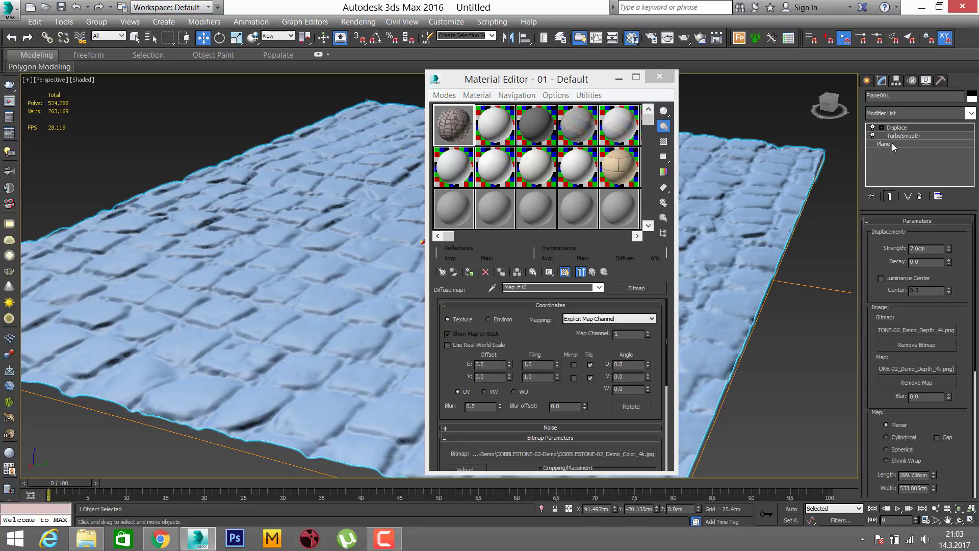
click(586, 276)
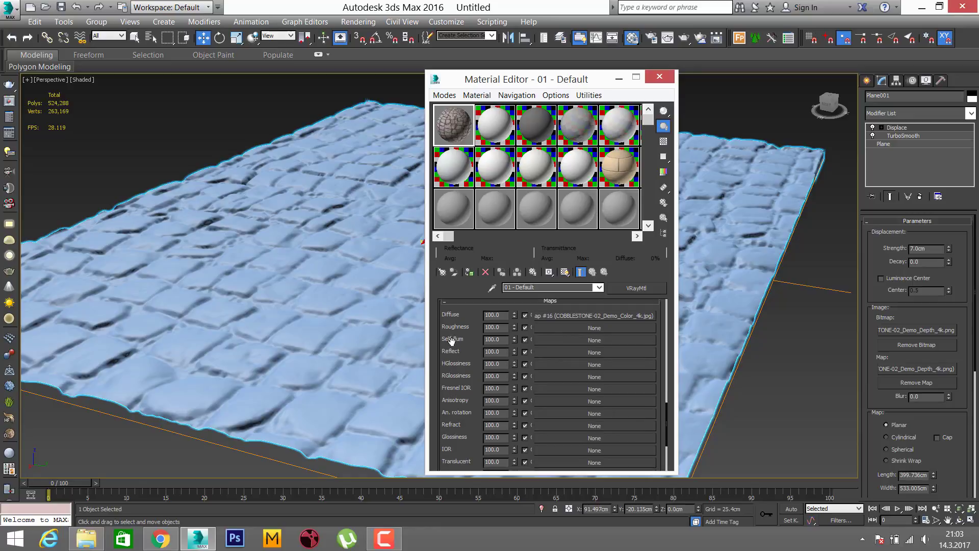
click(160, 538)
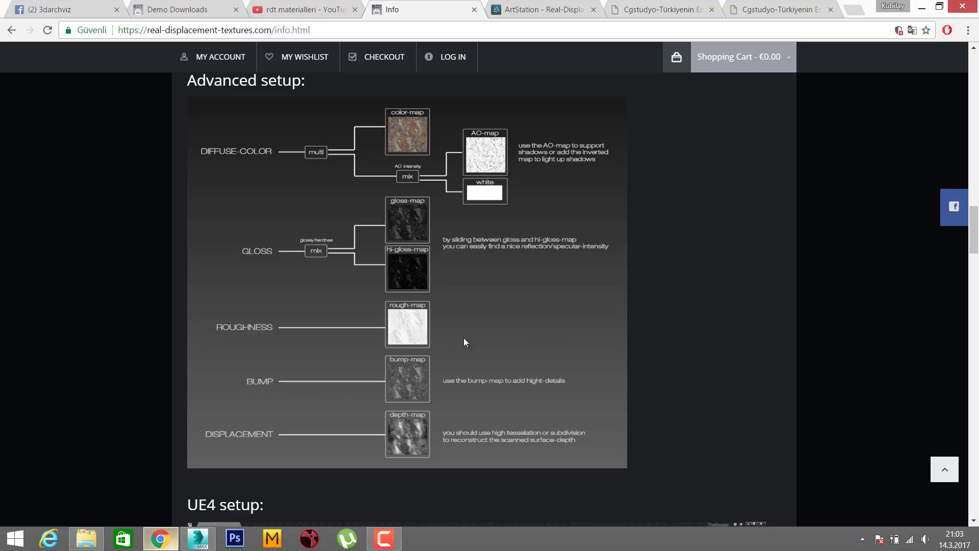
scroll(443, 206, up, 1)
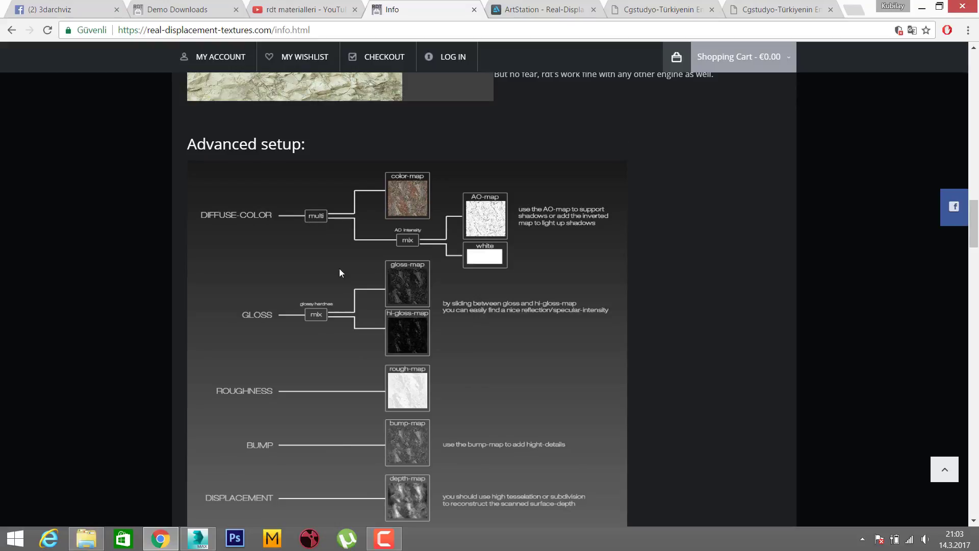
click(198, 538)
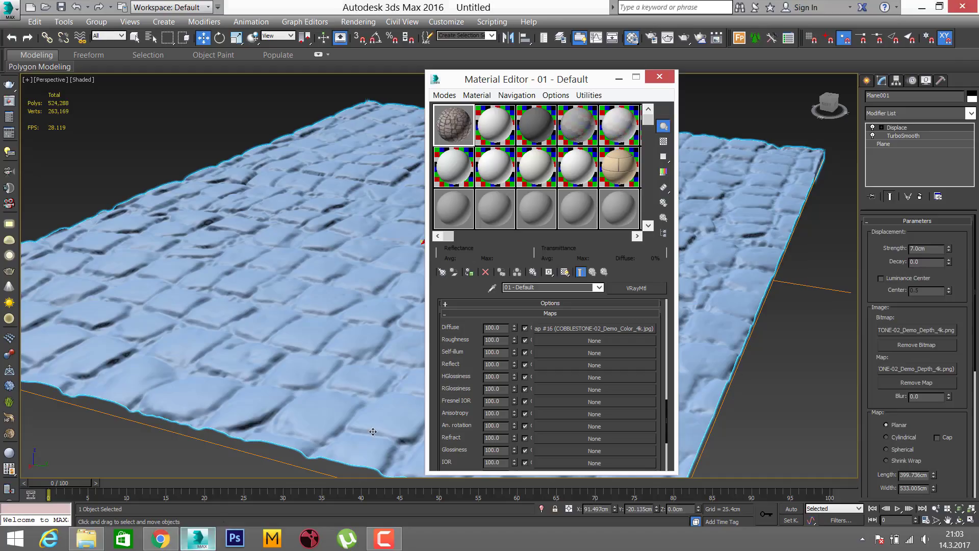
- Replace the Diffuse bitmap with VRayMultiSubTex, keeping the cobblestone colour map as a sub-map
click(637, 289)
click(642, 65)
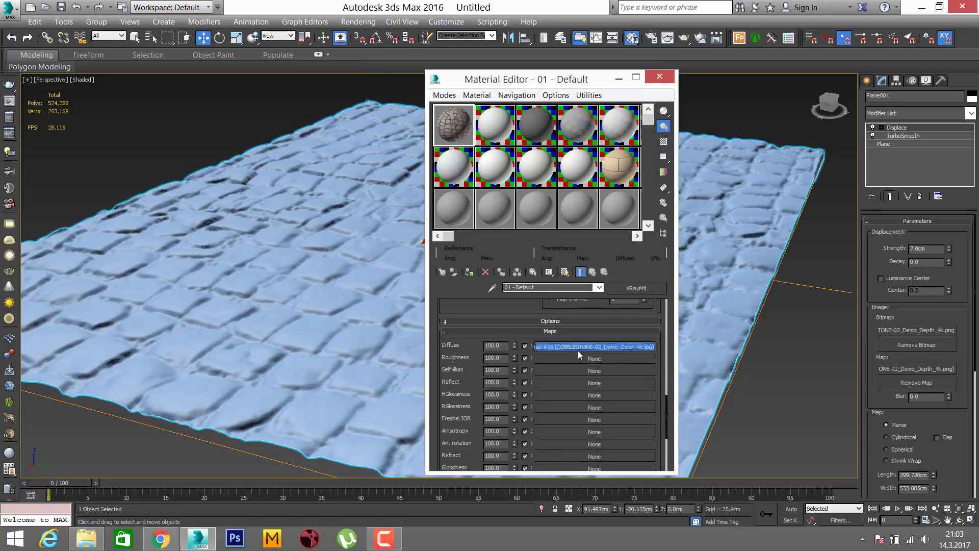
click(577, 350)
click(634, 288)
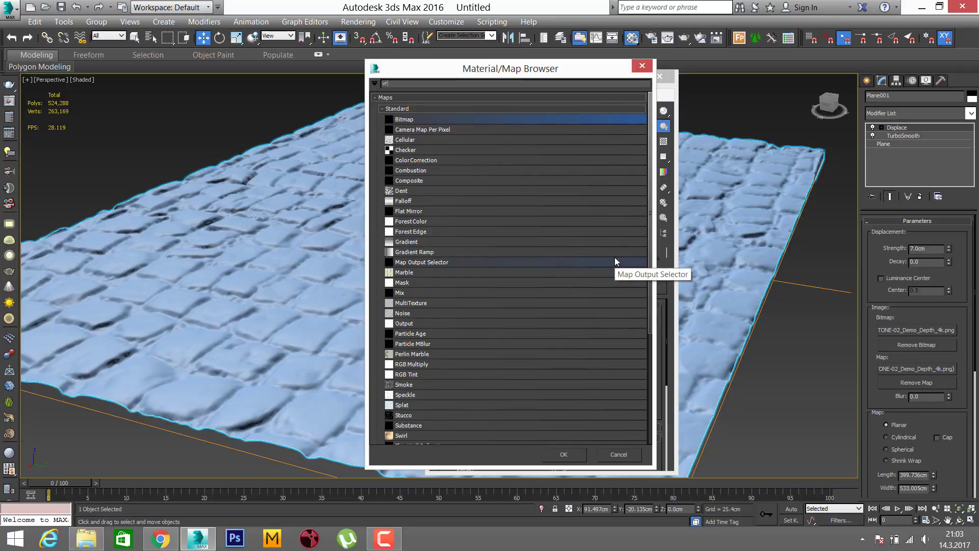
text(vraym)
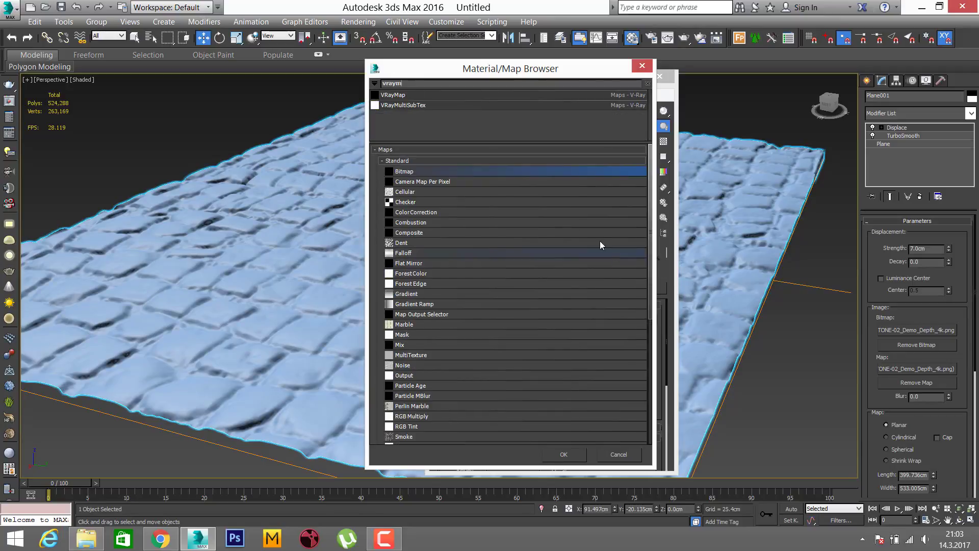
double_click(457, 103)
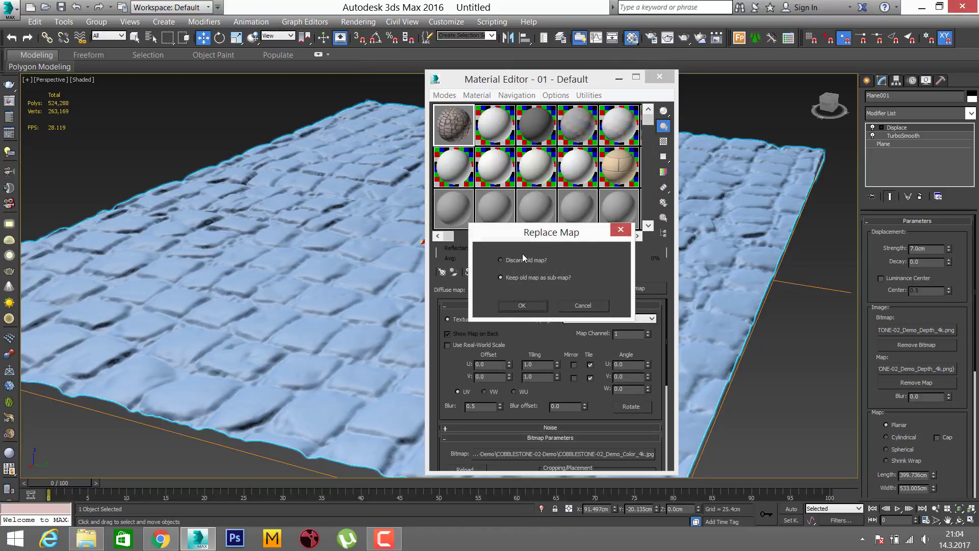
click(522, 306)
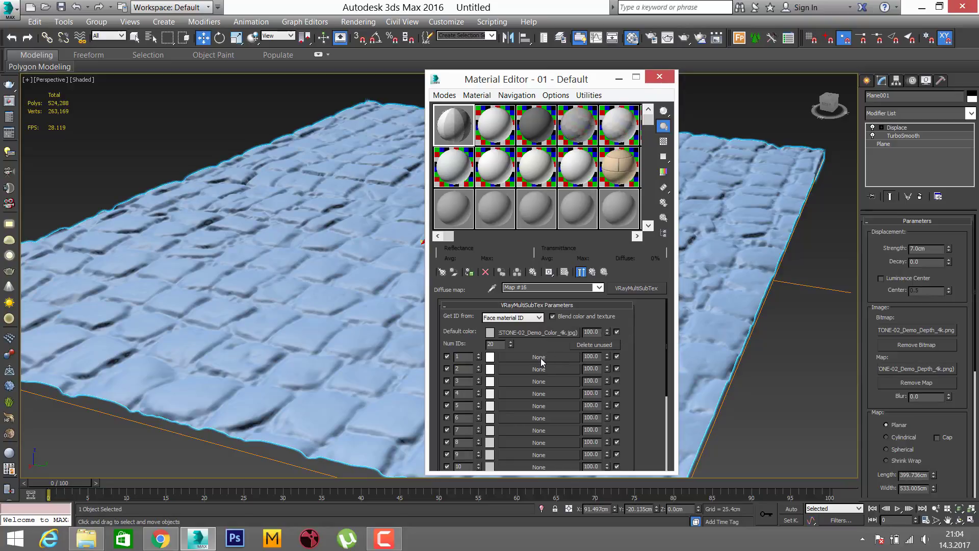
- Clear the 01 - Default Diffuse slot and assign a MultiTexture map to it
click(591, 272)
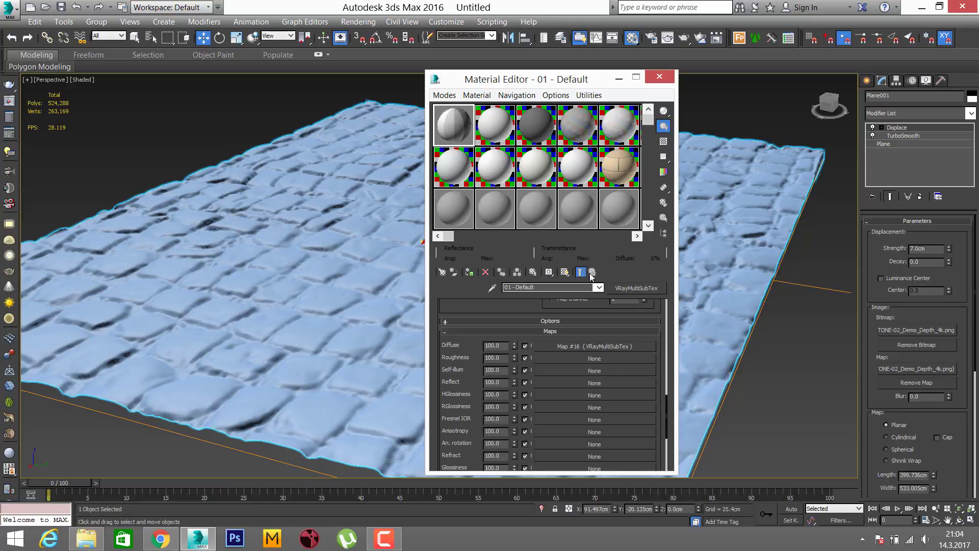
right_click(604, 346)
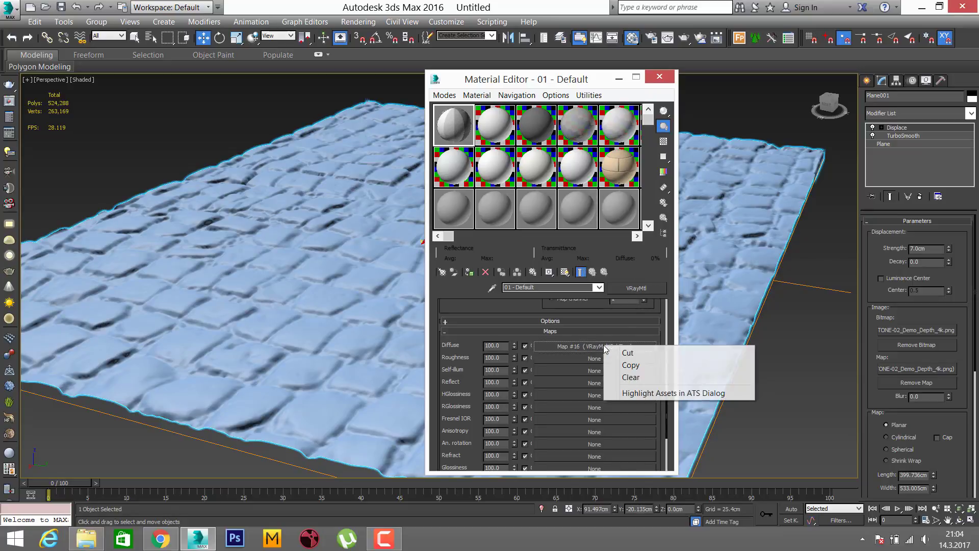
click(632, 378)
click(593, 345)
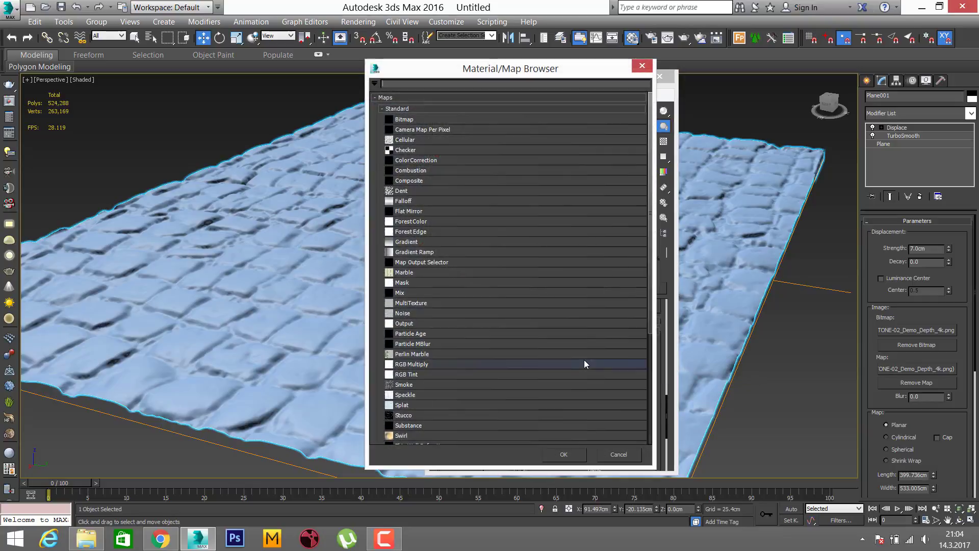
double_click(469, 303)
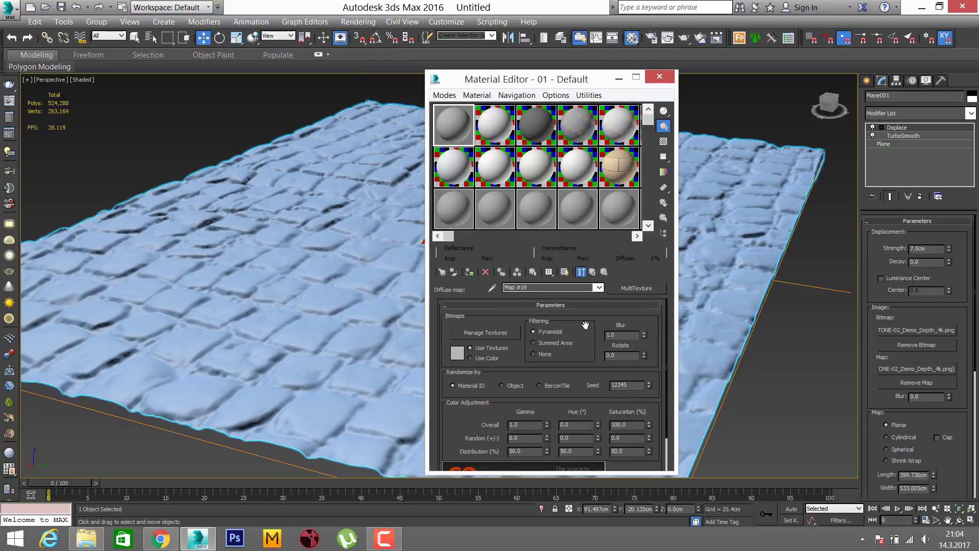
- Review the MultiTexture parameters, then return to the 01 - Default material
scroll(511, 390, down, 1)
scroll(520, 408, down, 1)
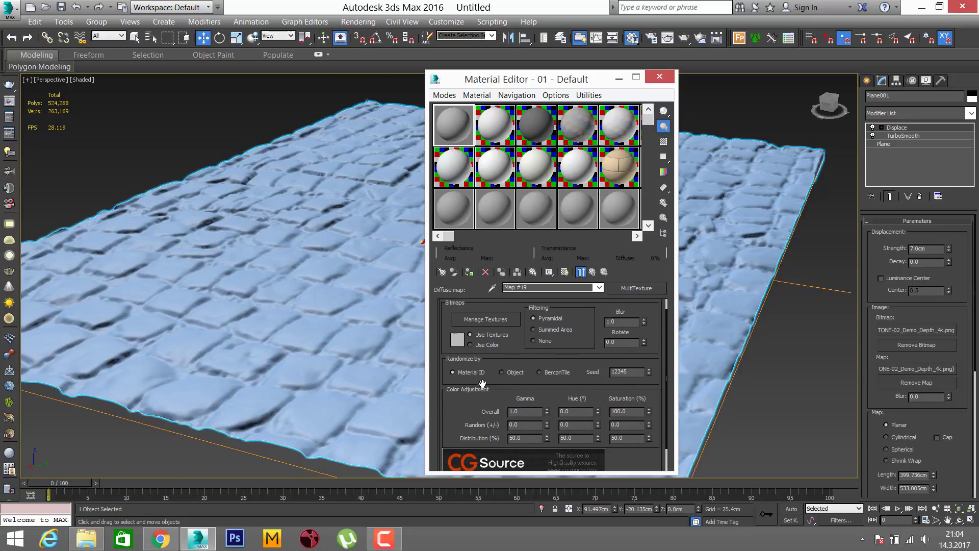
scroll(531, 426, down, 1)
scroll(478, 365, up, 2)
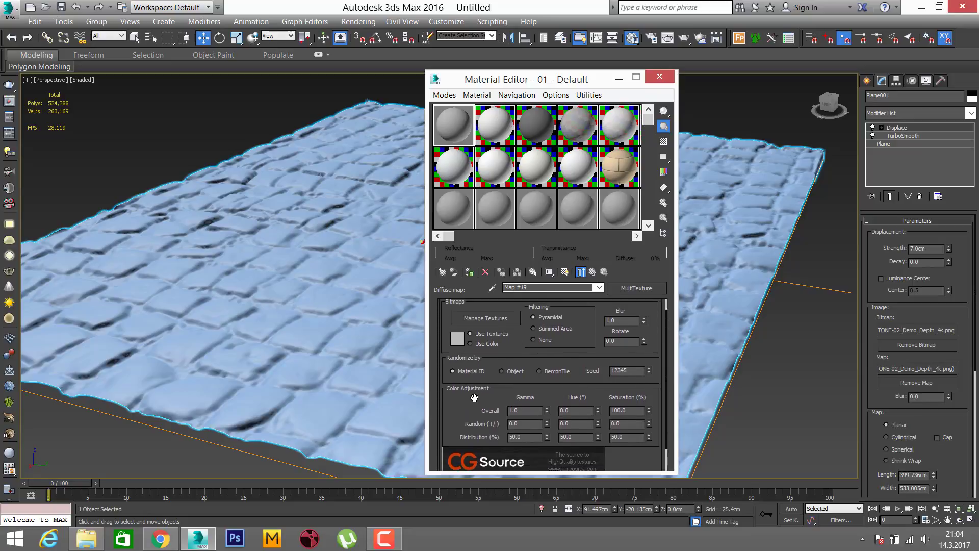
scroll(477, 362, up, 1)
scroll(474, 358, down, 3)
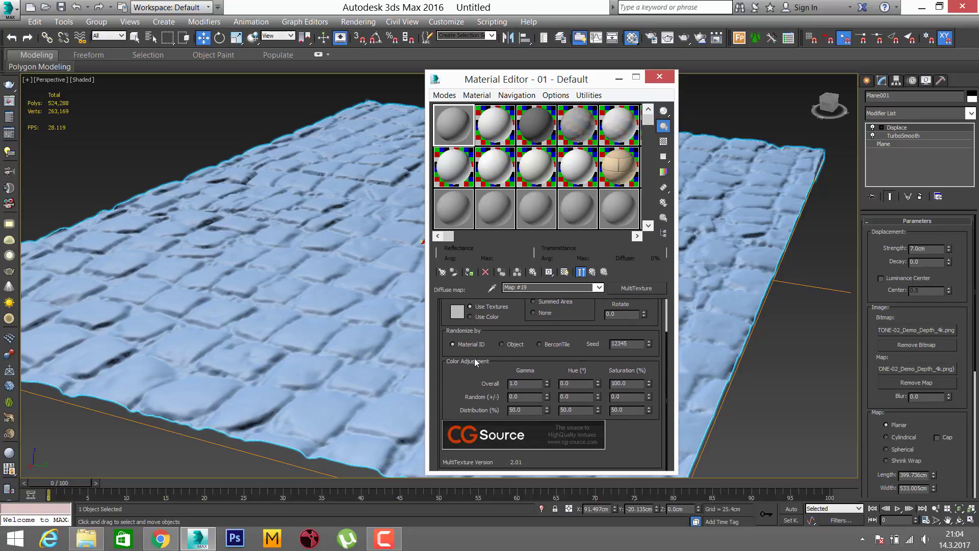
click(592, 272)
- Clear the Diffuse slot and reopen the map browser, checking the site's setup diagram
right_click(559, 344)
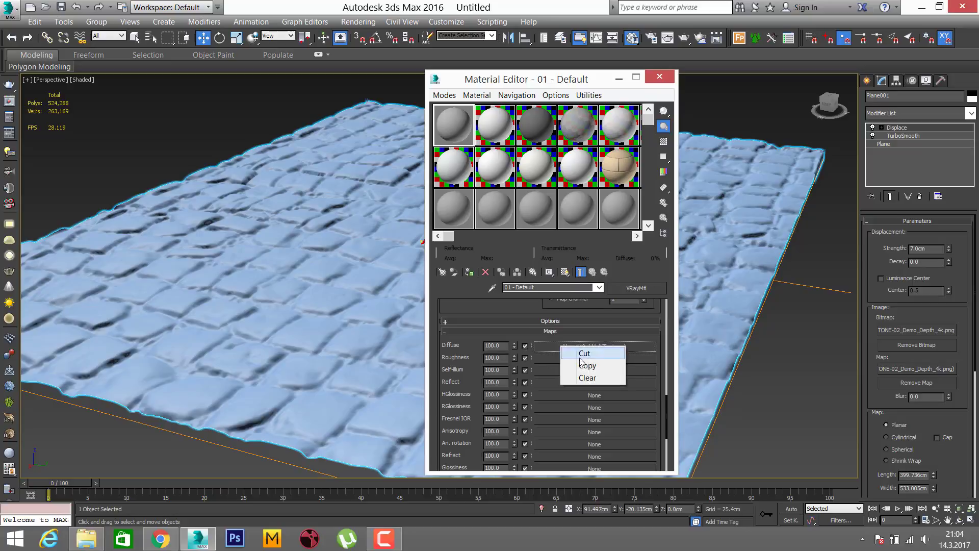
click(581, 376)
click(583, 344)
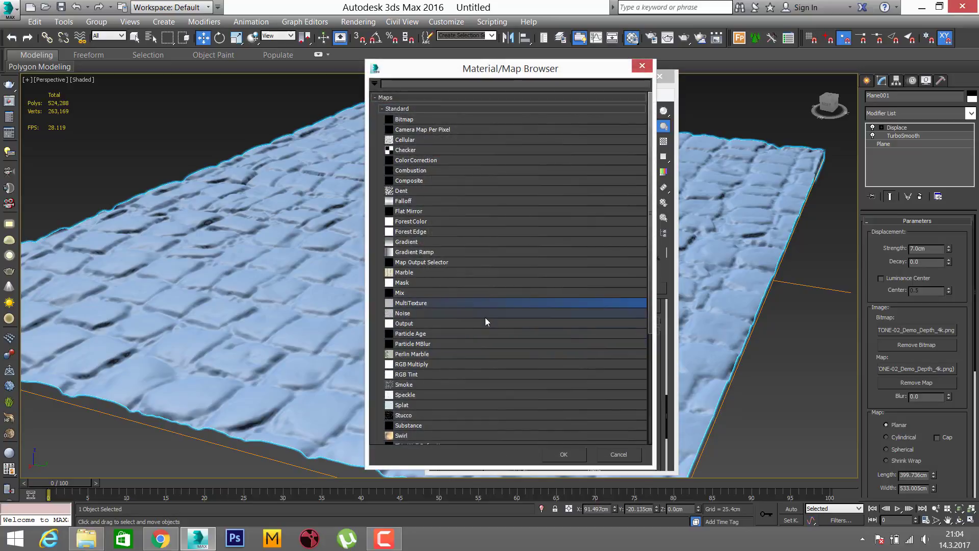
scroll(458, 299, down, 1)
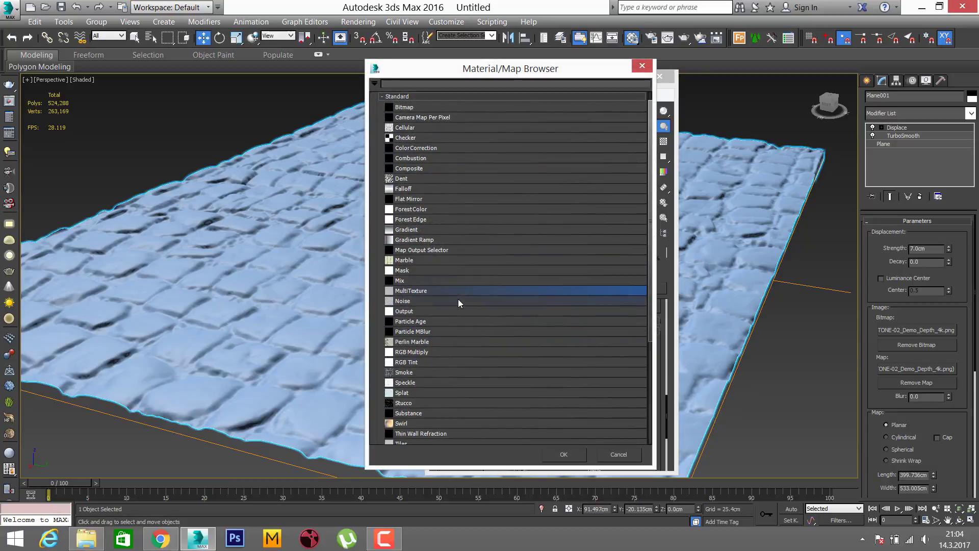
click(160, 538)
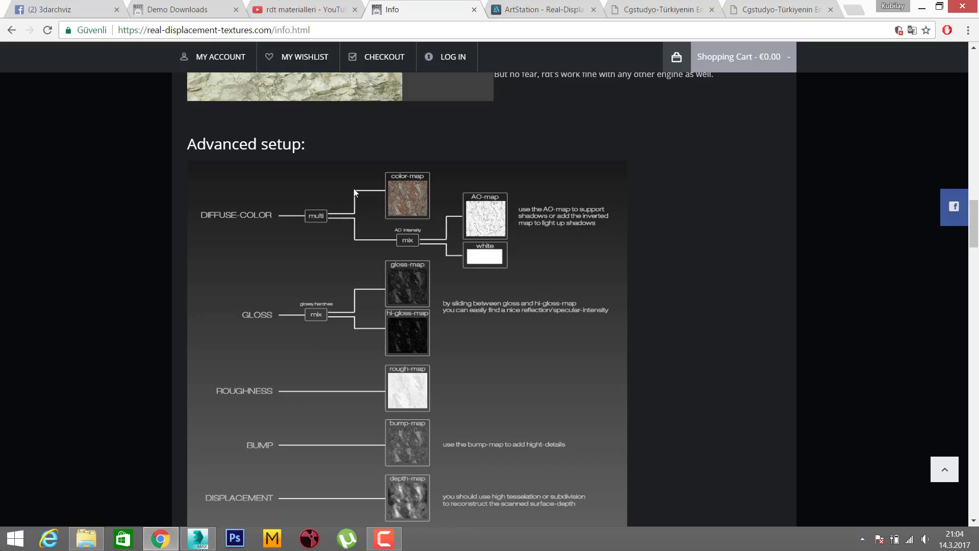
click(198, 538)
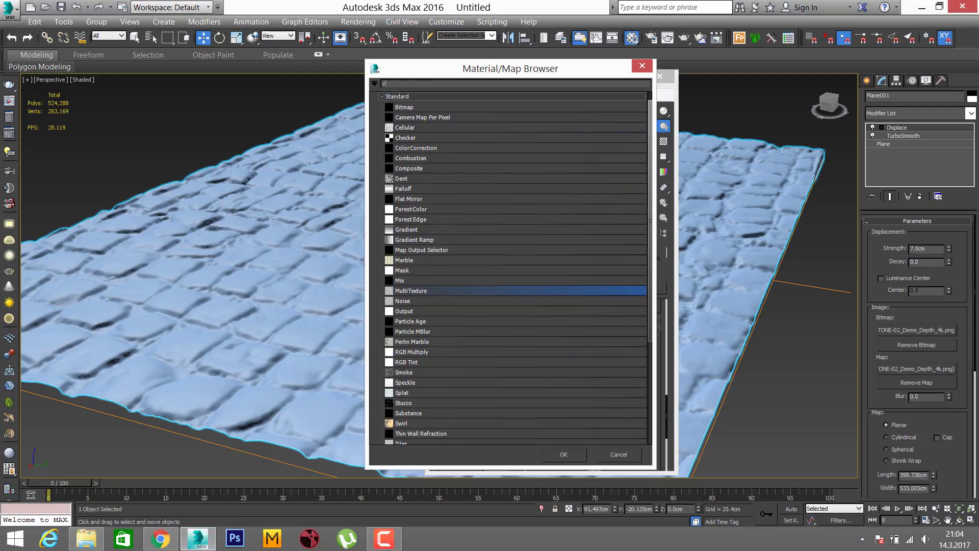
- Search the Material/Map Browser and assign a Mix map (Map #20) to Diffuse
text(rayb)
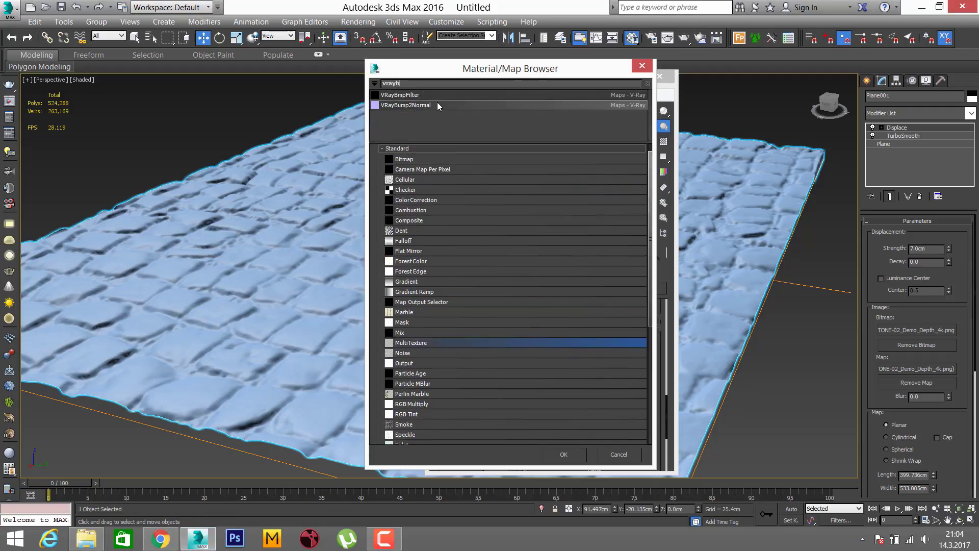
key(BackSpace)
key(BackSpace)
key(BackSpace)
text(bl)
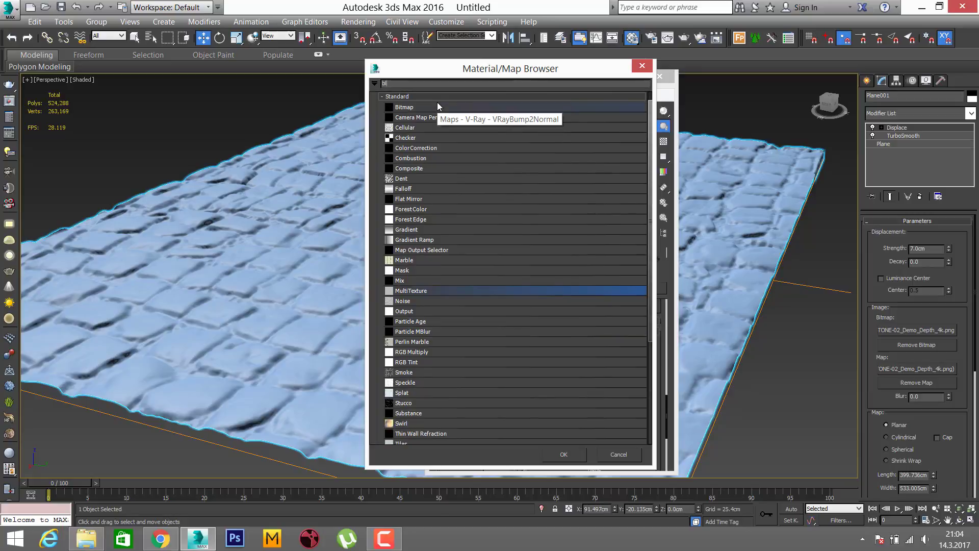
text(e)
double_click(429, 281)
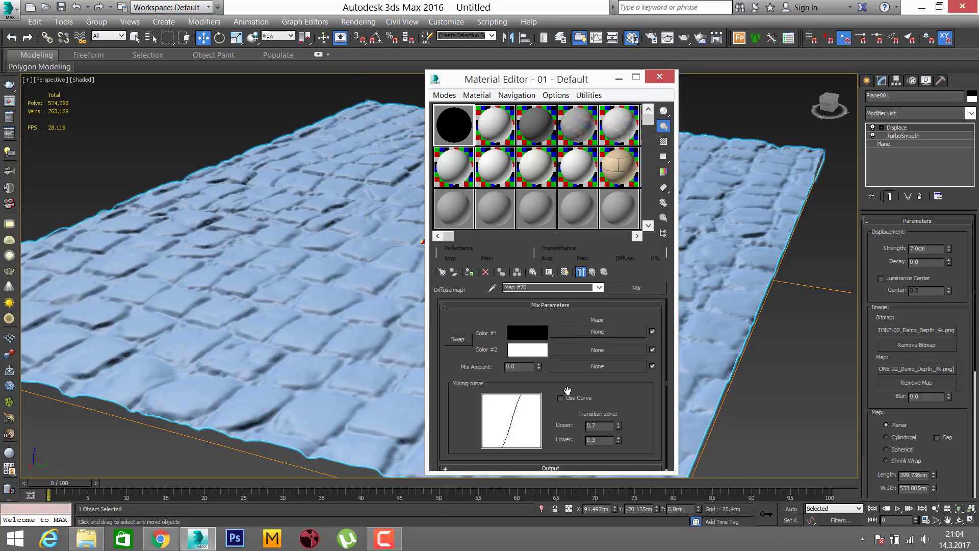
drag(604, 383, 609, 355)
- Load the cobblestone Color_4k.jpg bitmap as the Mix's Color #1 map
click(601, 329)
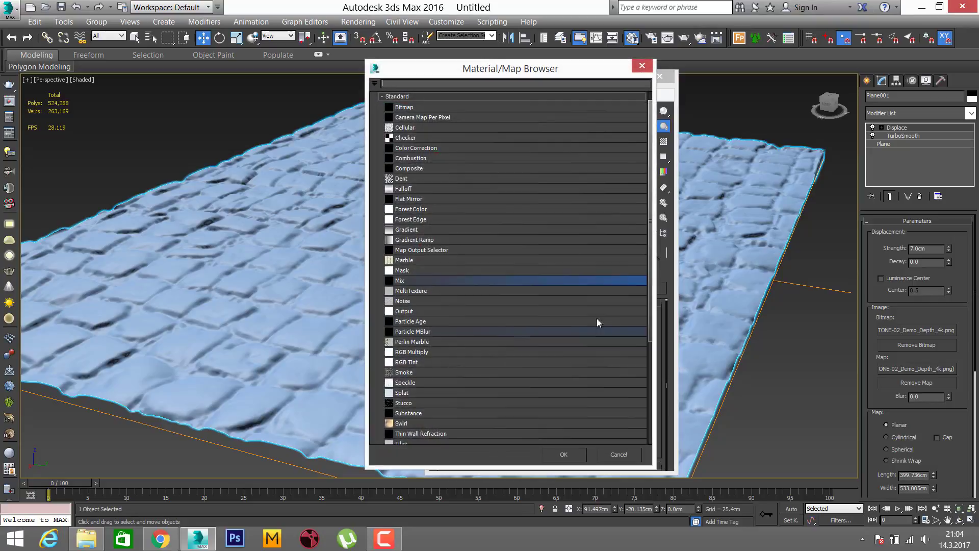
double_click(436, 108)
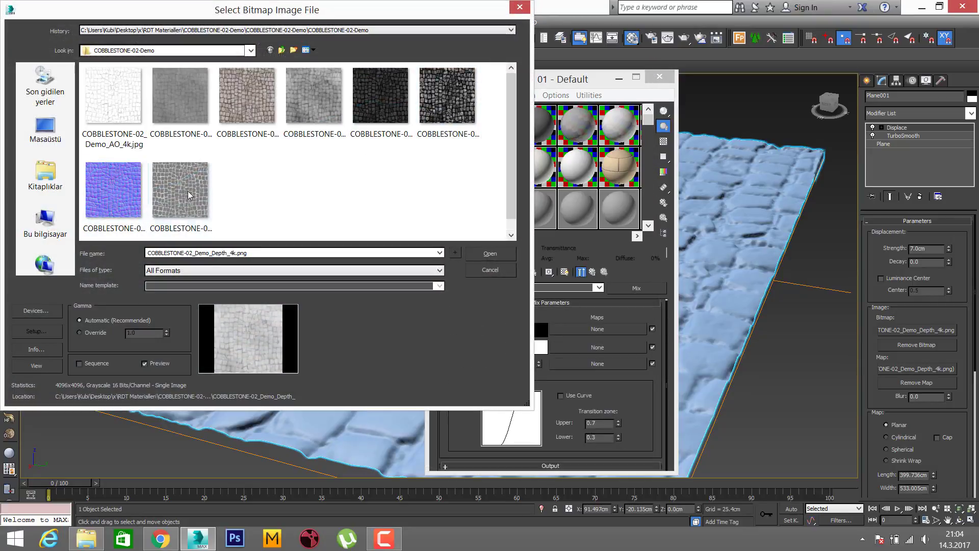
click(246, 95)
click(479, 253)
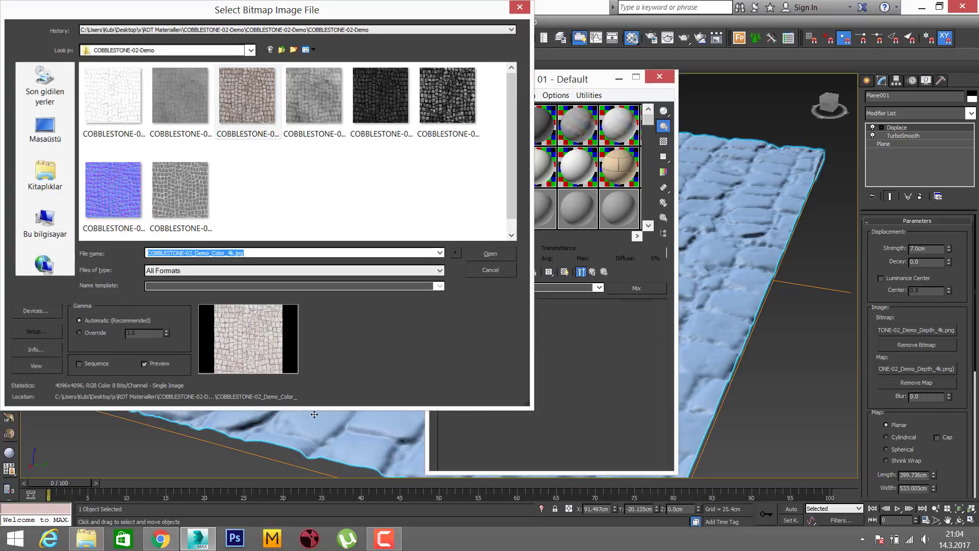
click(169, 541)
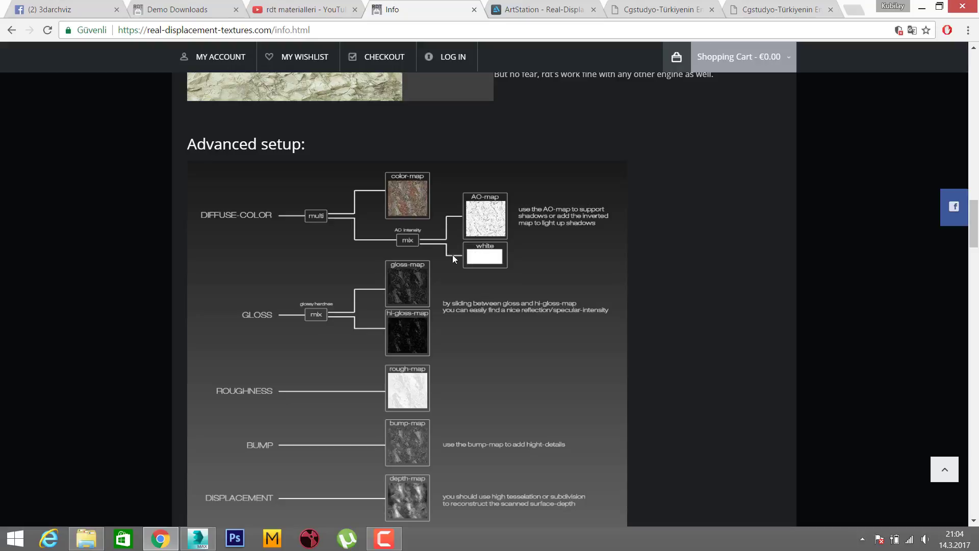
click(199, 538)
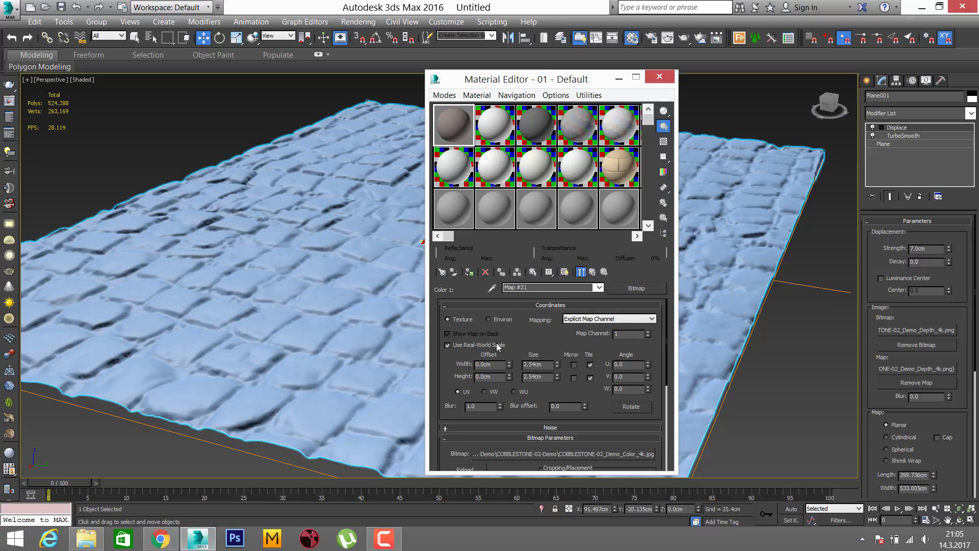
- Turn off Use Real-World Scale and set Blur to 0.5 on the colour map
click(447, 345)
drag(482, 405, 414, 401)
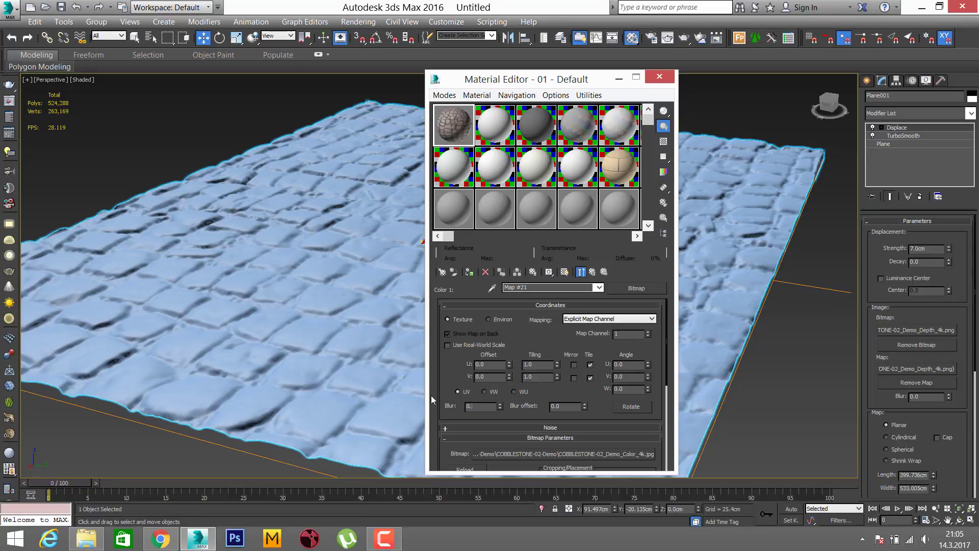
click(592, 272)
click(600, 348)
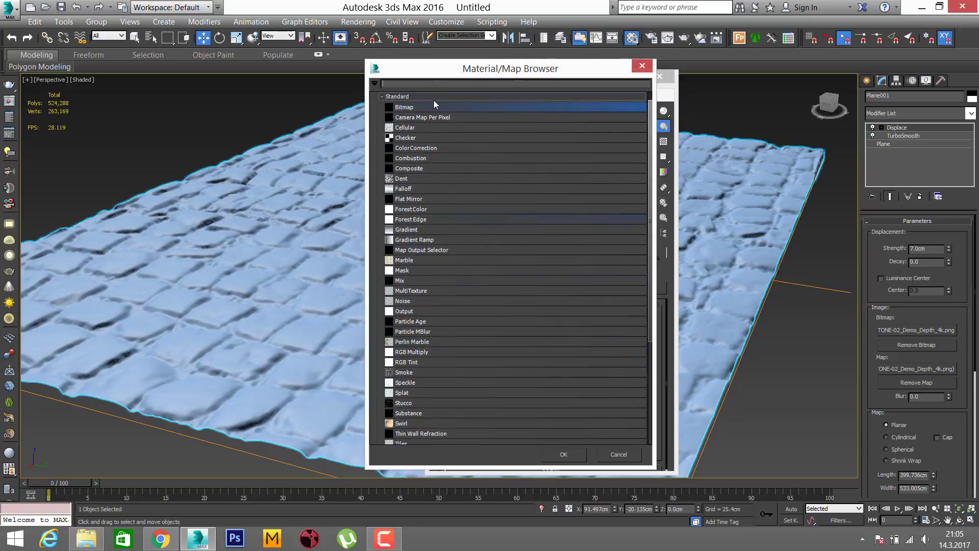
- Load COBBLESTONE-02_Demo_AO_4k.jpg as Color #2 with real-world scale off, and preview it enlarged
click(160, 538)
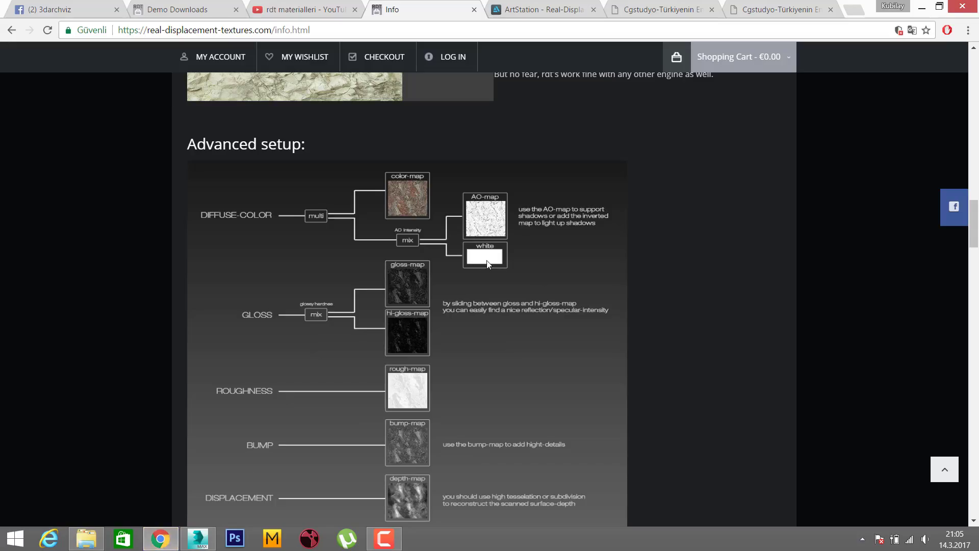
click(198, 537)
double_click(472, 110)
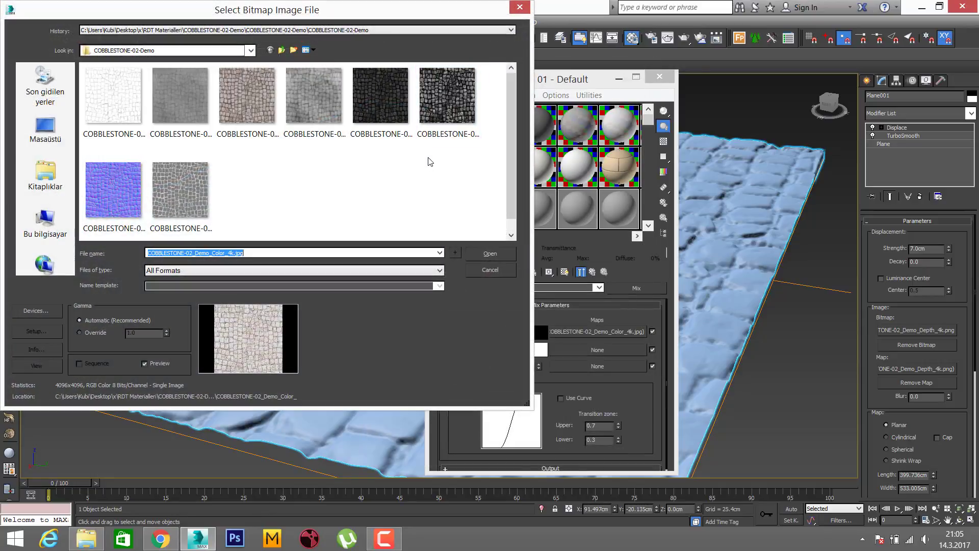
click(108, 120)
click(475, 255)
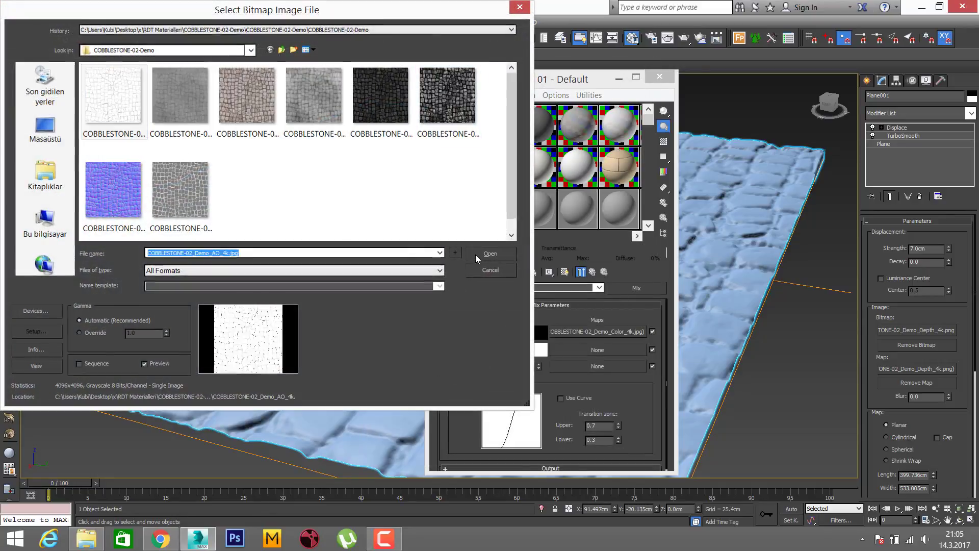
click(464, 344)
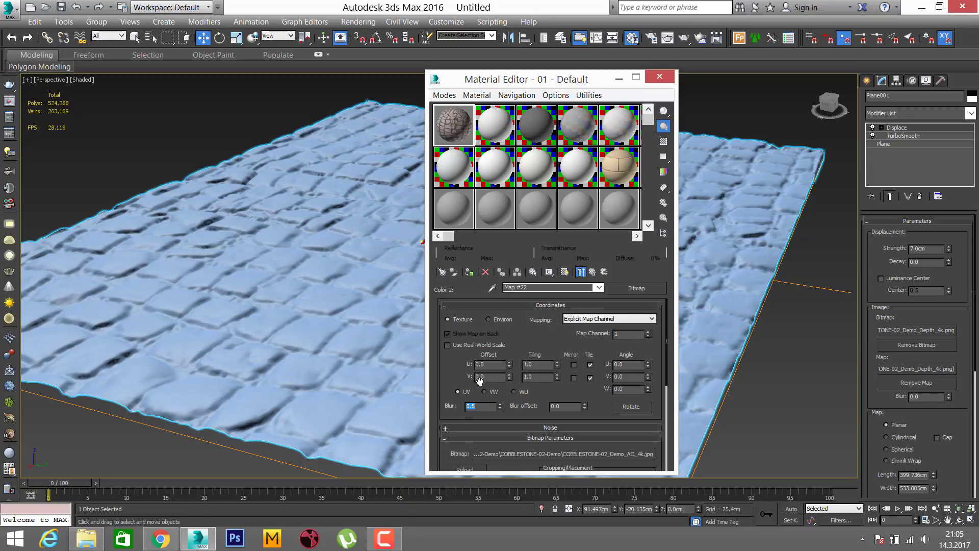
double_click(446, 137)
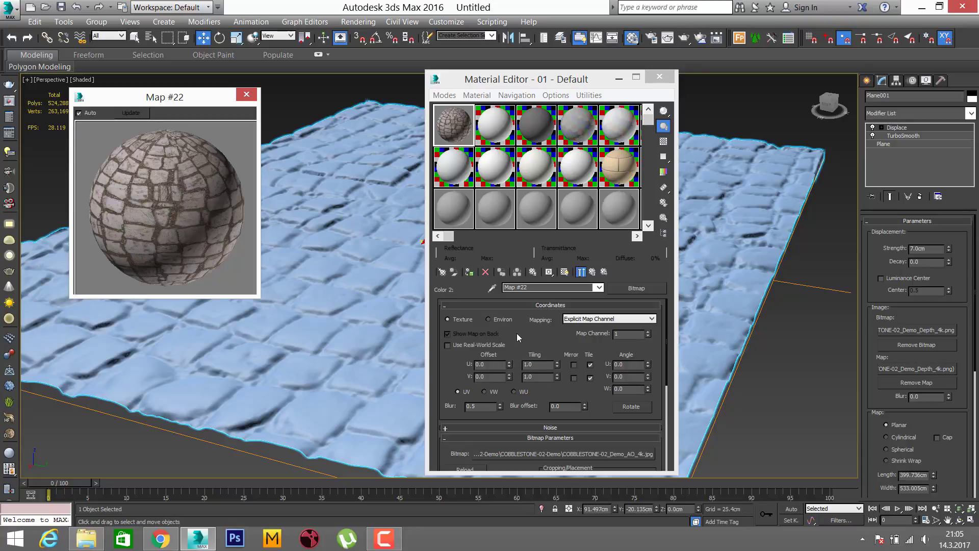
click(591, 272)
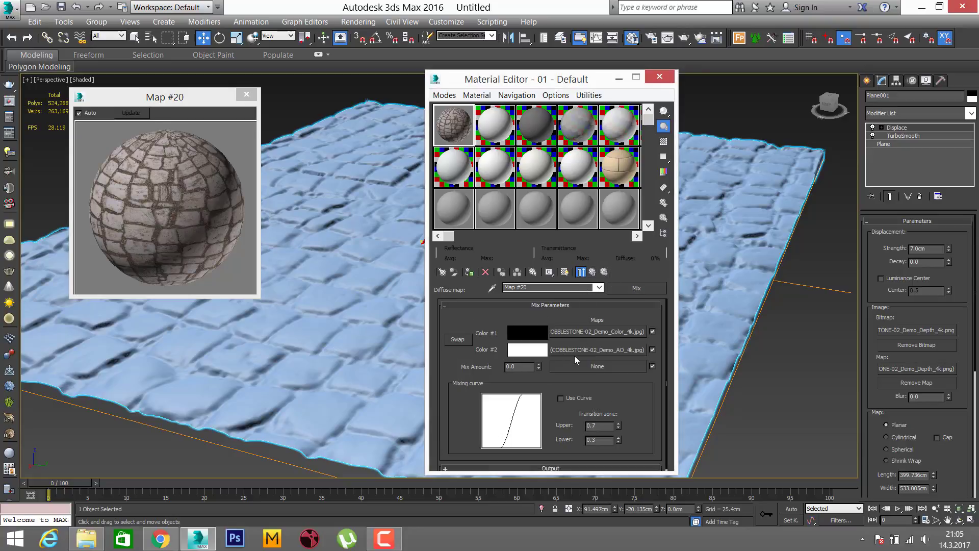
- Compare the Mix parameters against the site's reference setup diagram
click(167, 542)
click(167, 542)
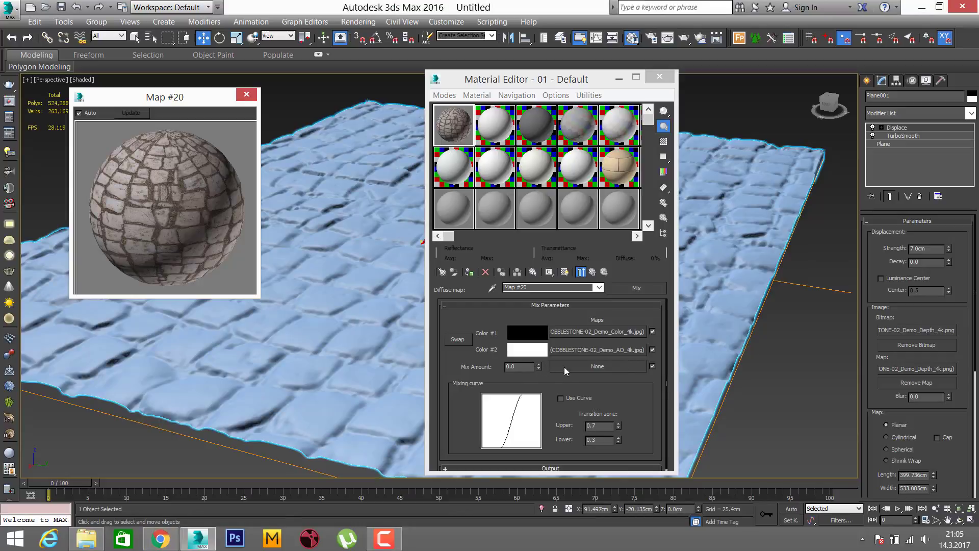
click(160, 539)
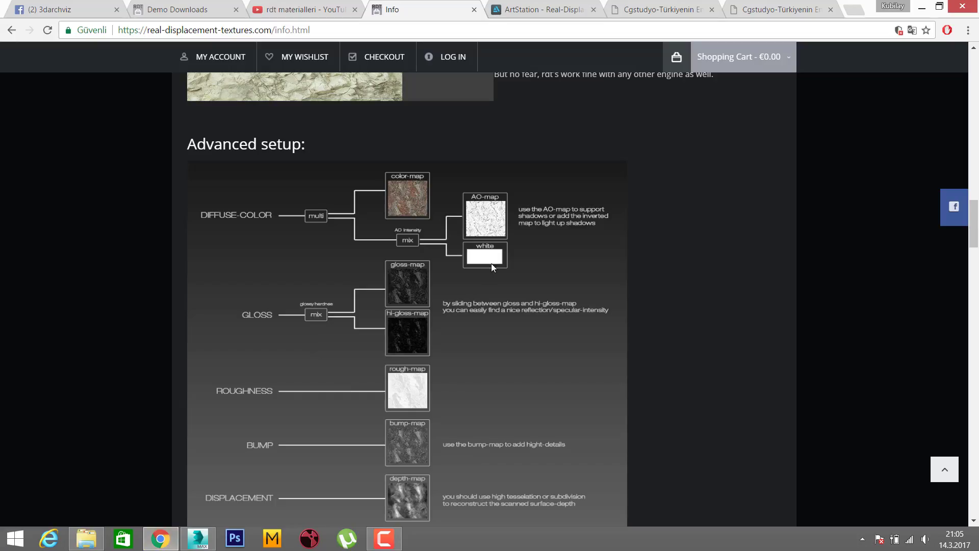
click(197, 539)
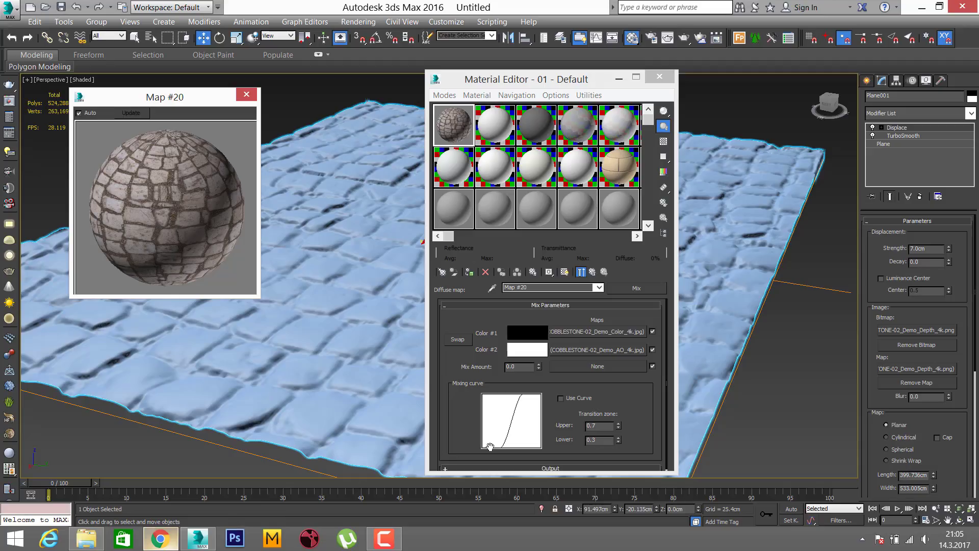
- Assign a VRayColor map (Map #23) to the Mix Amount
click(582, 365)
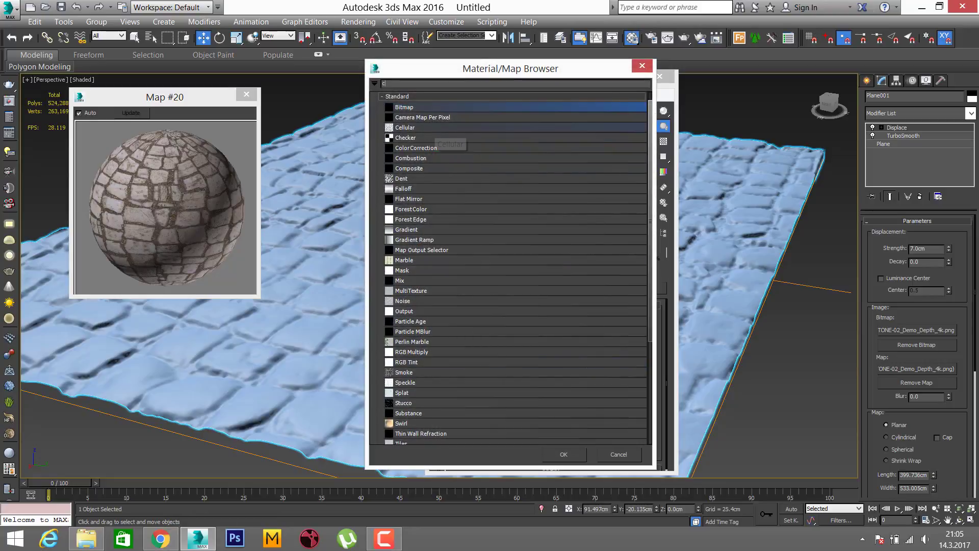
text(colo)
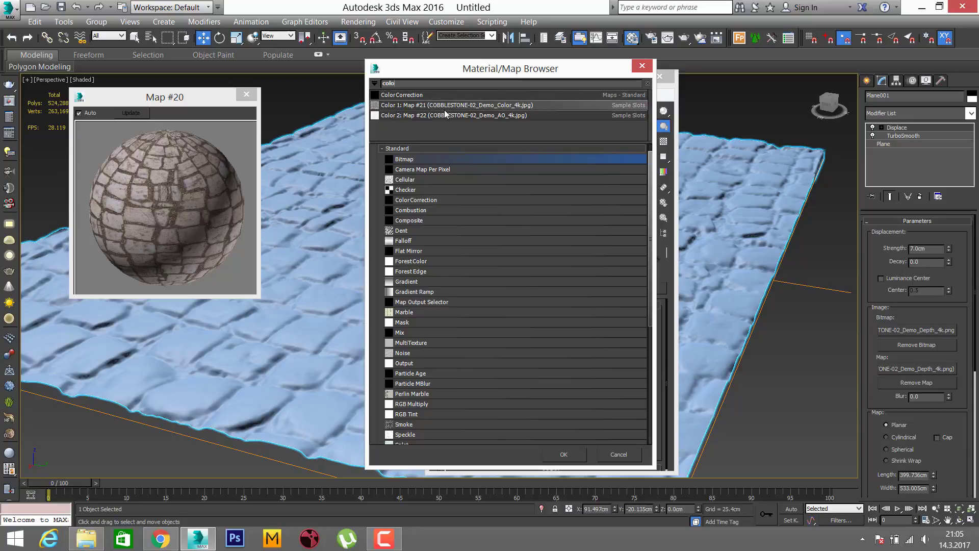
key(BackSpace)
key(BackSpace)
key(BackSpace)
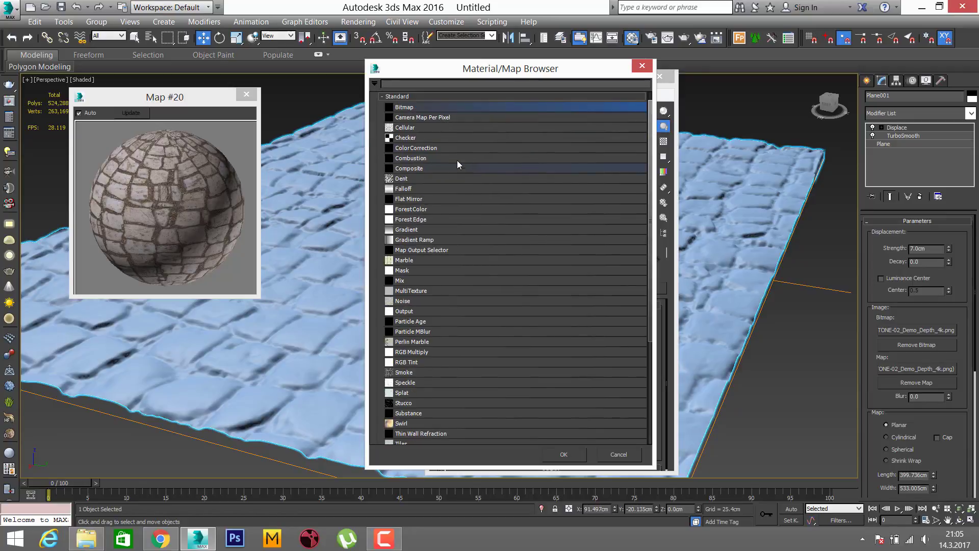
text(vrau)
key(BackSpace)
text(yco)
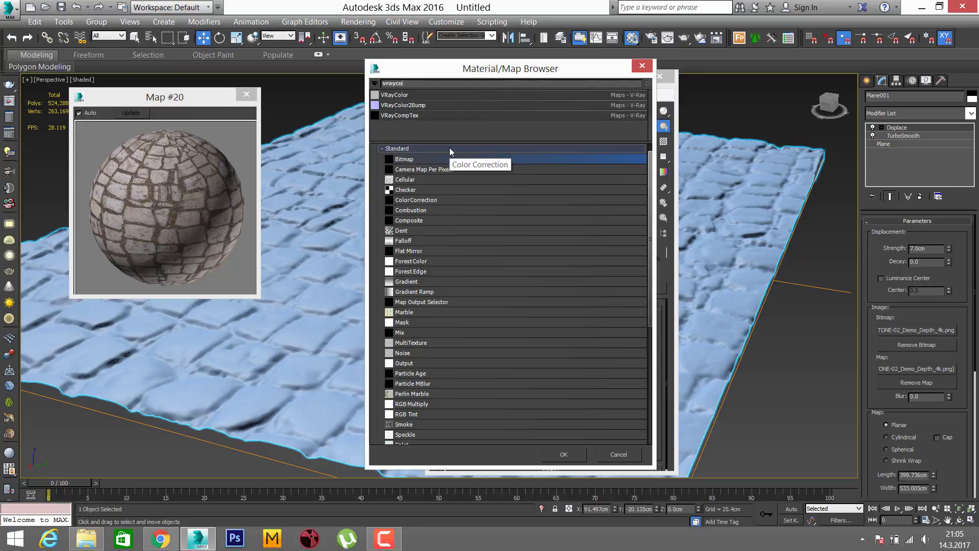
double_click(418, 94)
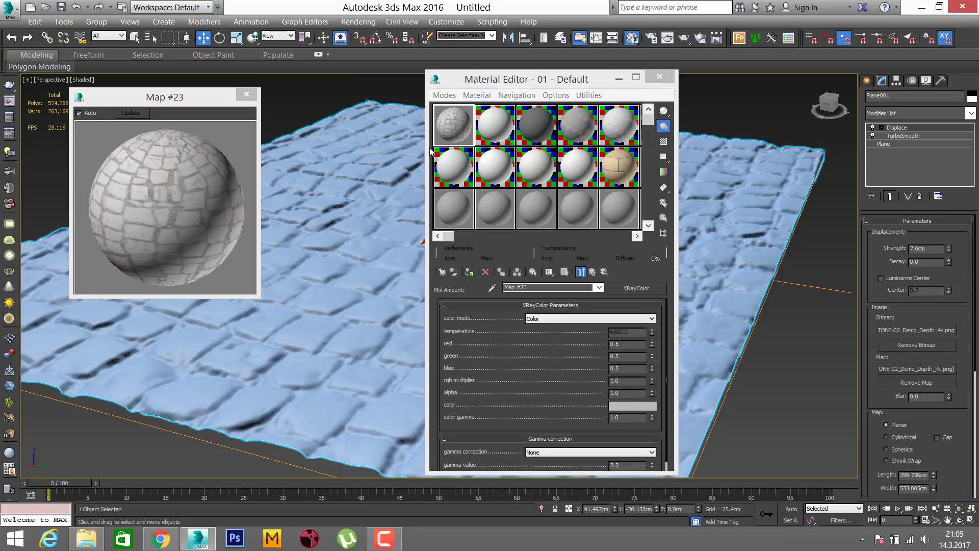
- Set the VRayColor to white and show the Mix material shaded in the viewport
click(628, 408)
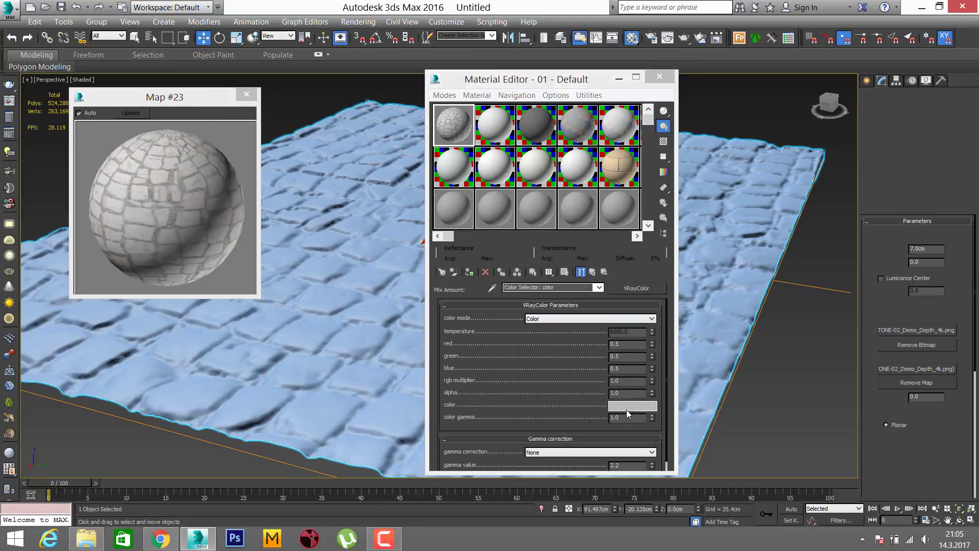
drag(369, 135, 464, 135)
click(439, 184)
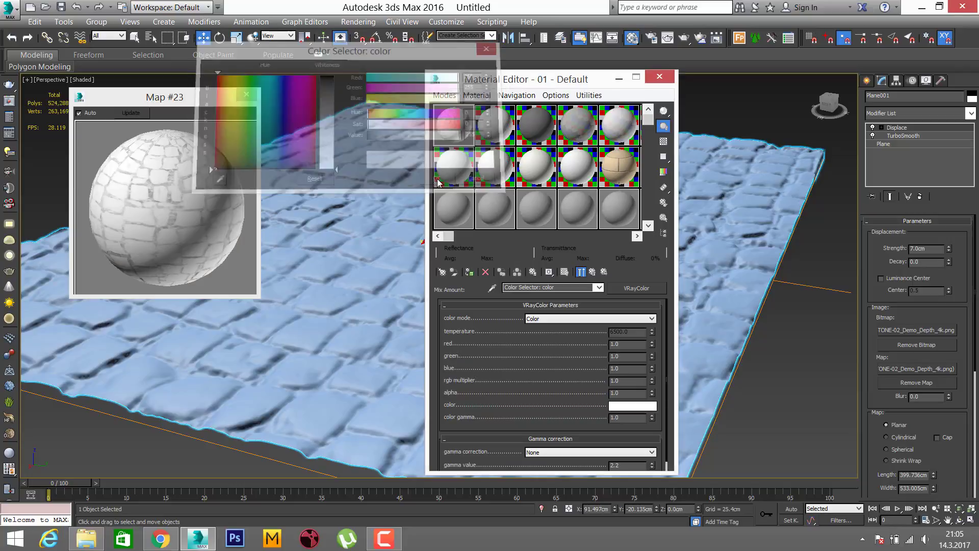
click(592, 272)
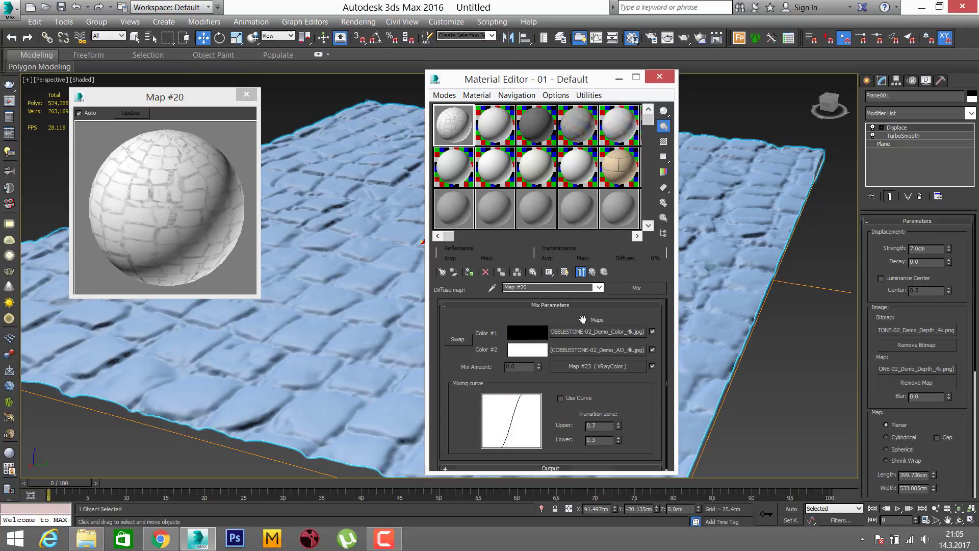
click(564, 272)
- Disable the VRayColor Mix Amount map so the coloured cobblestones show
right_click(608, 365)
click(635, 396)
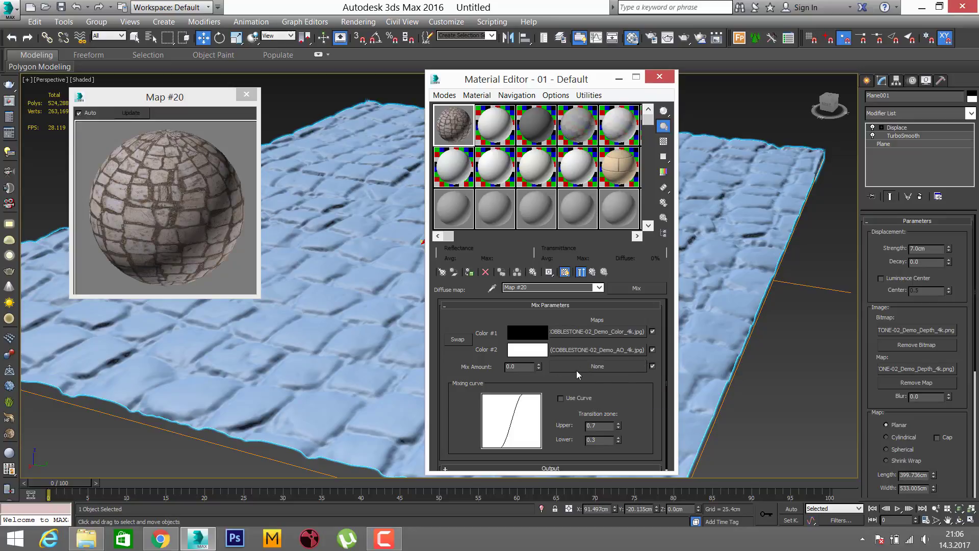
key(ctrl+z)
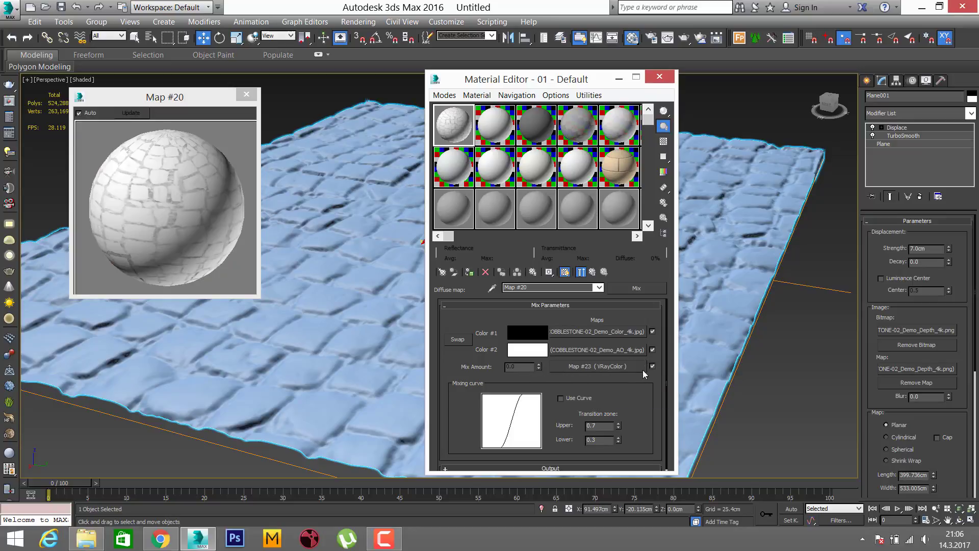
click(653, 366)
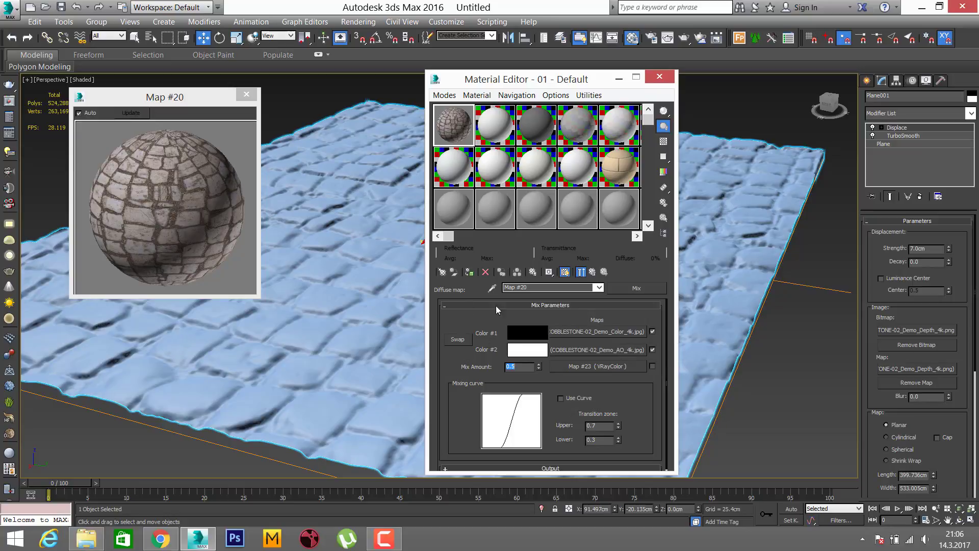
- Close the Map #20 preview and view the texture site's Advanced setup diagram in Chrome
click(246, 95)
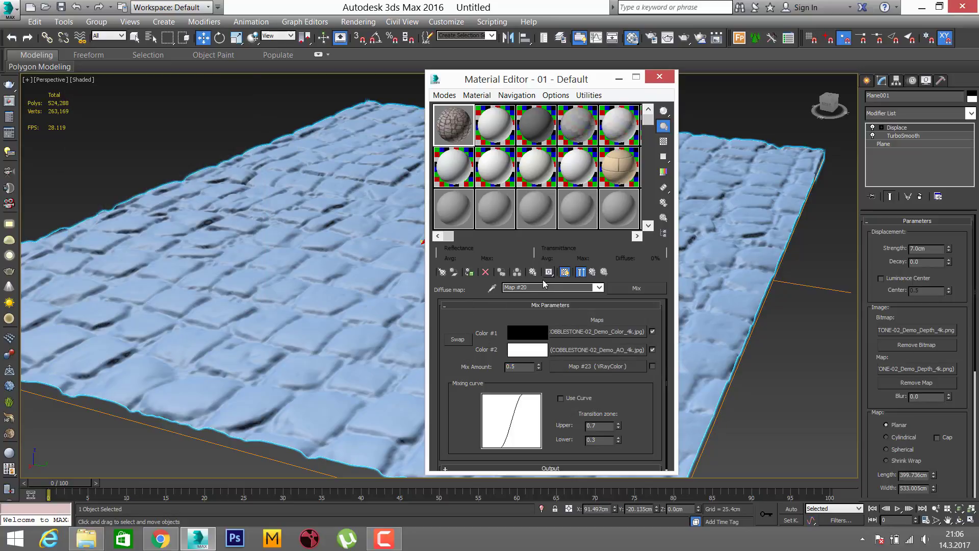
click(160, 538)
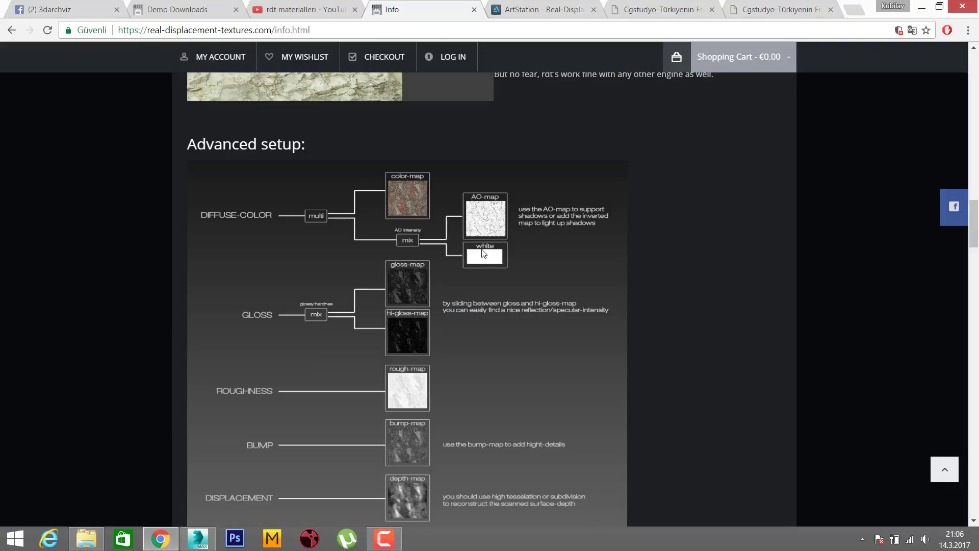
- Add a Mix map to the cobblestone material's Roughness channel, checking the reference diagram
click(203, 541)
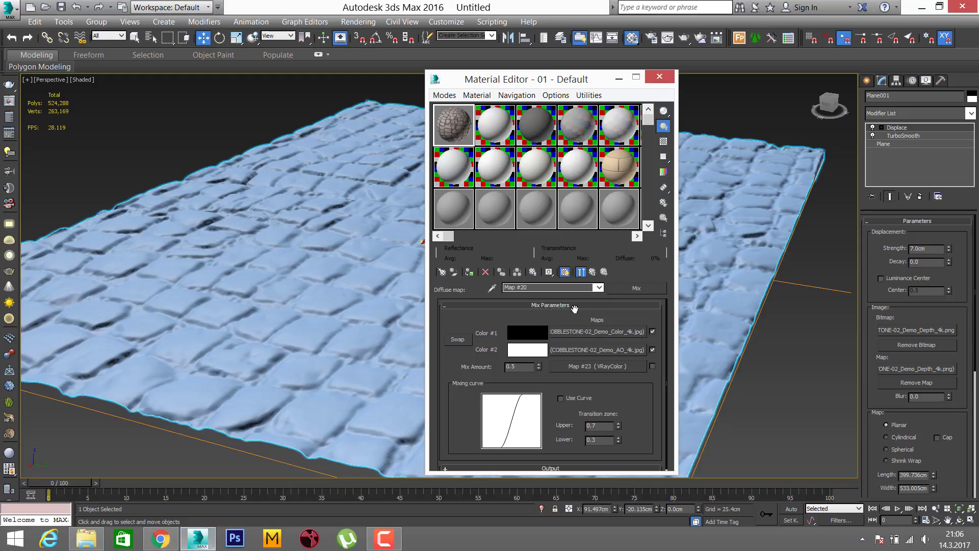
click(593, 271)
click(583, 359)
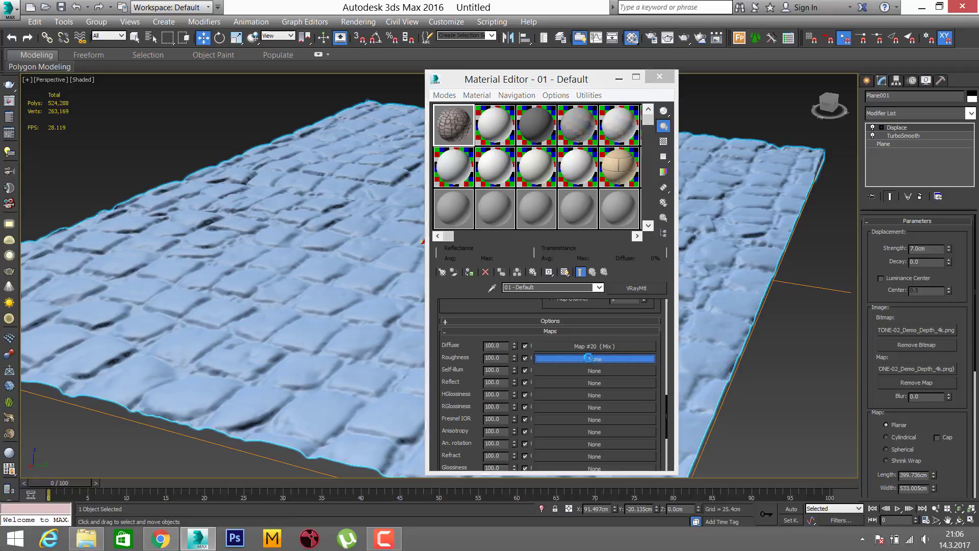
text(mix)
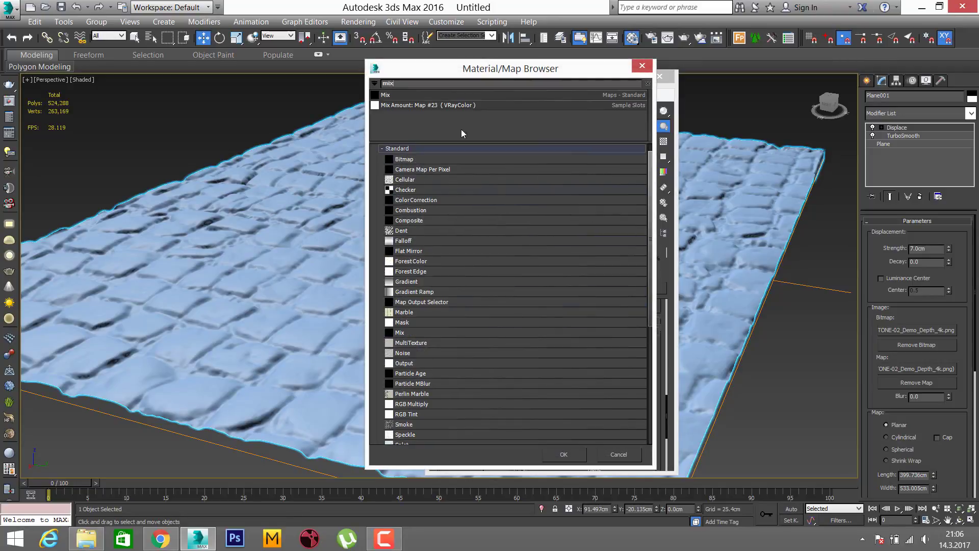
double_click(418, 94)
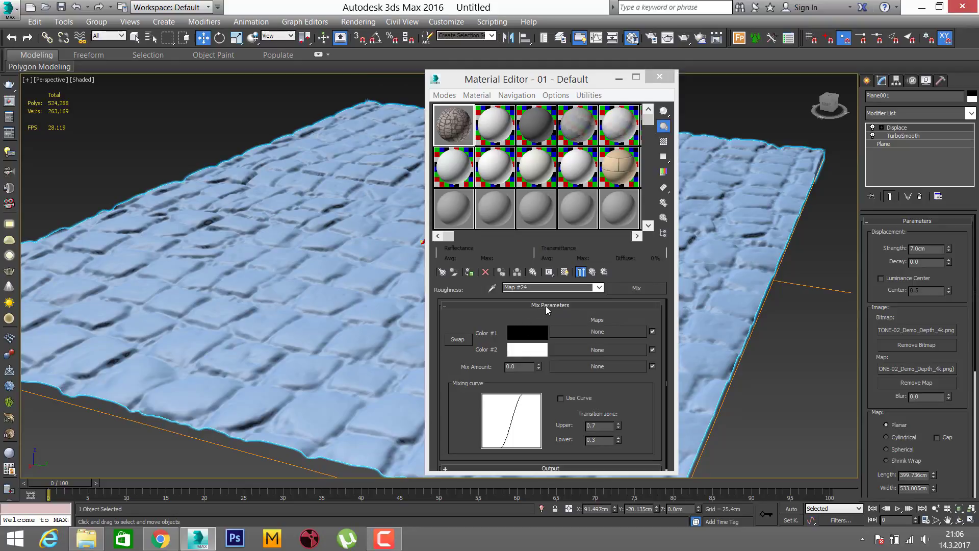
click(163, 543)
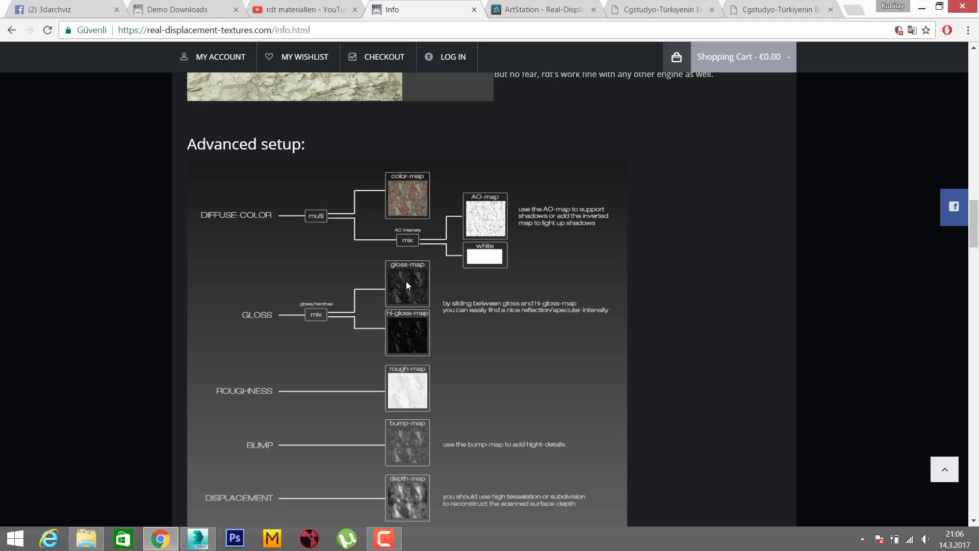
click(198, 538)
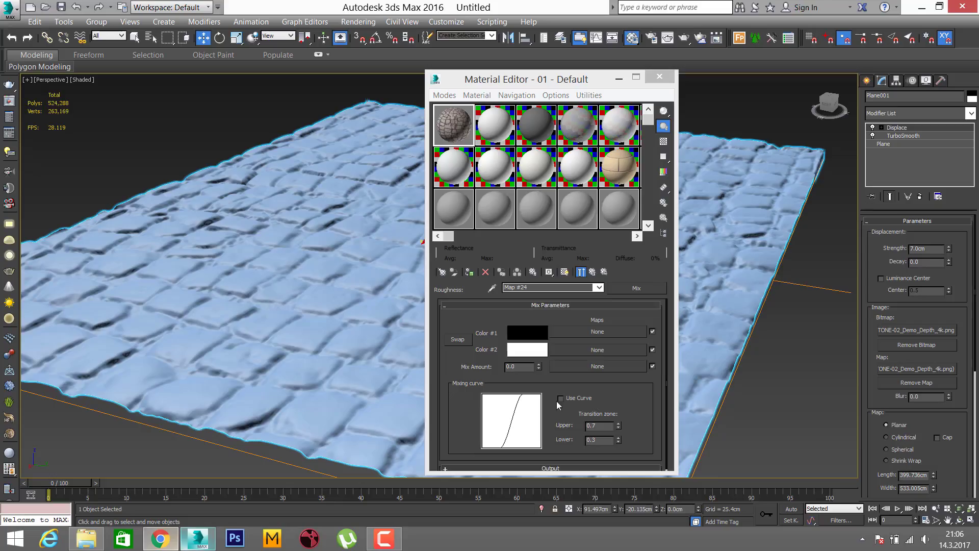
- Load COBBLESTONE-02_Demo_Gloss_4k.jpg into Mix Color 1, real-world scale off, blur 0.5
click(634, 332)
double_click(437, 107)
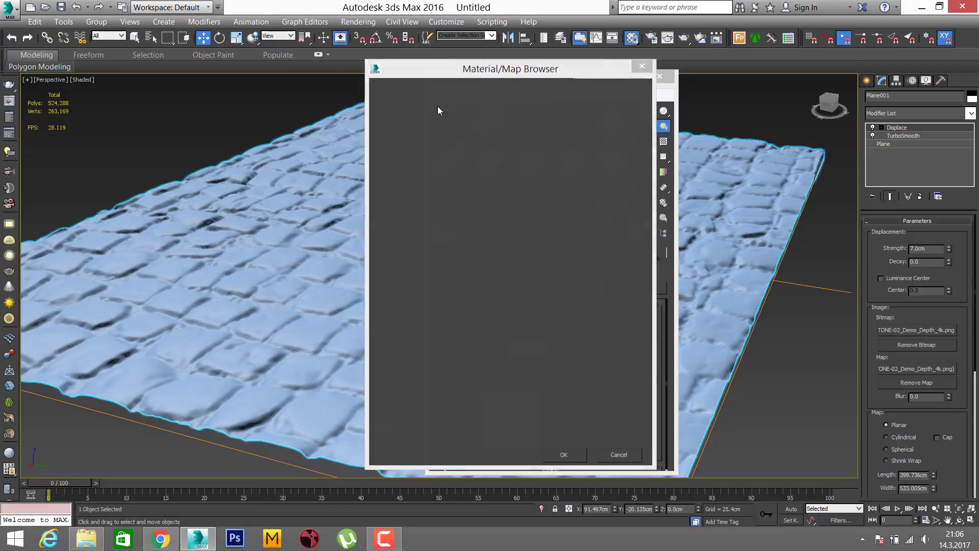
click(397, 110)
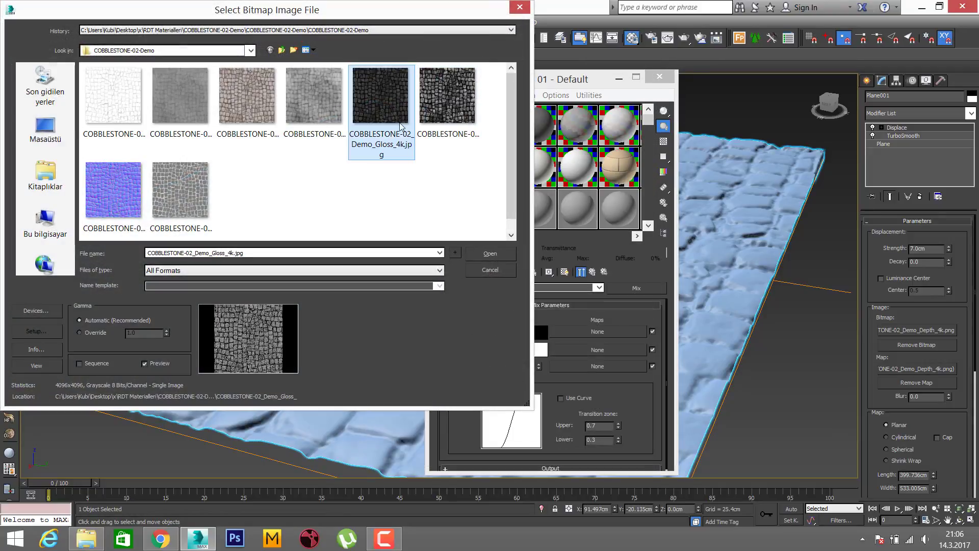
click(489, 254)
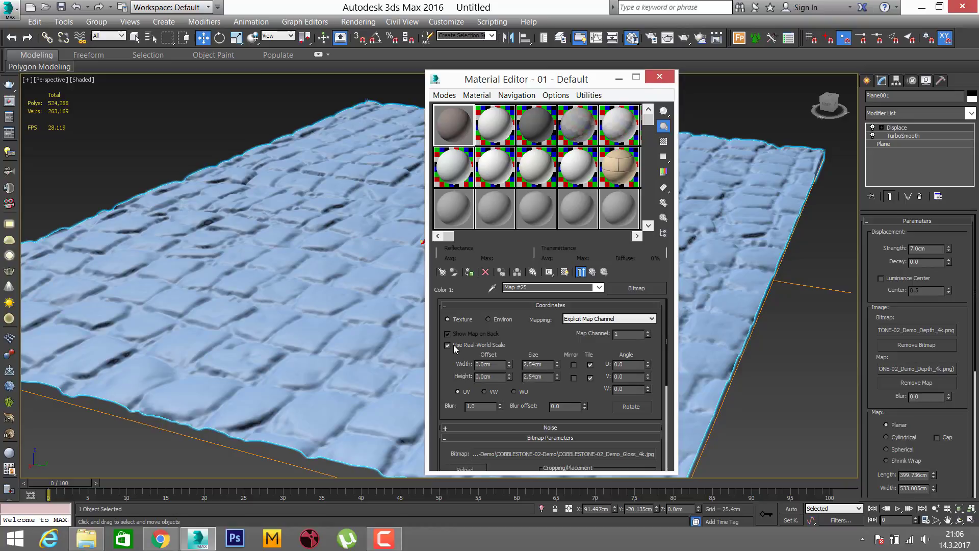
click(447, 345)
text(0.5)
key(Return)
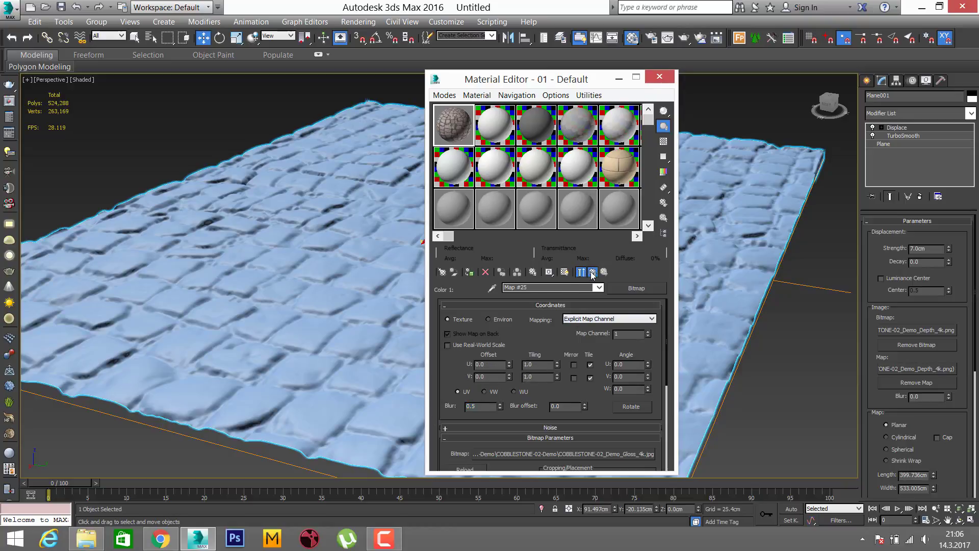
- Load COBBLESTONE-02_Demo_Hi-Gloss_4k.jpg into the roughness Mix's Color 2 with blur 0.5
click(592, 270)
click(585, 349)
double_click(418, 108)
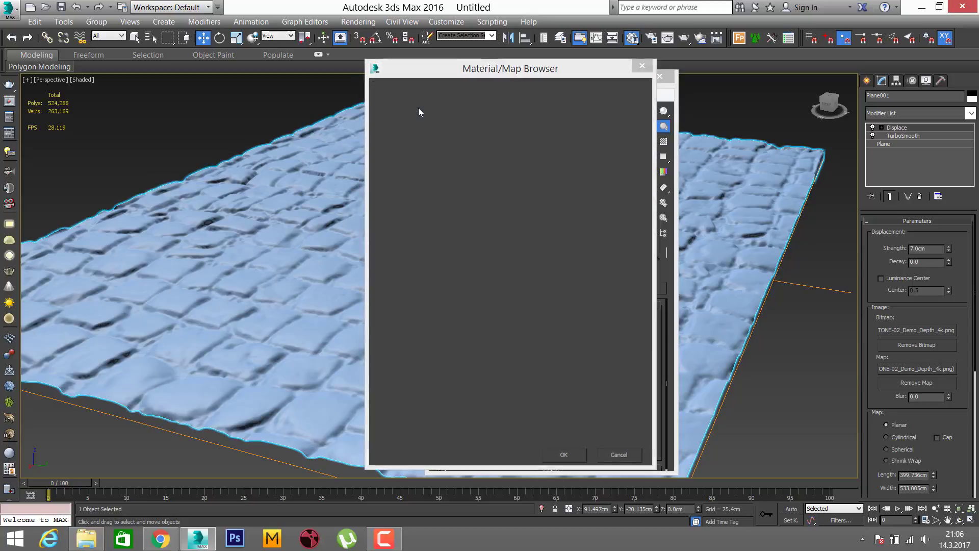
click(447, 97)
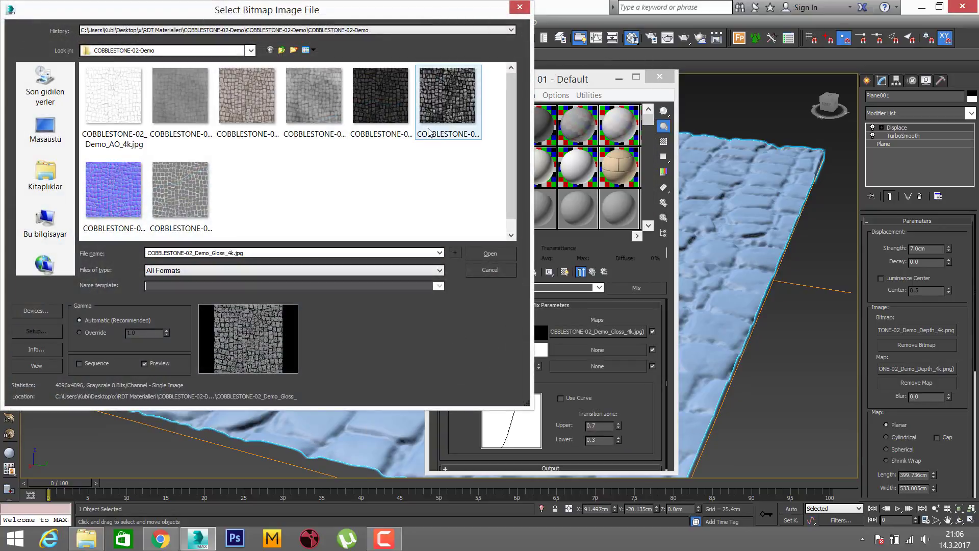
click(494, 250)
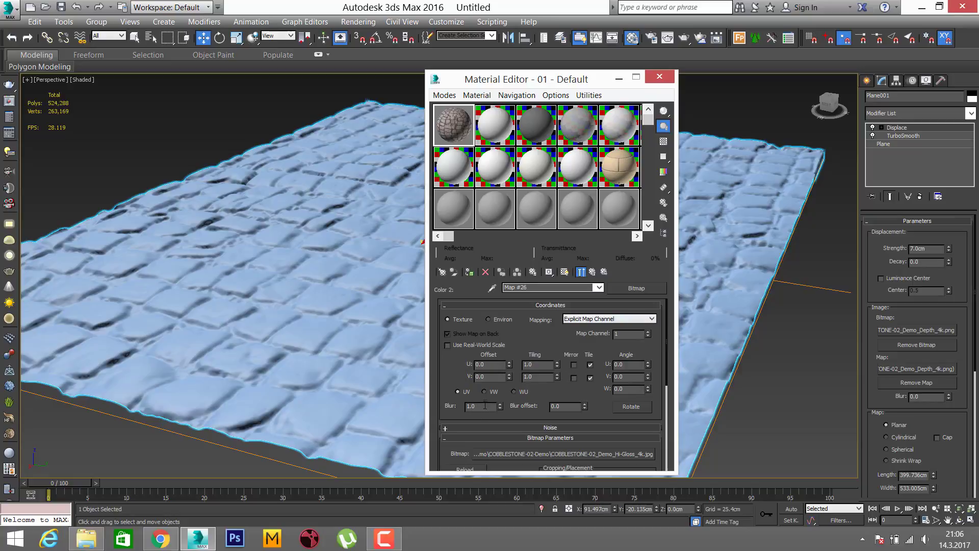
text(0.5)
key(Return)
click(445, 96)
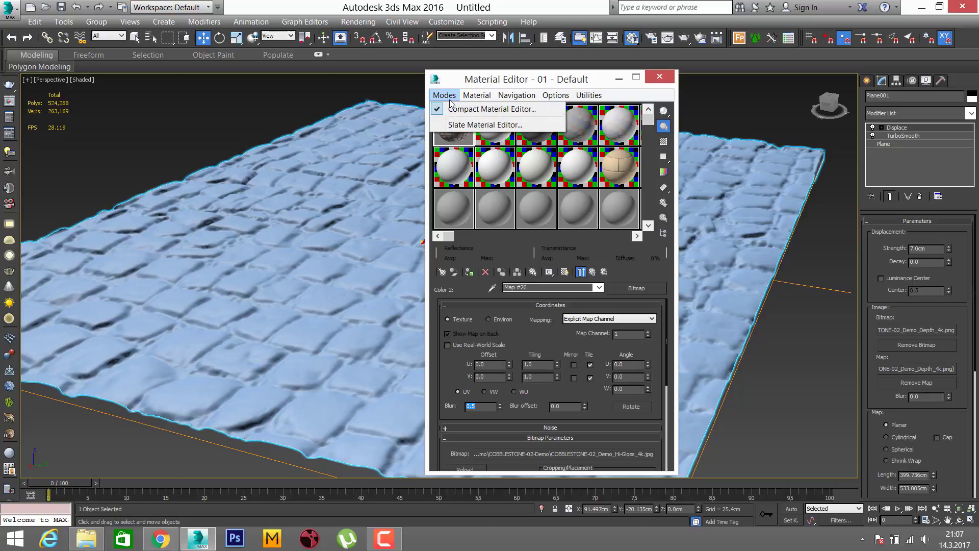
click(449, 105)
- Return to the VRayMtl map list and open an enlarged sample-sphere preview
click(591, 271)
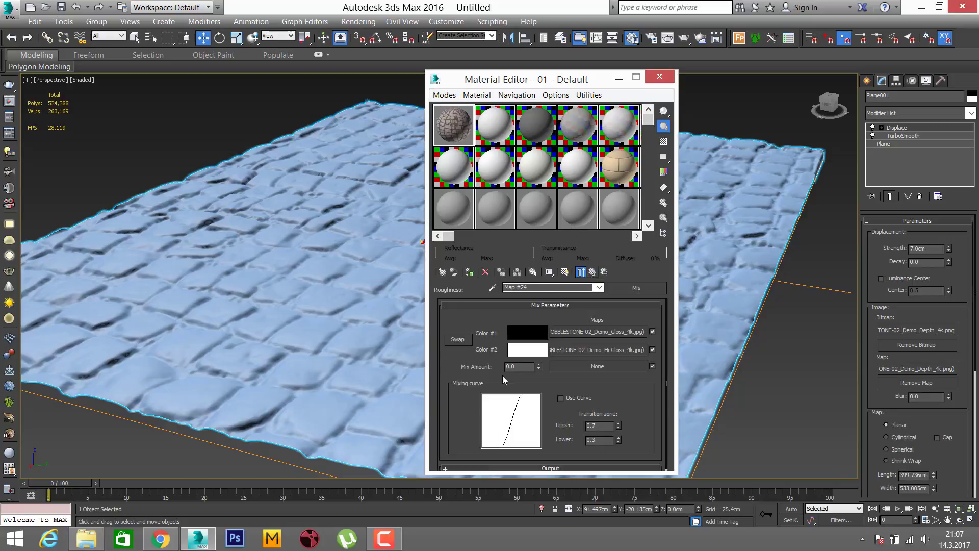
click(160, 537)
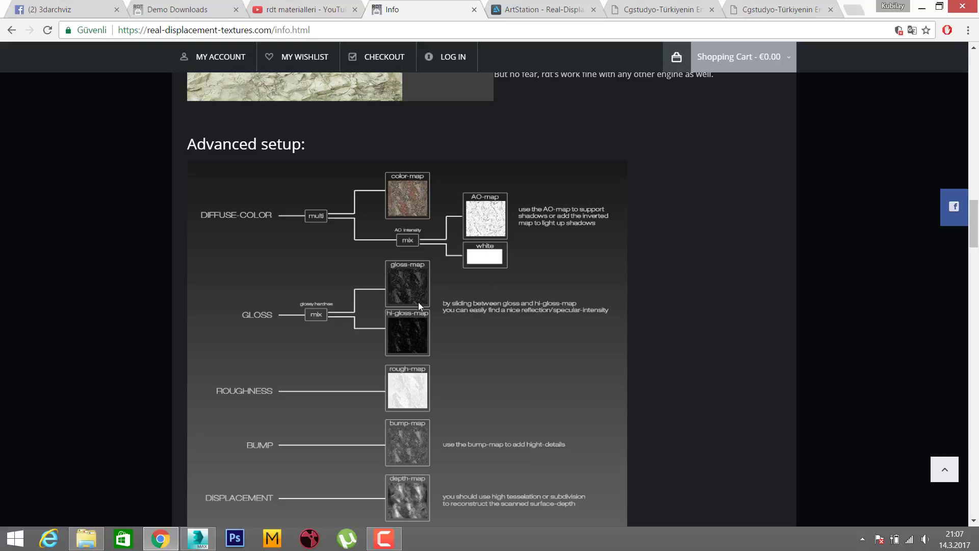
click(198, 538)
click(591, 272)
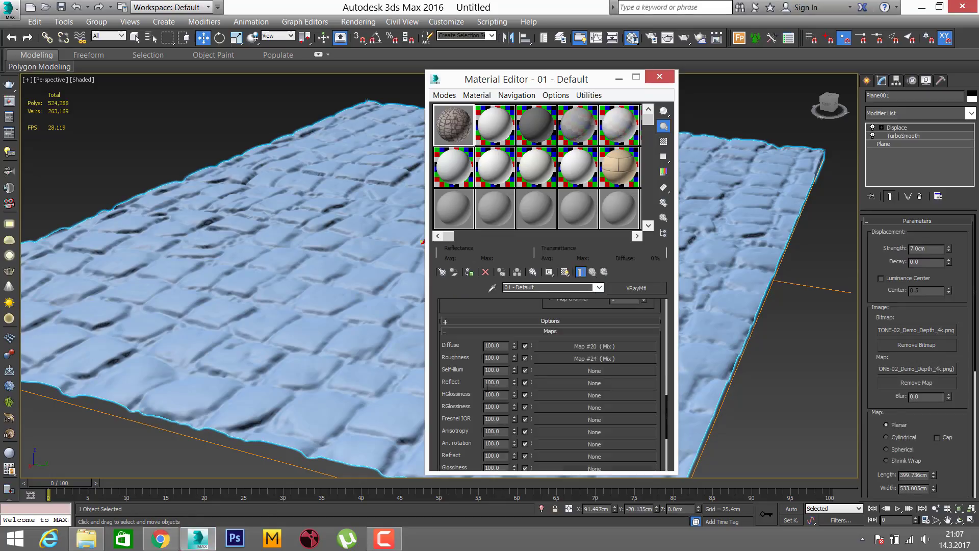
double_click(470, 133)
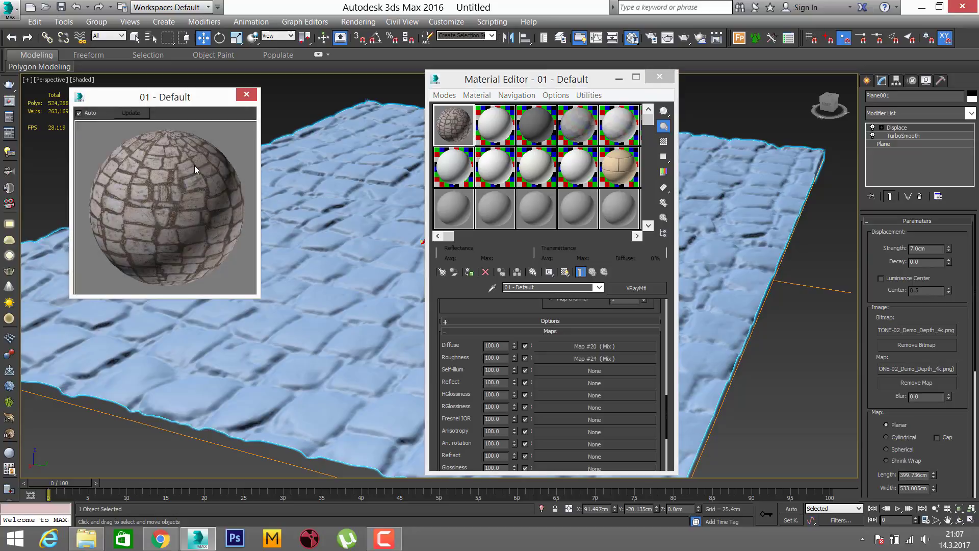
- Scroll the Maps rollout, comparing the Diffuse and Roughness Mix slots against the setup diagram
click(170, 538)
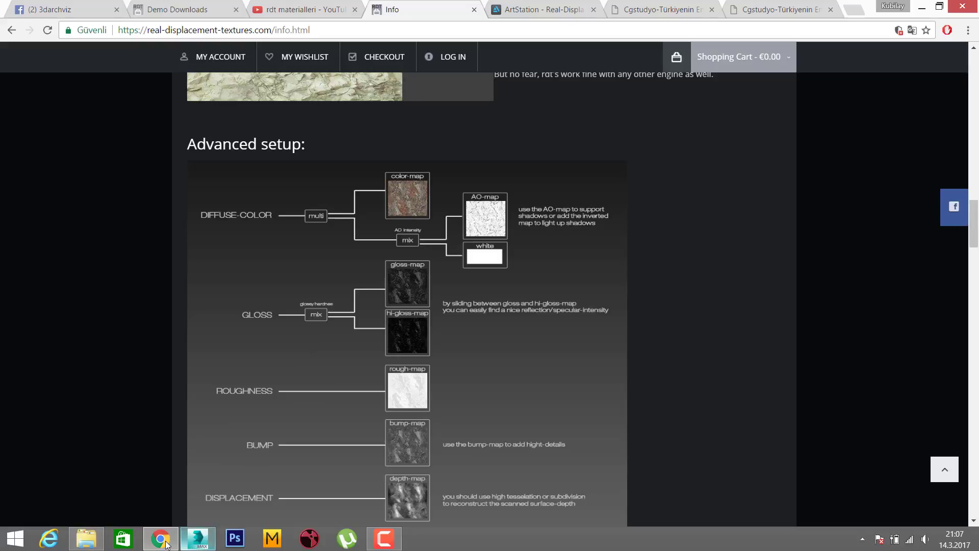
click(198, 538)
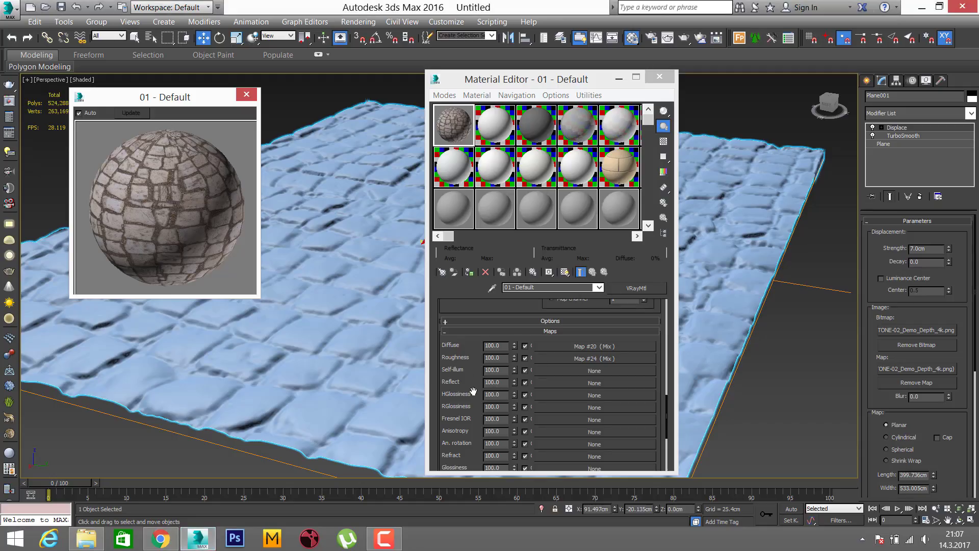
scroll(470, 403, down, 5)
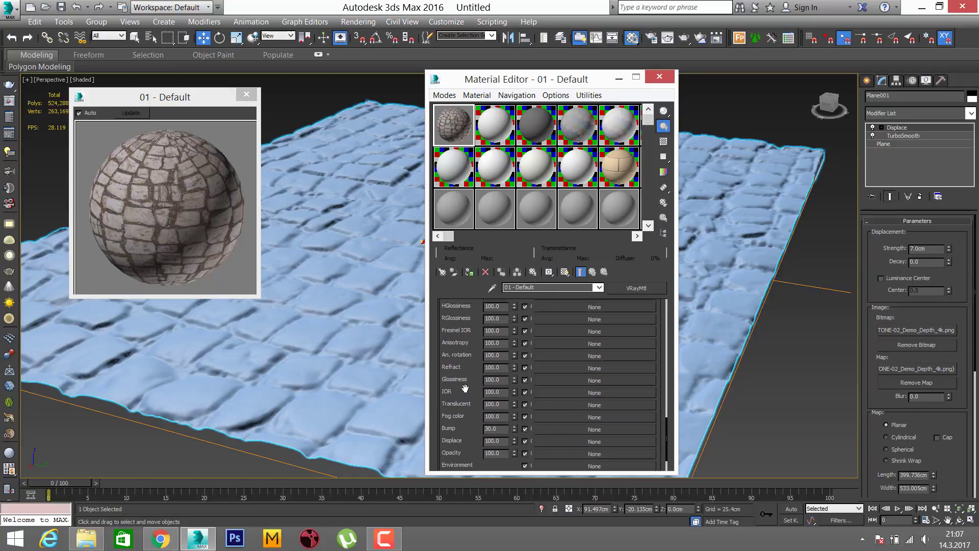
scroll(463, 357, up, 1)
scroll(461, 333, up, 2)
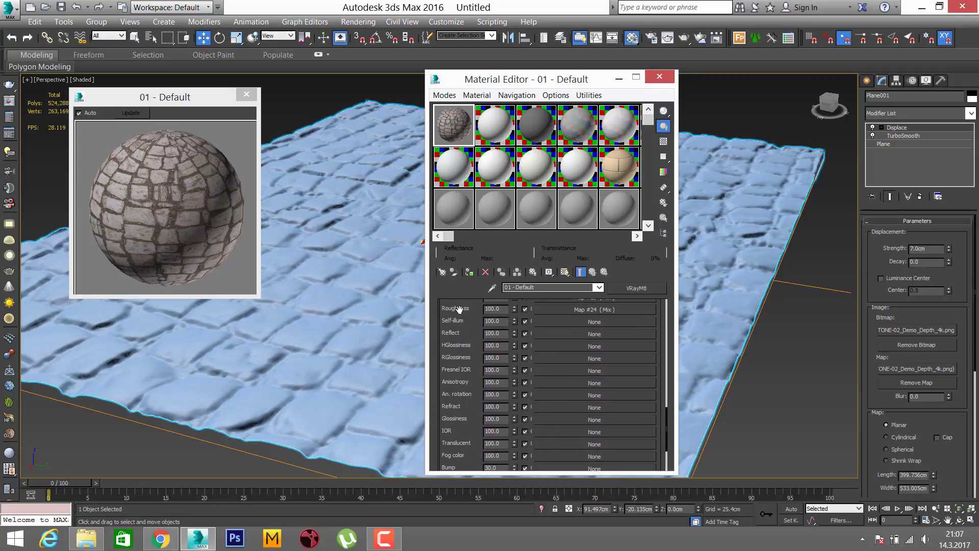
scroll(456, 329, up, 1)
click(160, 537)
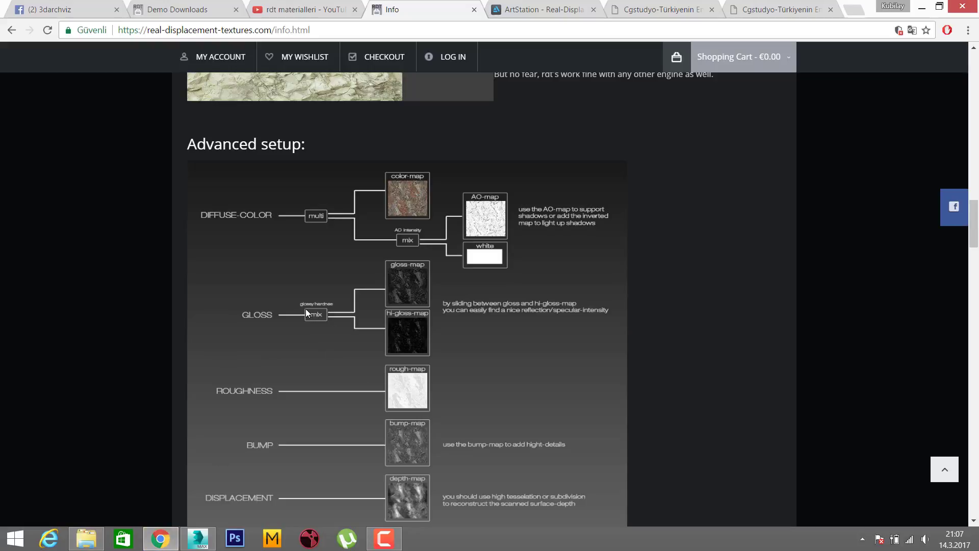
click(196, 537)
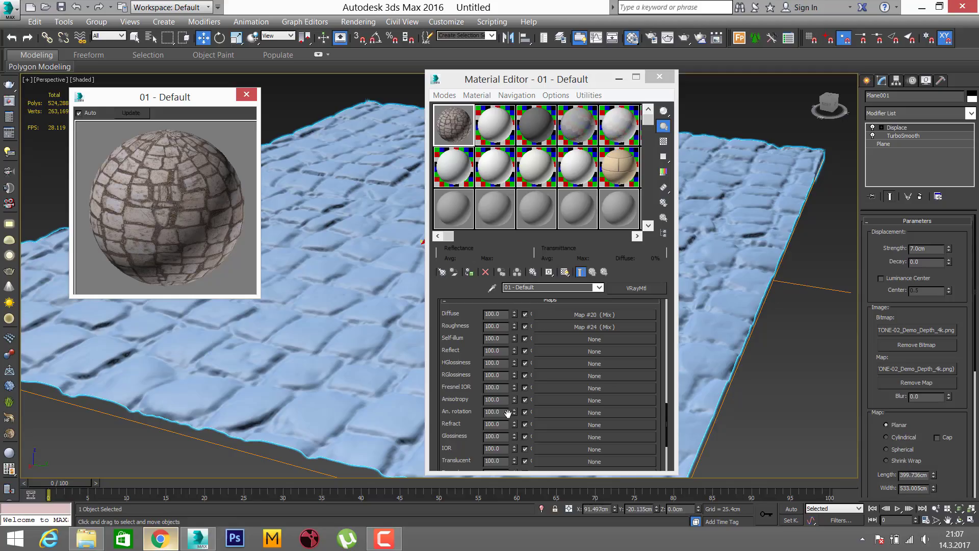
- Move the Mix map out of Roughness, pasting a copy into HGlossiness and an instance into RGlossiness
right_click(573, 329)
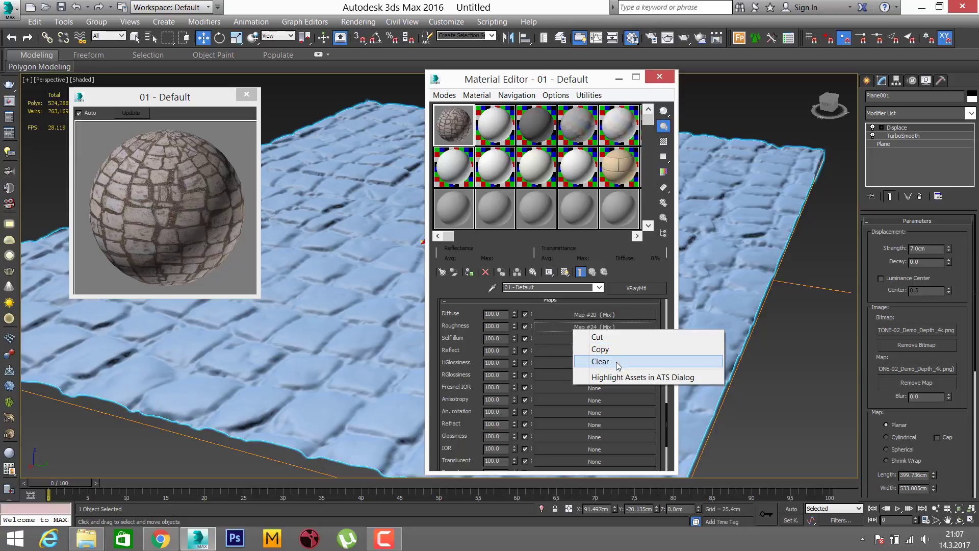
click(612, 340)
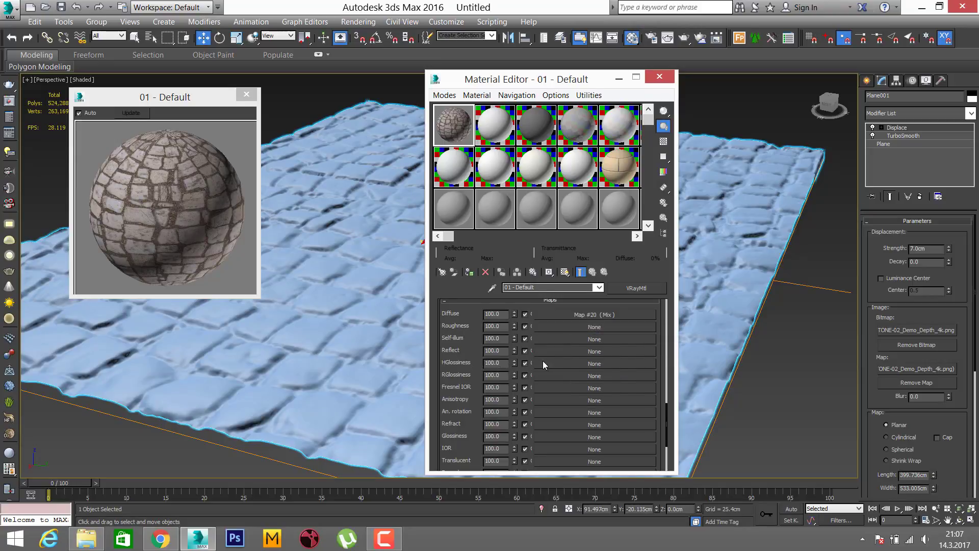
right_click(555, 362)
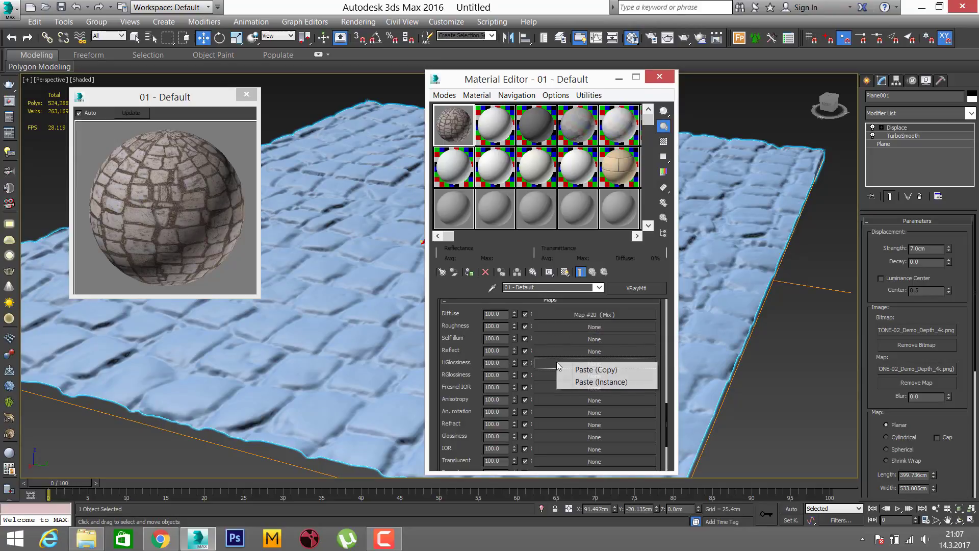
click(596, 370)
right_click(579, 377)
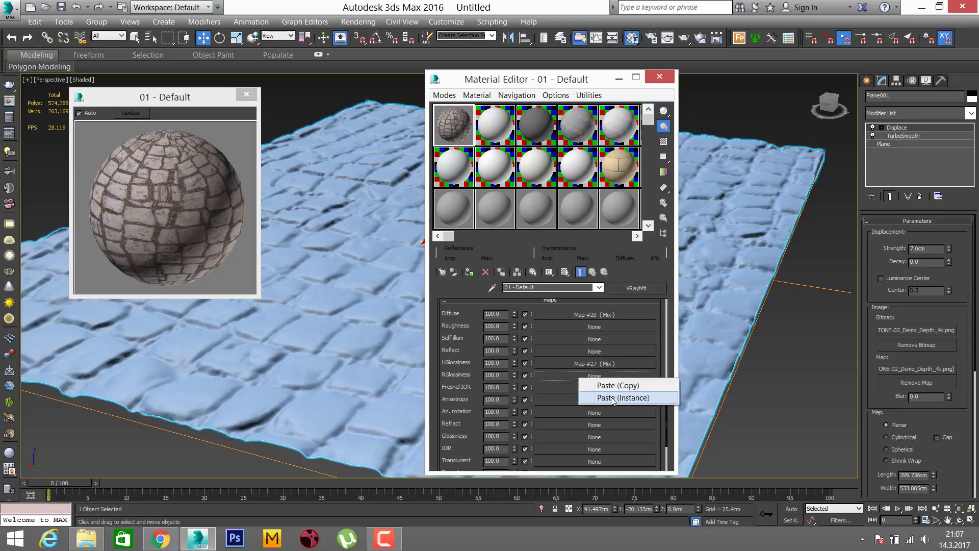
click(612, 398)
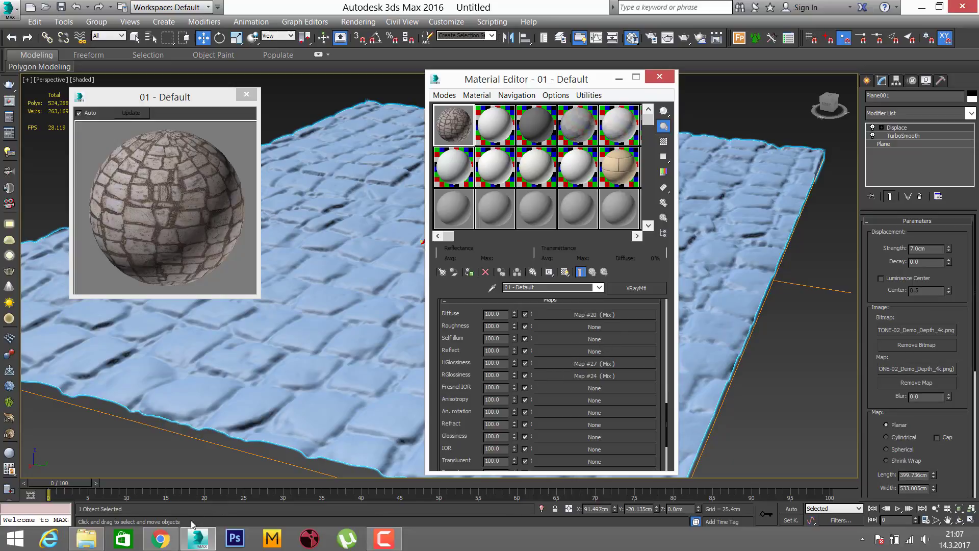
click(160, 538)
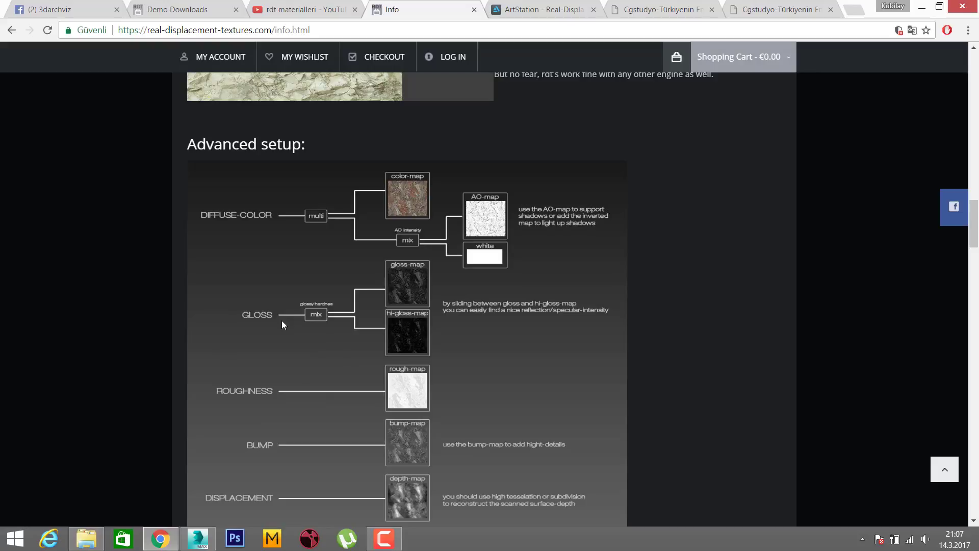
- Start a Bitmap map on the Roughness channel, checking the site's setup guide
click(194, 540)
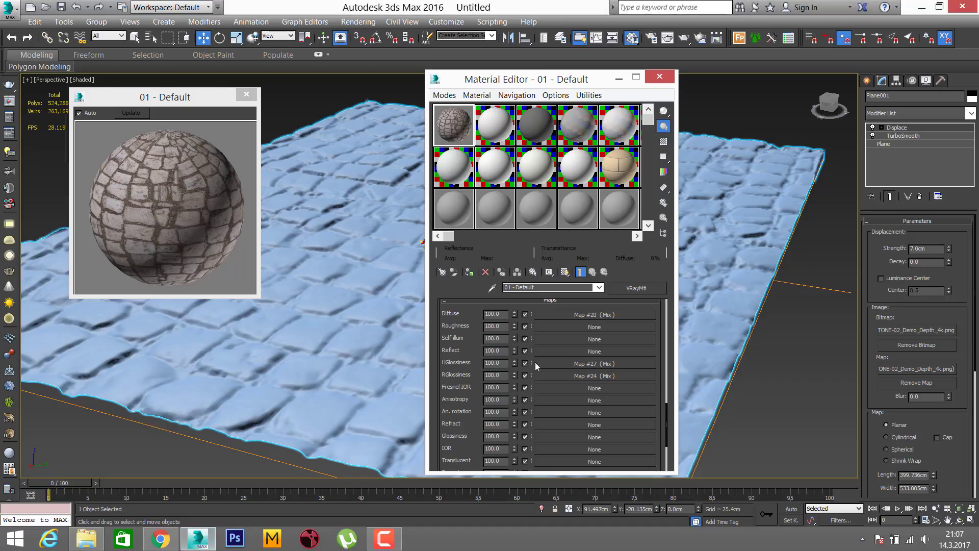
click(551, 326)
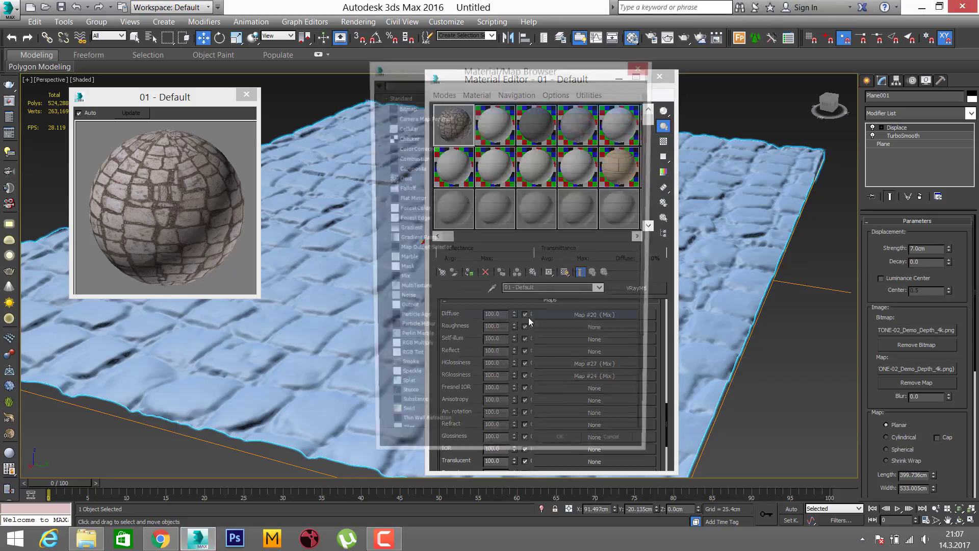
click(446, 102)
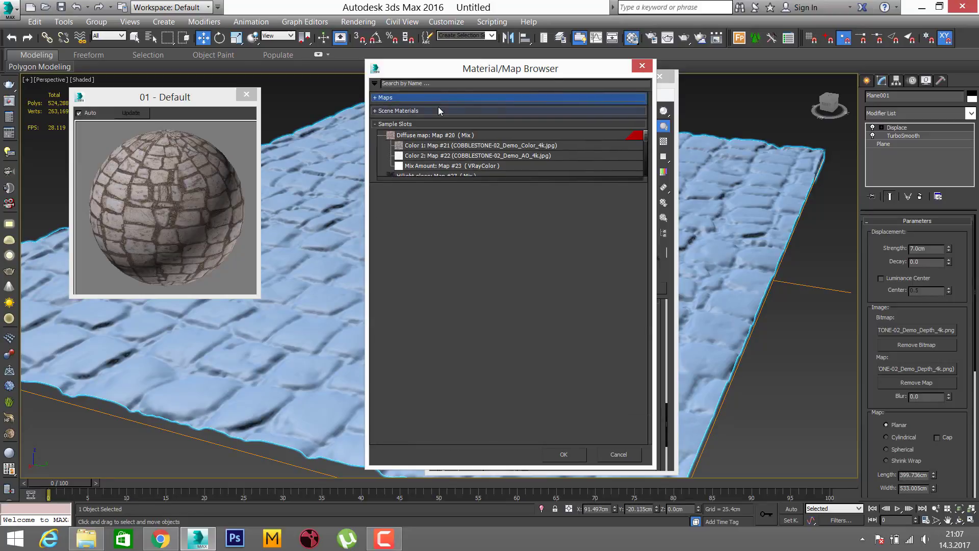
click(642, 65)
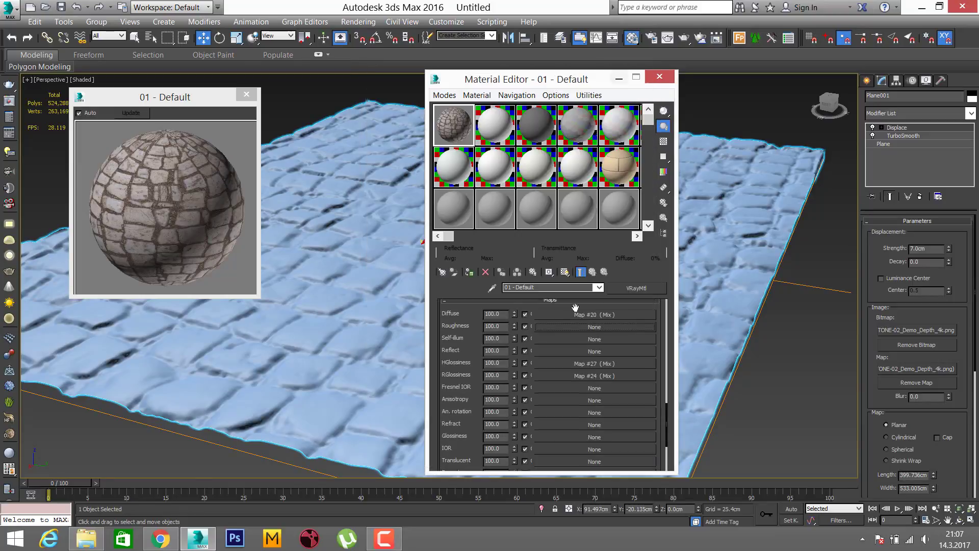
click(582, 325)
click(423, 105)
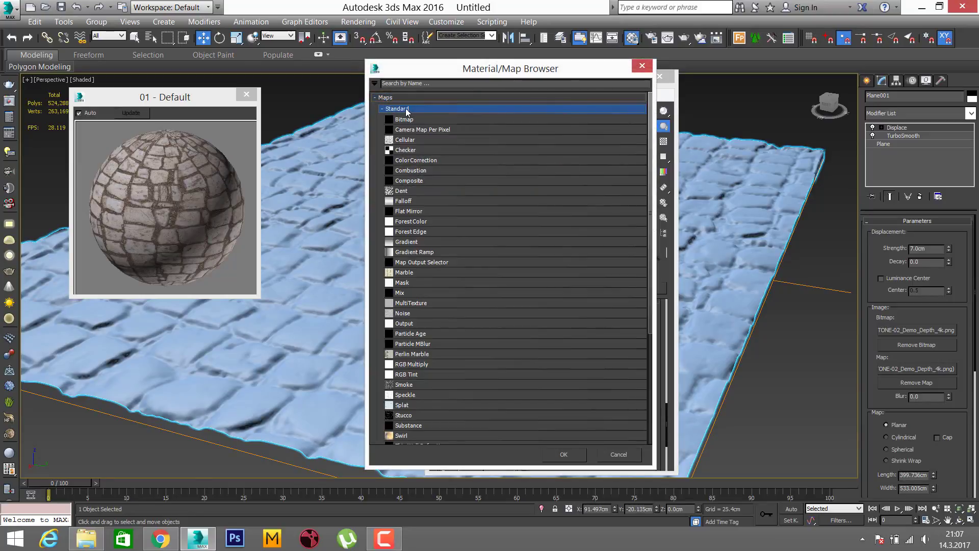
double_click(413, 120)
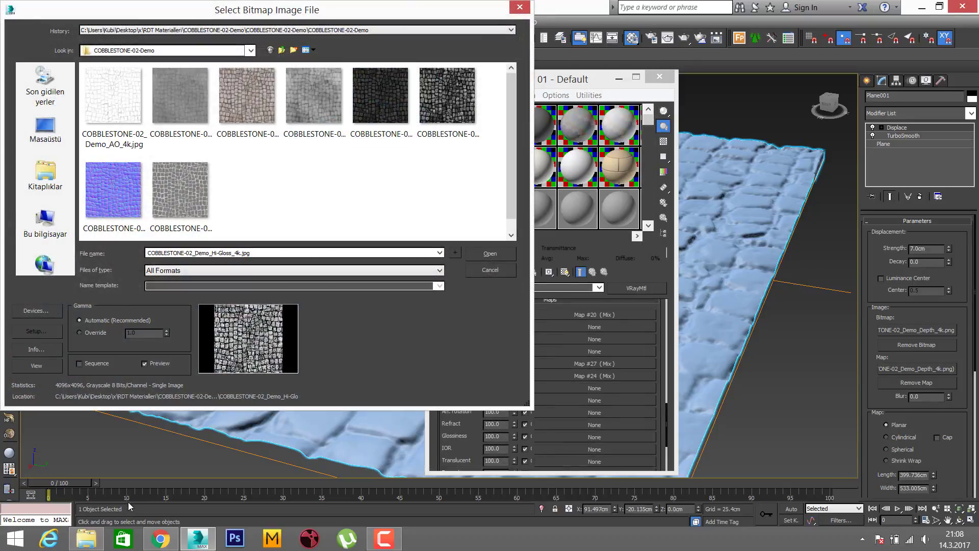
click(158, 533)
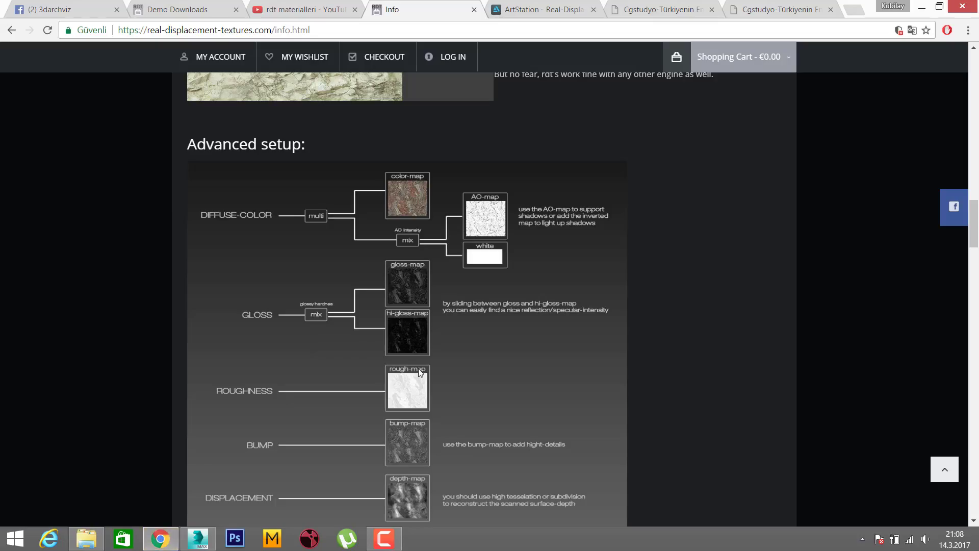
click(198, 537)
- Load COBBLESTONE-02_Demo_Roughness_4k.jpg with real-world scale off and blur 0.5
click(208, 207)
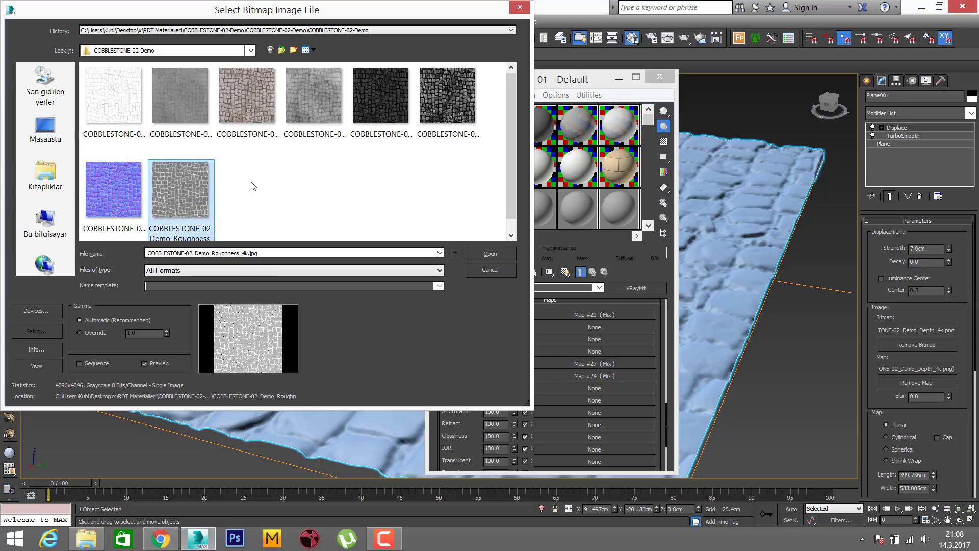
click(482, 254)
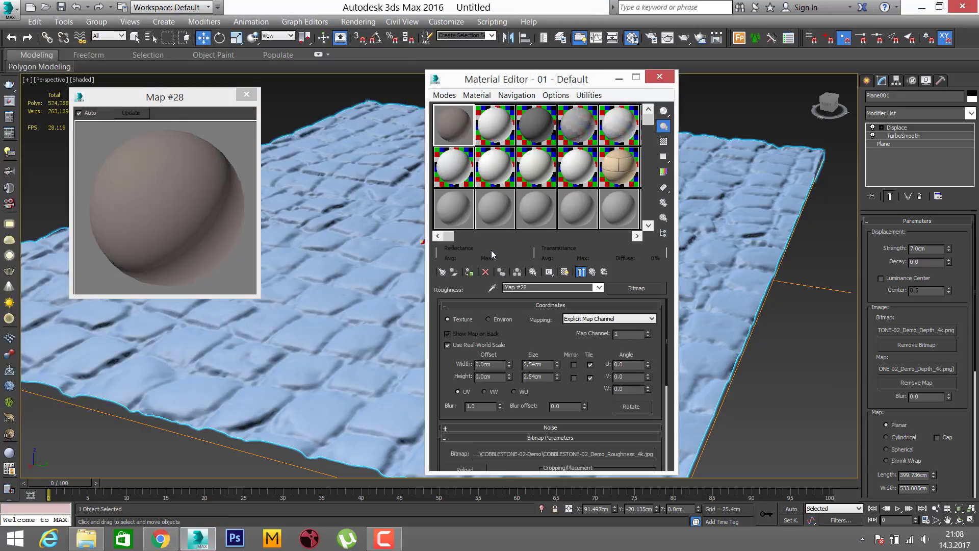
click(466, 346)
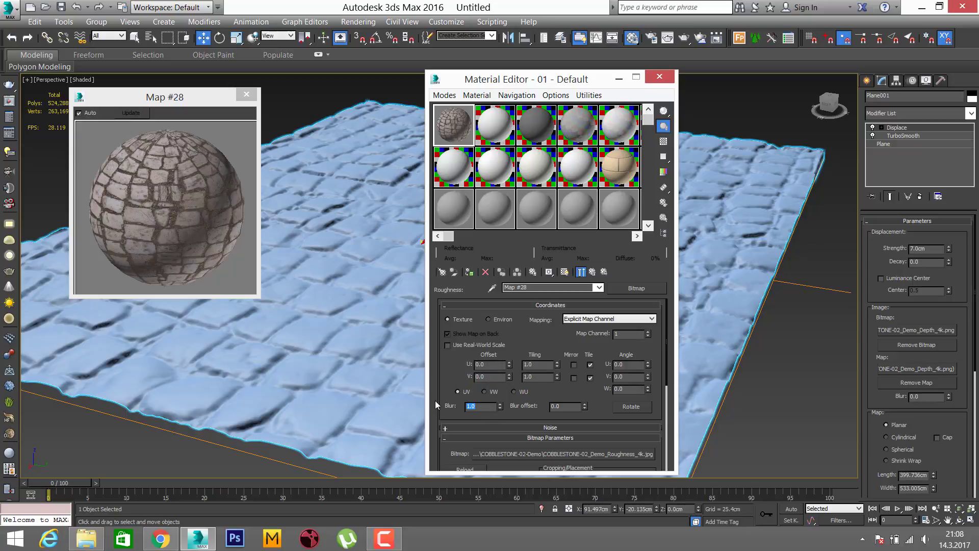
text(0.5)
key(Return)
click(592, 274)
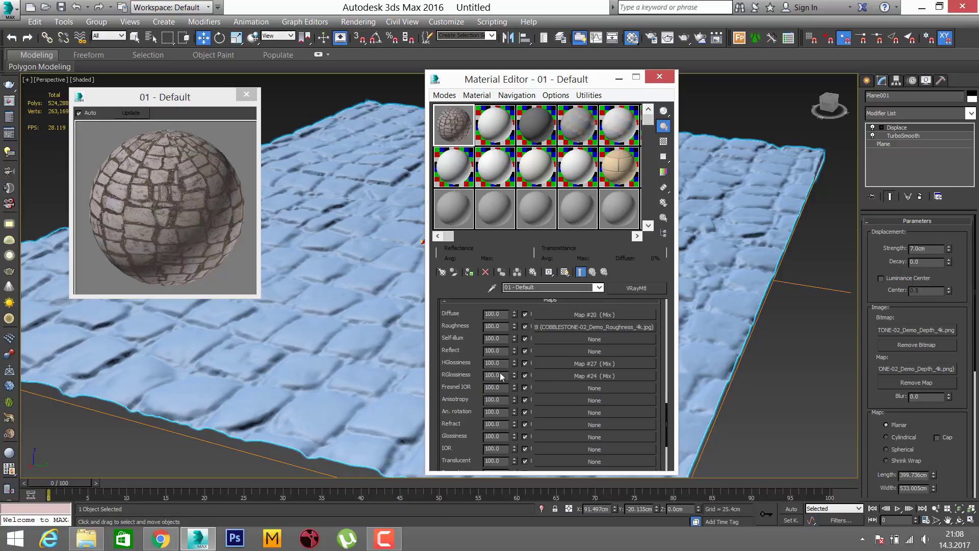
click(160, 538)
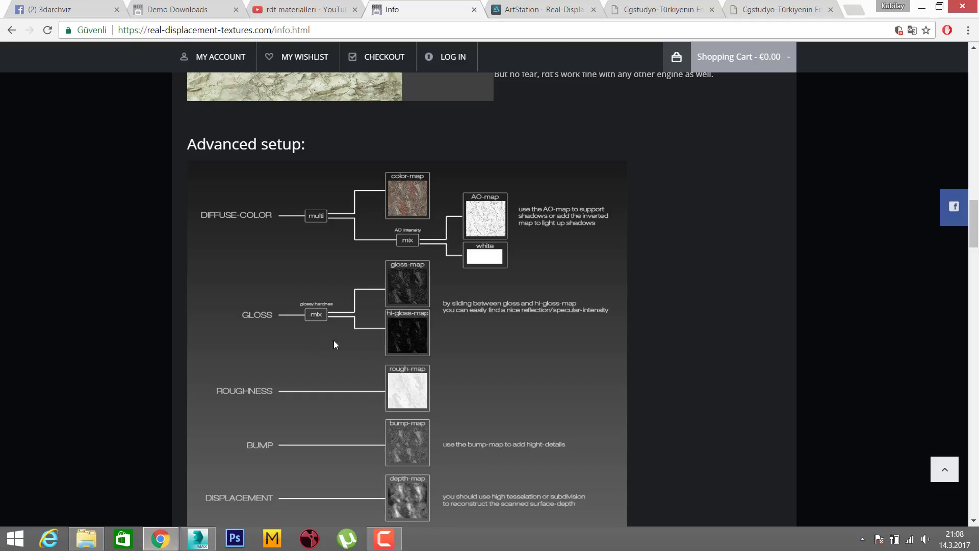
scroll(399, 248, down, 1)
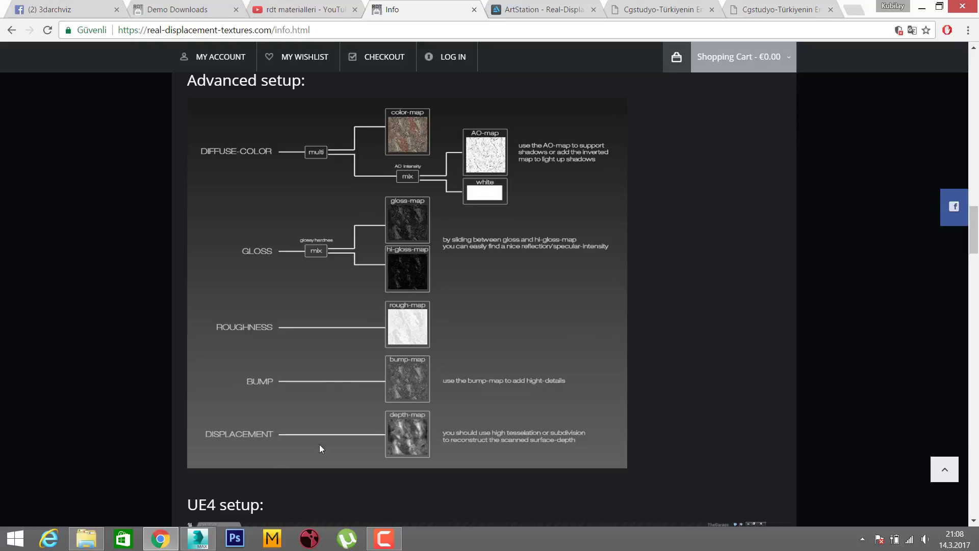
click(198, 538)
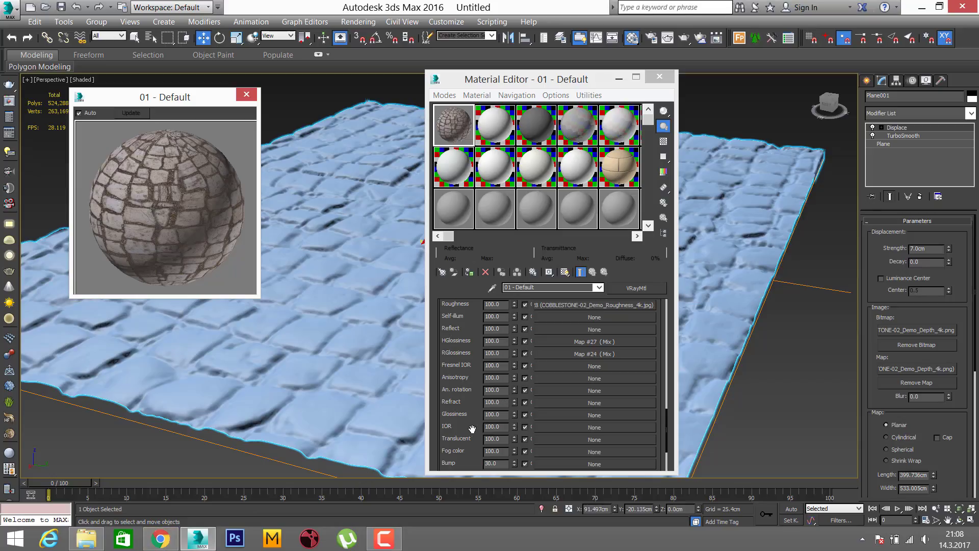
- Load COBBLESTONE-02_Demo_Normal_4k.jpg as the Bump bitmap (Map #29)
scroll(472, 428, down, 2)
click(557, 412)
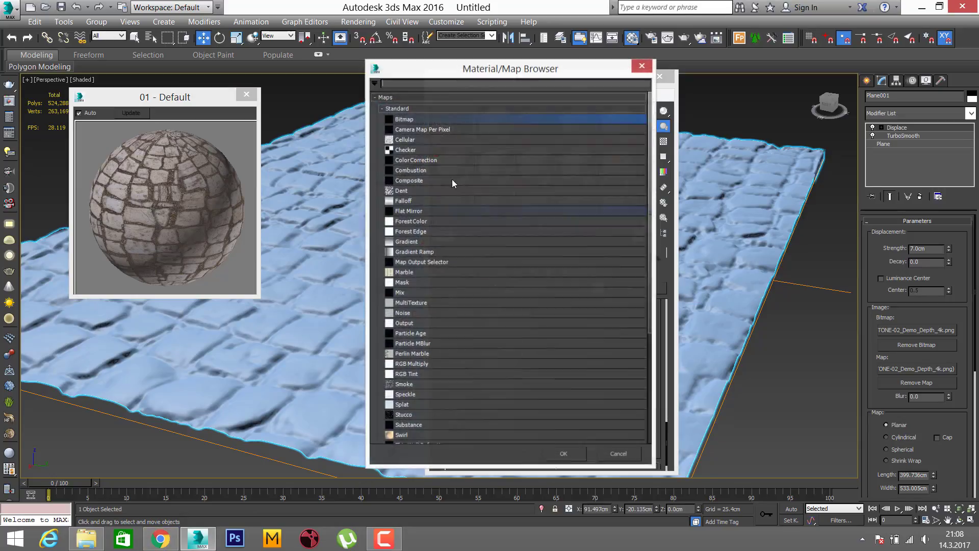
double_click(415, 120)
click(113, 190)
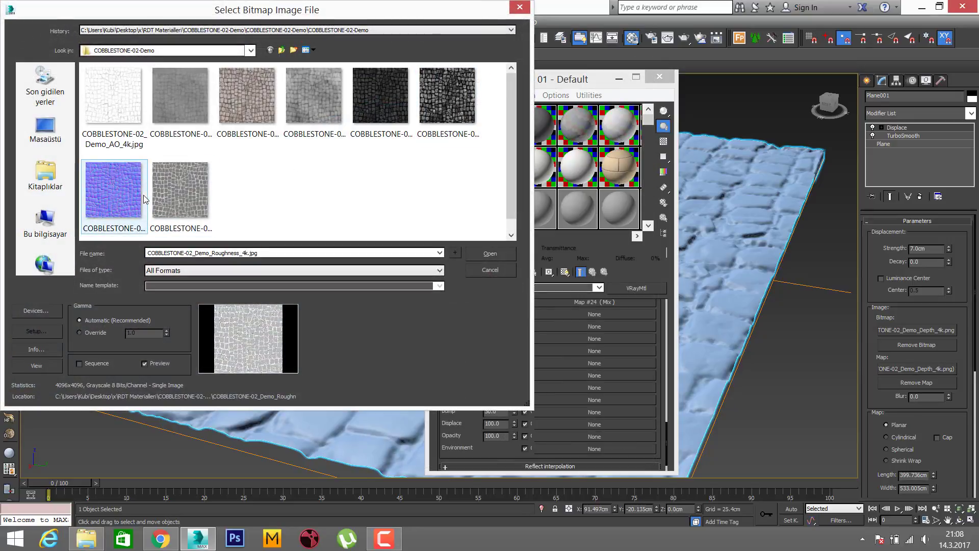
click(483, 252)
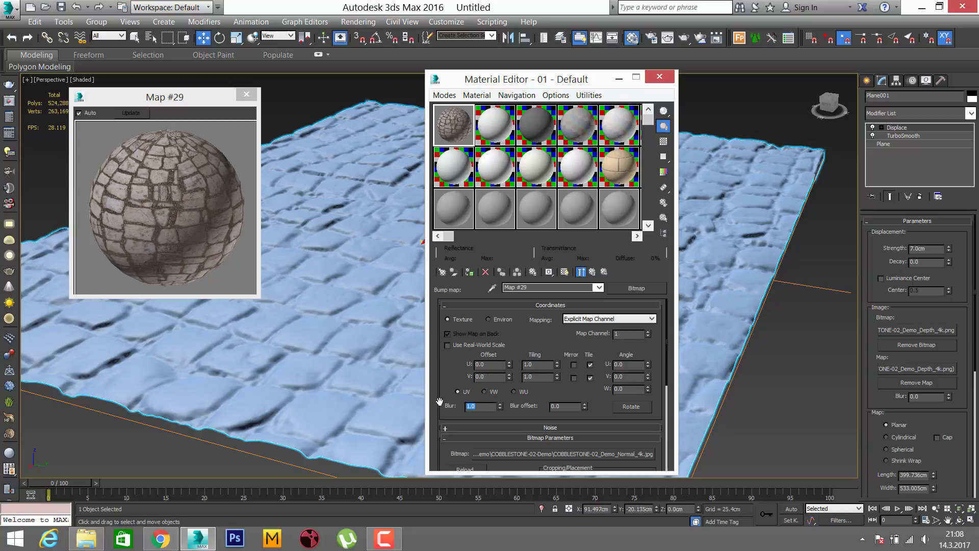
click(591, 271)
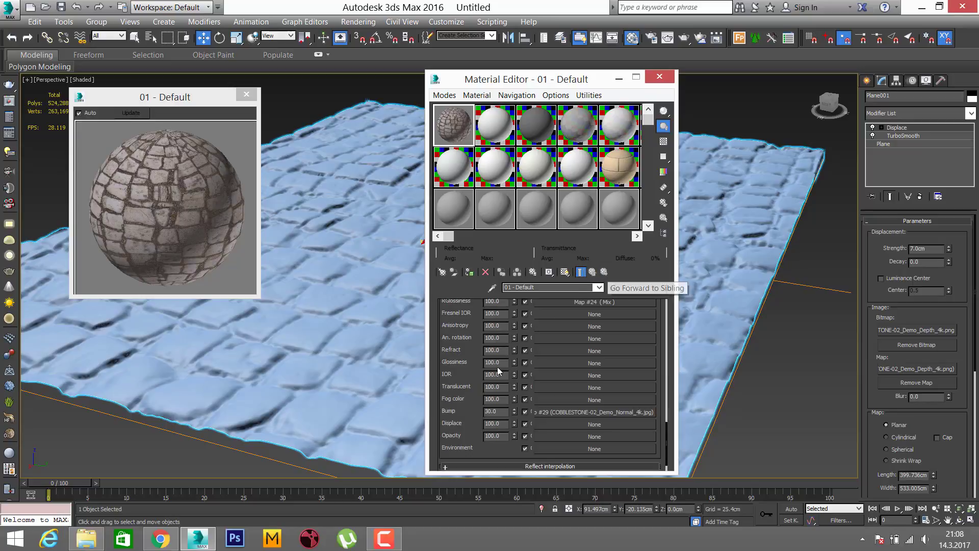
- Load COBBLESTONE-02_Demo_Depth_4k.png into Displace as Map #30, with real-world scale off
click(546, 425)
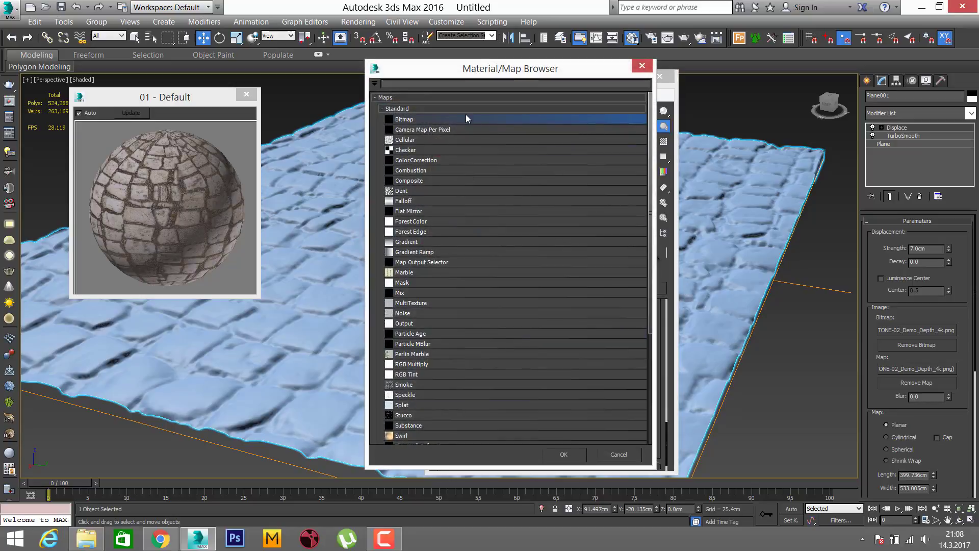
double_click(461, 118)
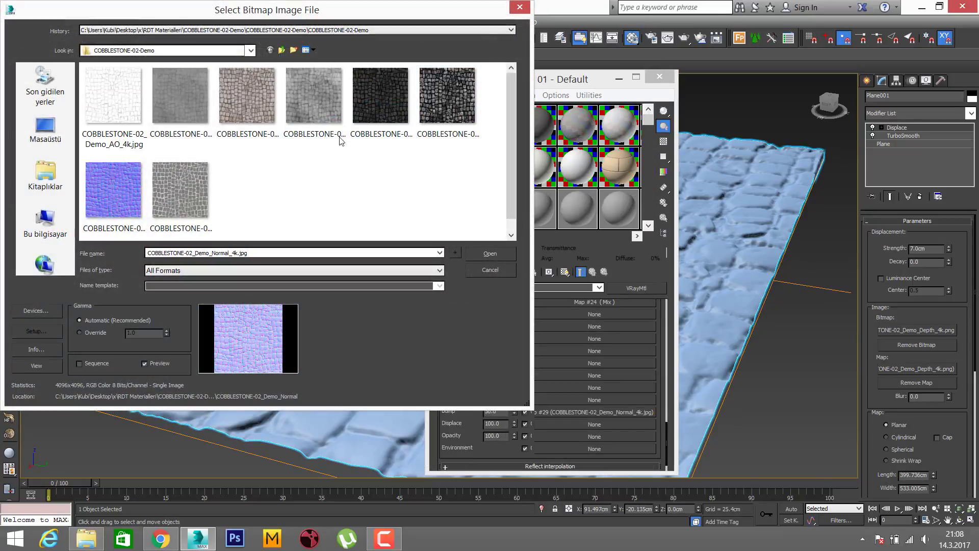
click(323, 112)
click(197, 90)
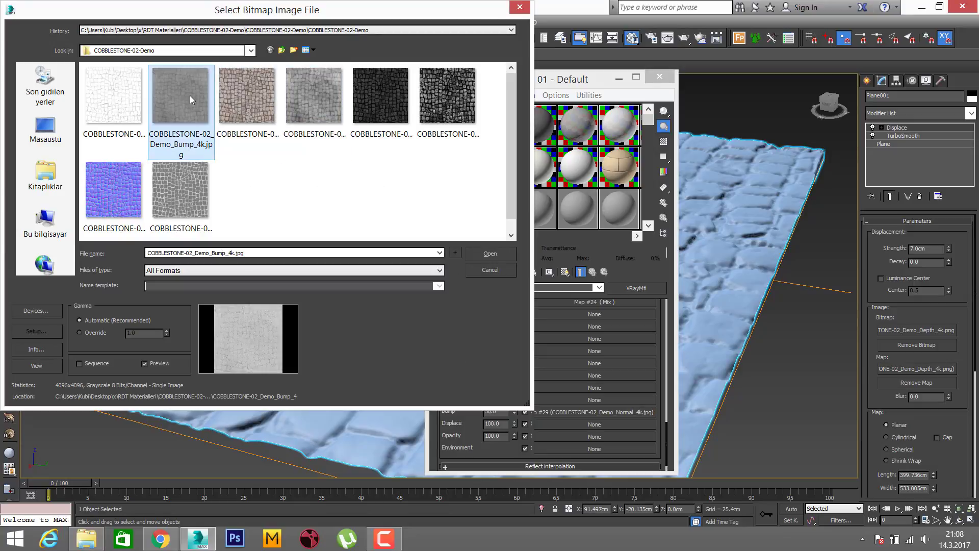
click(127, 184)
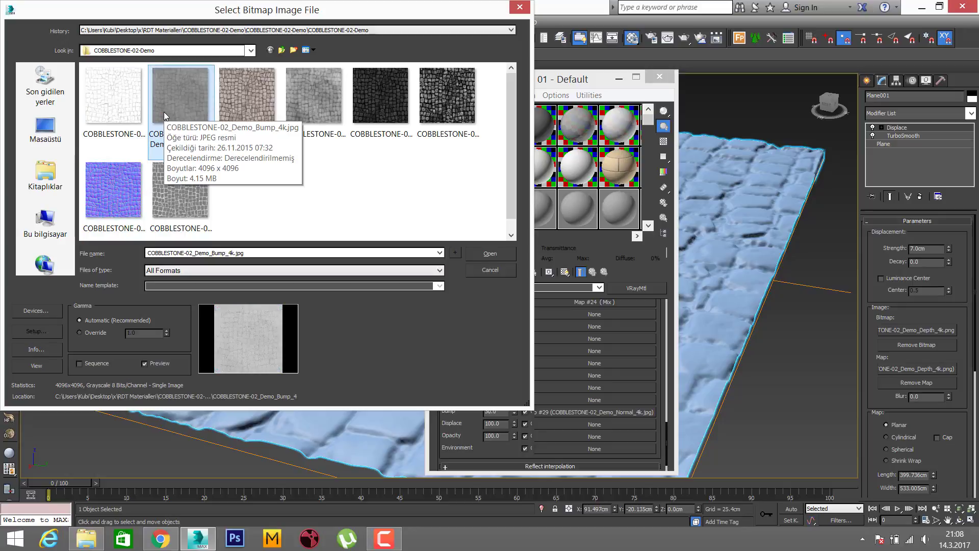
click(128, 111)
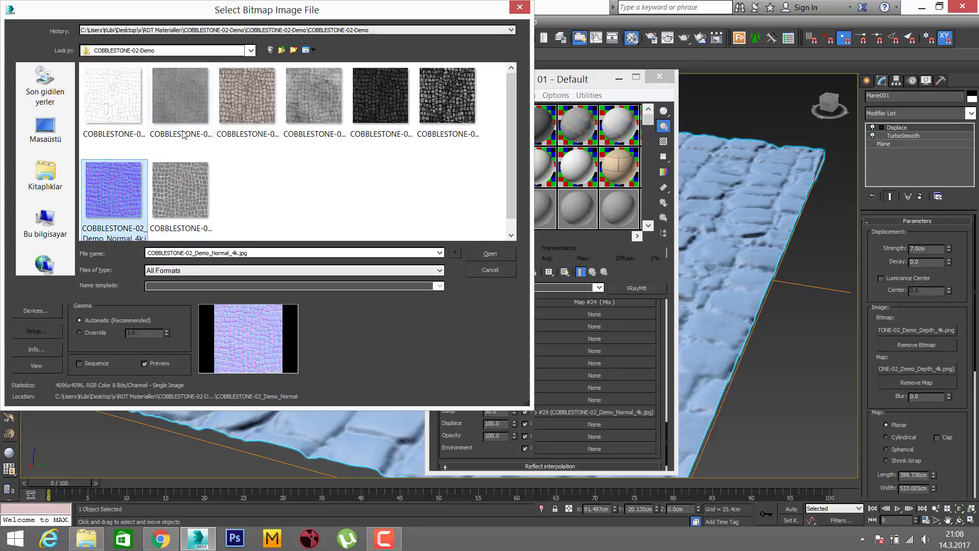
click(290, 121)
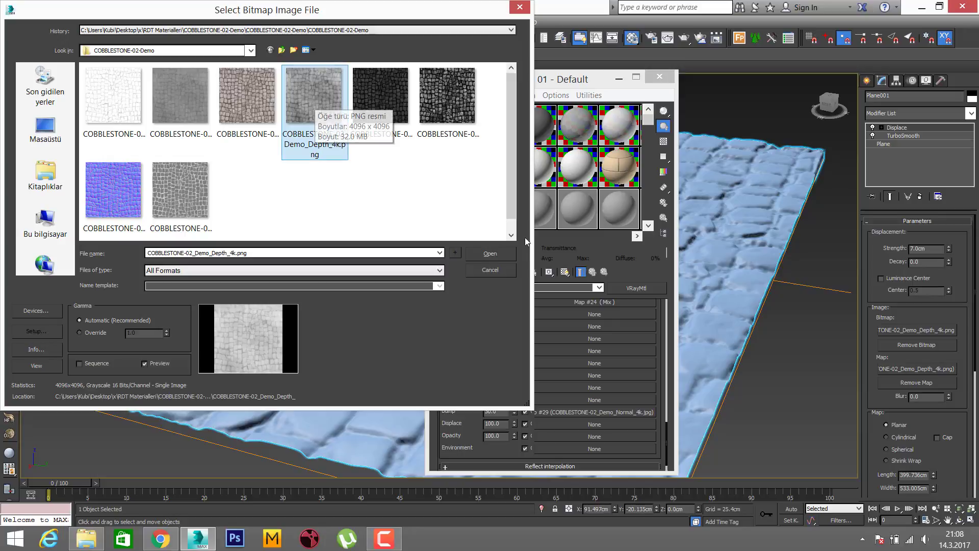
click(490, 254)
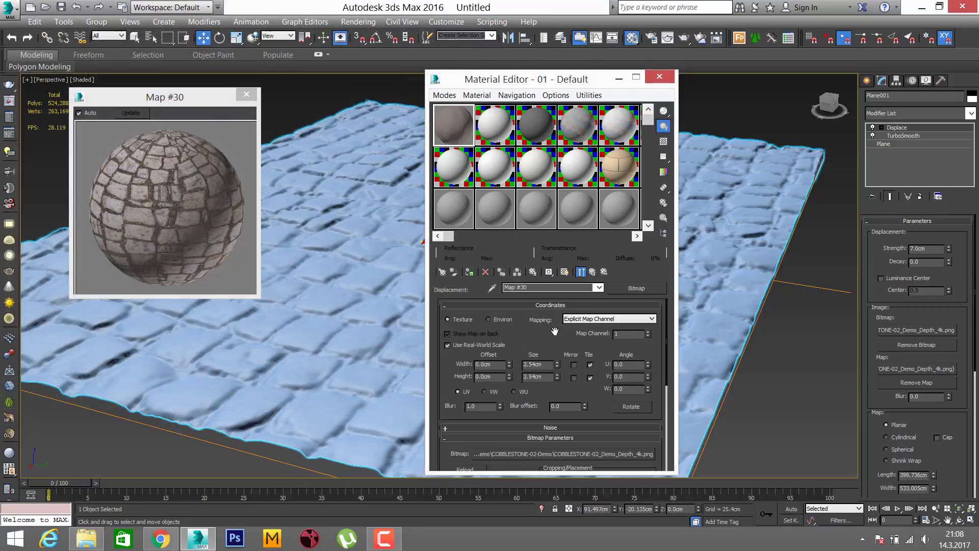
click(469, 347)
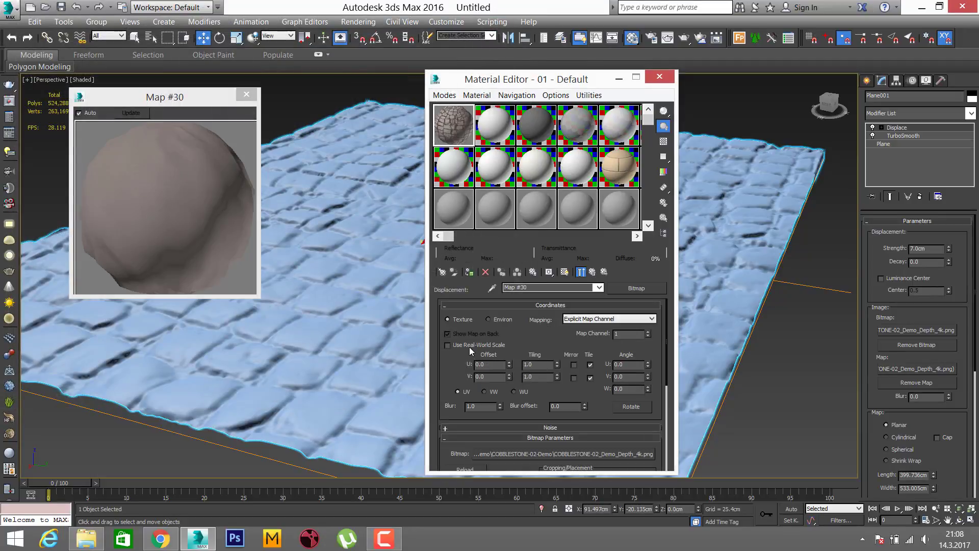
click(592, 272)
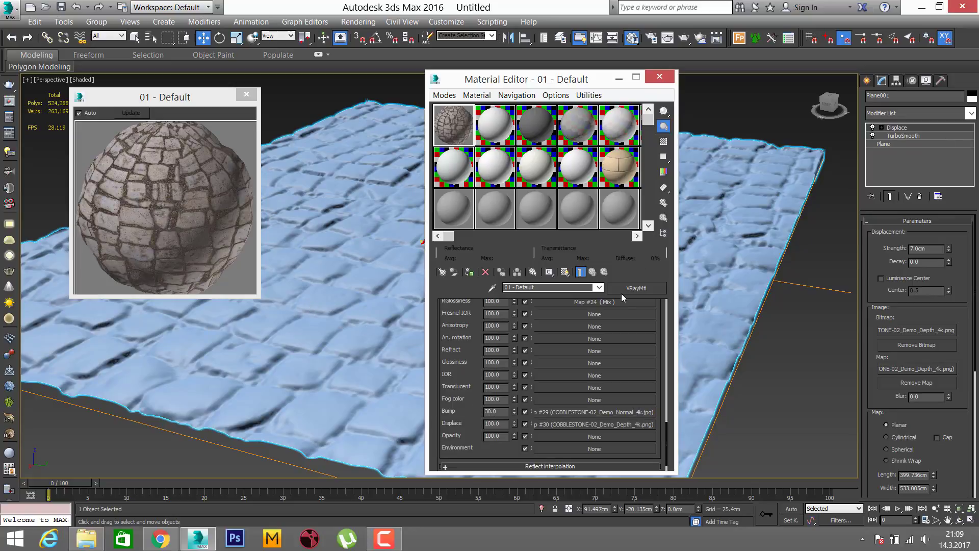
- Disable the material's displacement map and assign the cobblestone material to the plane
click(525, 423)
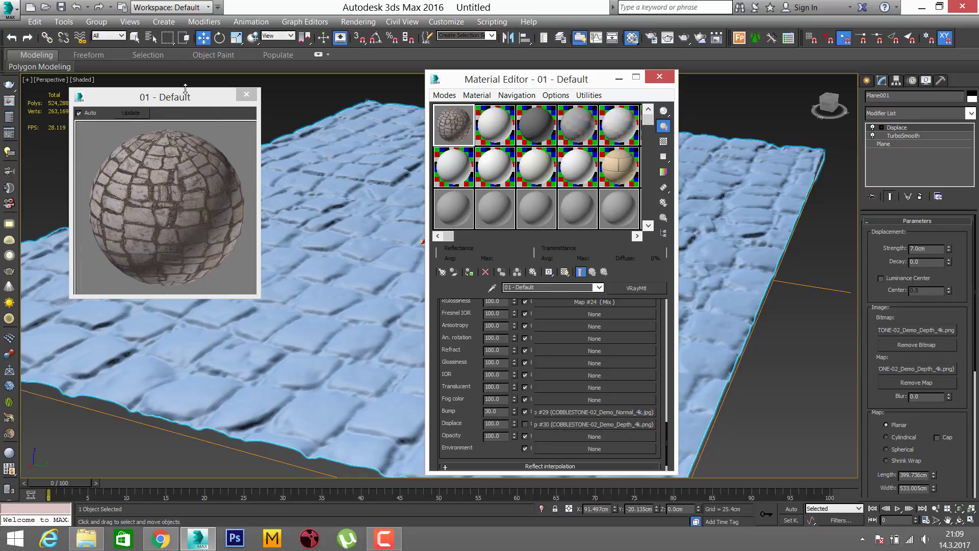
click(239, 93)
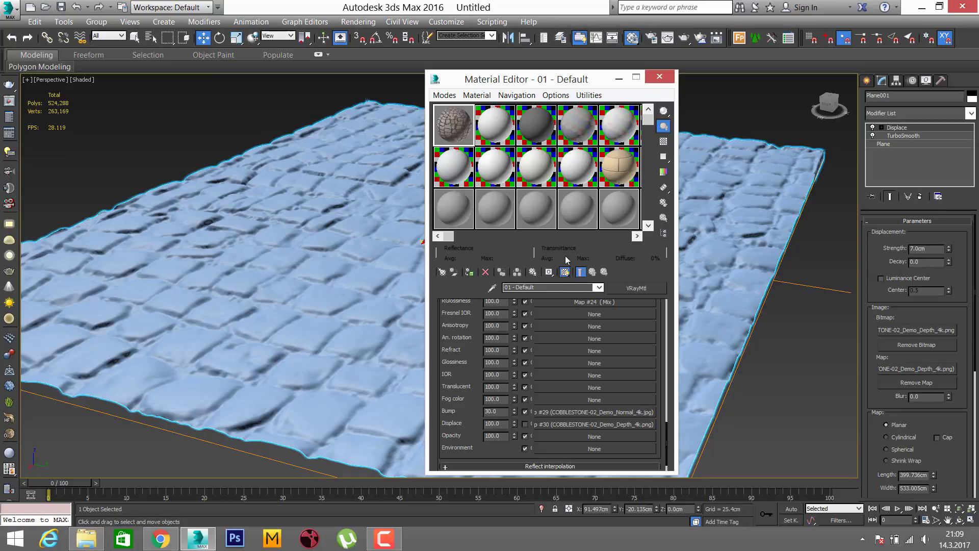
click(469, 273)
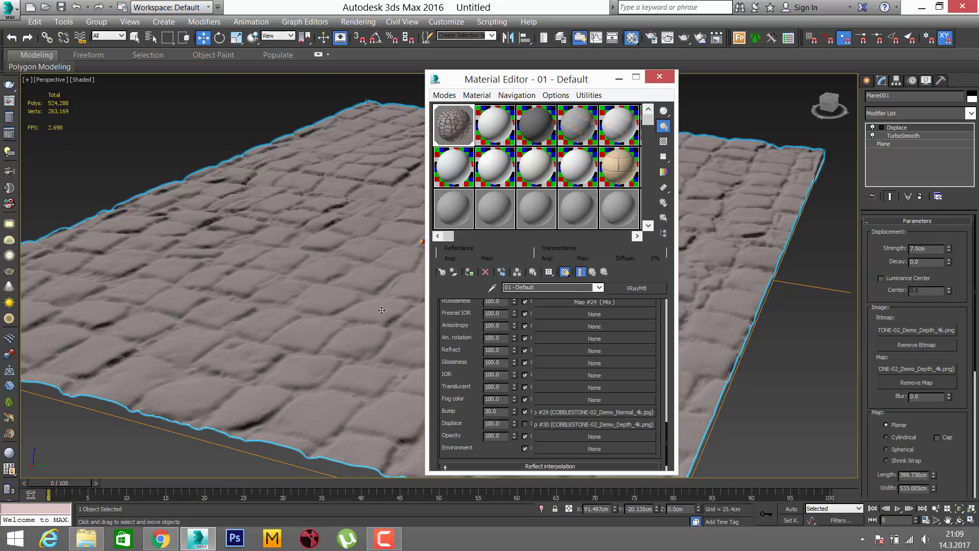
- Add a planar UVW Map modifier with Real-World Map Size off, then zoom to check the texture
click(906, 114)
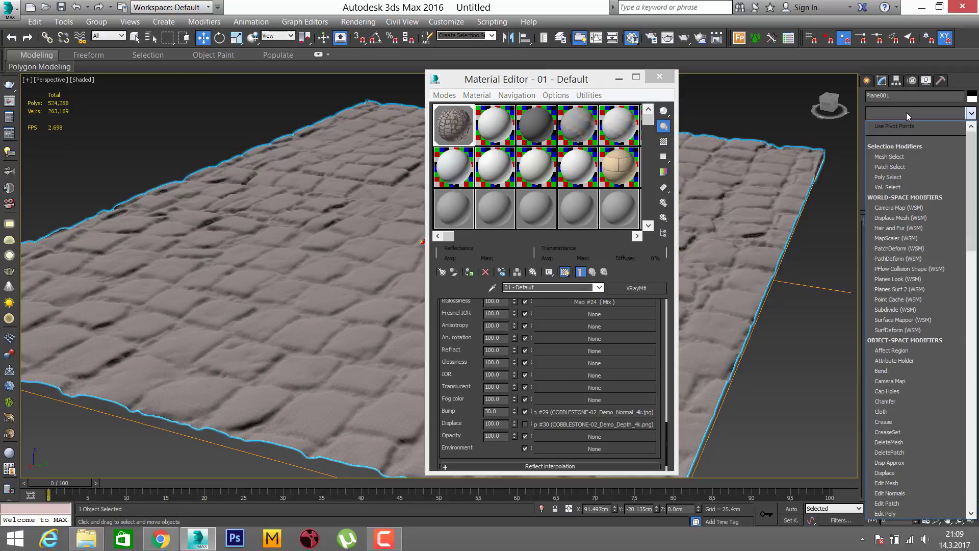
key(u)
key(Return)
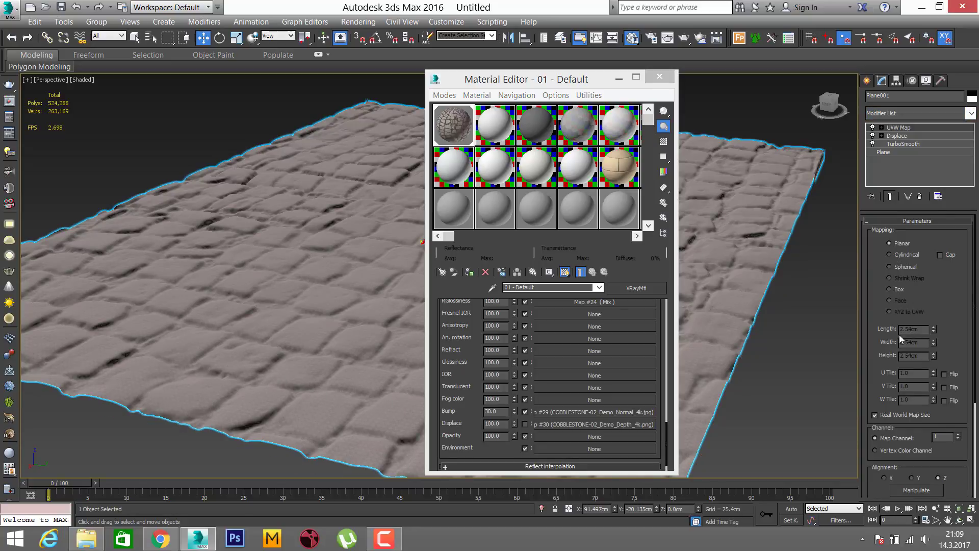
click(880, 414)
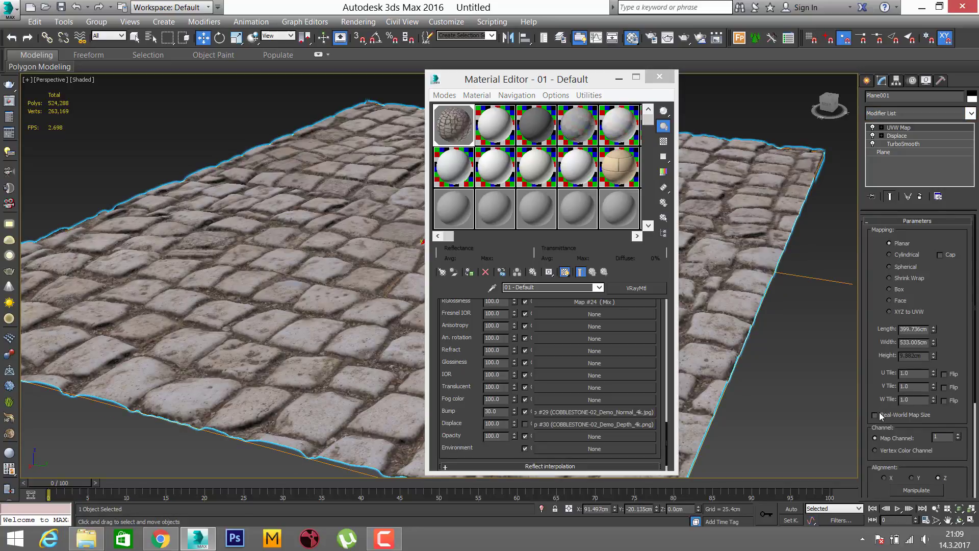
click(618, 81)
scroll(498, 306, up, 2)
scroll(499, 316, up, 5)
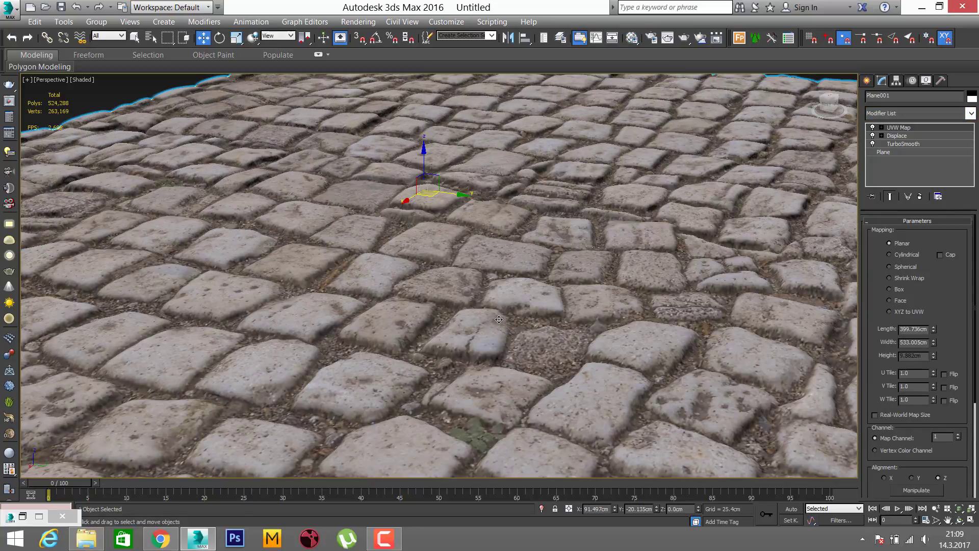
scroll(499, 319, up, 3)
scroll(506, 300, down, 4)
scroll(502, 295, down, 4)
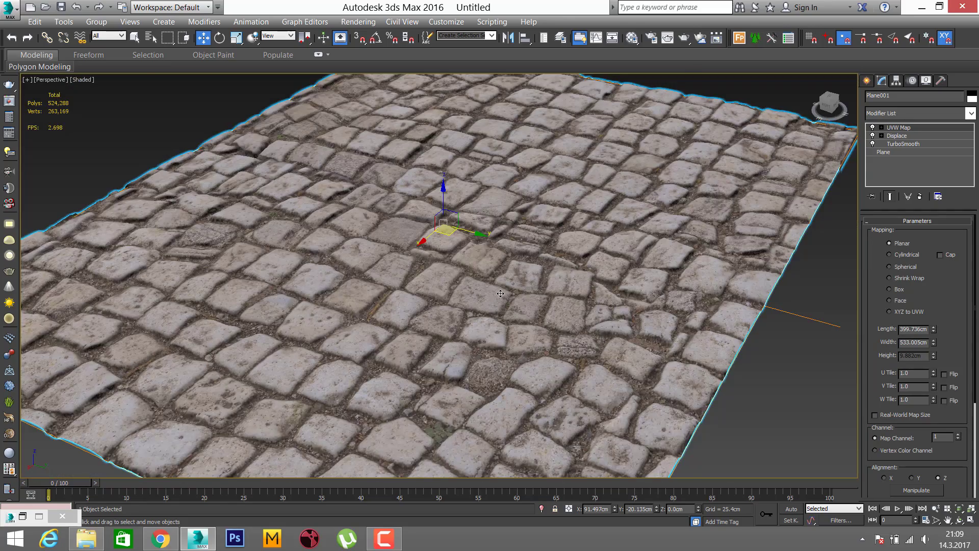
scroll(522, 299, up, 3)
scroll(514, 247, up, 3)
scroll(505, 254, down, 3)
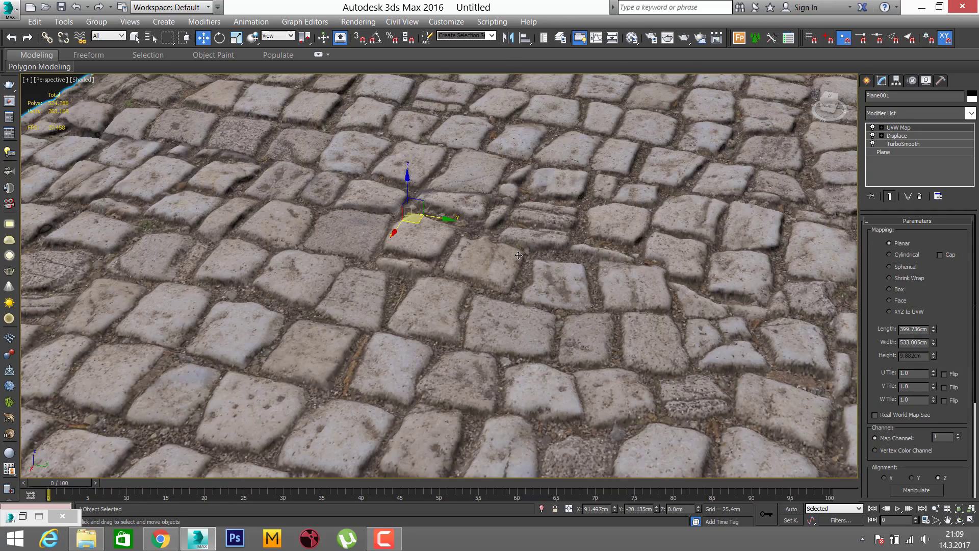
scroll(488, 229, up, 1)
scroll(488, 230, up, 2)
scroll(491, 222, down, 4)
scroll(494, 229, up, 2)
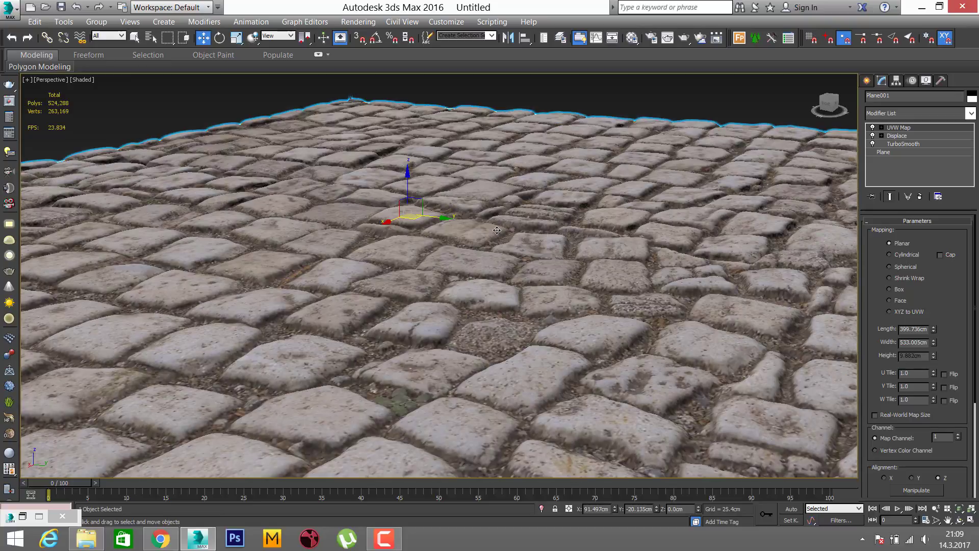
scroll(499, 245, down, 3)
scroll(499, 251, up, 1)
click(689, 375)
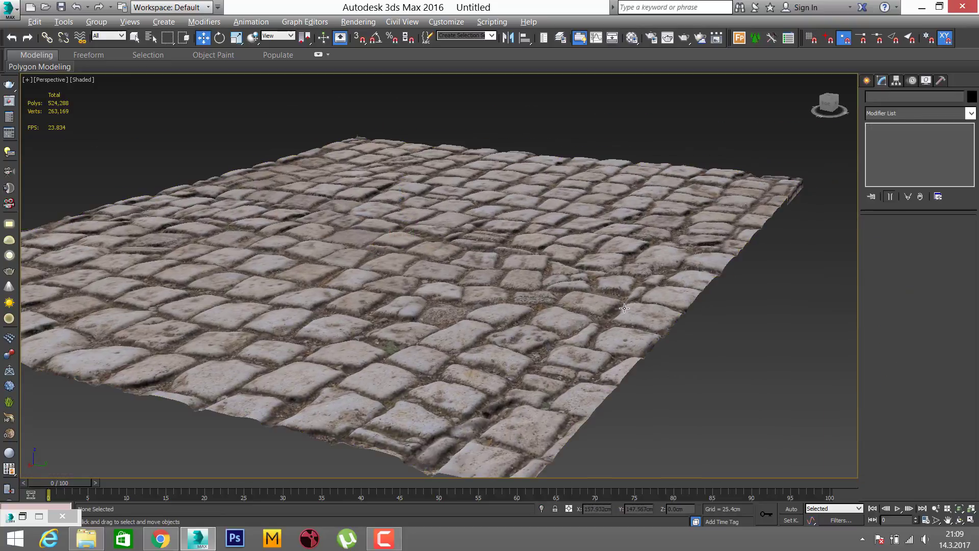
- Draw a VRay plane light across the cobblestone plane from a top-down view
mouse_move(619, 307)
alt+middle_down()
mouse_move(587, 347)
mouse_move(947, 65)
alt+middle_up()
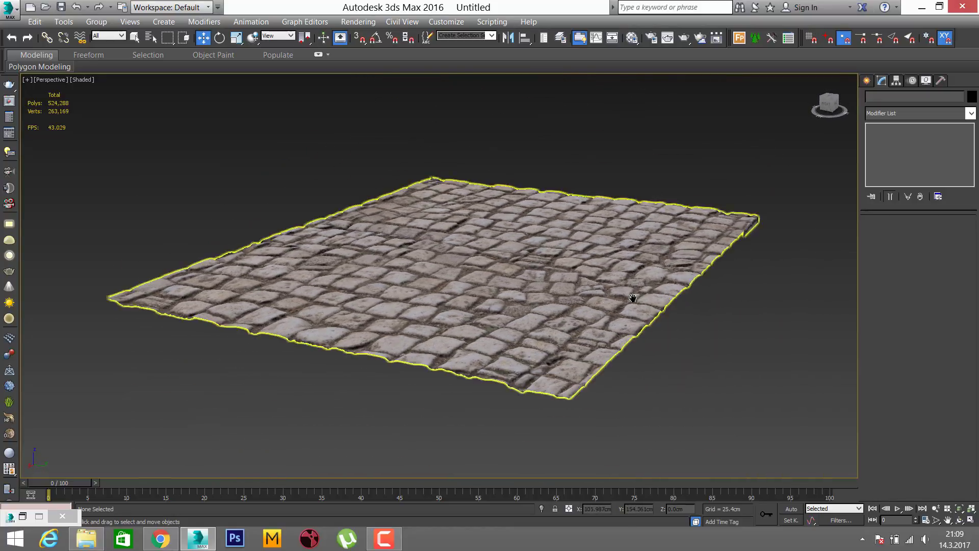
click(867, 82)
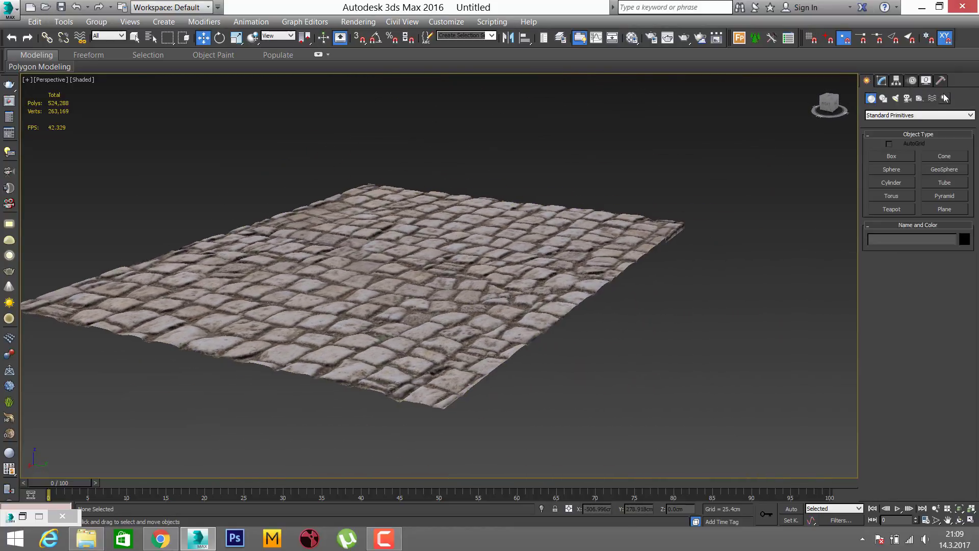
click(895, 98)
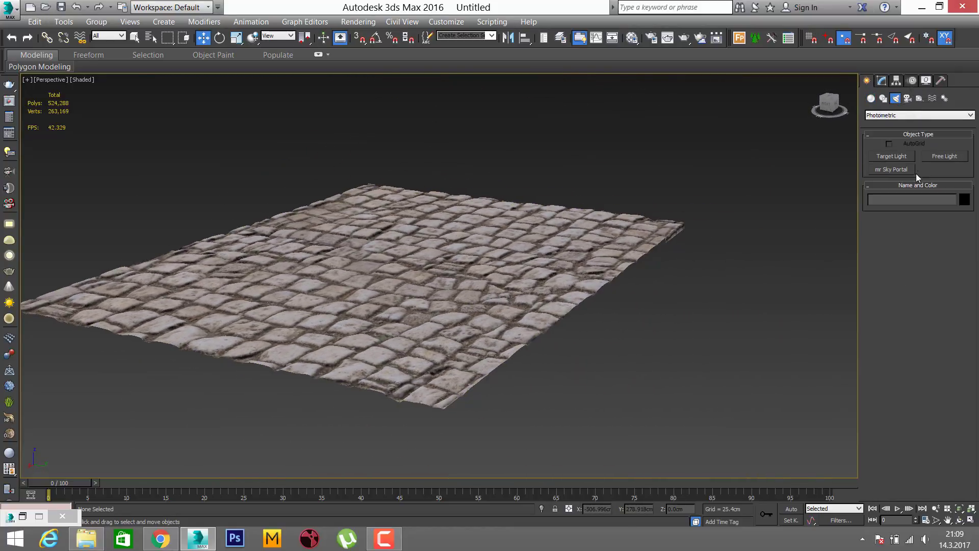
click(900, 117)
click(901, 139)
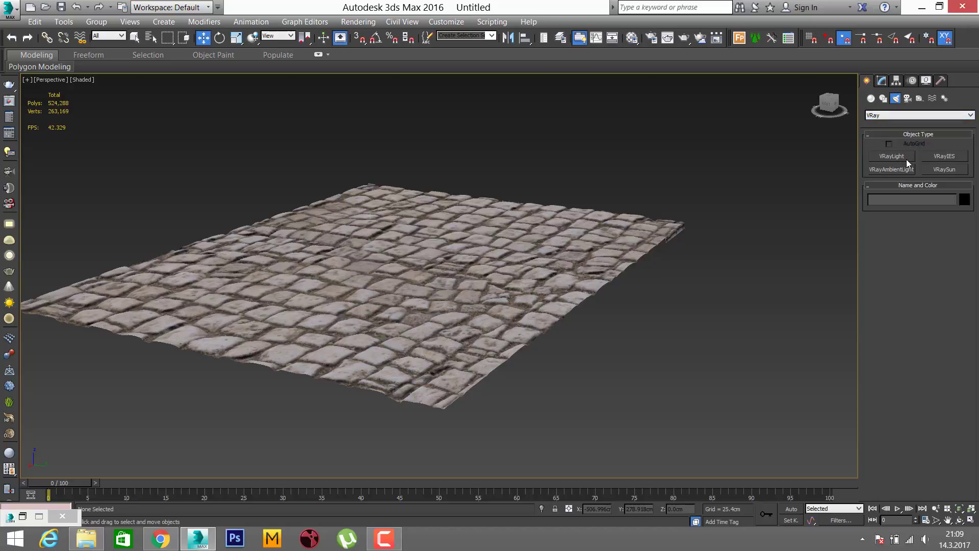
click(906, 157)
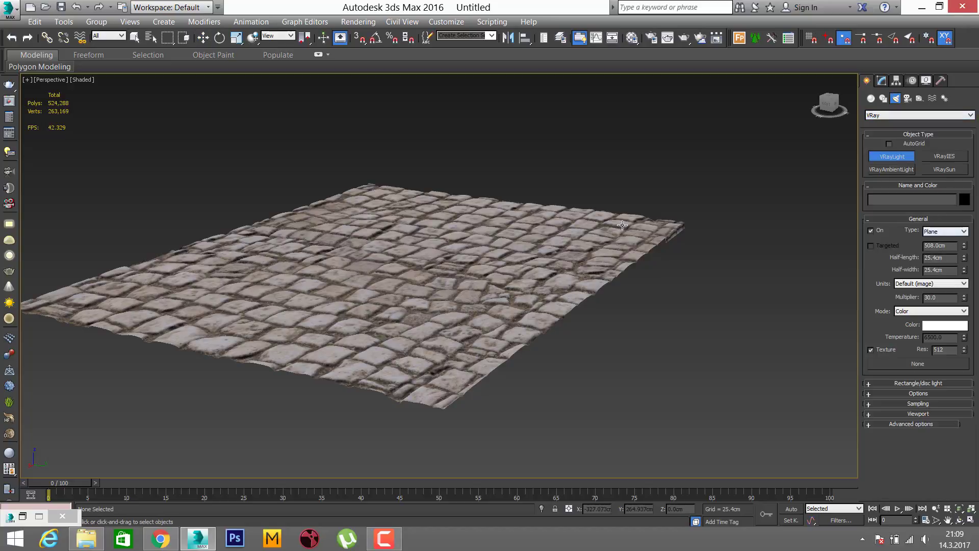
mouse_move(188, 190)
mouse_down()
mouse_move(614, 450)
mouse_move(430, 448)
mouse_up()
alt+middle_drag(430, 448, 468, 288)
- Raise VRayLight001 high above the cobblestone plane and orbit to check its placement
scroll(469, 289, down, 3)
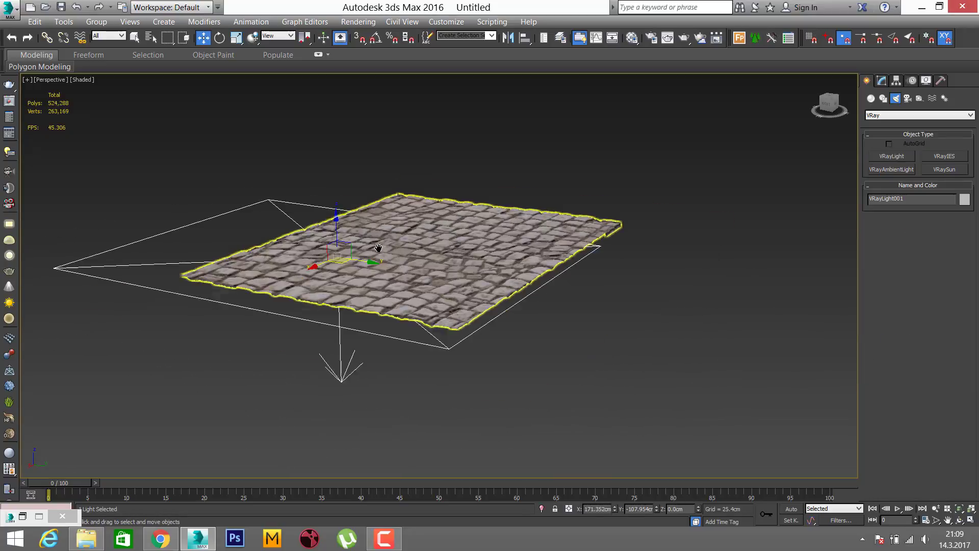
key(w)
drag(369, 255, 333, 41)
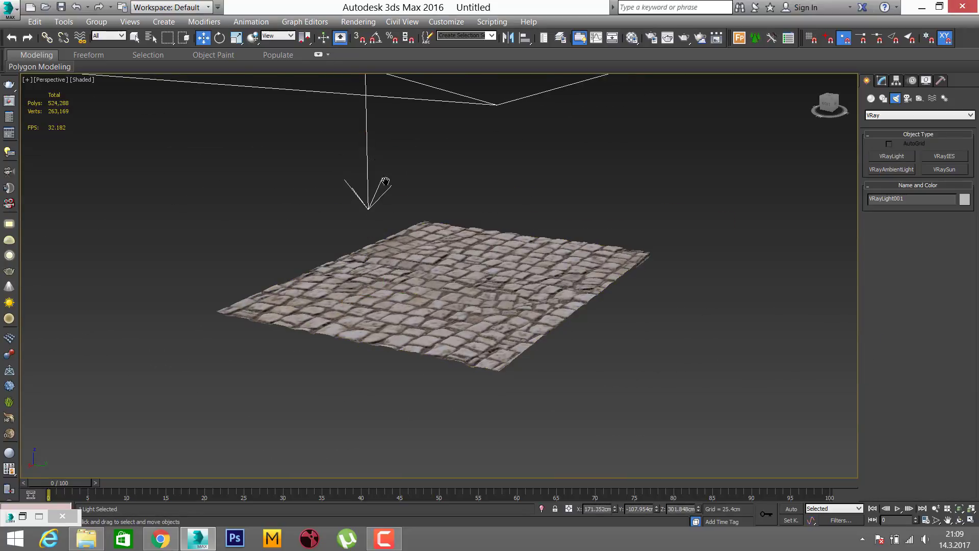
alt+middle_drag(353, 125, 372, 119)
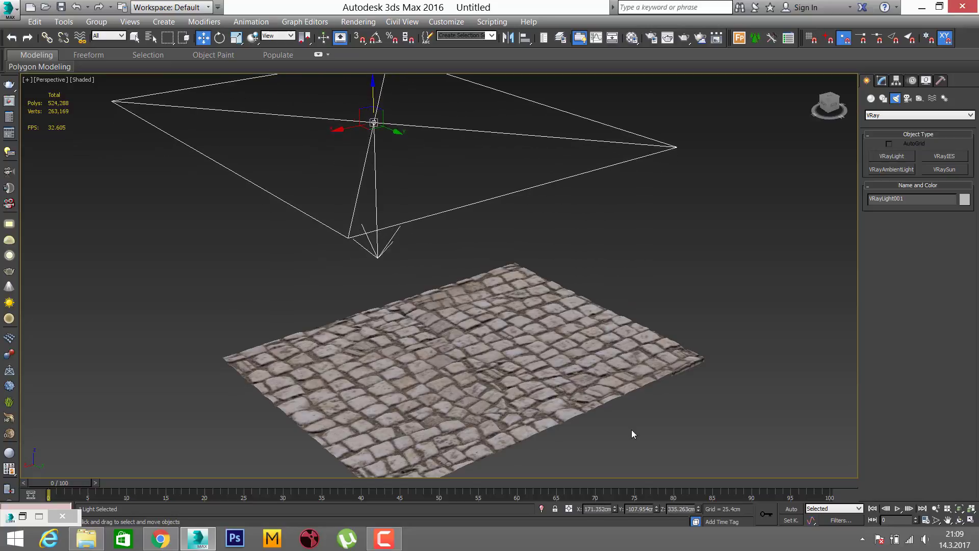
click(634, 431)
mouse_move(633, 431)
alt+middle_down()
mouse_move(563, 367)
mouse_move(564, 345)
alt+middle_up()
scroll(563, 367, up, 3)
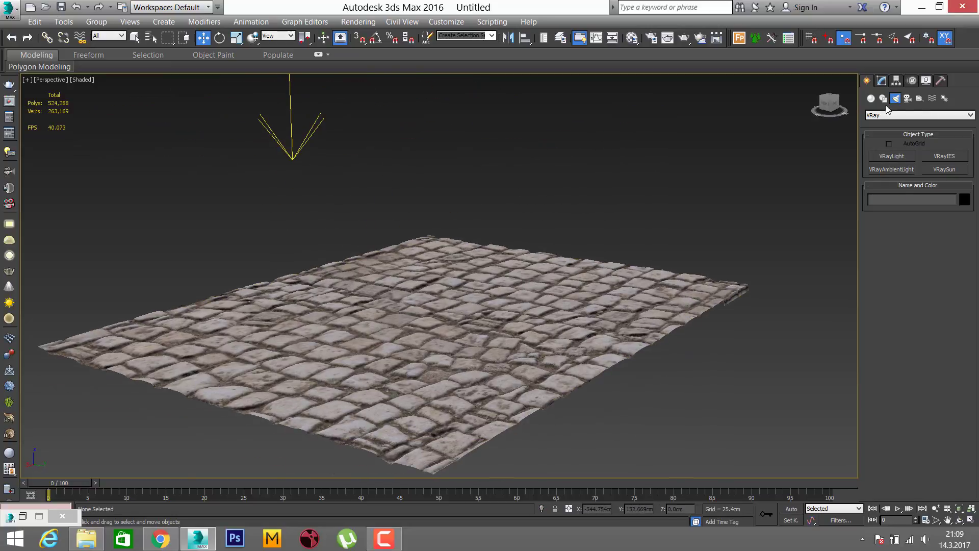
- Start a new VRayLight, look over its colour mode options, then cancel creation
click(882, 83)
click(906, 156)
click(930, 310)
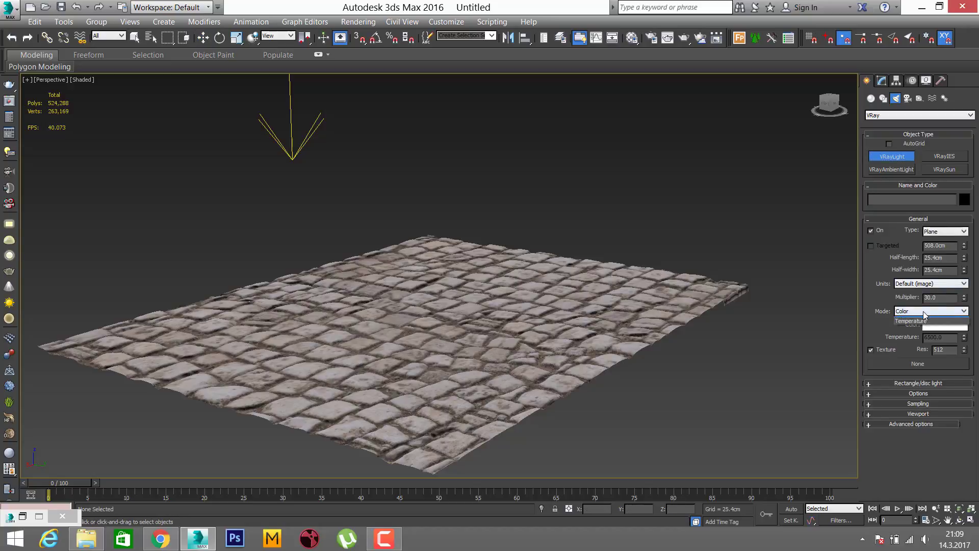
key(Escape)
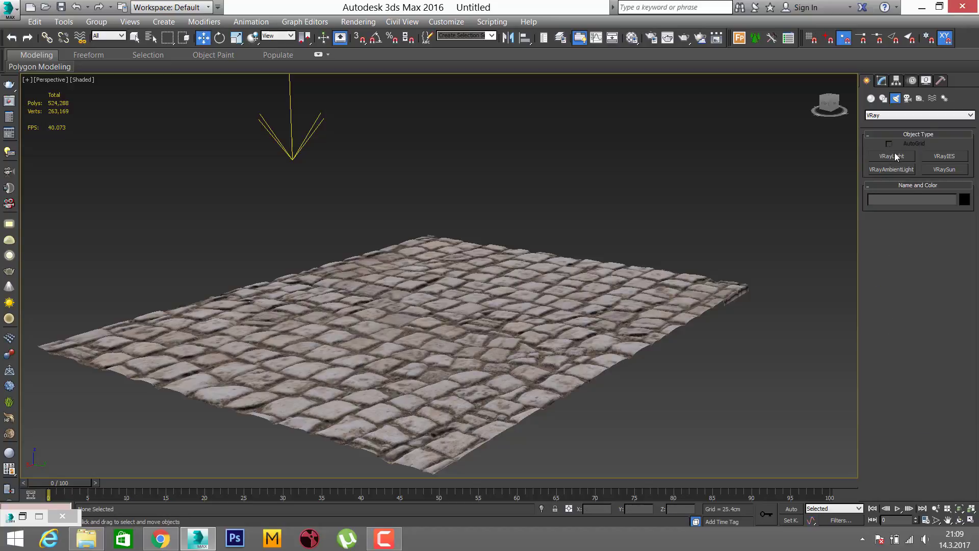
- Place VRayLight002 as a Dome-type V-Ray light in the viewport beside the plane
click(895, 156)
click(941, 231)
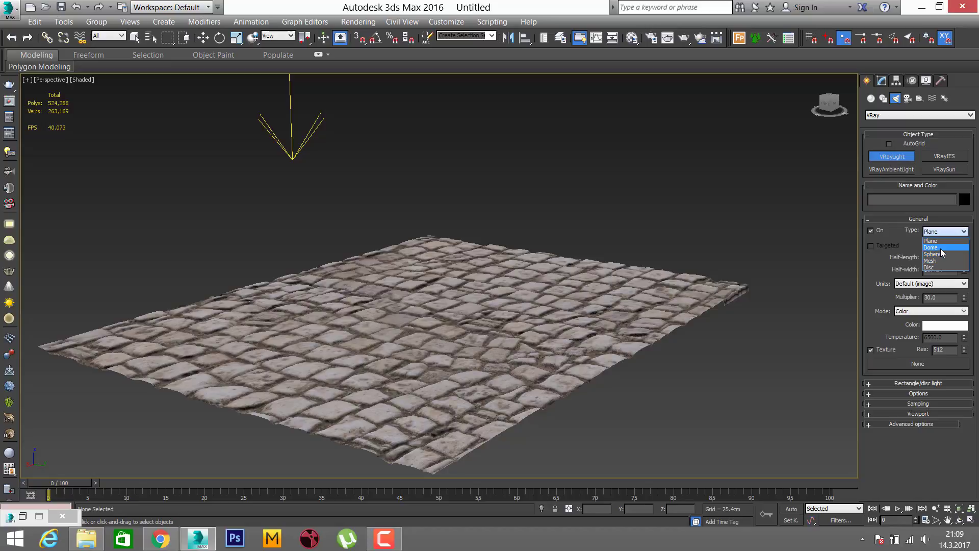
click(941, 249)
click(779, 265)
mouse_move(721, 265)
middle_down()
mouse_move(831, 274)
mouse_move(867, 263)
middle_up()
right_click(844, 90)
middle_drag(568, 187, 578, 192)
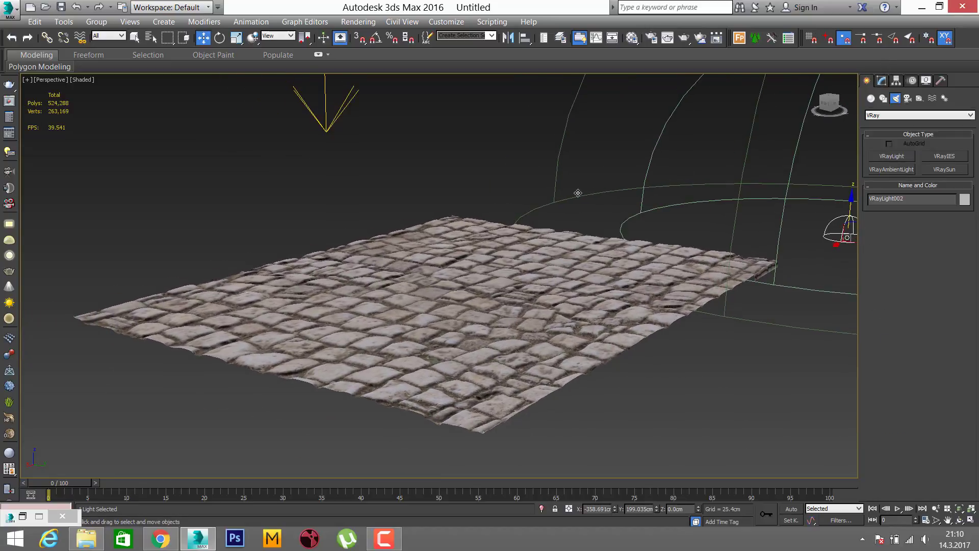
click(574, 182)
scroll(586, 265, up, 5)
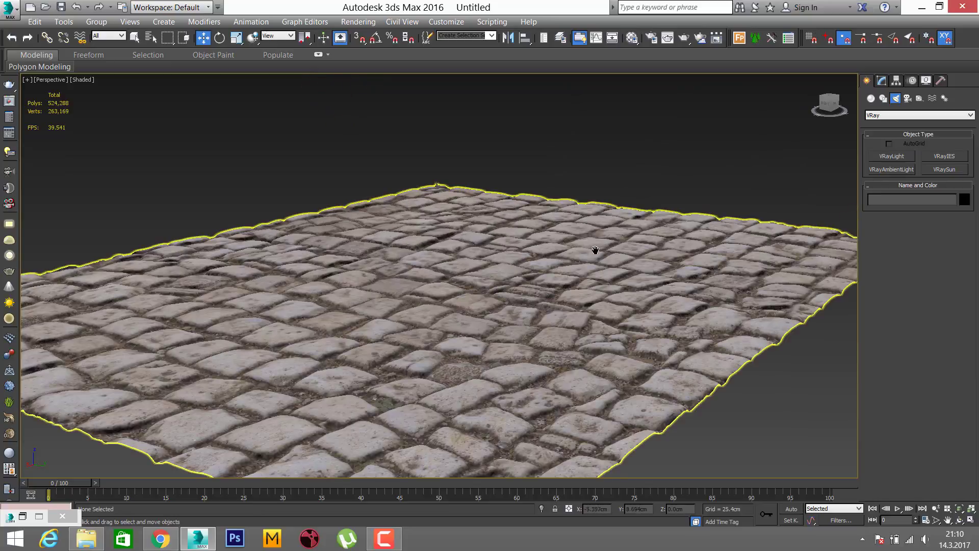
- Browse via Desktop to COBBLESTONE-02-Demo and save the scene as cobblestonea.max
mouse_move(595, 247)
middle_down()
mouse_move(594, 230)
mouse_move(613, 227)
middle_up()
click(38, 130)
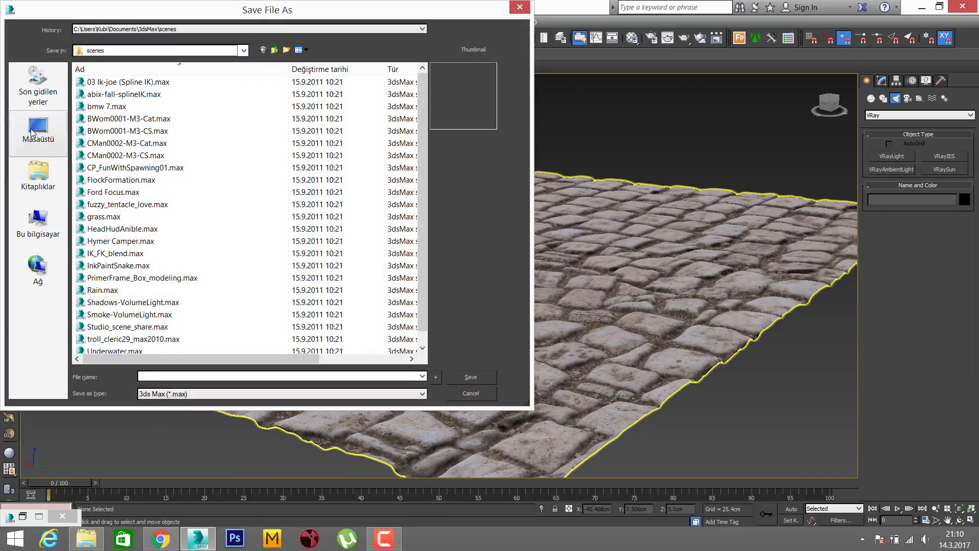
click(197, 28)
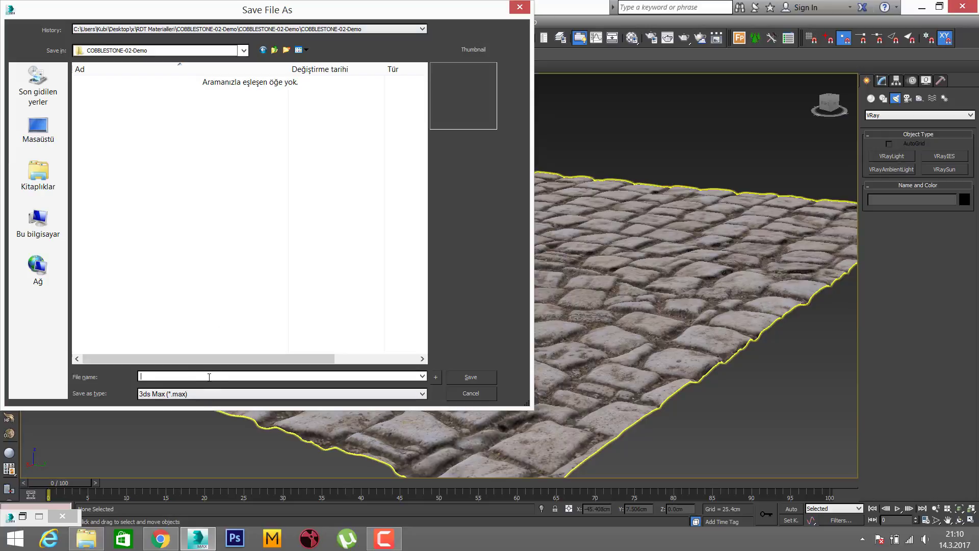
text(cobblest)
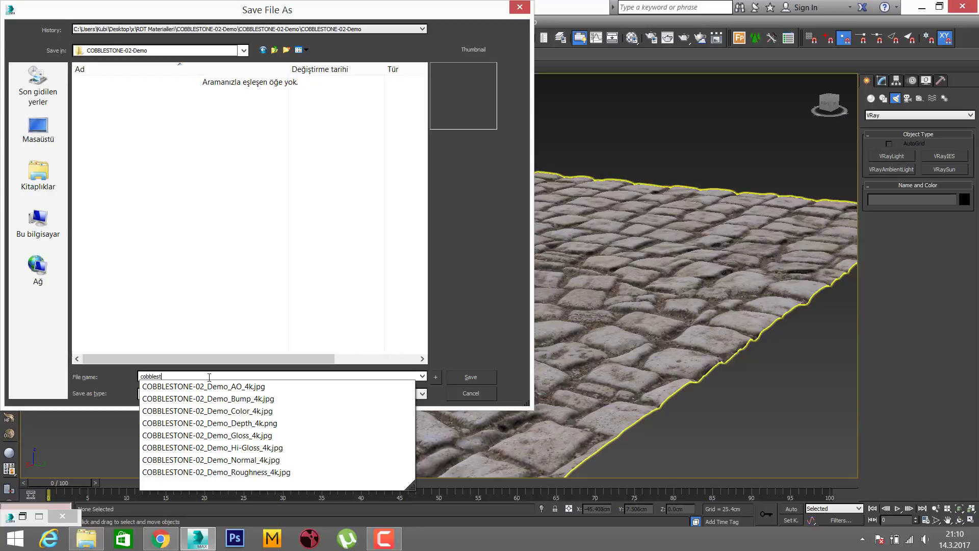
text(a)
key(Return)
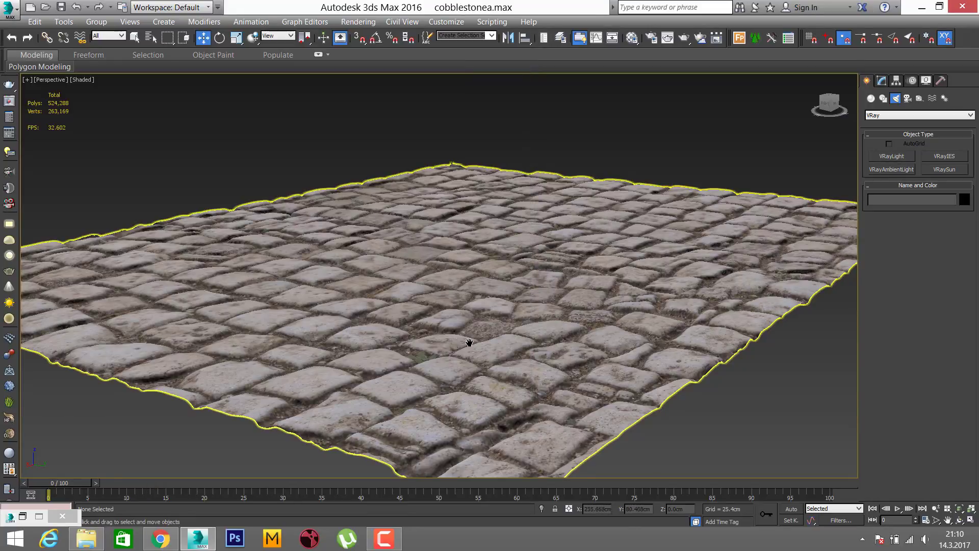
- Pan and zoom the Perspective view until textured cobblestones fill the frame
middle_drag(469, 343, 460, 339)
scroll(490, 298, up, 4)
scroll(522, 265, up, 2)
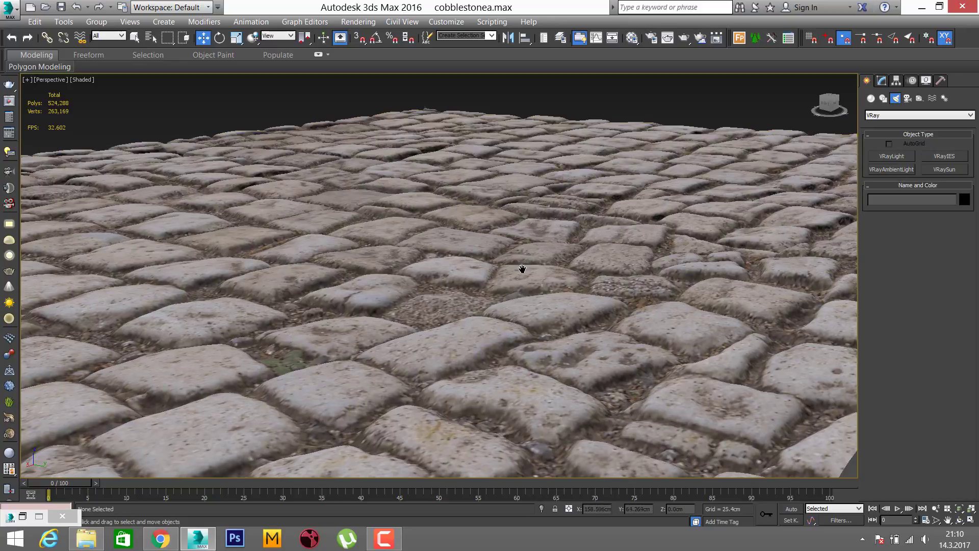
scroll(522, 265, up, 2)
scroll(520, 265, up, 2)
scroll(517, 263, up, 2)
middle_drag(518, 264, 498, 227)
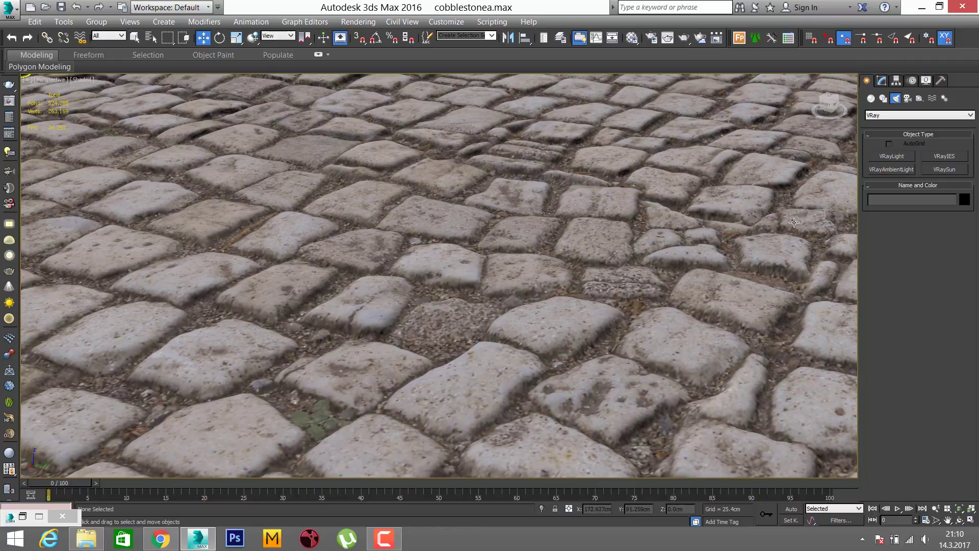
click(881, 80)
click(868, 82)
middle_drag(600, 230, 594, 235)
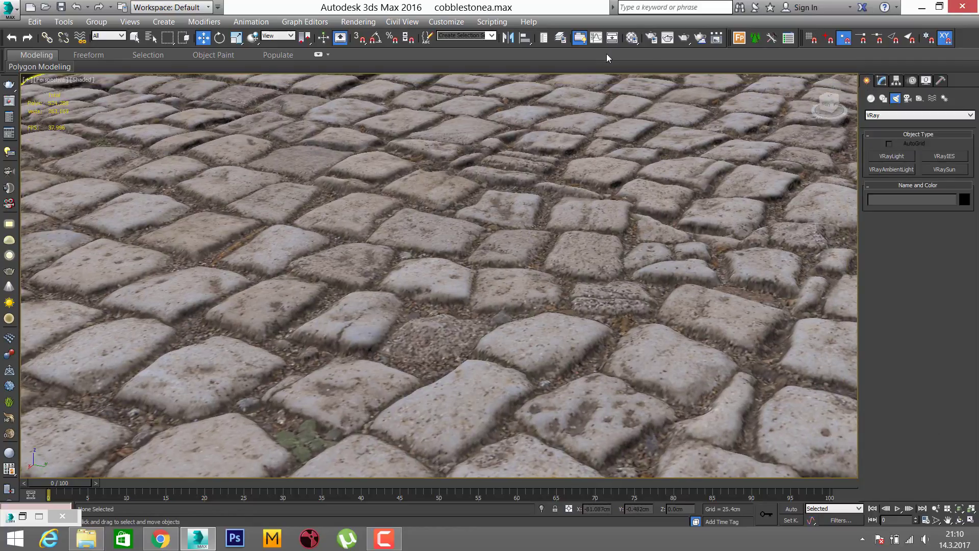
click(450, 22)
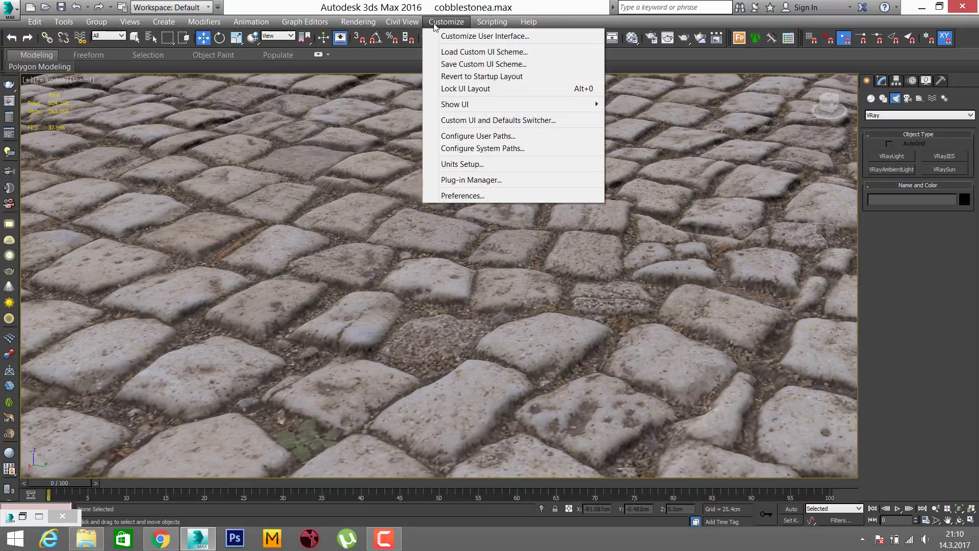
- In Environment settings, use VRay Exposure Control (Photographic) with the Neutral white balance preset
click(434, 27)
click(358, 21)
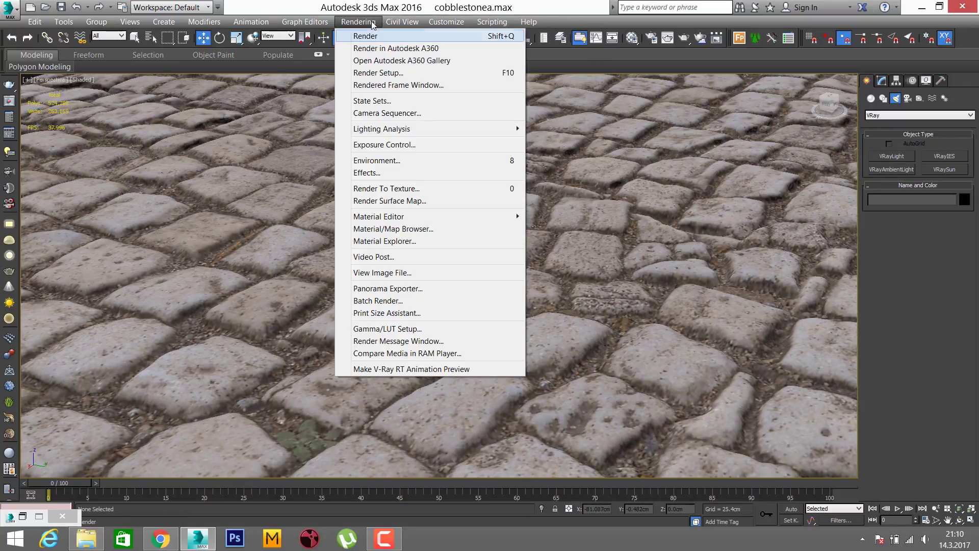
click(395, 161)
click(455, 221)
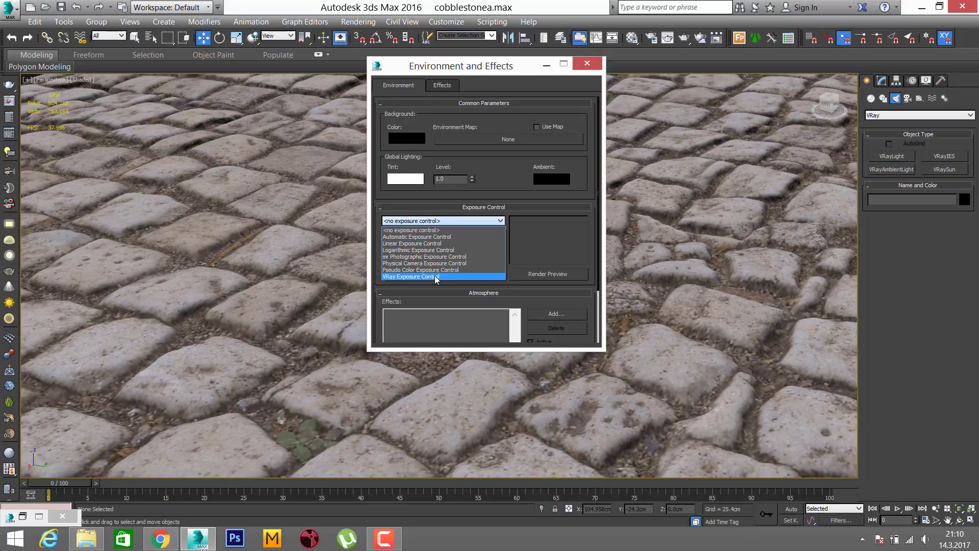
click(407, 277)
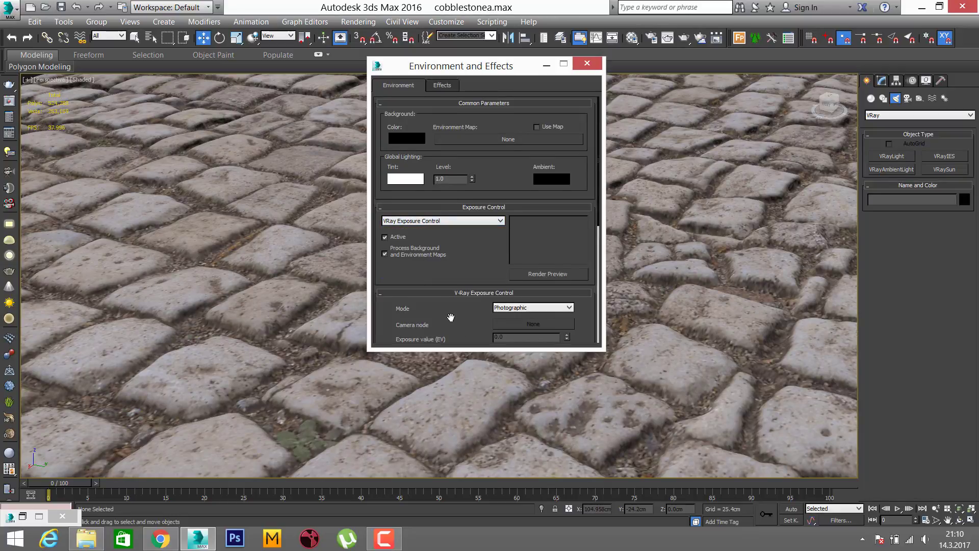
scroll(451, 317, down, 3)
scroll(497, 259, down, 2)
click(514, 277)
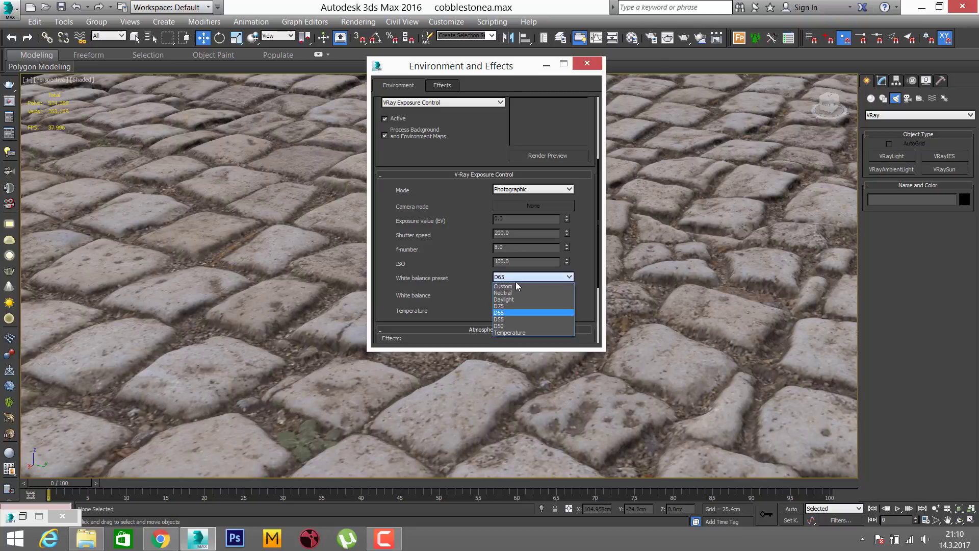
click(517, 292)
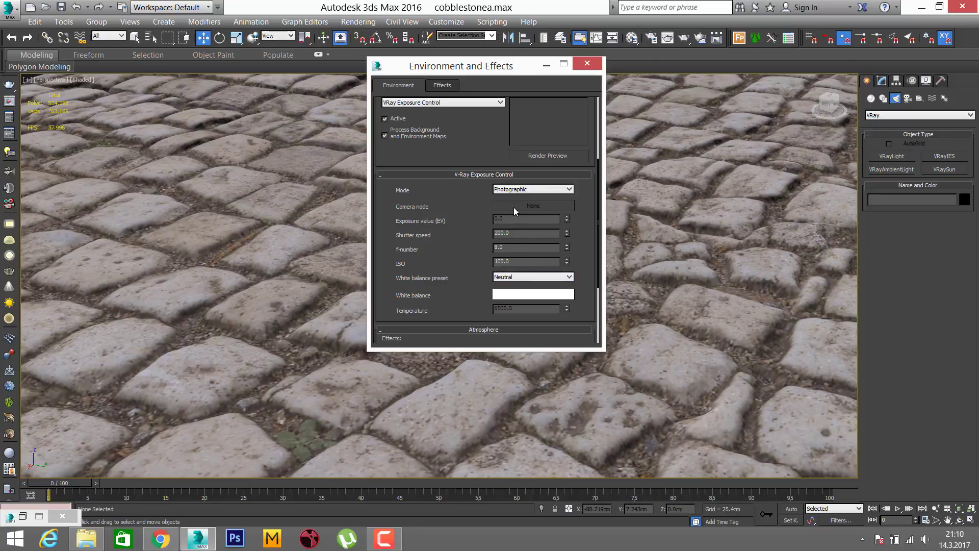
- Render a low grazing view of the cobblestones and maximize the V-Ray frame buffer
click(587, 63)
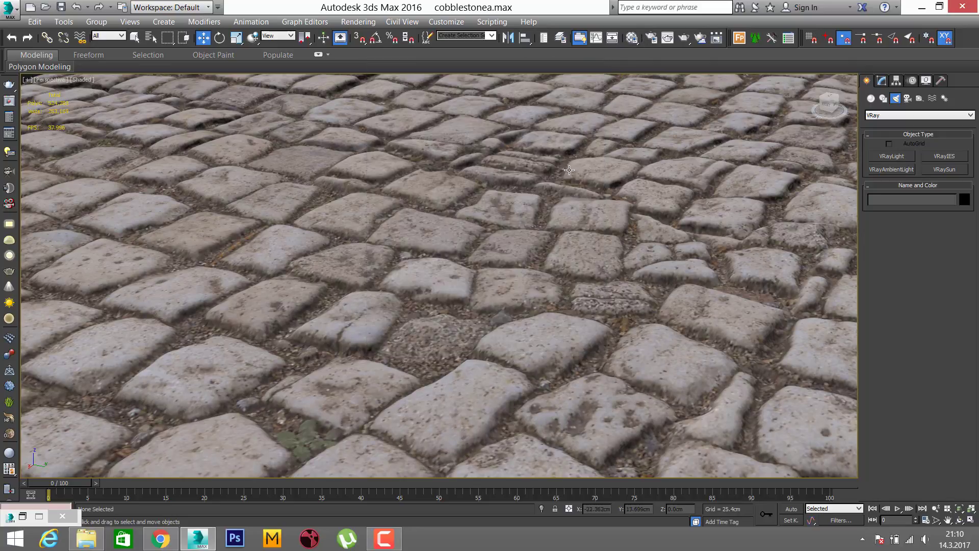
alt+middle_drag(531, 251, 533, 244)
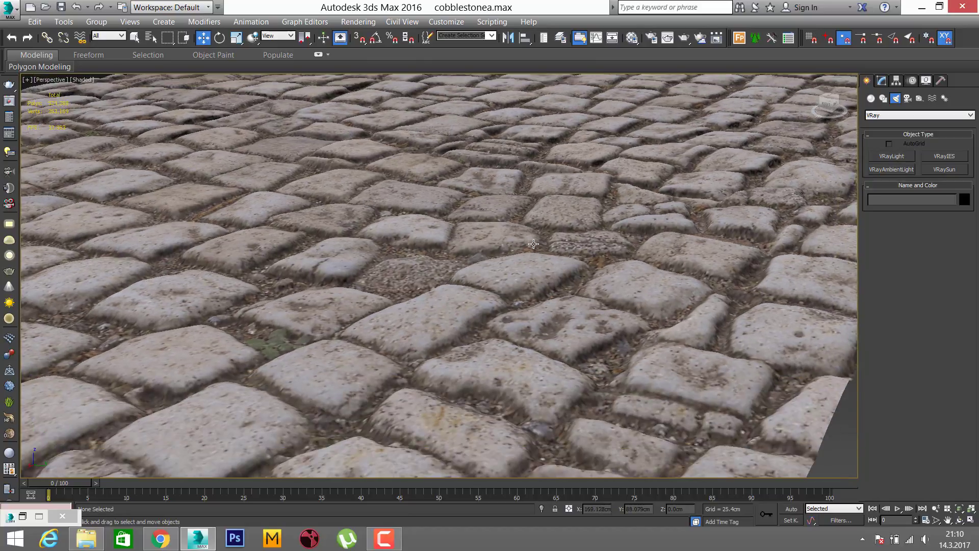
click(684, 38)
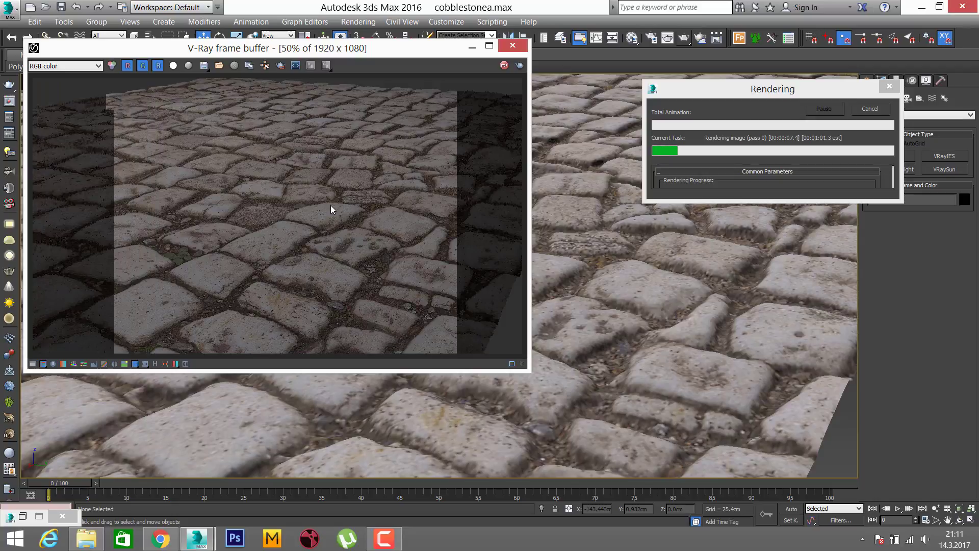
click(488, 46)
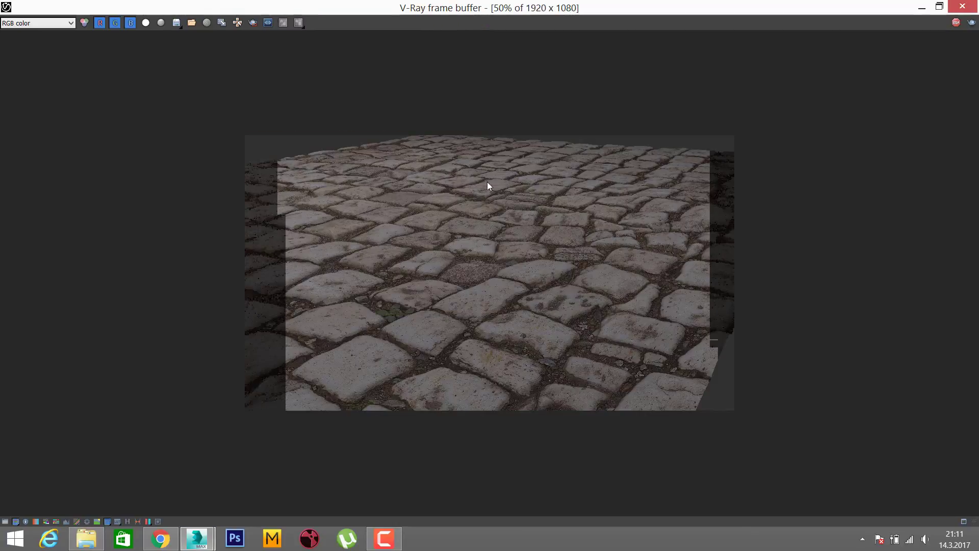
- Inspect the render at 100% and 50% zoom, then restore the frame buffer window
double_click(514, 288)
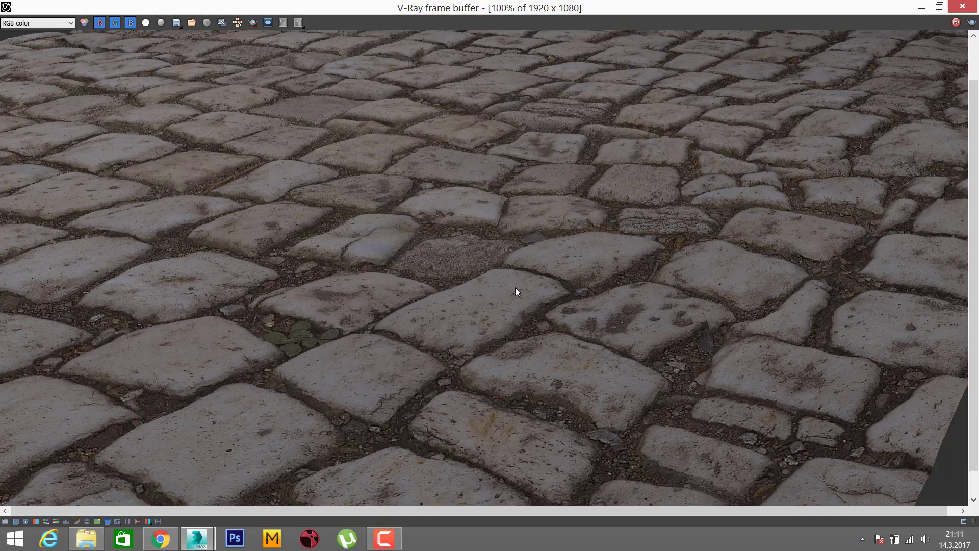
double_click(515, 288)
scroll(515, 290, down, 1)
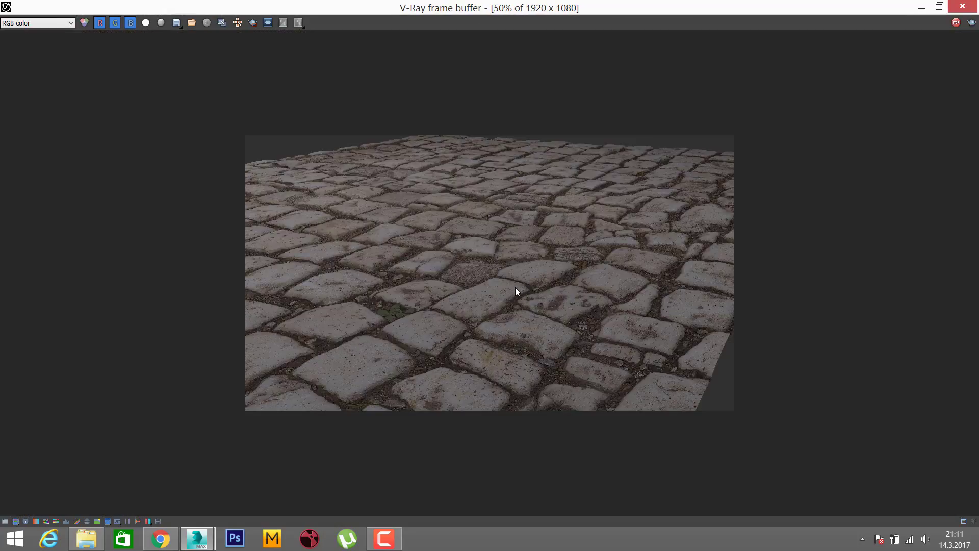
double_click(515, 291)
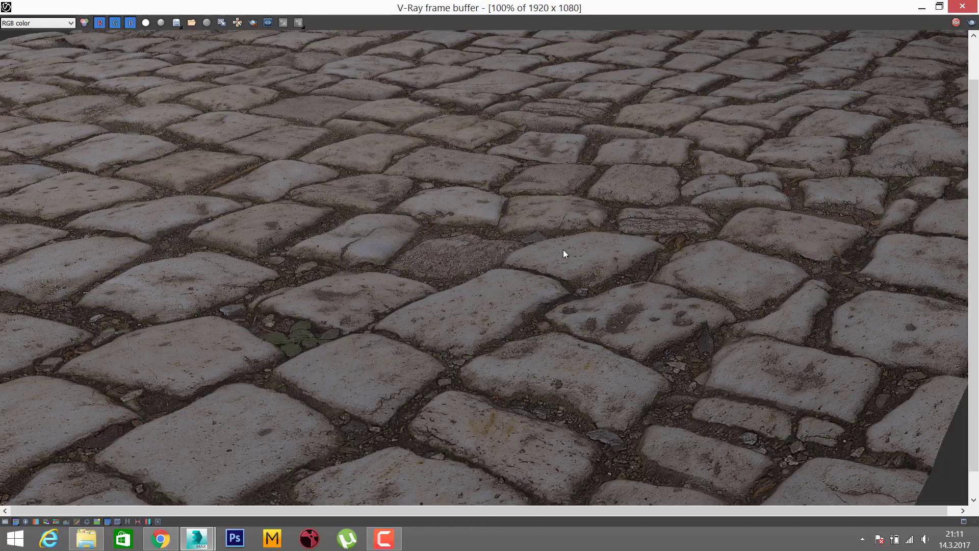
double_click(576, 250)
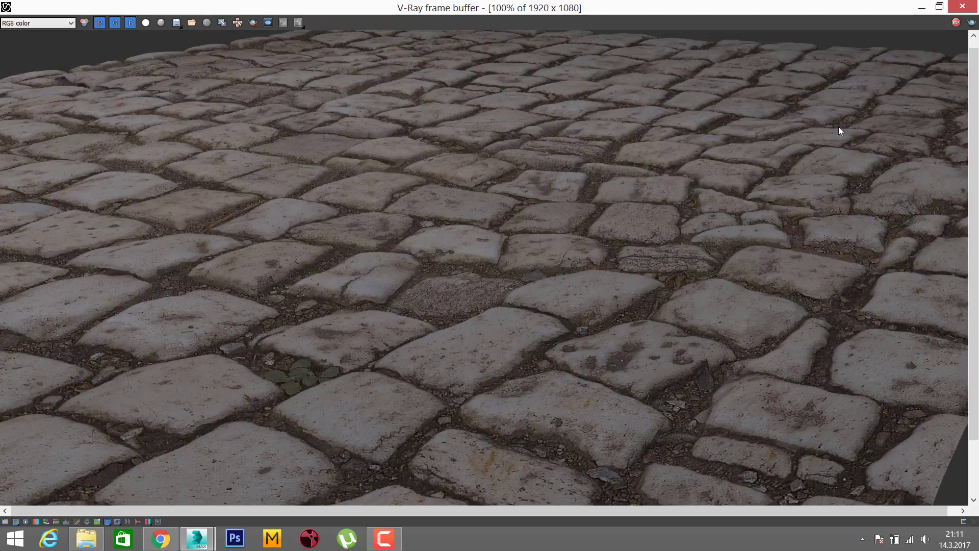
click(938, 6)
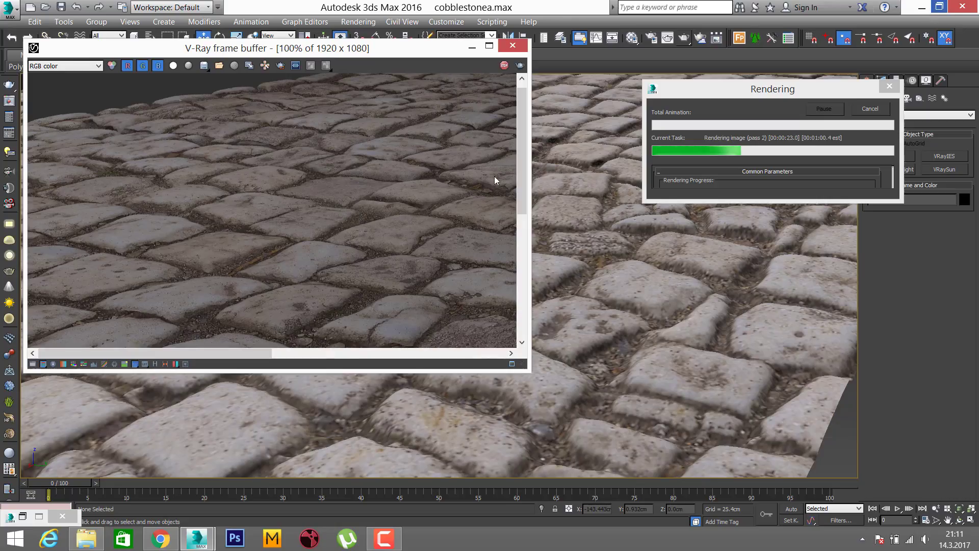
- Zoom and pan over the stones close up, stop the render, and close the frame buffer
double_click(386, 214)
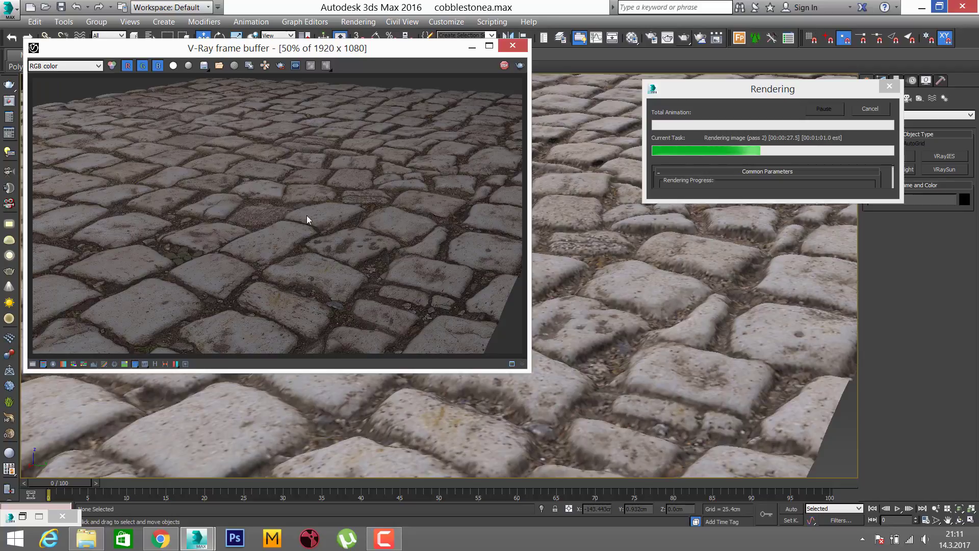
scroll(377, 214, up, 3)
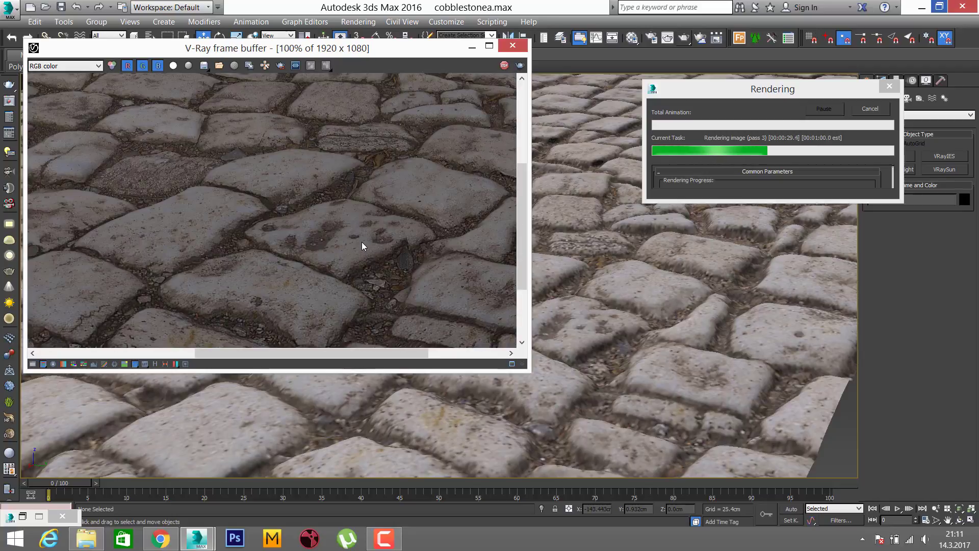
scroll(362, 241, down, 3)
scroll(330, 203, up, 2)
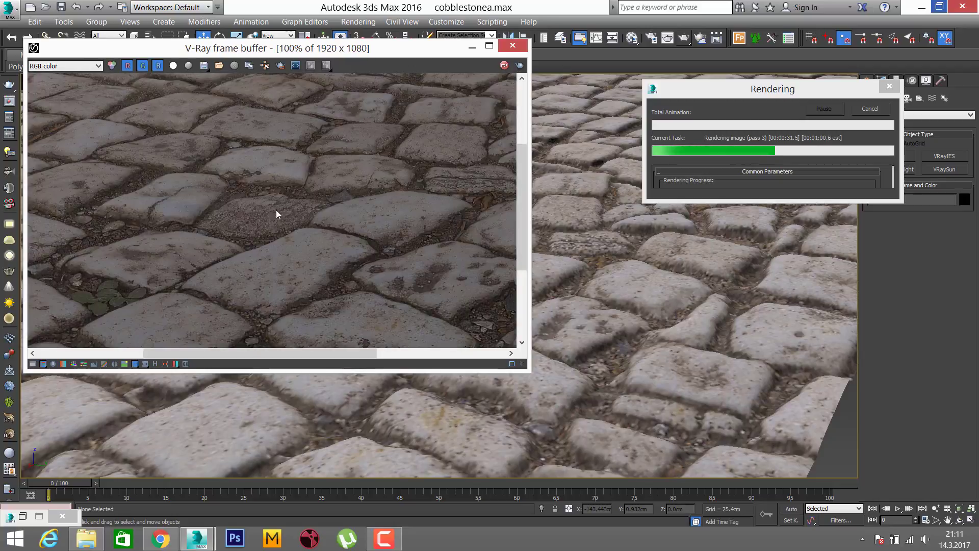
scroll(308, 213, down, 2)
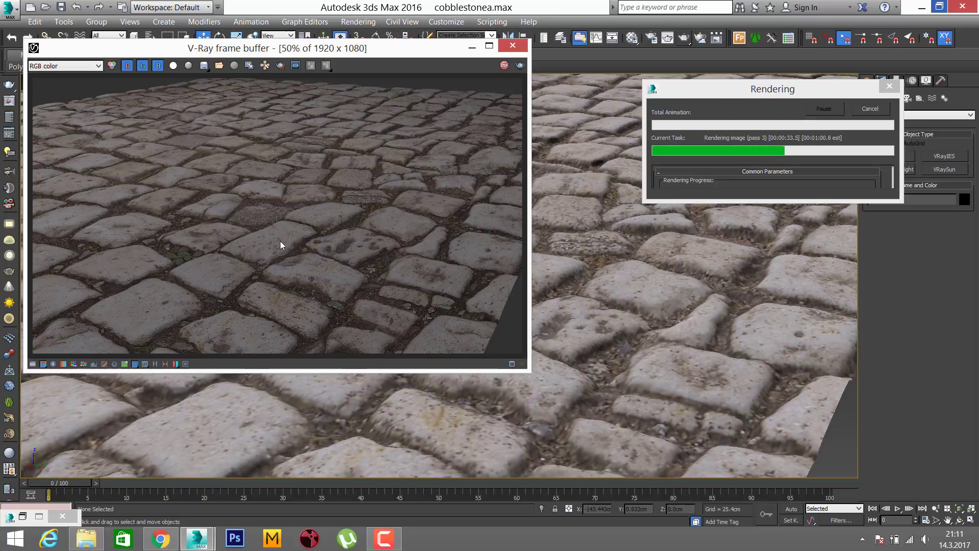
scroll(279, 231, up, 2)
middle_drag(273, 232, 363, 219)
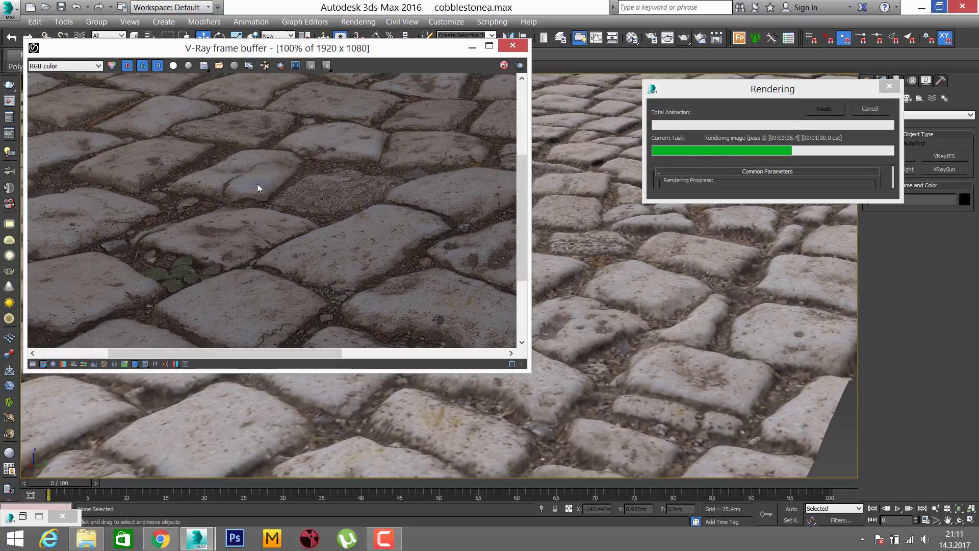
scroll(216, 244, down, 2)
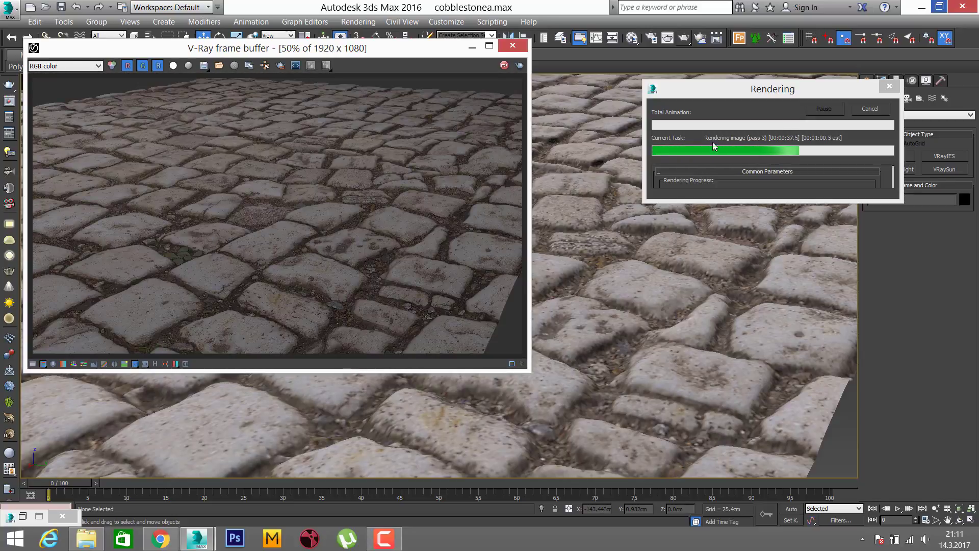
click(866, 105)
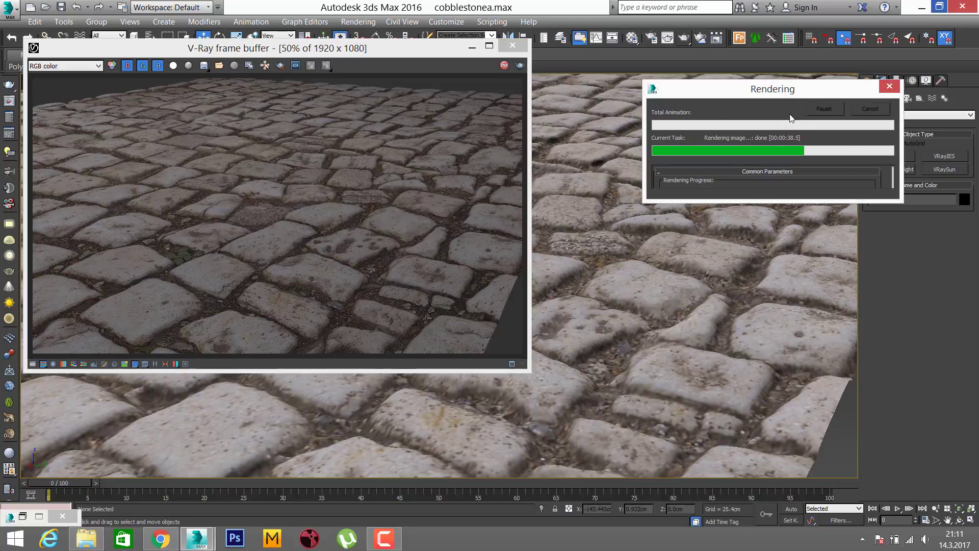
click(512, 46)
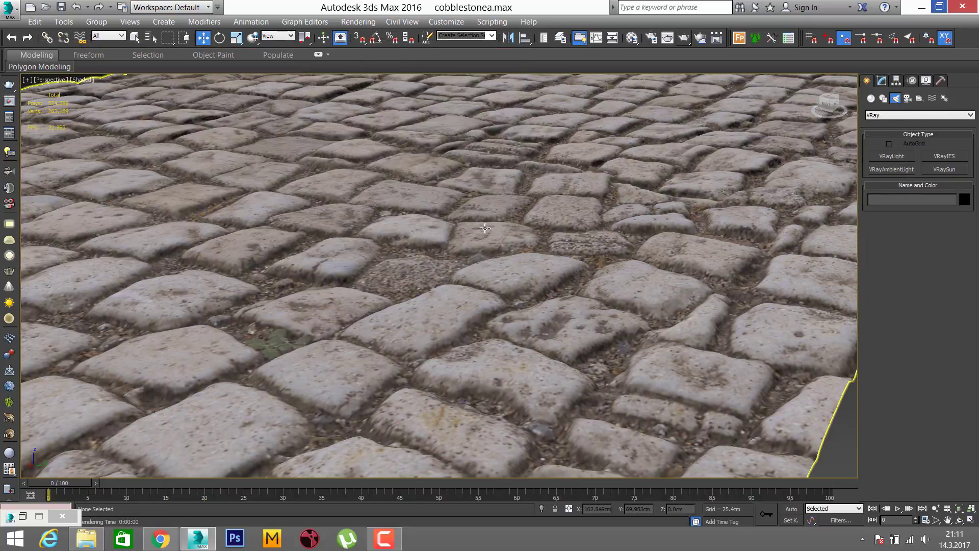
- Create a VRaySun over the plane with an automatic VRaySky environment map
scroll(479, 212, down, 3)
scroll(410, 200, down, 8)
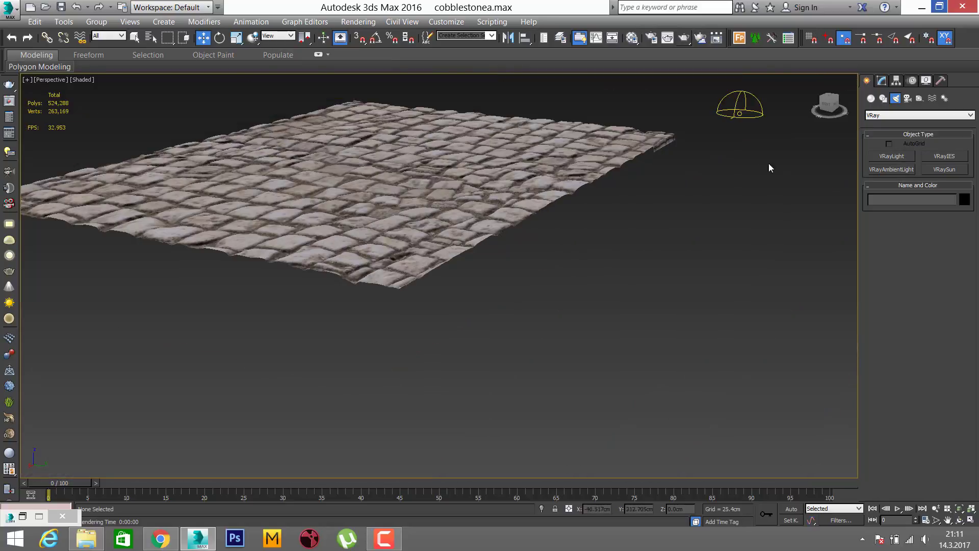
click(943, 169)
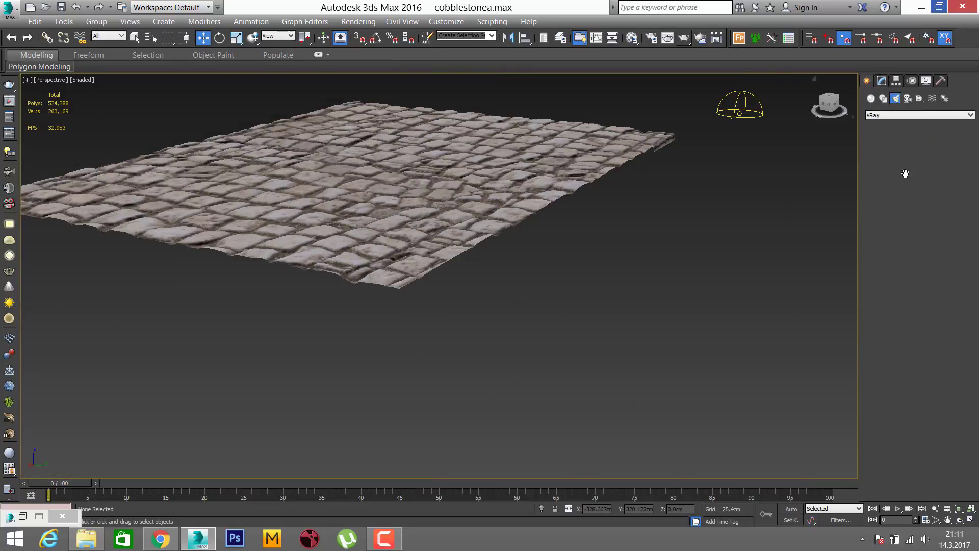
mouse_move(352, 214)
mouse_down()
mouse_move(47, 146)
mouse_move(302, 196)
mouse_up()
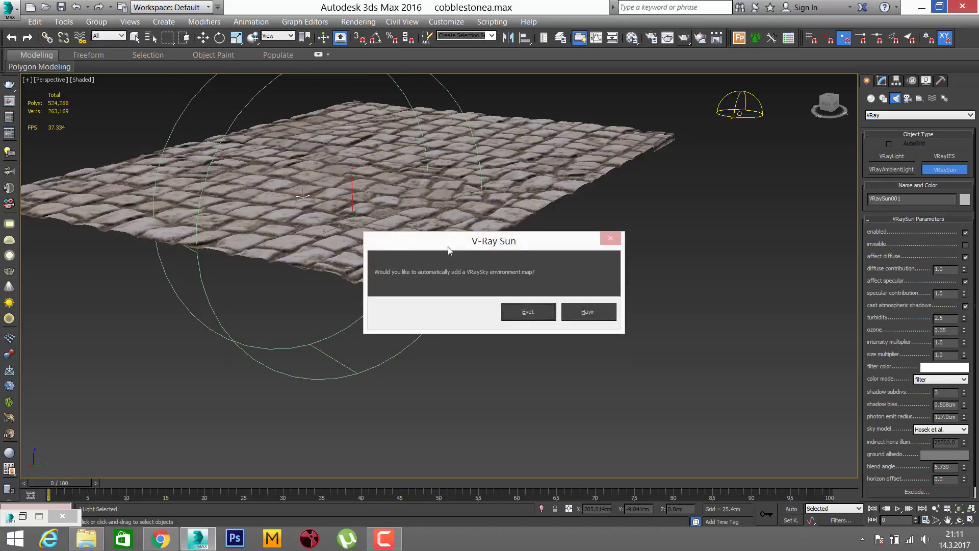
click(518, 312)
- Raise the VRaySun high above the cobblestone plane with the Move tool
key(w)
alt+middle_drag(415, 254, 399, 230)
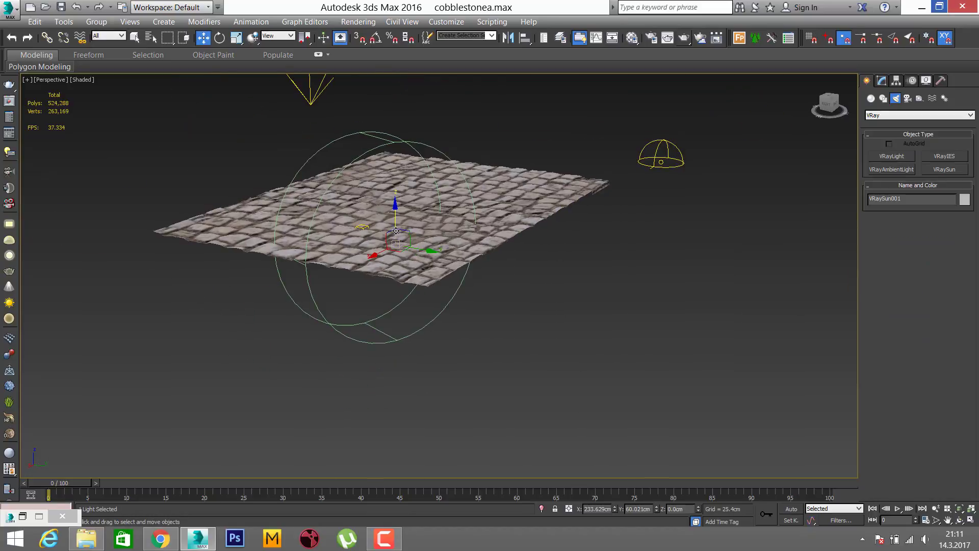
drag(395, 212, 395, 89)
scroll(421, 199, down, 3)
middle_drag(421, 199, 422, 342)
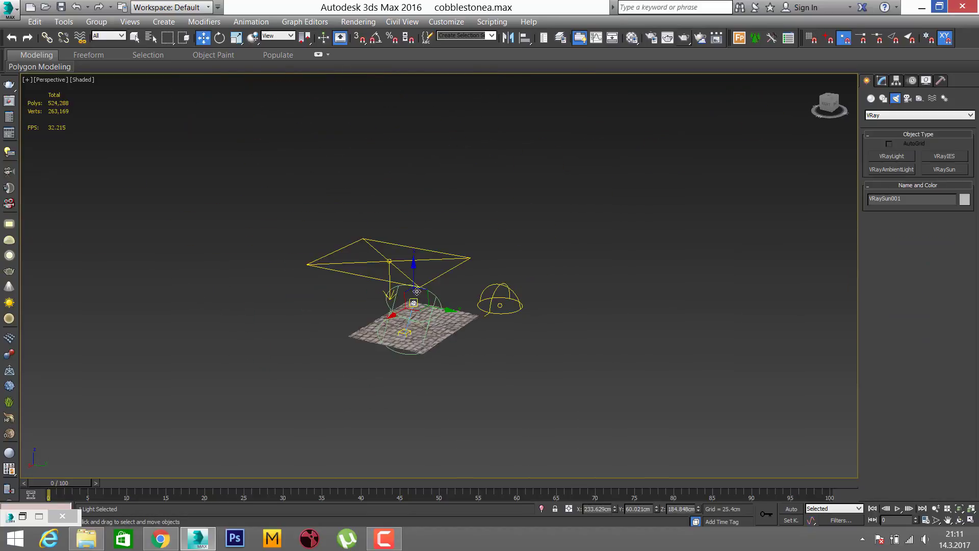
mouse_move(413, 270)
mouse_down()
mouse_move(389, 250)
mouse_move(353, 245)
mouse_up()
- Delete the V-Ray plane light and move the sun and its target toward the upper left
key(Delete)
middle_drag(382, 169, 364, 211)
drag(402, 212, 358, 167)
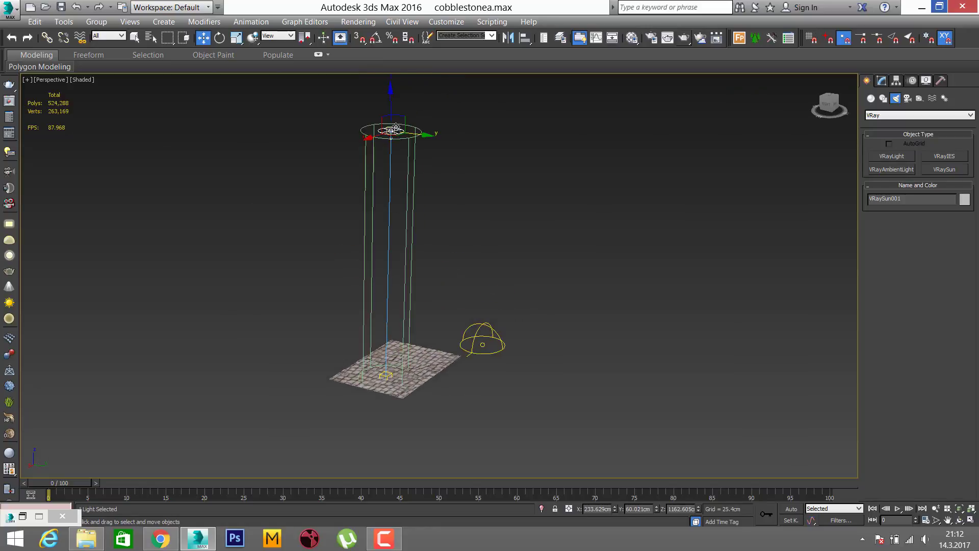
middle_drag(395, 128, 377, 146)
drag(377, 146, 244, 222)
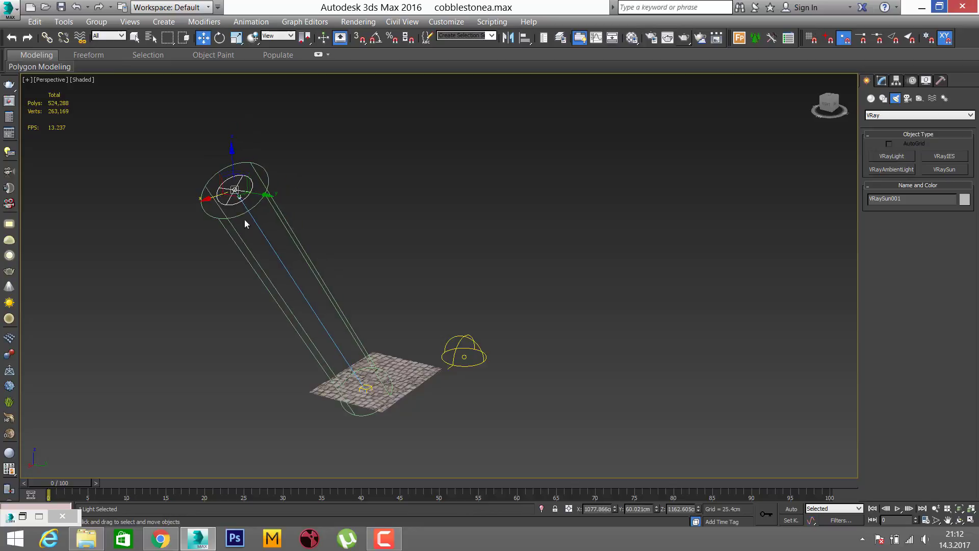
scroll(363, 295, up, 5)
scroll(434, 285, up, 3)
scroll(497, 277, up, 3)
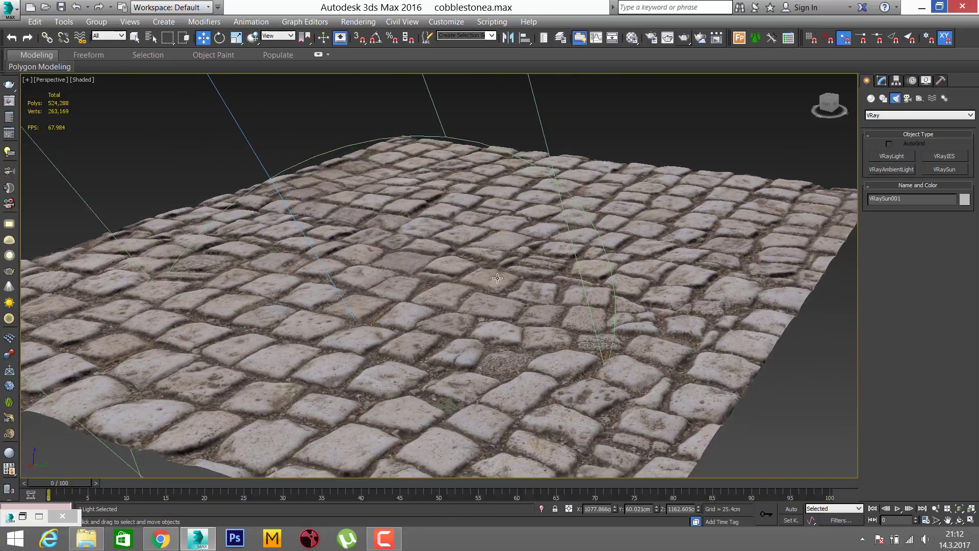
scroll(497, 277, up, 2)
scroll(497, 278, up, 3)
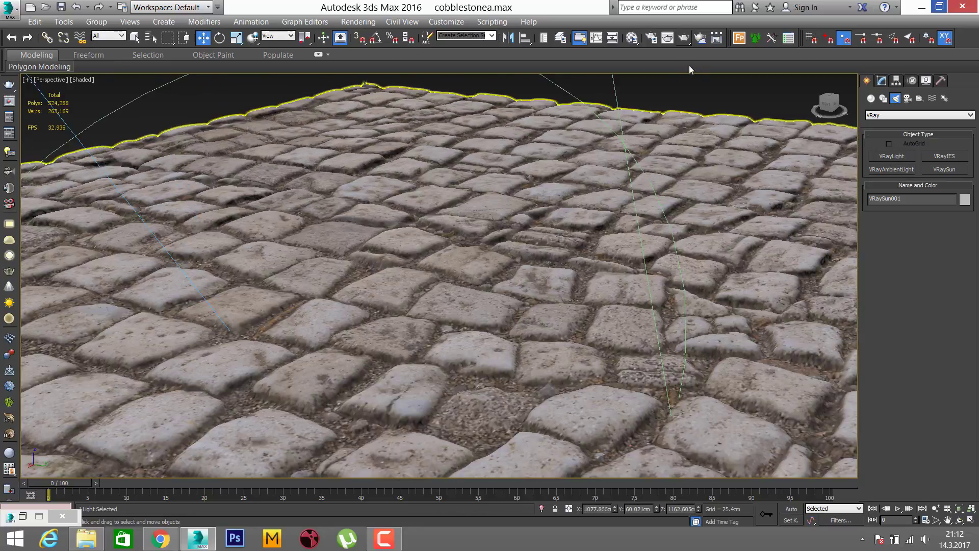
- Render the sunlit cobblestone scene and enlarge the V-Ray frame buffer to full screen
click(683, 38)
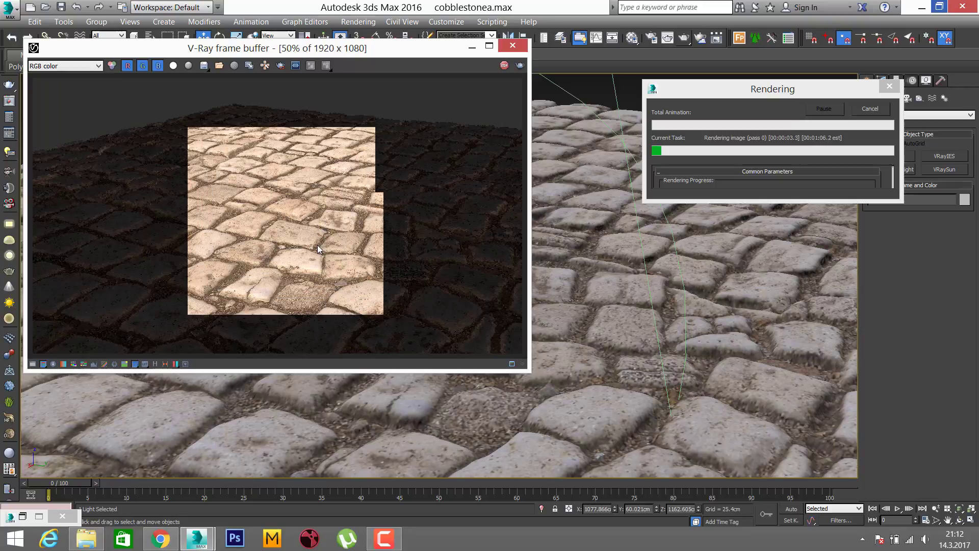
scroll(317, 243, up, 1)
scroll(332, 239, down, 1)
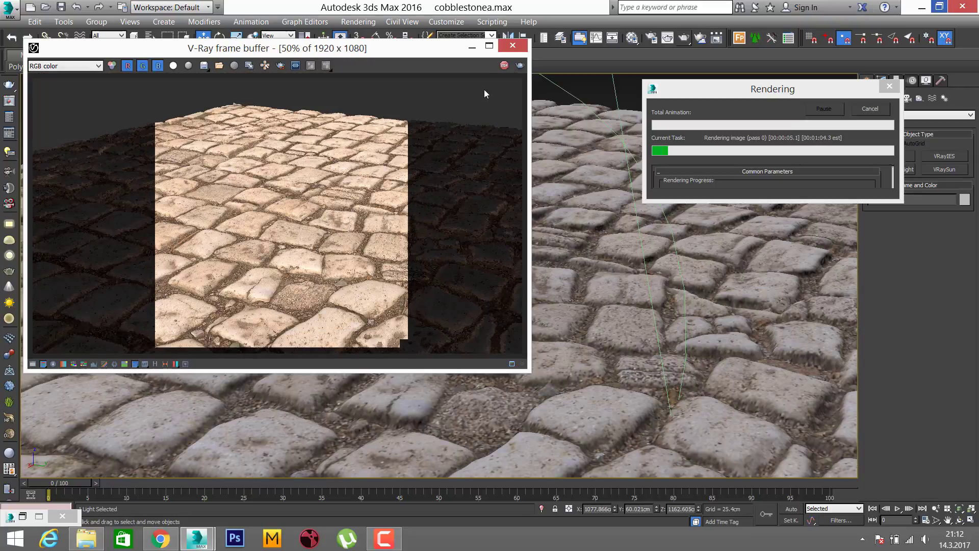
click(489, 46)
scroll(530, 295, up, 1)
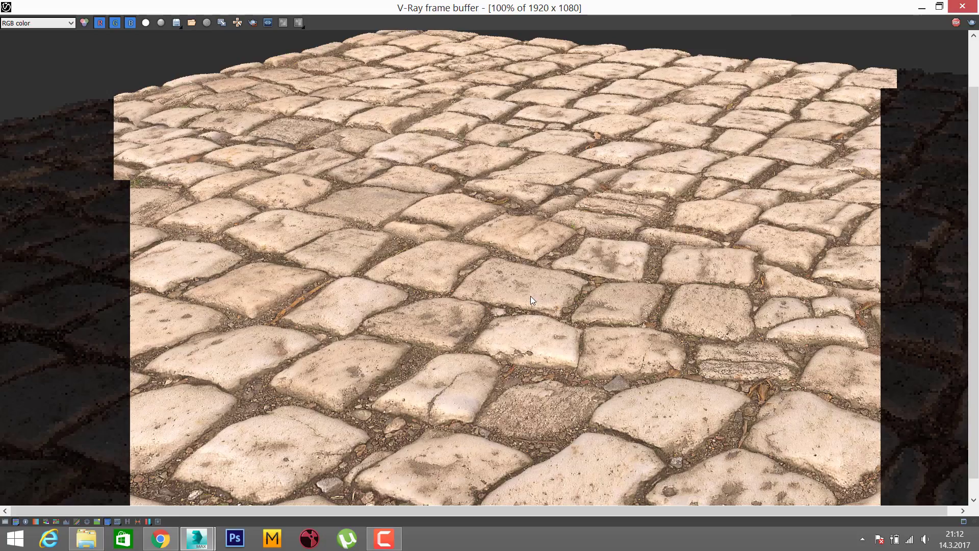
middle_drag(530, 296, 484, 262)
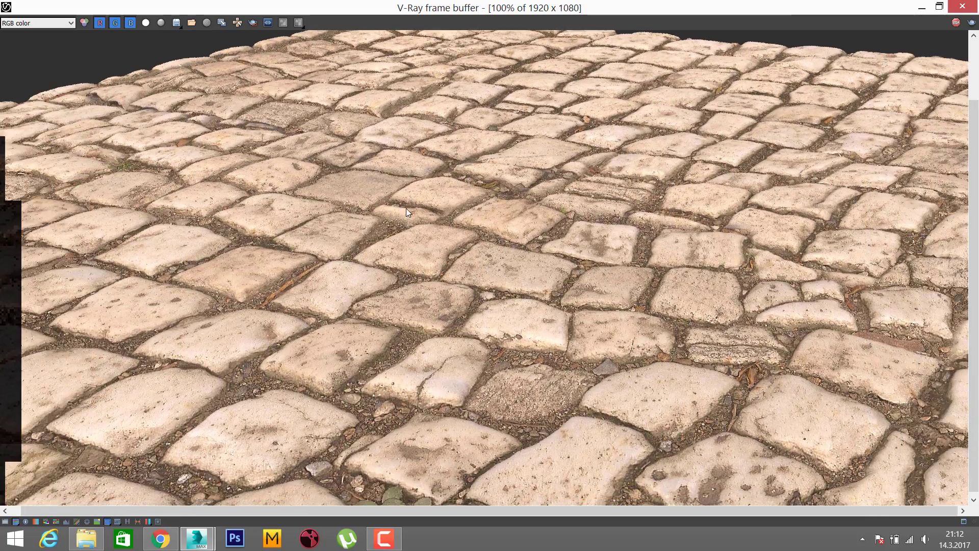
- Inspect the render's lower edge, keep the RGB color channel, then switch to Chrome
scroll(439, 290, up, 1)
scroll(354, 253, down, 1)
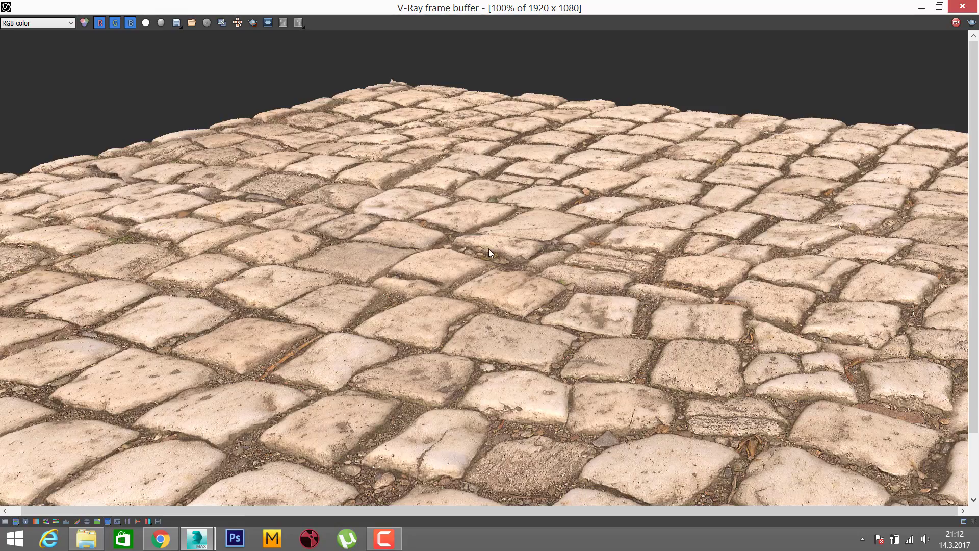
middle_drag(578, 279, 554, 231)
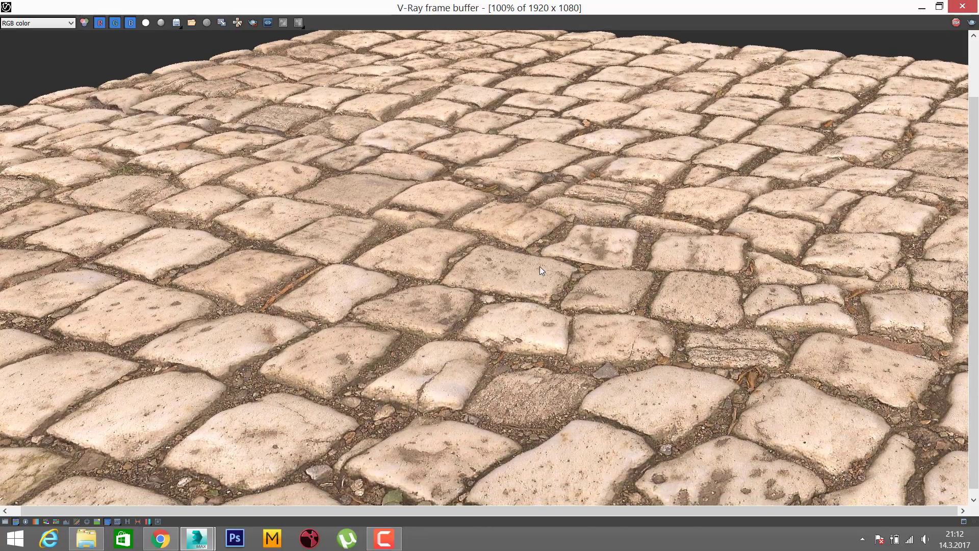
middle_drag(540, 266, 516, 203)
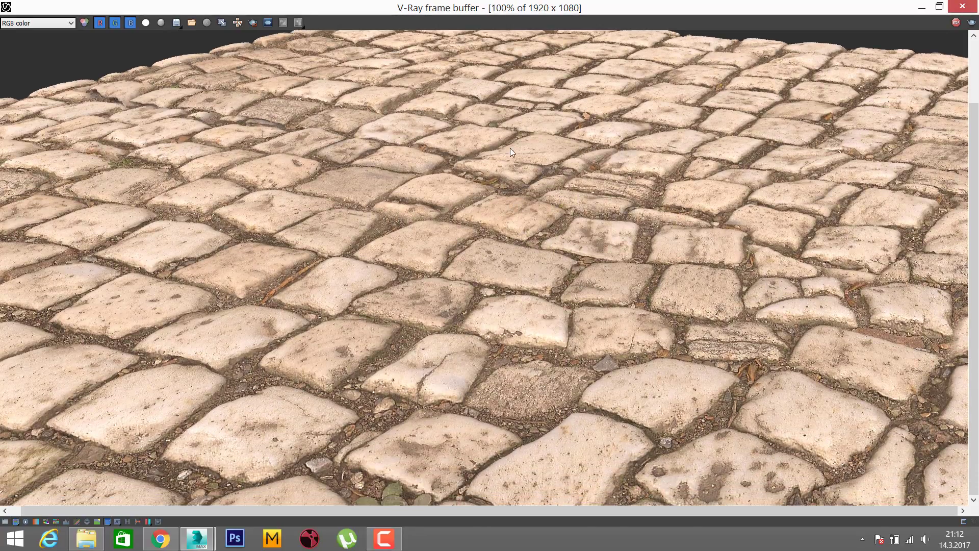
click(11, 24)
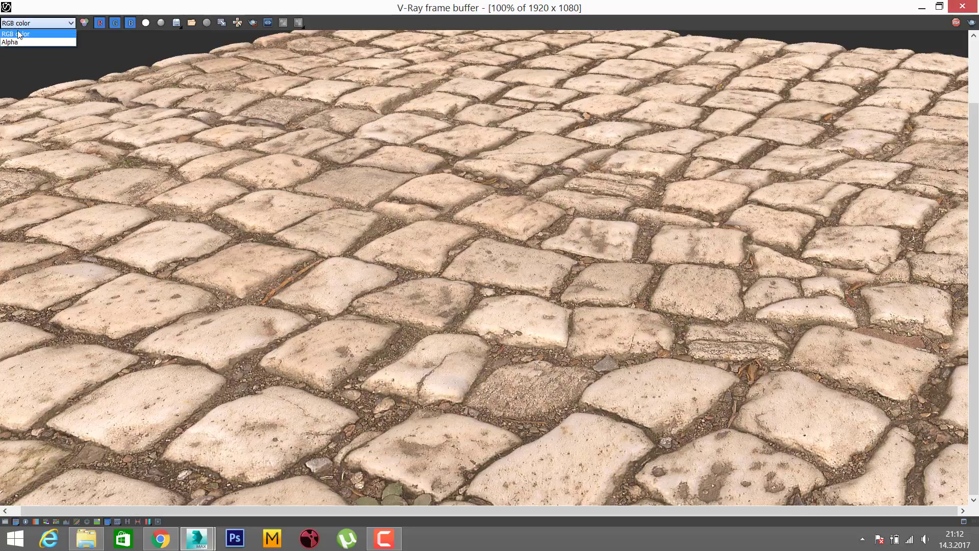
click(28, 34)
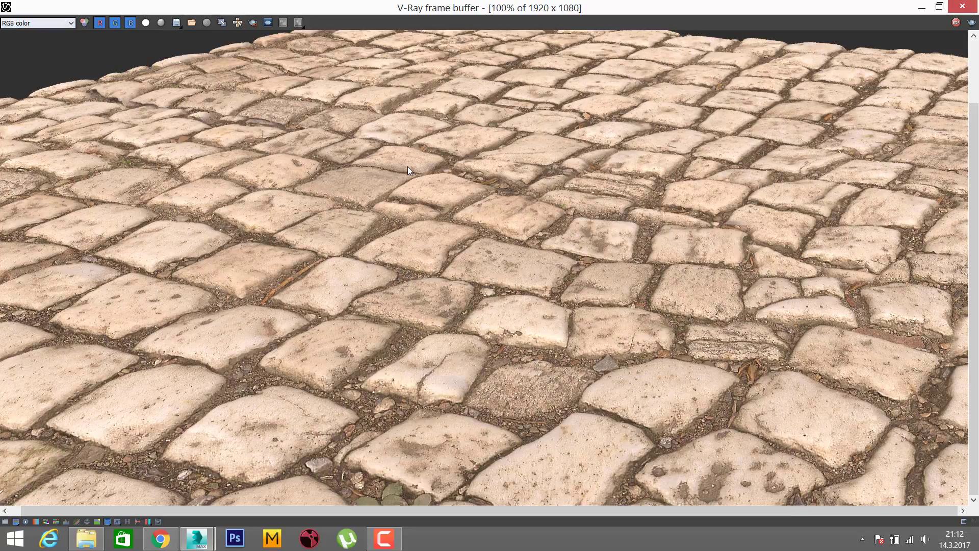
scroll(454, 188, down, 2)
scroll(448, 203, up, 2)
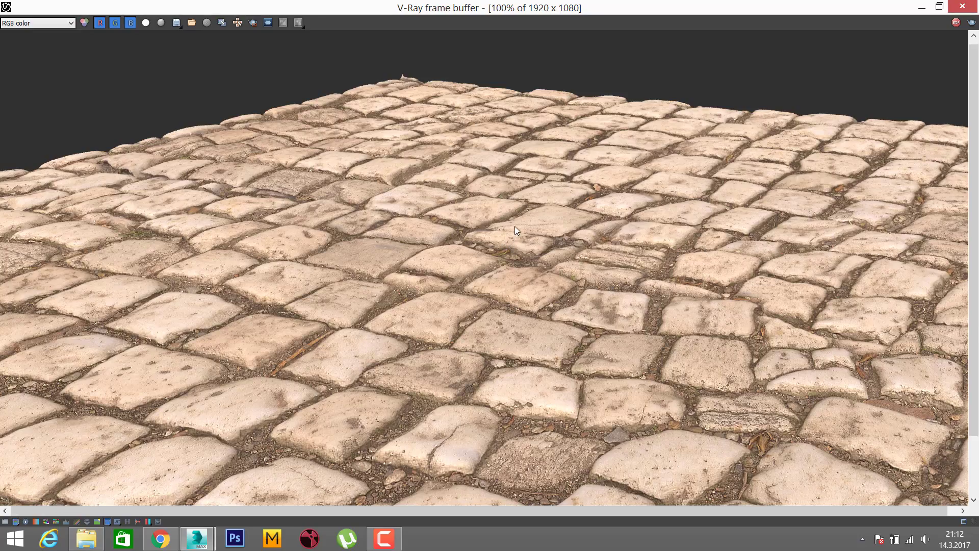
middle_drag(515, 227, 495, 142)
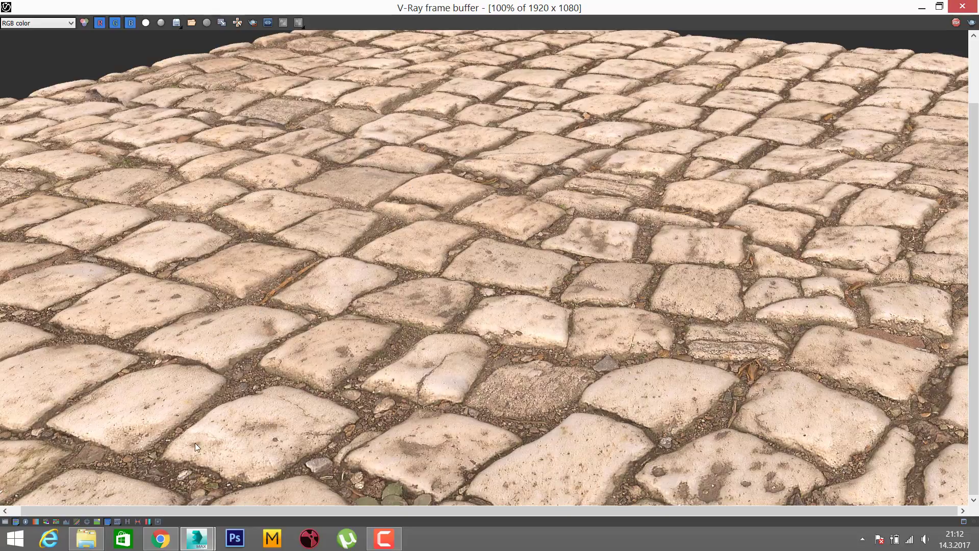
click(160, 538)
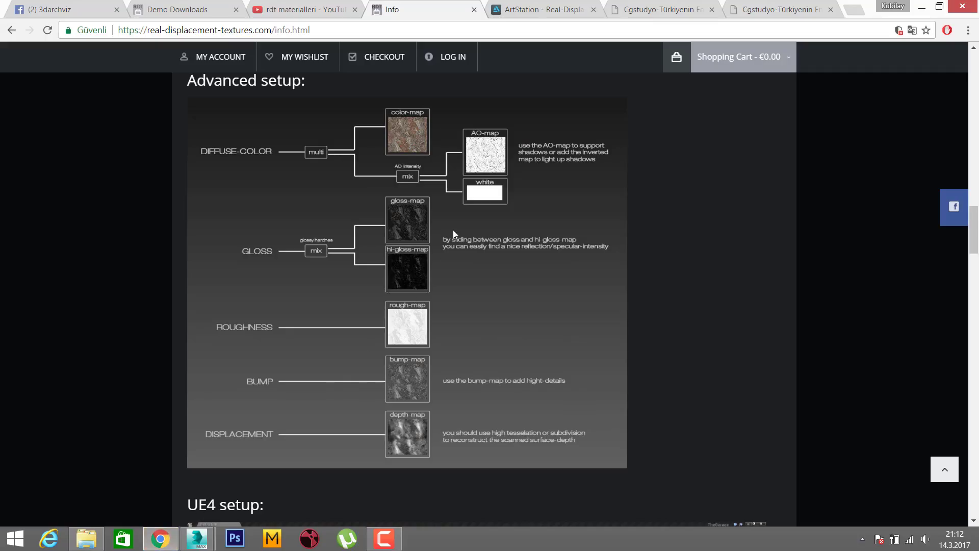
- Scroll the info.html guide past the Substance Designer and Octane examples to the Cinema4D sections
scroll(453, 231, down, 3)
scroll(457, 224, down, 5)
scroll(463, 244, down, 6)
scroll(465, 247, down, 7)
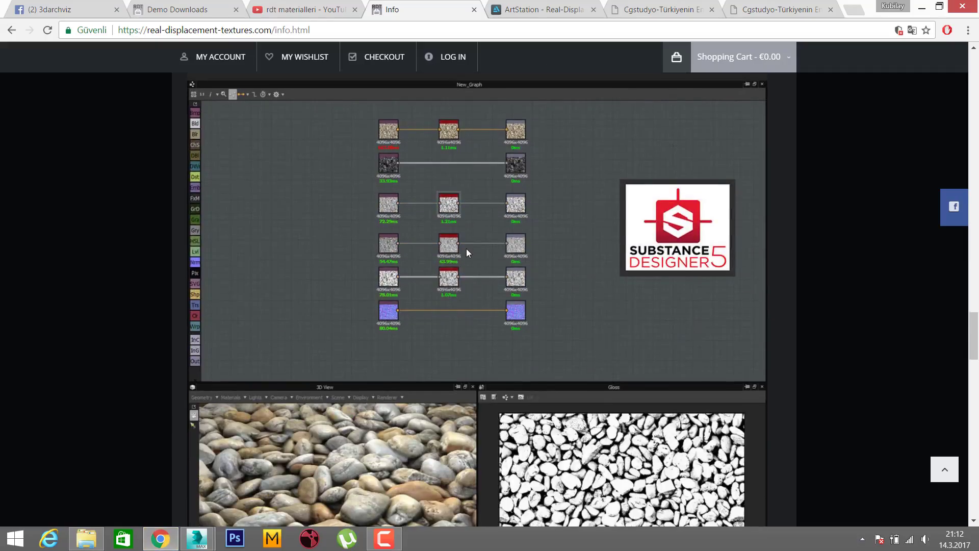
scroll(466, 248, down, 2)
scroll(468, 243, down, 5)
scroll(458, 270, down, 6)
scroll(451, 248, down, 5)
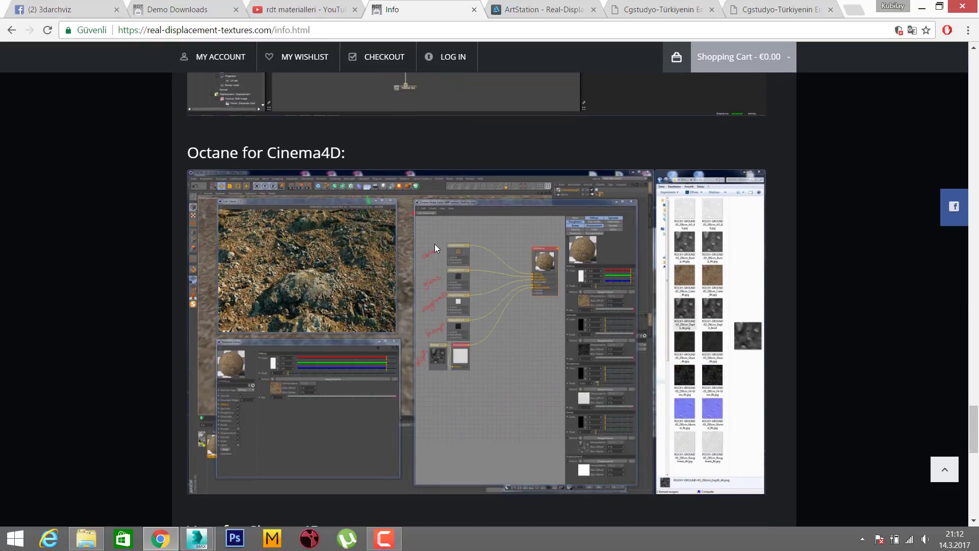
scroll(435, 243, down, 3)
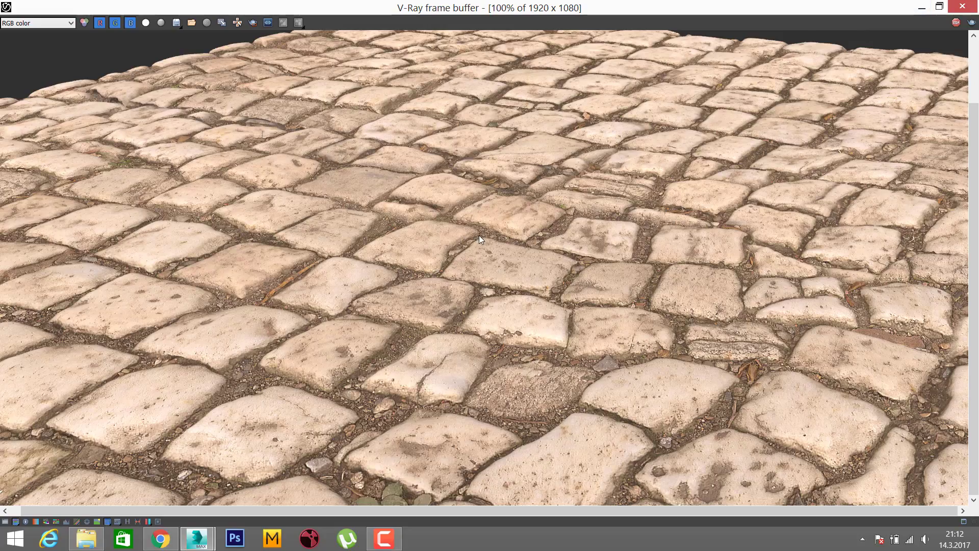
scroll(479, 234, down, 1)
- Zoom in and out on the render and shift the image up slightly
scroll(531, 284, up, 1)
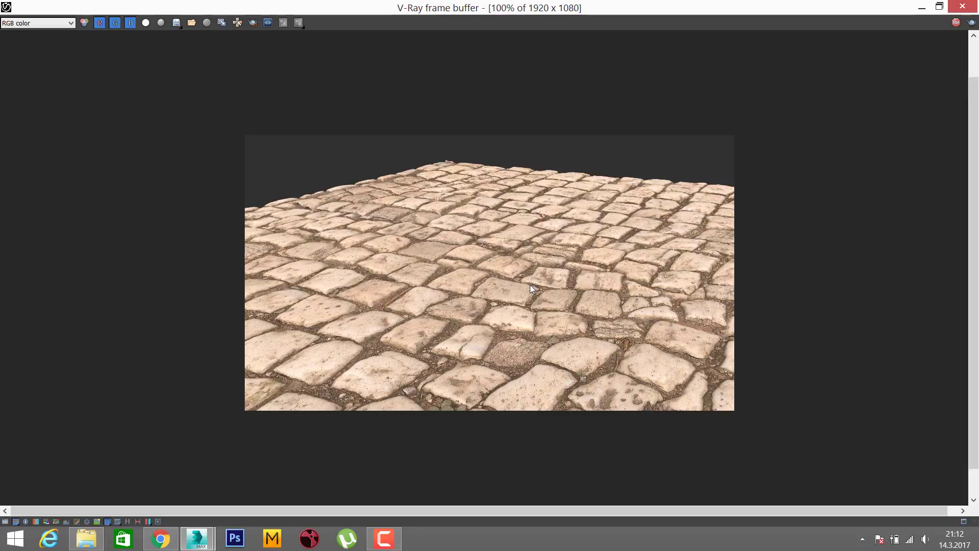
scroll(407, 409, up, 1)
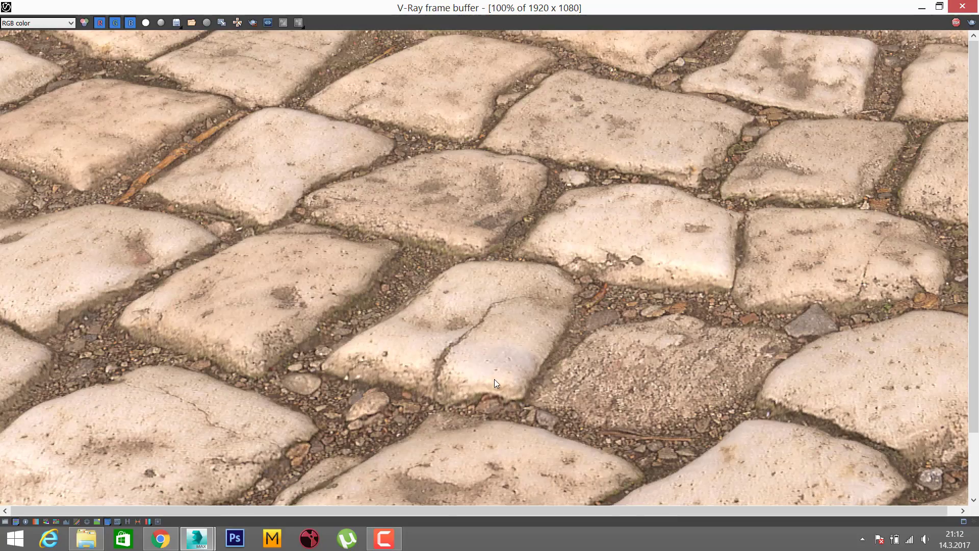
scroll(460, 347, down, 1)
scroll(516, 362, up, 2)
scroll(526, 304, down, 1)
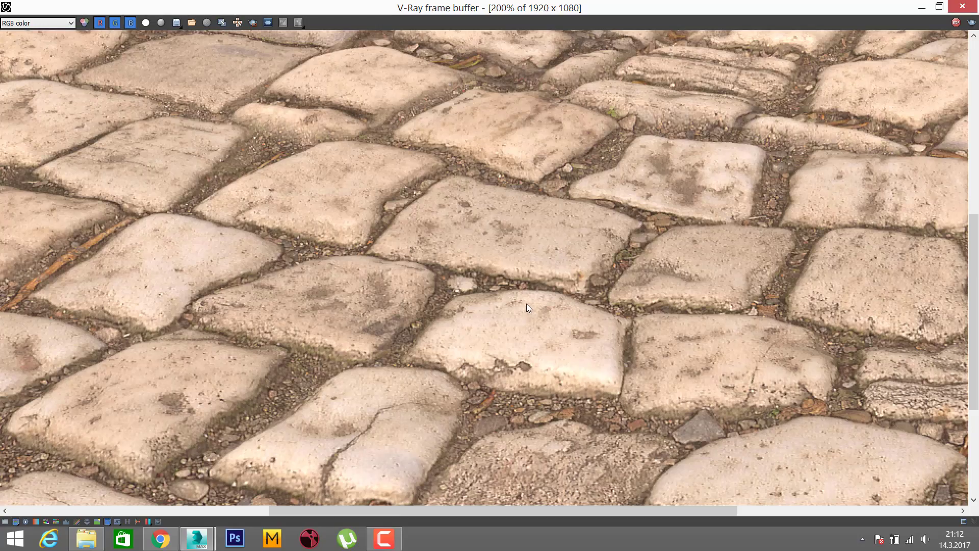
scroll(496, 358, up, 1)
scroll(412, 300, down, 1)
scroll(412, 300, up, 1)
scroll(446, 244, down, 1)
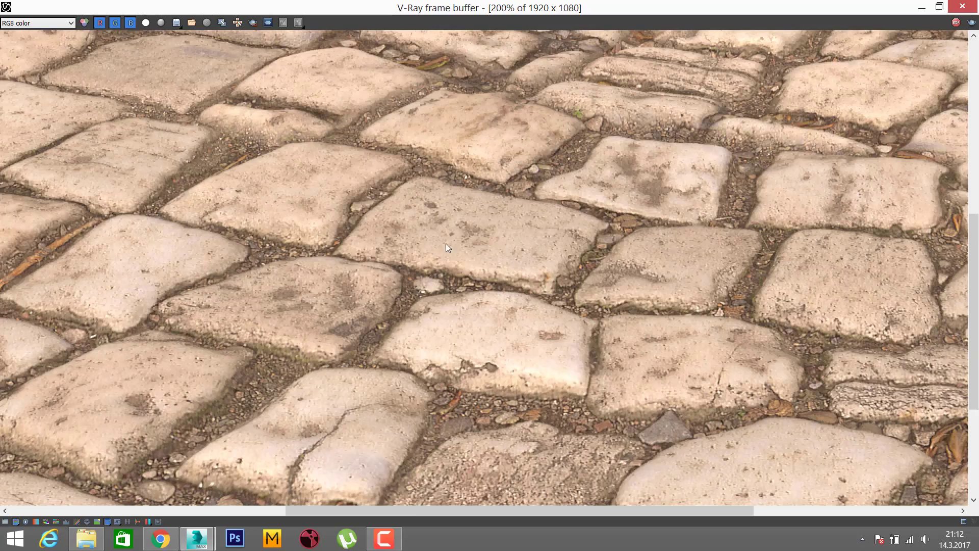
scroll(434, 250, down, 1)
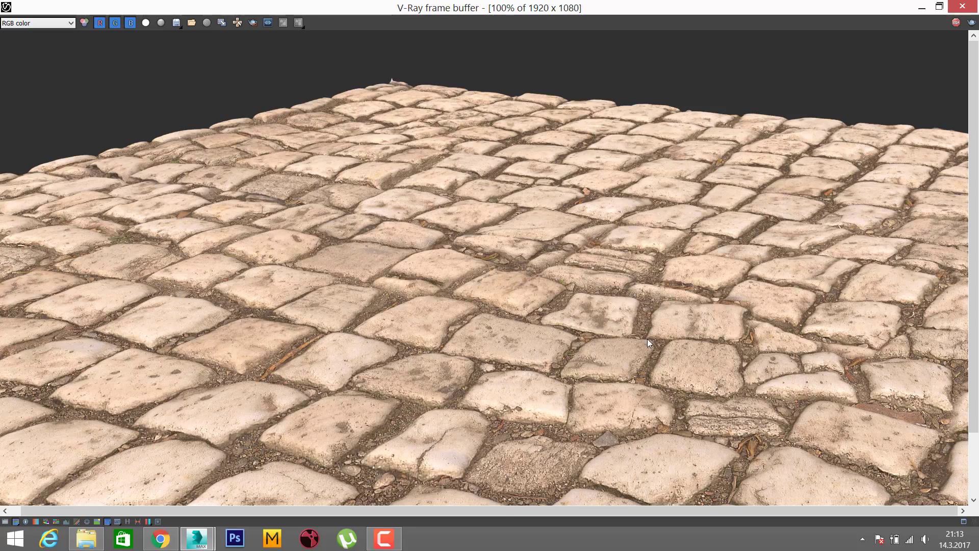
scroll(604, 332, down, 1)
scroll(588, 320, up, 1)
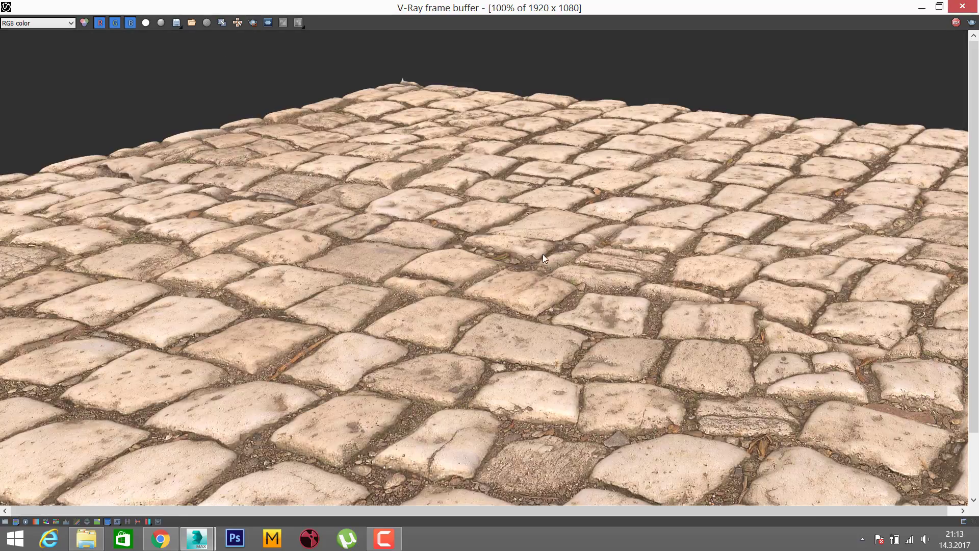
middle_drag(542, 254, 553, 218)
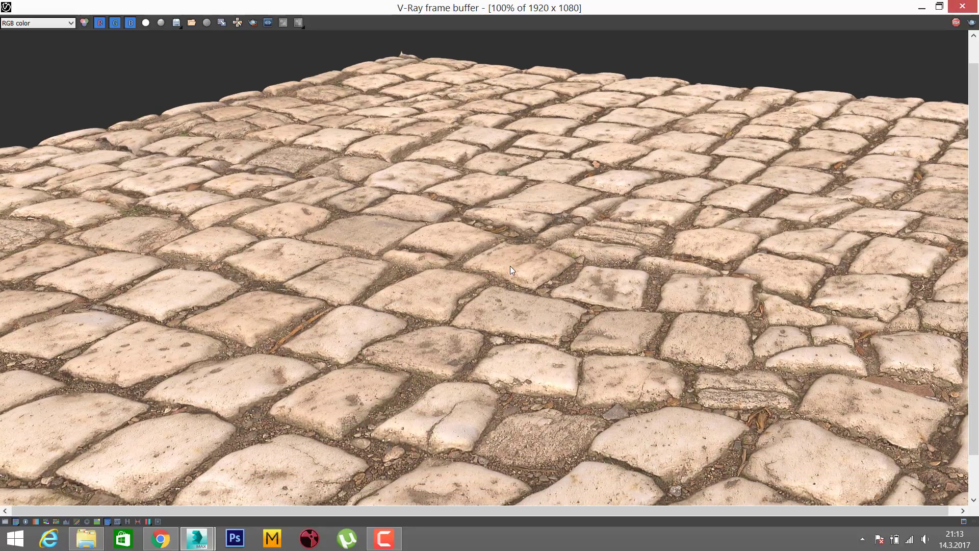
- Zoom the frame buffer back to 50% and restore it to a window over the scene
scroll(510, 265, down, 1)
scroll(510, 264, up, 1)
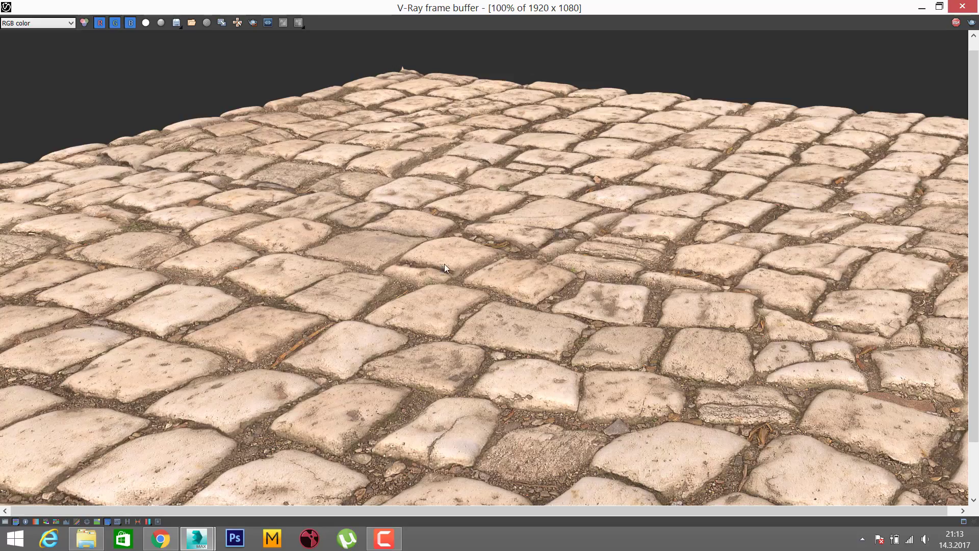
scroll(481, 146, up, 1)
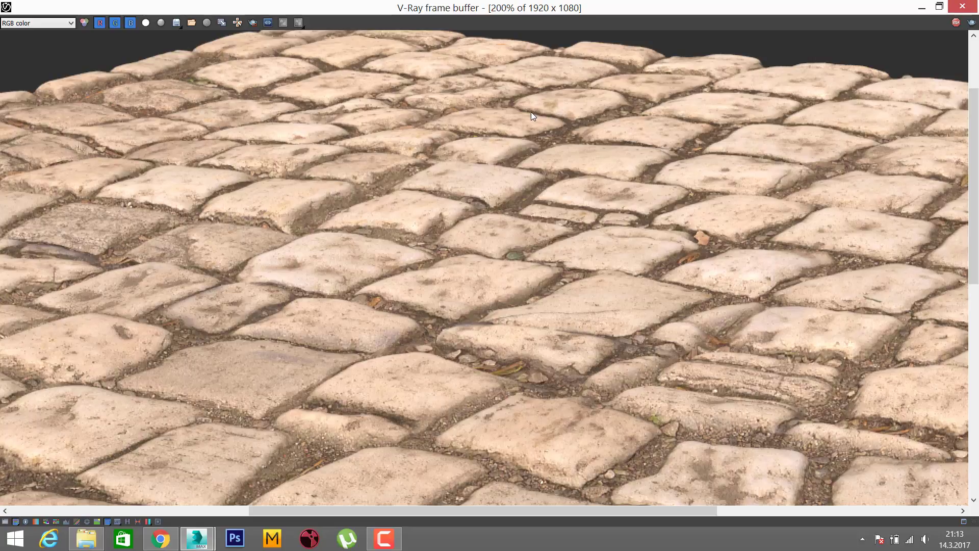
scroll(497, 157, down, 1)
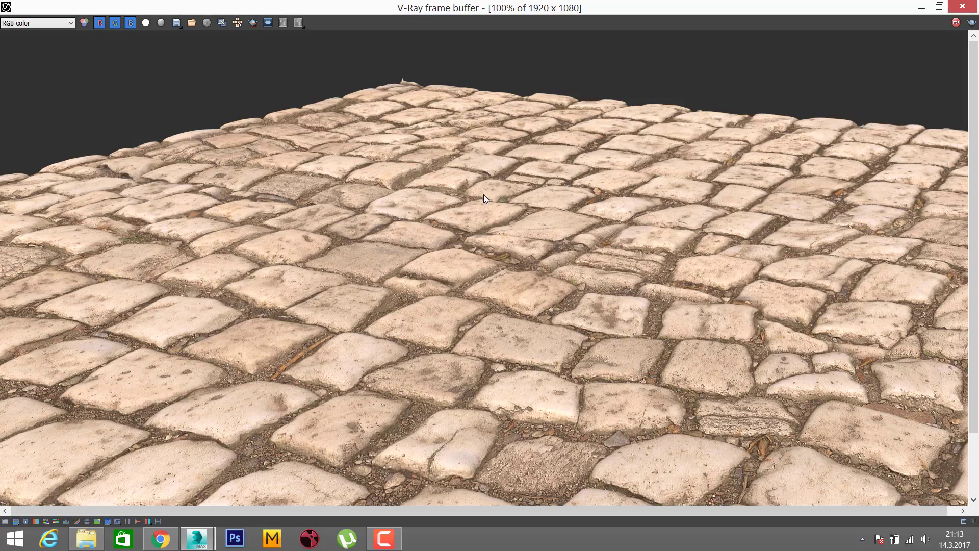
scroll(355, 214, up, 1)
scroll(355, 214, down, 1)
scroll(355, 214, down, 1)
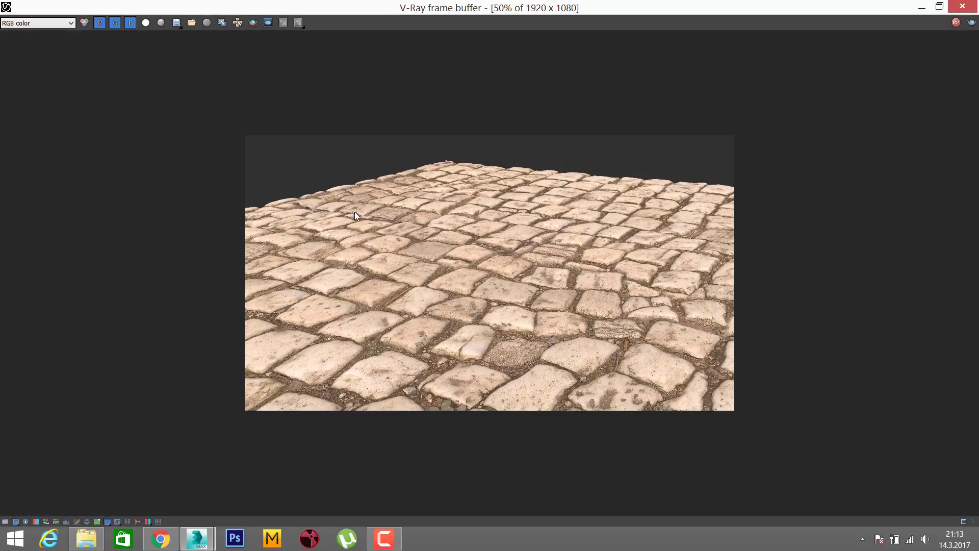
scroll(446, 242, up, 1)
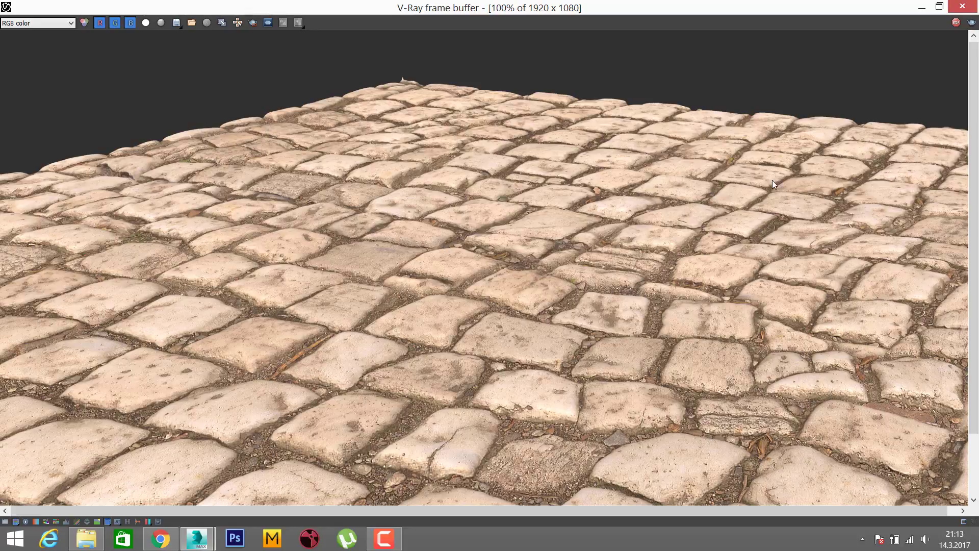
click(939, 7)
scroll(442, 169, down, 1)
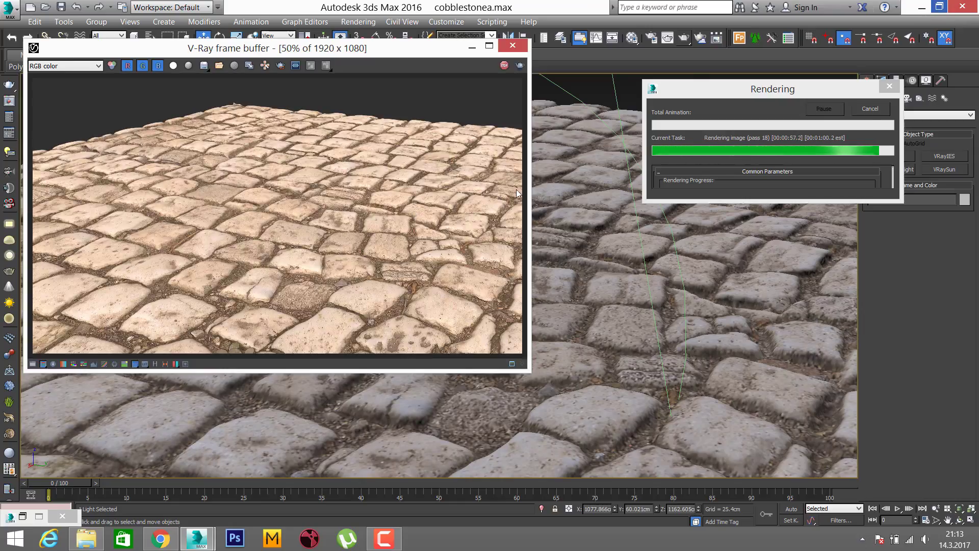
- Stop the render and switch off the Displace modifier in the stack
click(871, 107)
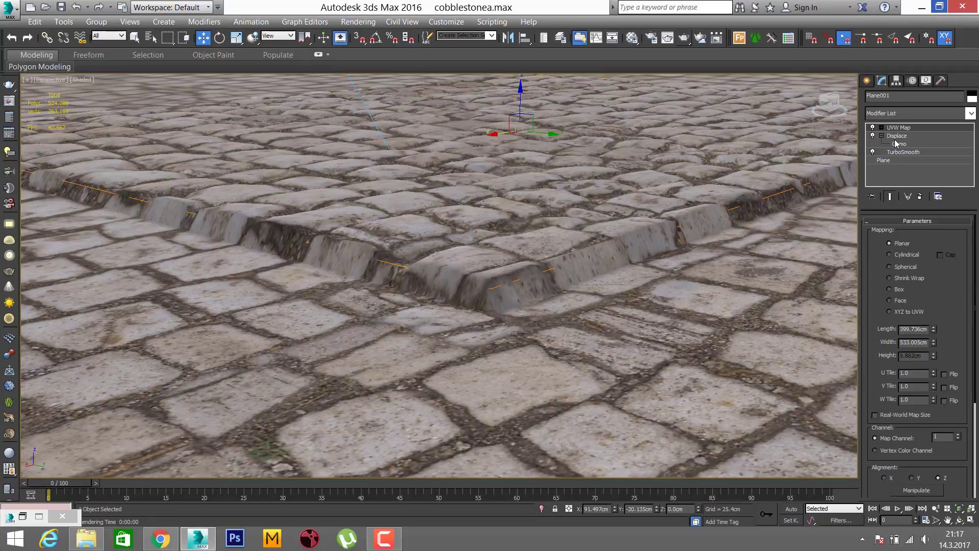
click(893, 136)
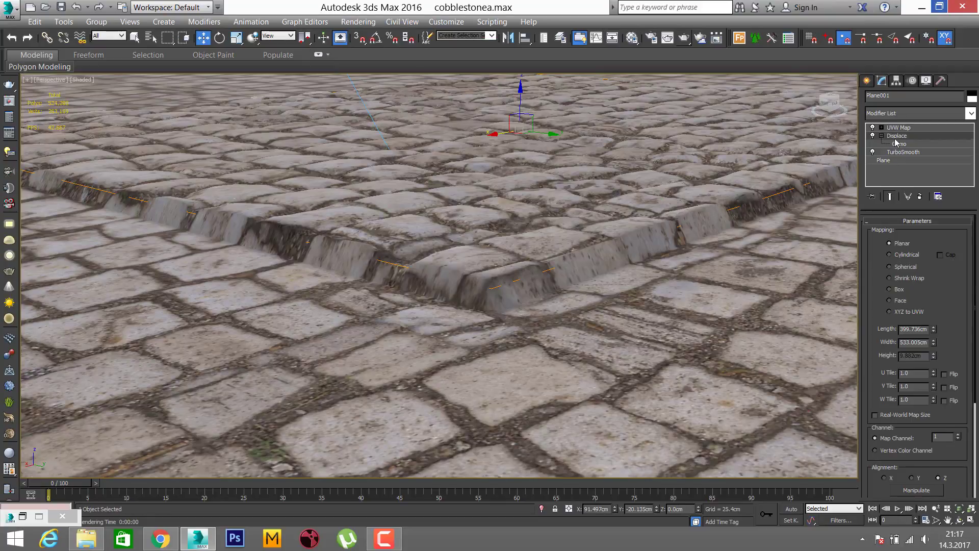
click(872, 136)
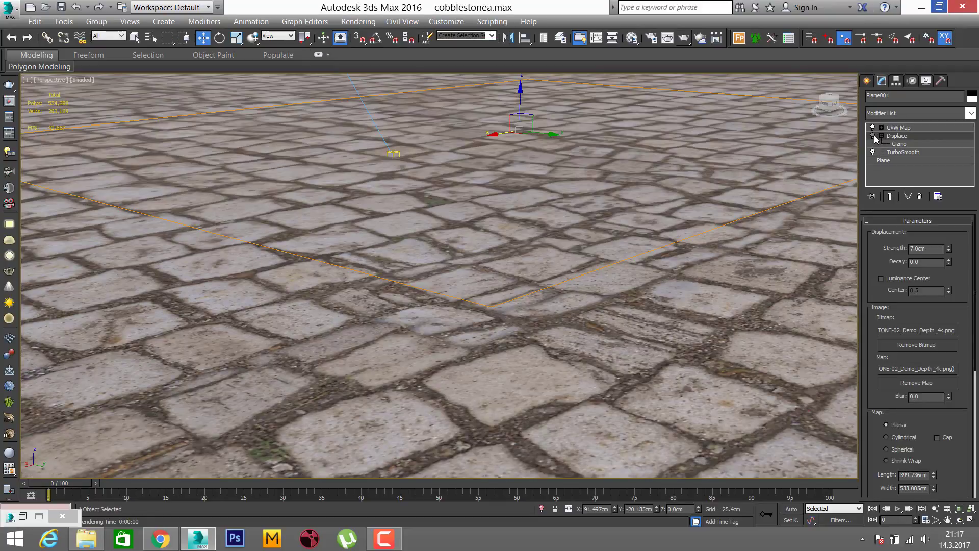
scroll(702, 151, down, 3)
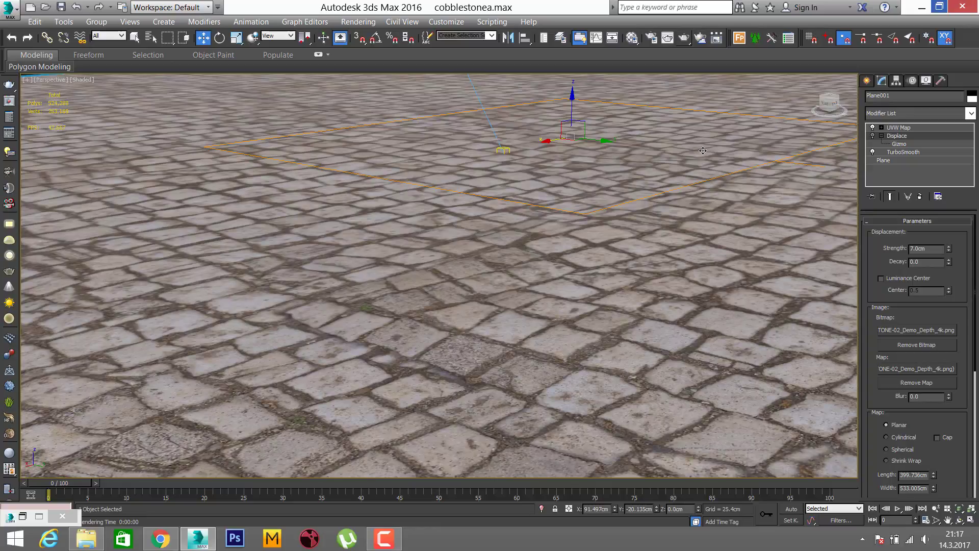
- Enable the material's Displace map in the Material Editor with amount 5.0
key(m)
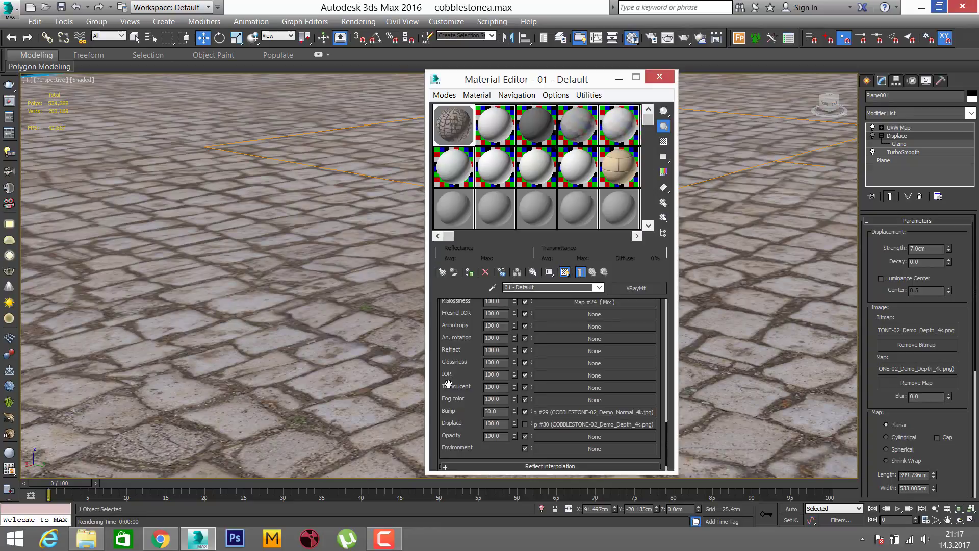
click(525, 423)
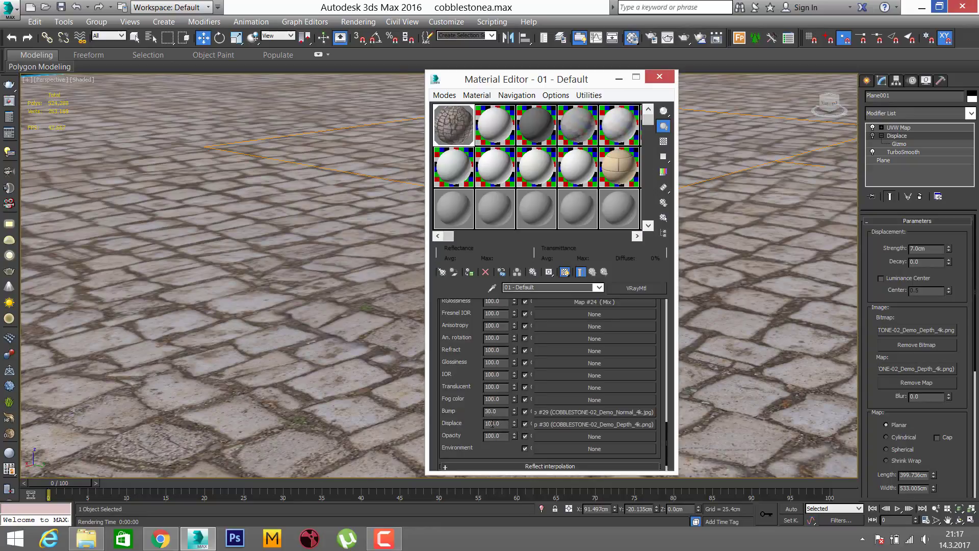
double_click(492, 424)
text(5)
key(Return)
double_click(451, 121)
- Close the material editor, start a production render, and reposition the frame buffer and progress windows
click(659, 76)
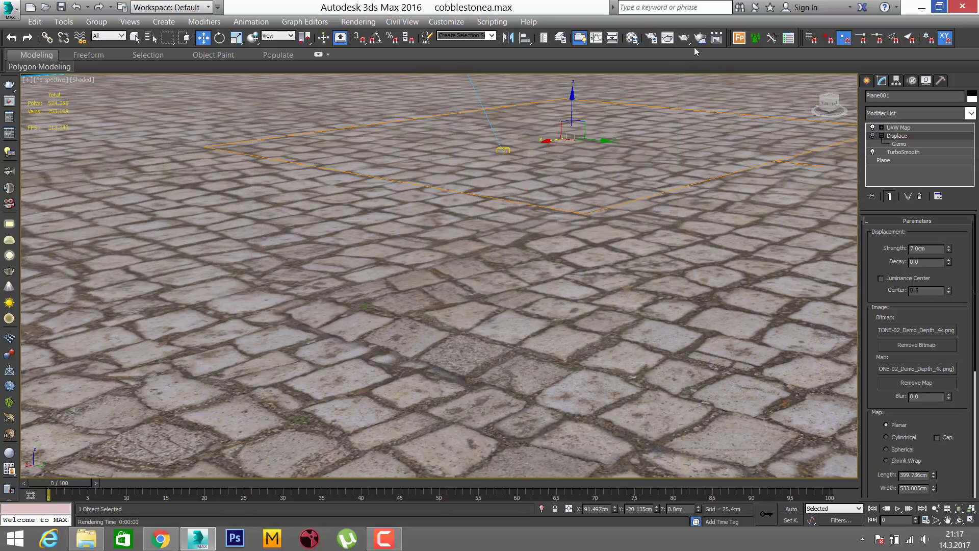
click(684, 38)
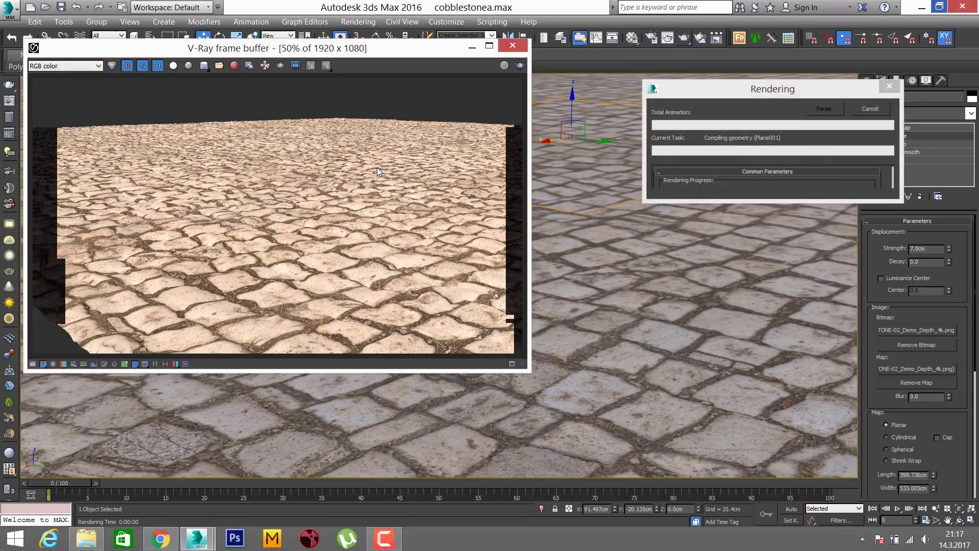
drag(341, 52, 327, 82)
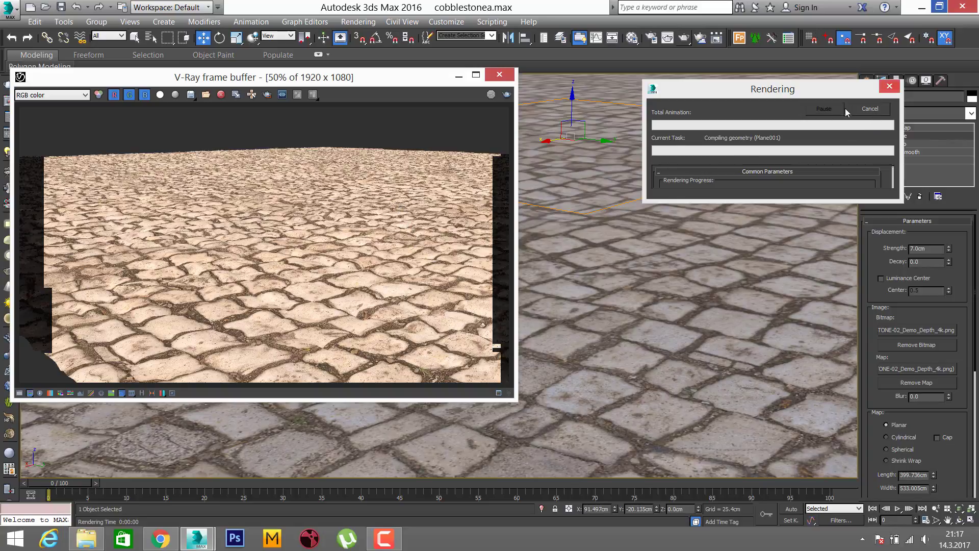
scroll(423, 188, down, 1)
scroll(345, 231, up, 1)
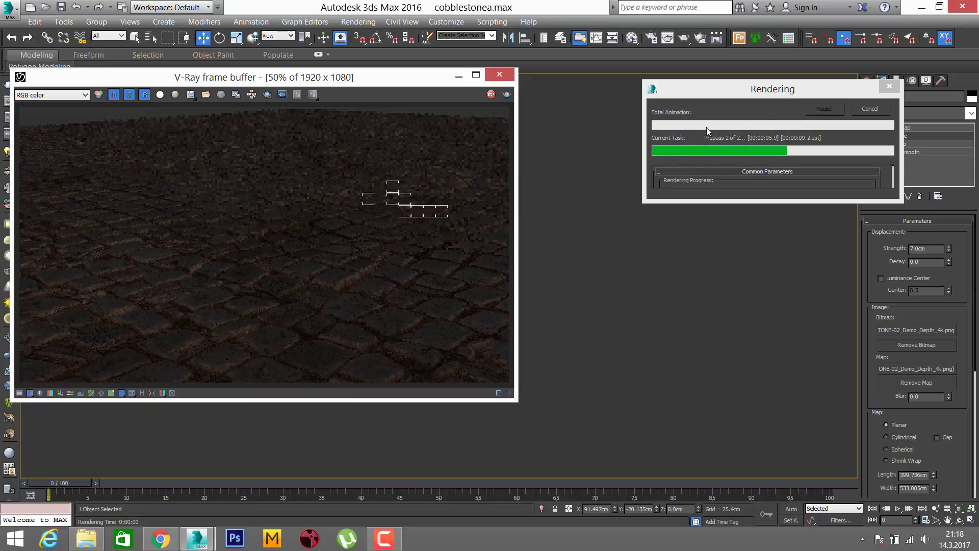
drag(788, 92, 714, 87)
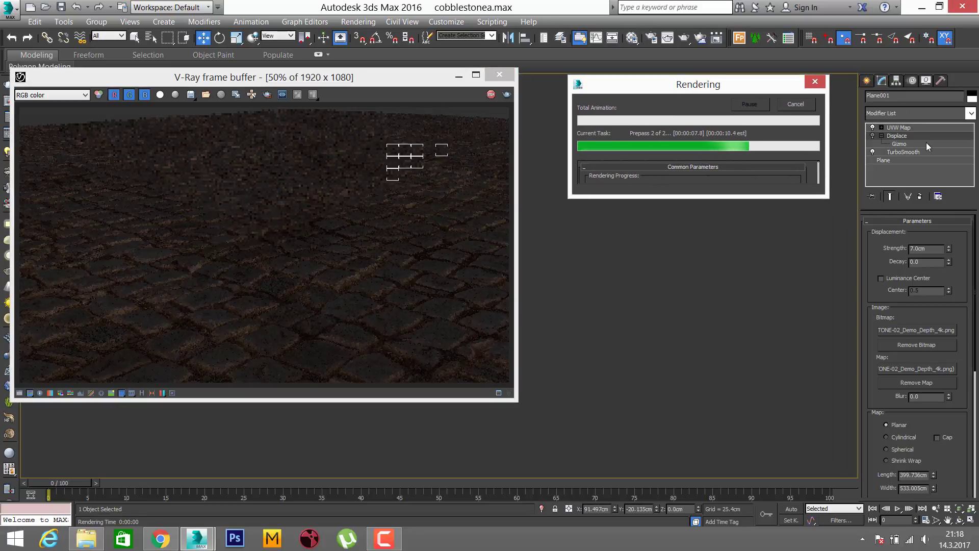
drag(371, 80, 416, 151)
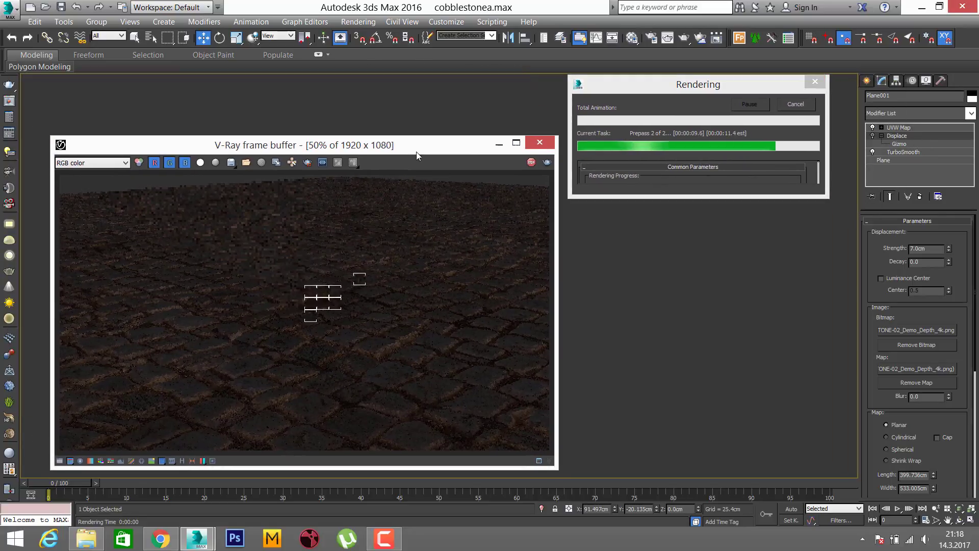
drag(333, 149, 314, 114)
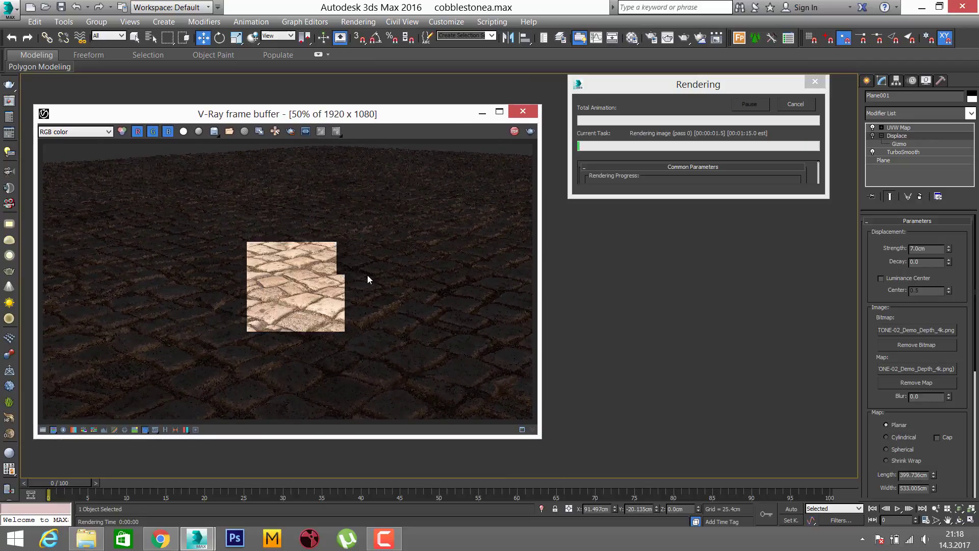
- Zoom and pan across the rendered cobblestones, then cancel the render at pass 2
scroll(311, 265, up, 1)
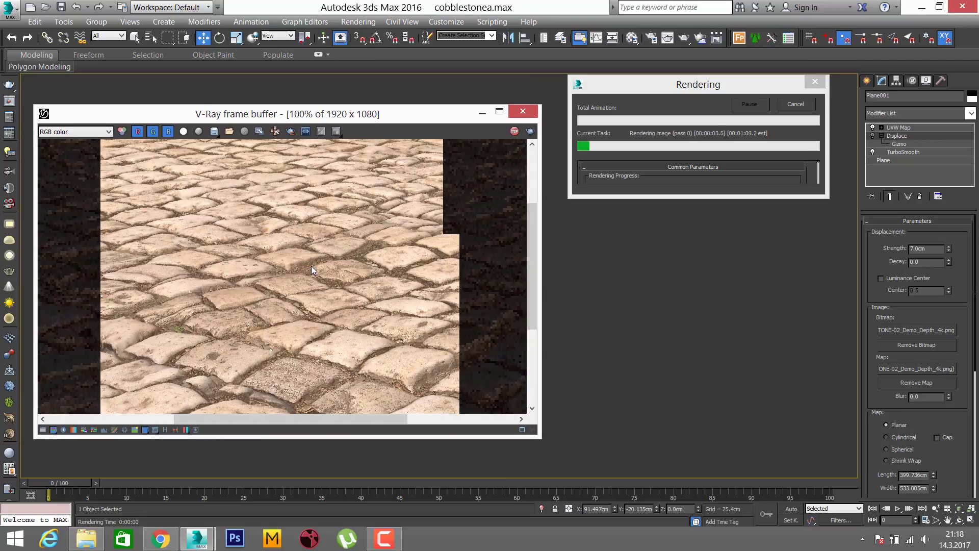
scroll(329, 296, down, 1)
scroll(330, 290, up, 1)
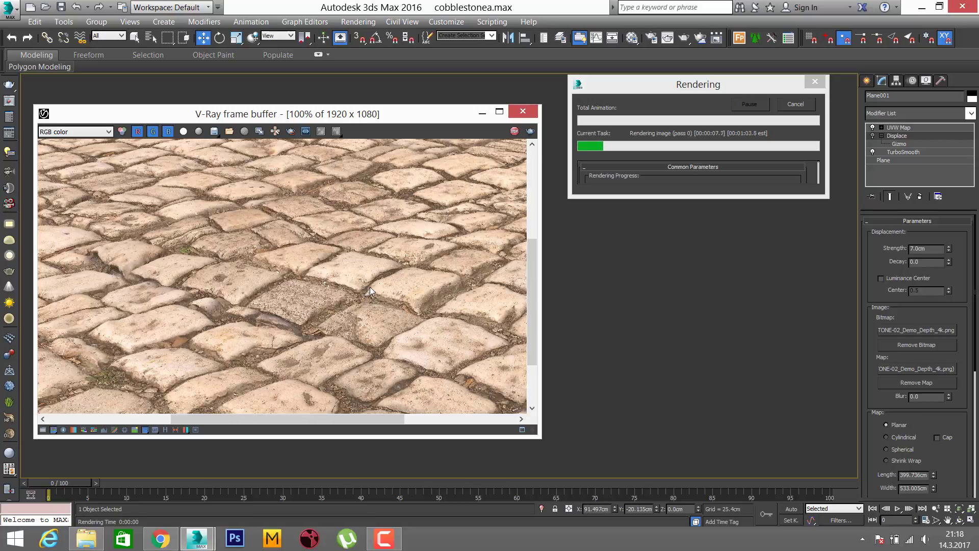
middle_drag(369, 270, 387, 275)
scroll(382, 278, down, 1)
scroll(362, 298, up, 1)
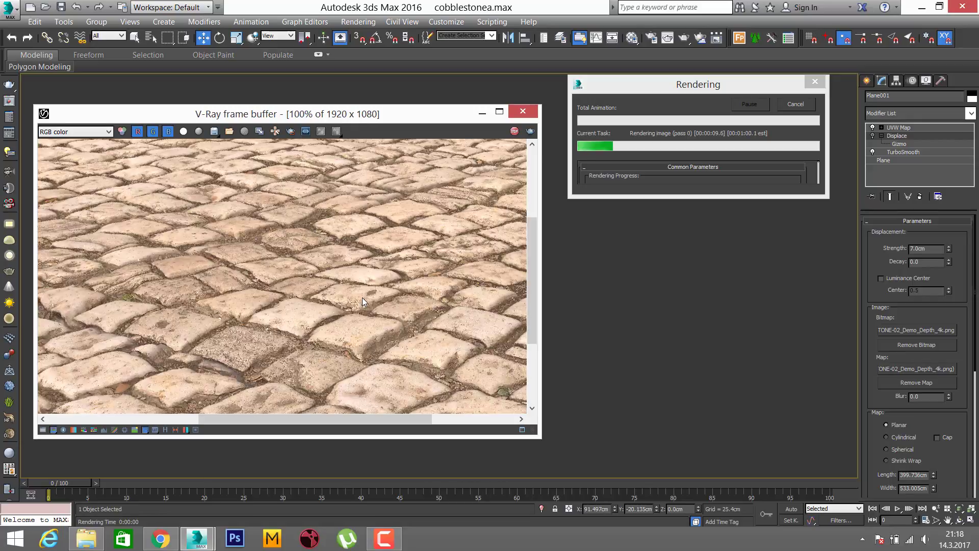
scroll(384, 277, down, 1)
scroll(369, 254, up, 1)
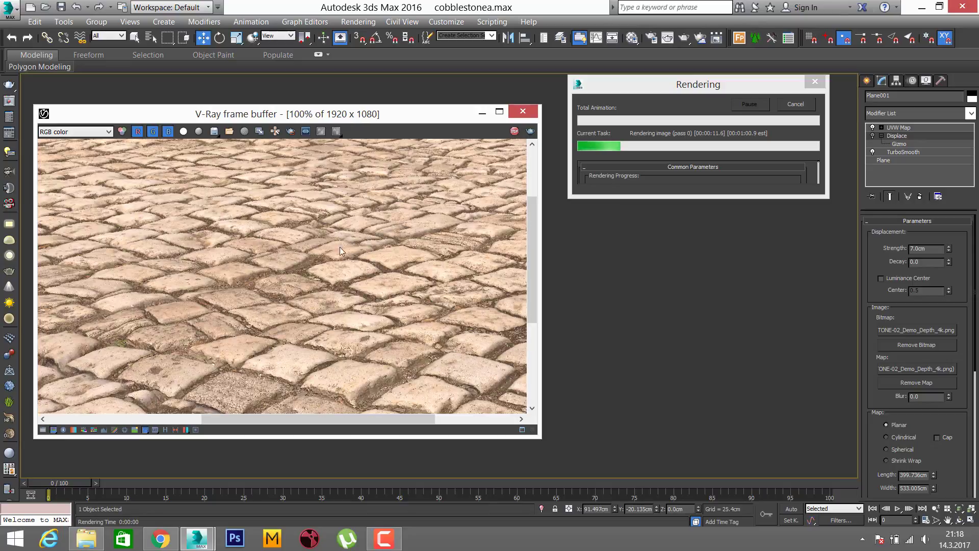
middle_drag(354, 313, 328, 237)
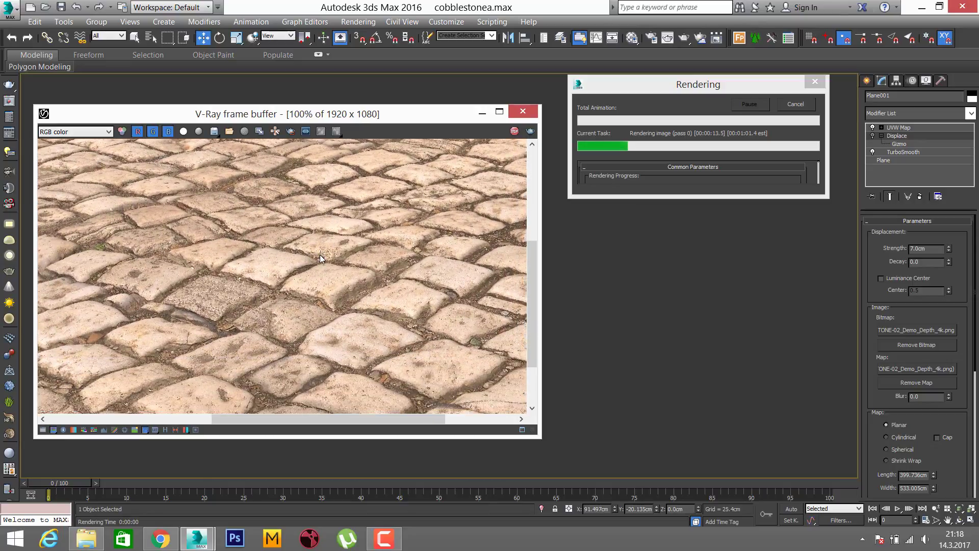
scroll(302, 280, down, 1)
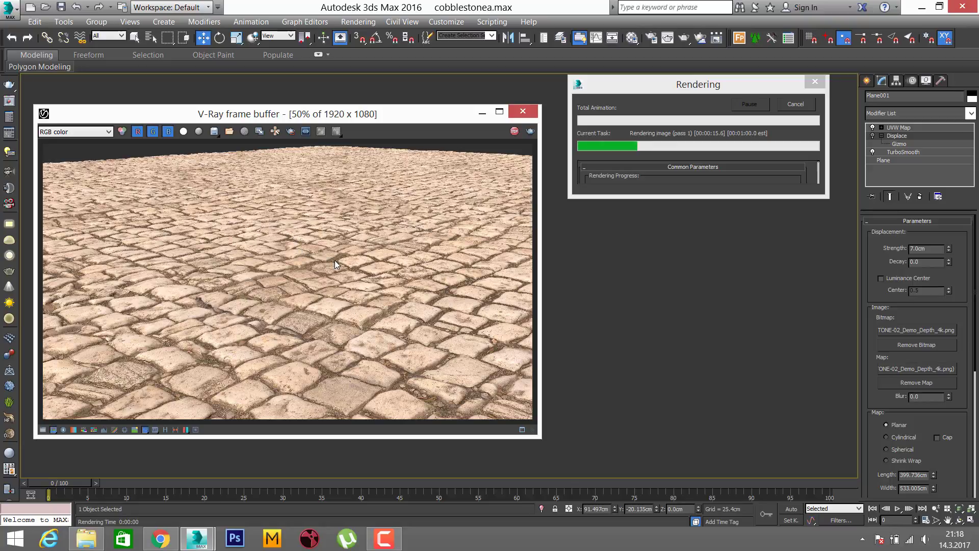
scroll(335, 261, up, 1)
scroll(374, 293, up, 1)
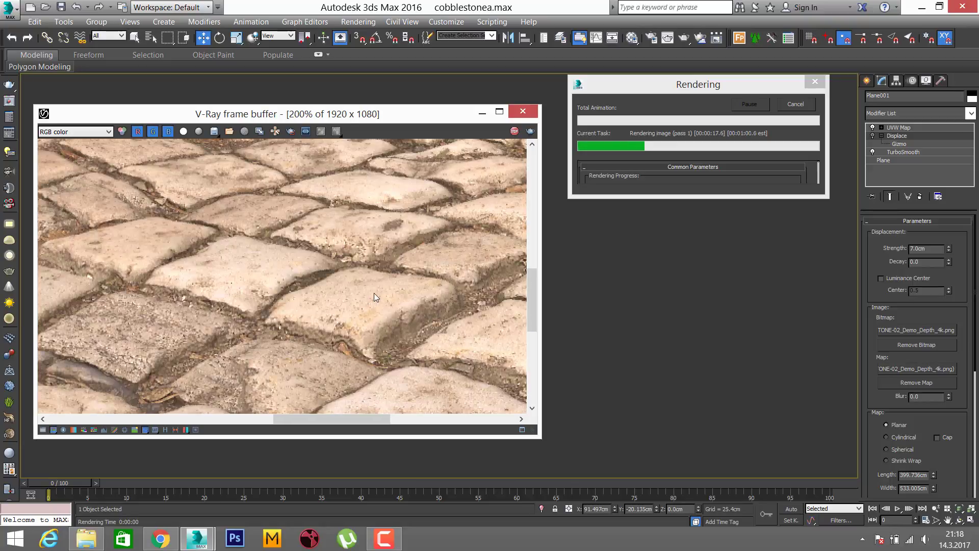
scroll(374, 295, down, 1)
middle_drag(374, 296, 368, 250)
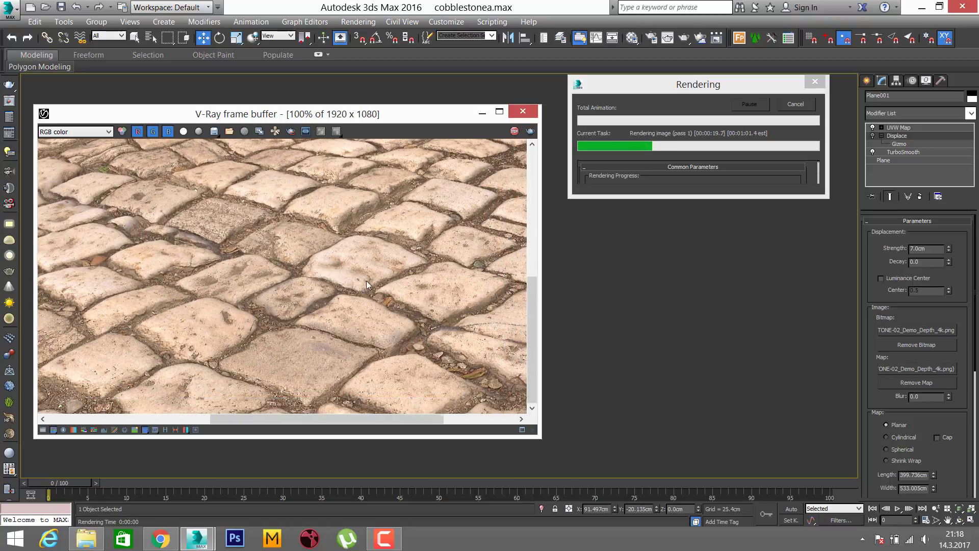
scroll(373, 287, down, 1)
scroll(418, 352, up, 1)
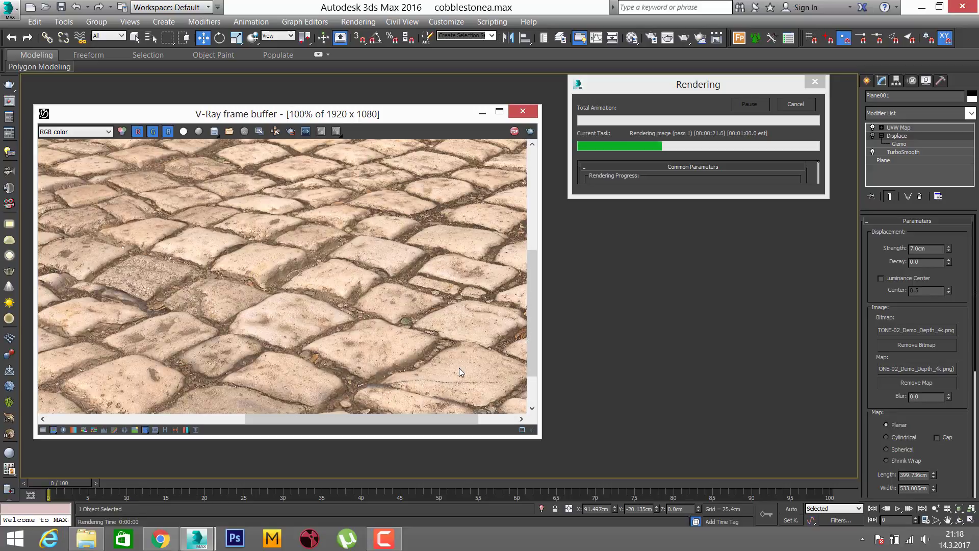
scroll(408, 327, down, 1)
scroll(175, 354, up, 1)
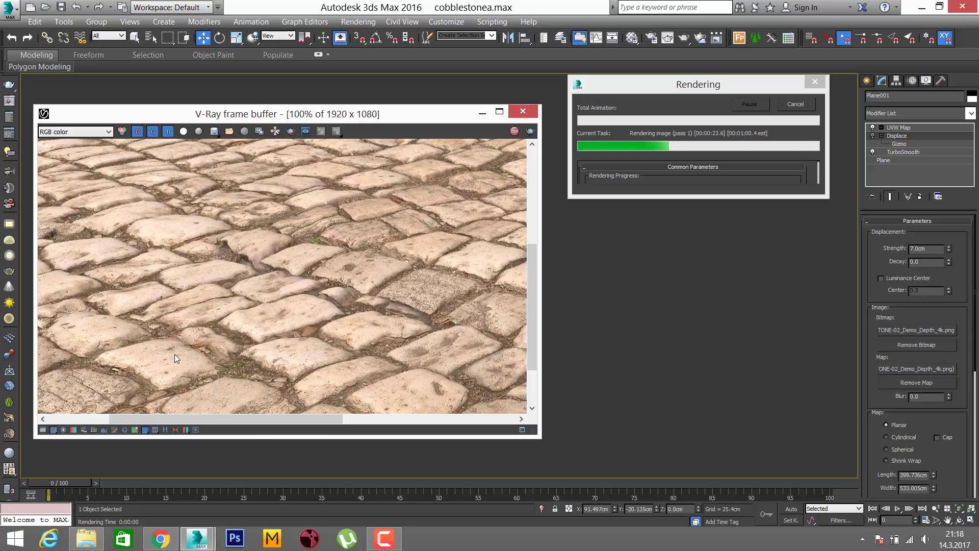
scroll(191, 351, up, 1)
scroll(291, 303, down, 1)
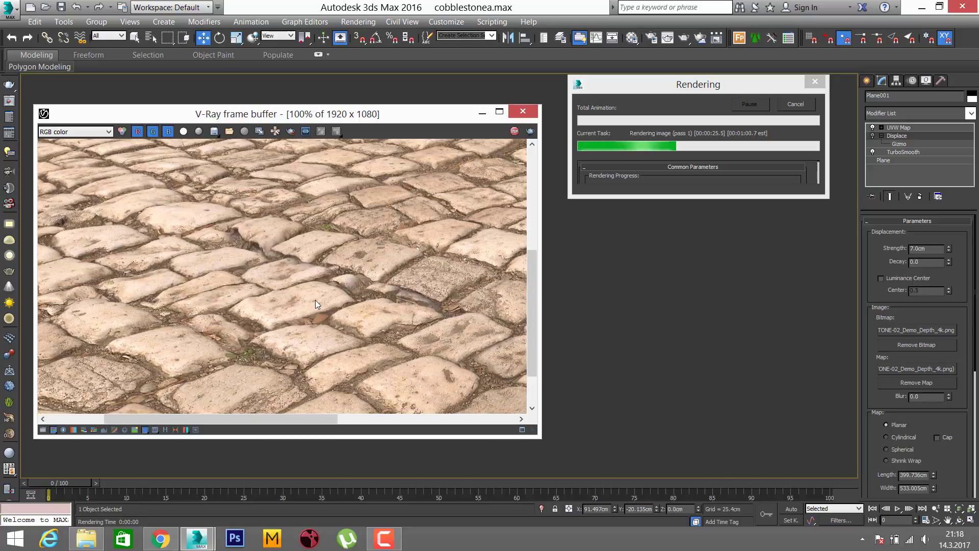
scroll(366, 244, up, 1)
scroll(357, 250, down, 1)
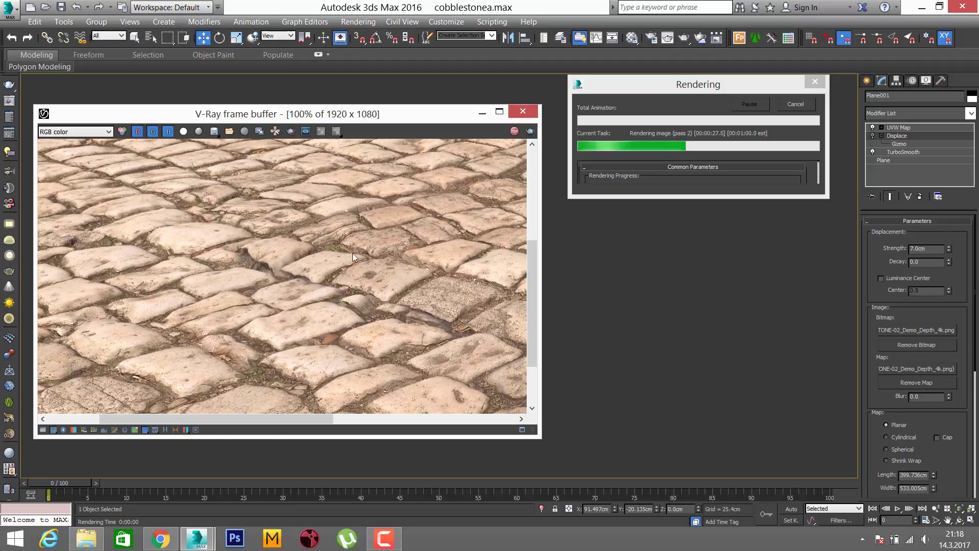
scroll(361, 270, down, 1)
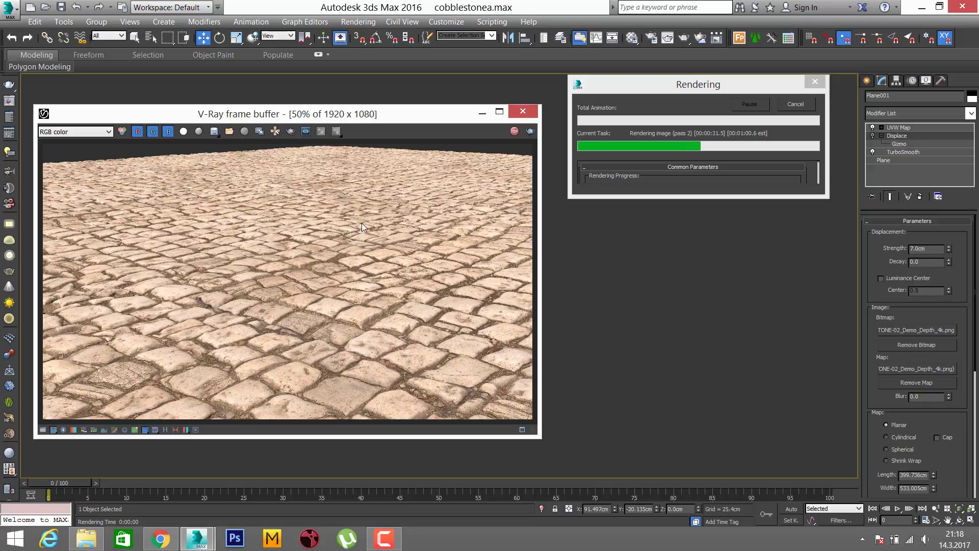
click(796, 106)
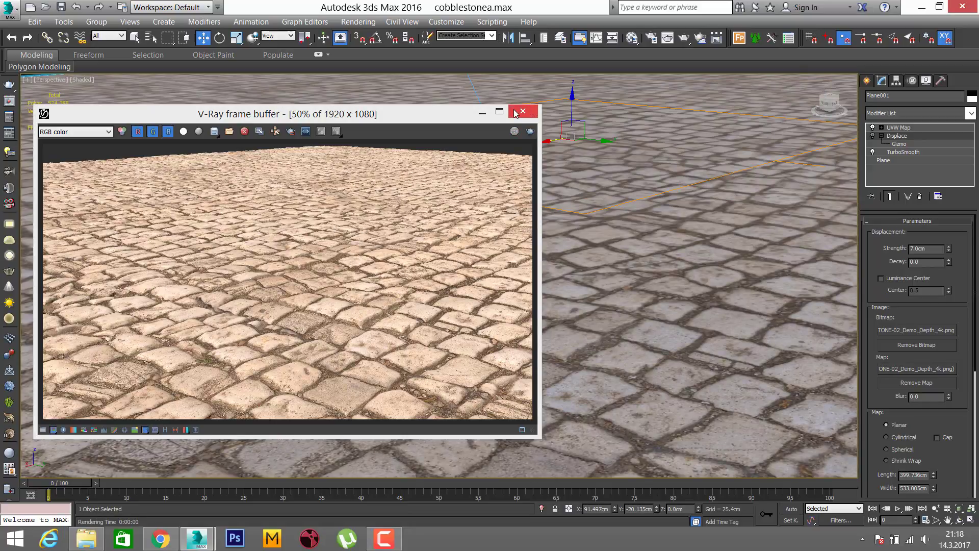
- Close the frame buffer and set the base Plane's Length Segs and Width Segs to 1
click(522, 111)
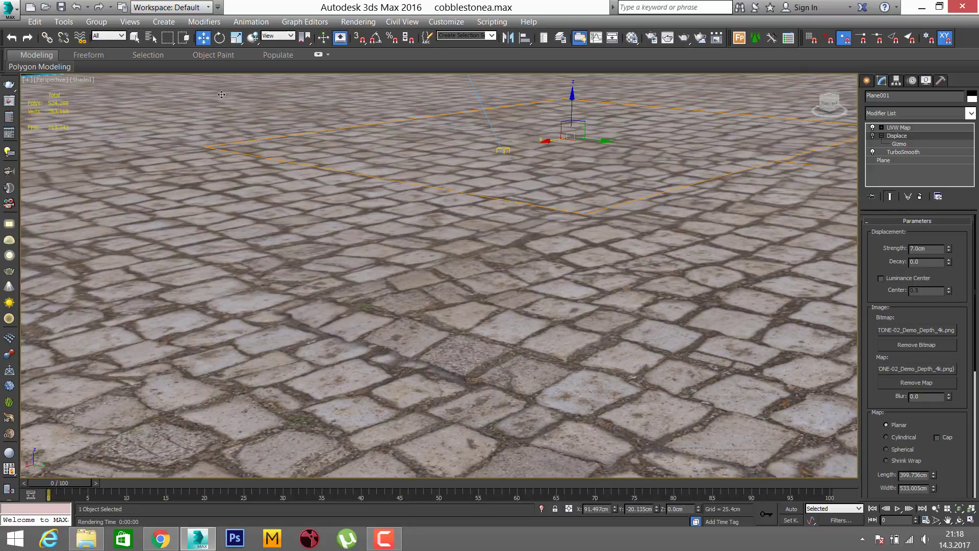
click(903, 160)
double_click(929, 270)
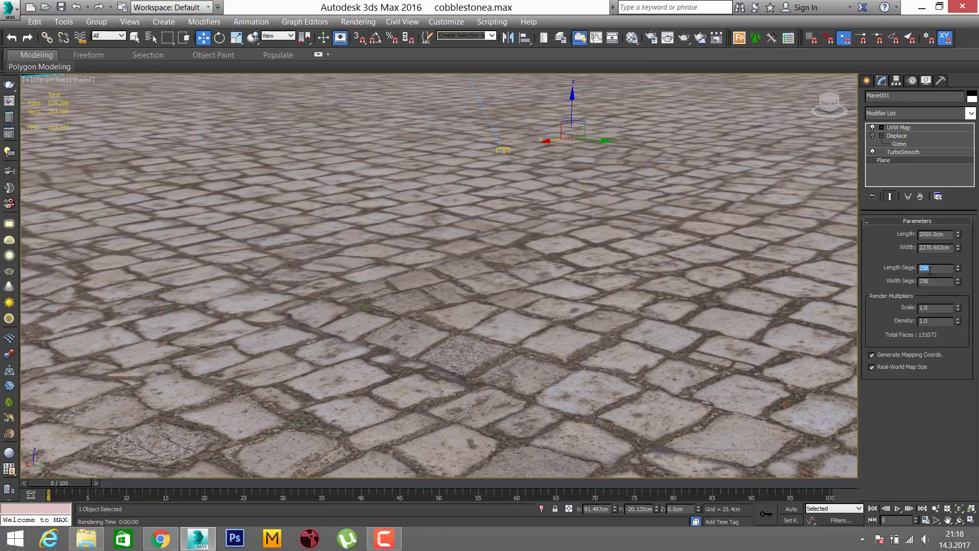
text(1)
key(Return)
double_click(935, 281)
text(1)
key(Return)
- Re-enter 1 for both Length and Width Segs to confirm the 1×1 plane
double_click(942, 267)
text(1)
key(Tab)
text(1)
key(Return)
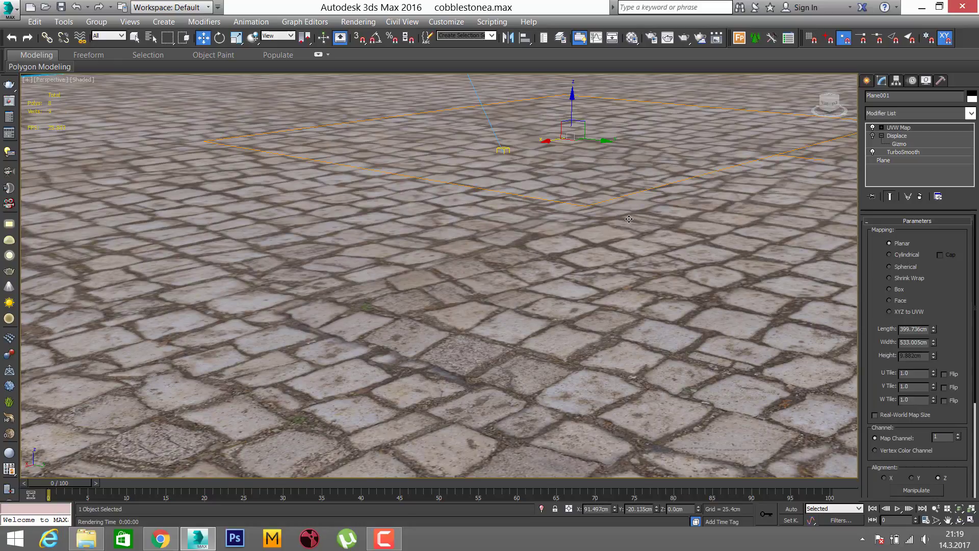
- Zoom out and show the plane in wireframe with edges to check its two faces
scroll(619, 214, down, 5)
scroll(620, 214, down, 3)
scroll(637, 275, down, 2)
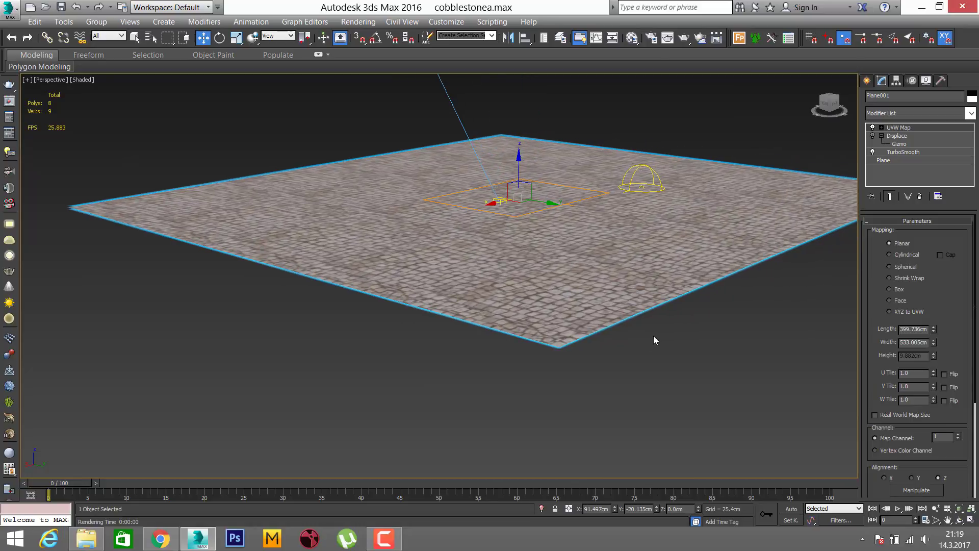
click(655, 340)
key(F4)
key(F3)
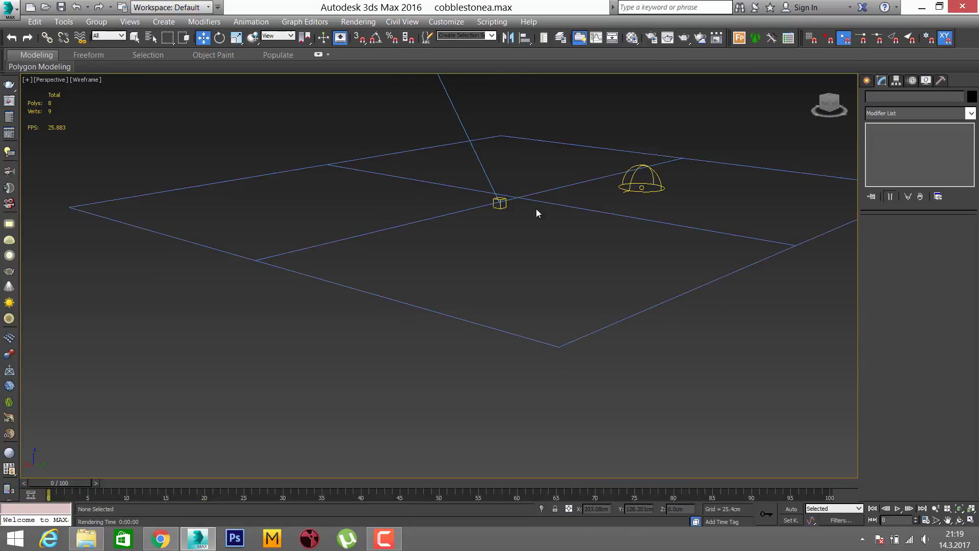
click(559, 206)
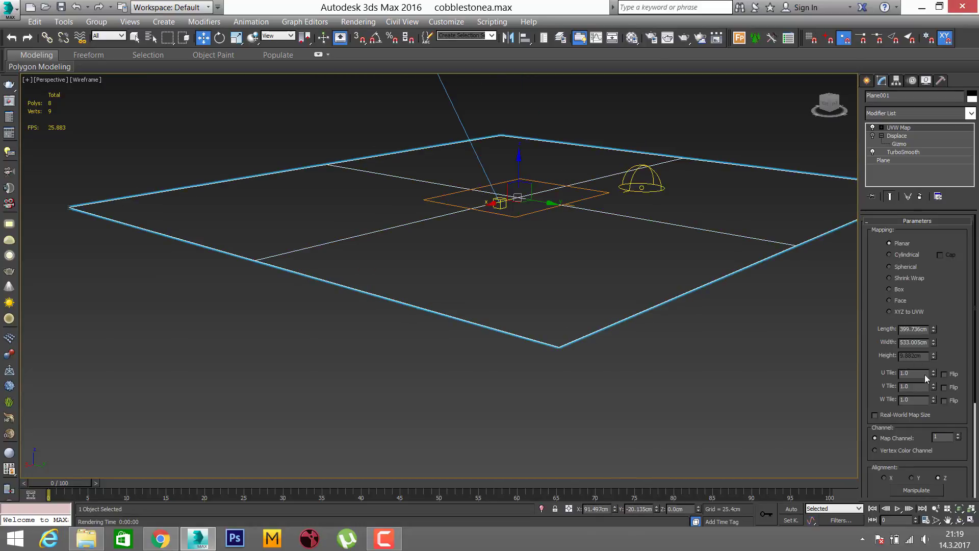
- Return to shaded-with-edges display and zoom into a close-up of the cobblestones
click(894, 160)
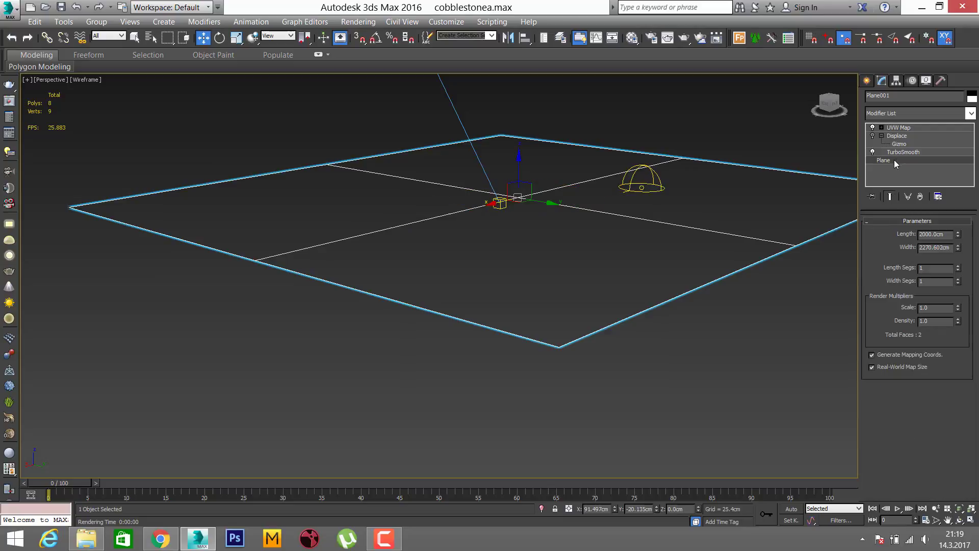
alt+middle_drag(602, 263, 443, 235)
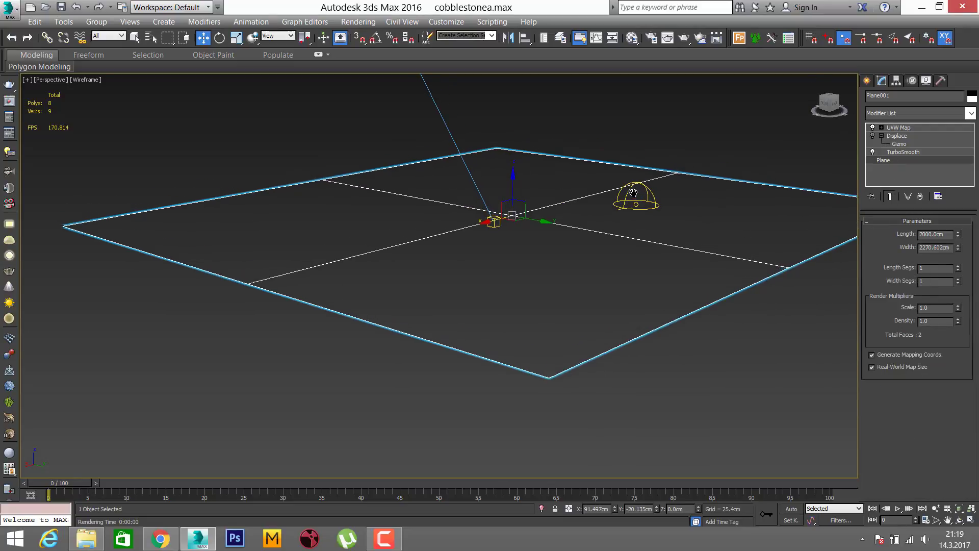
key(F3)
scroll(501, 220, up, 3)
scroll(501, 221, up, 2)
scroll(502, 220, up, 2)
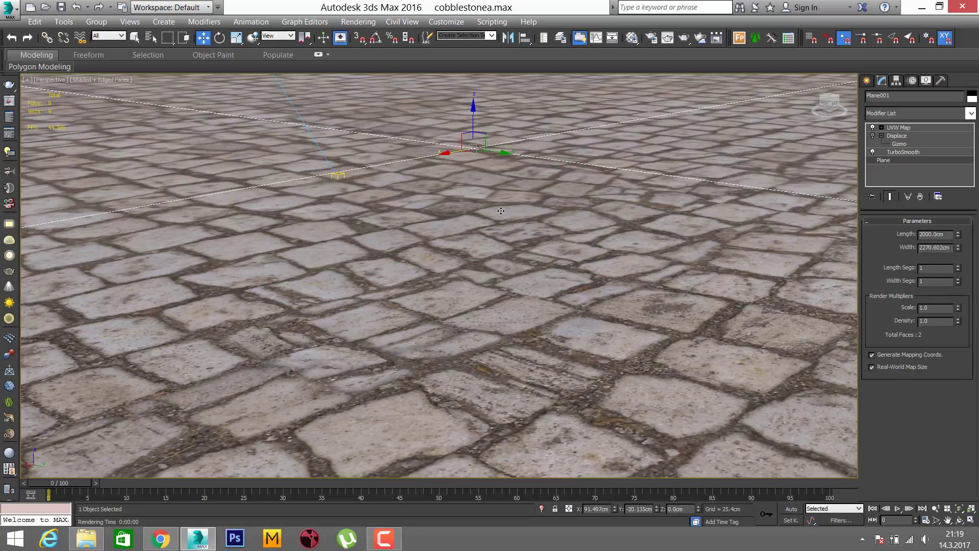
middle_drag(509, 218, 511, 203)
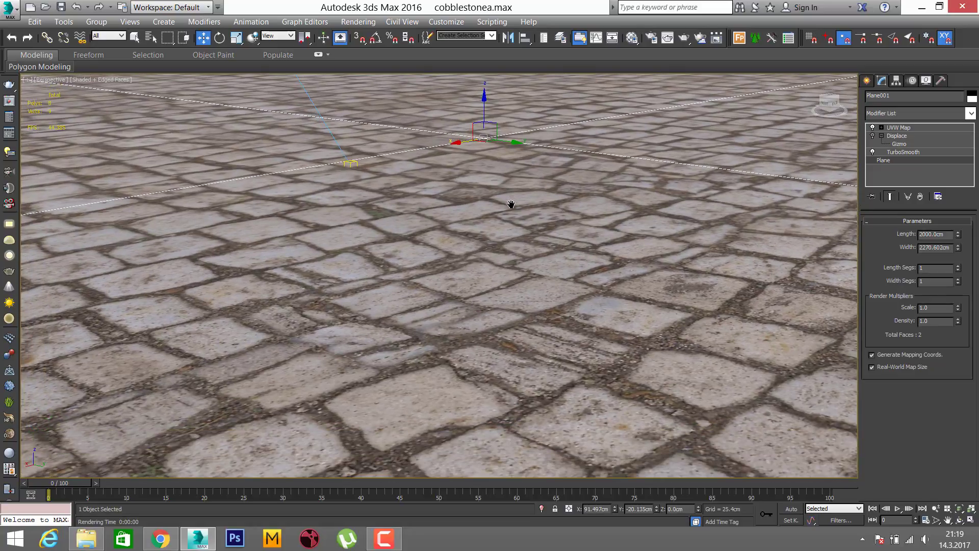
- Start a V-Ray production render of the 2-face cobblestone plane and nudge the frame buffer down
click(683, 40)
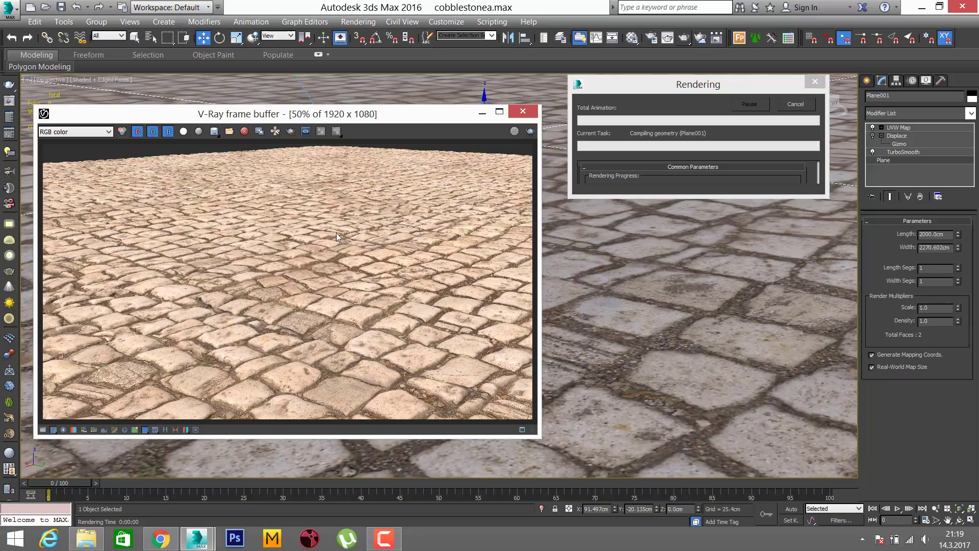
drag(372, 110, 363, 141)
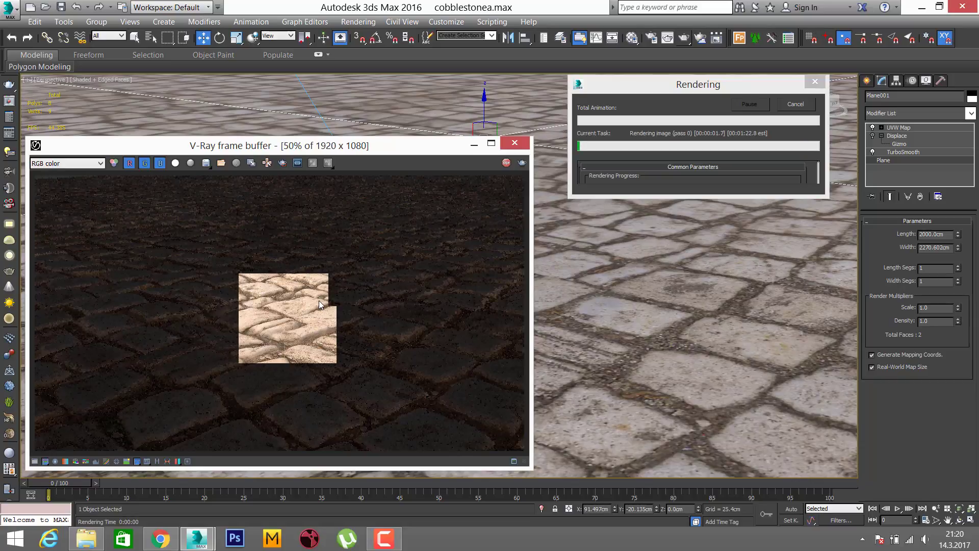
- Show the render at 100% and maximize the V-Ray frame buffer to full screen
double_click(319, 304)
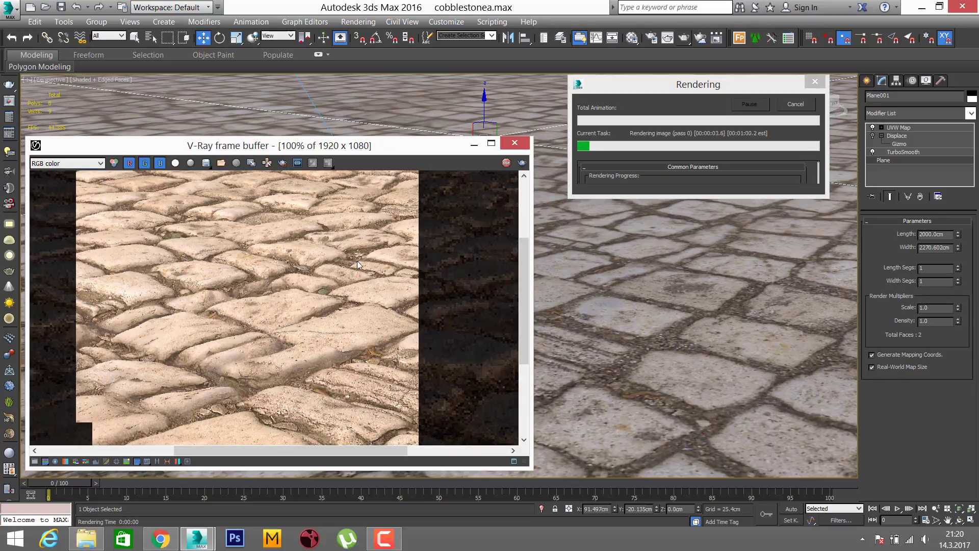
scroll(357, 261, down, 1)
double_click(299, 325)
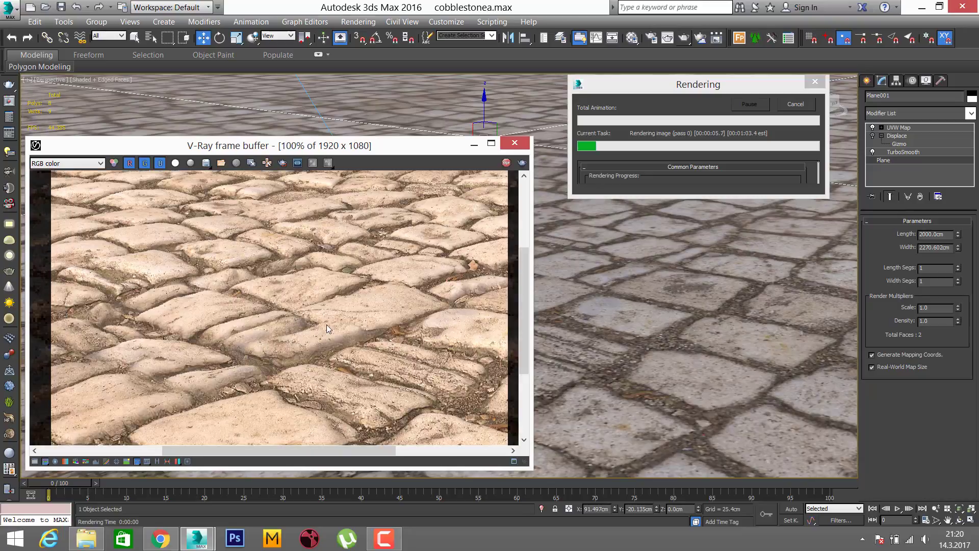
click(491, 144)
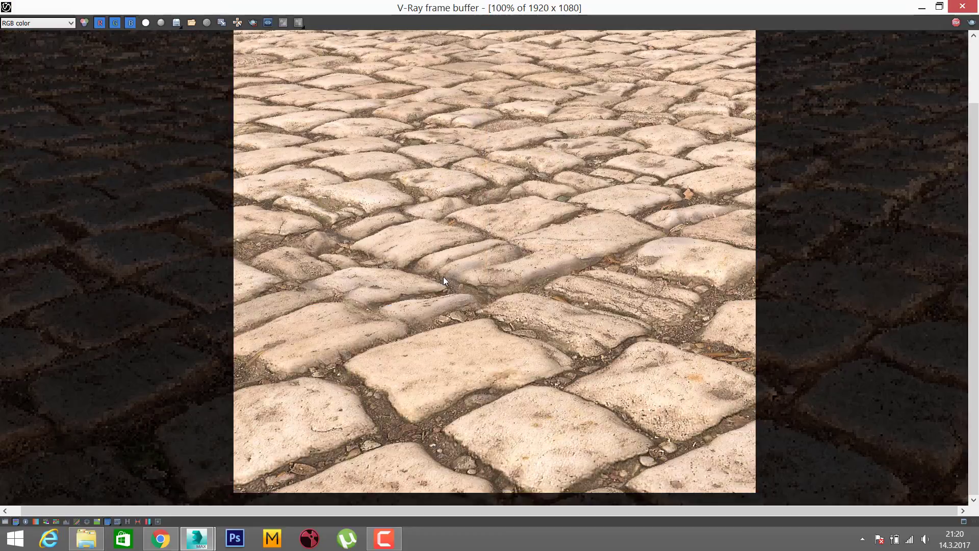
- Zoom and pan to inspect the cobblestones, then restore the frame buffer to windowed size
scroll(442, 276, up, 1)
scroll(442, 277, down, 1)
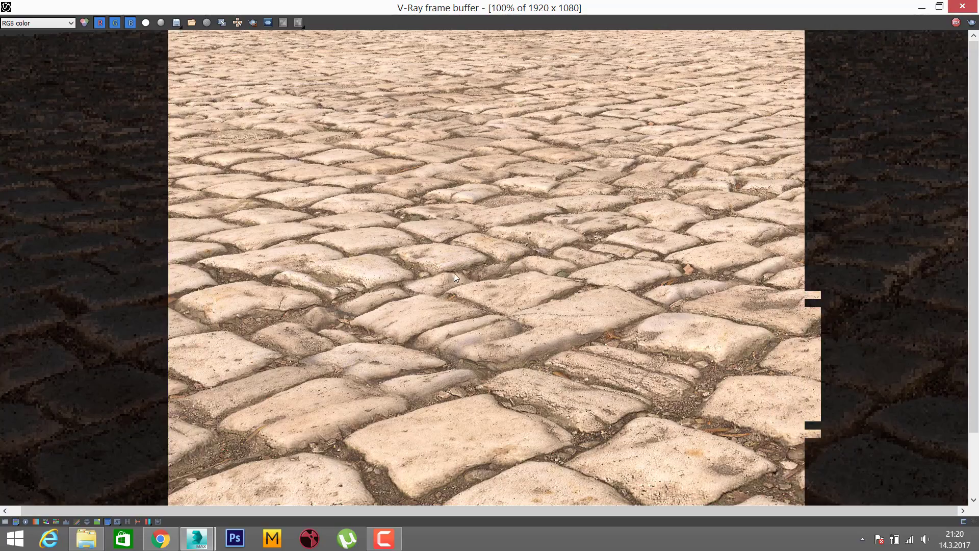
scroll(758, 329, up, 1)
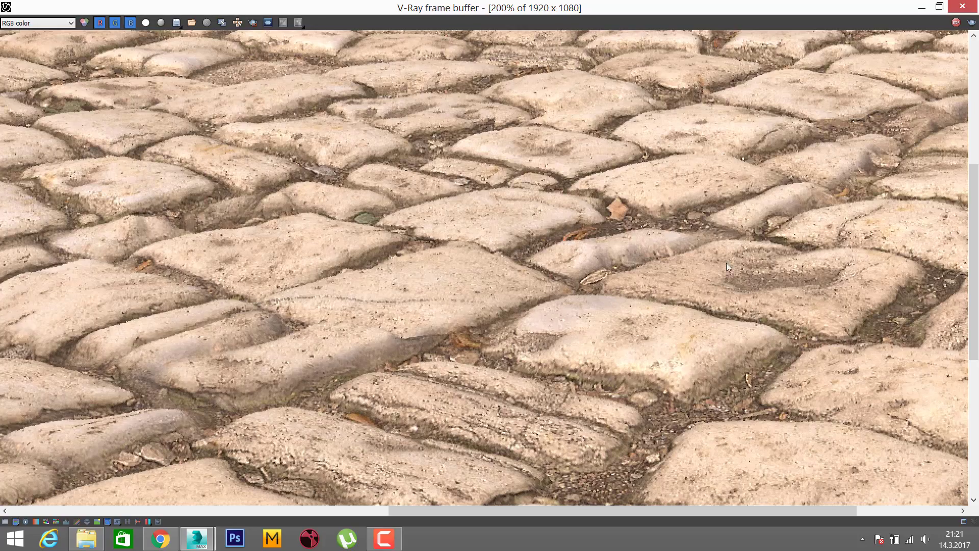
scroll(635, 335, down, 1)
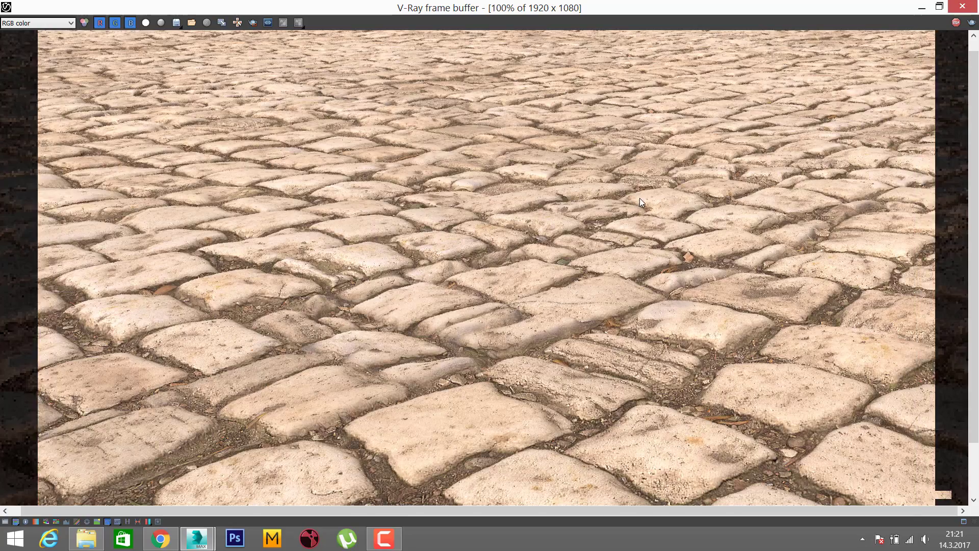
scroll(632, 203, down, 1)
scroll(611, 208, up, 1)
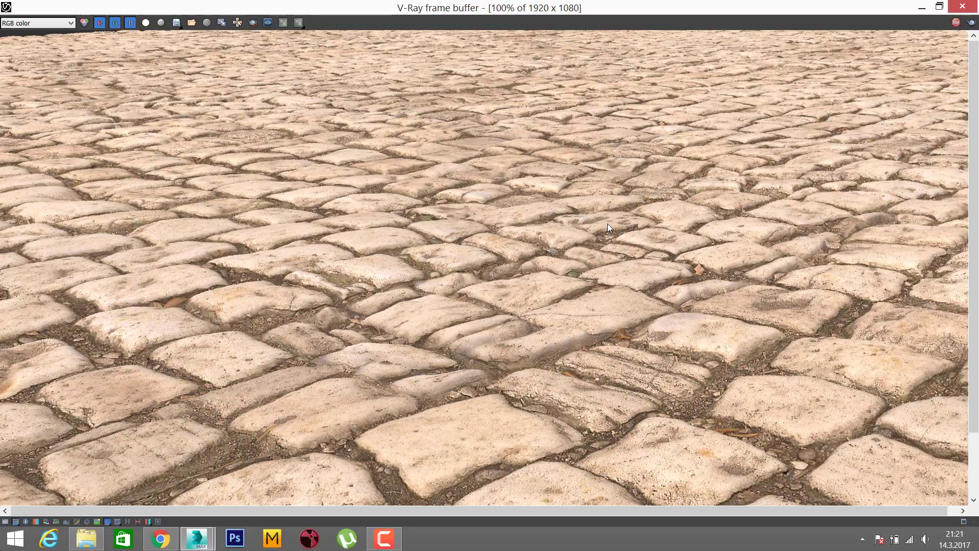
scroll(546, 223, down, 1)
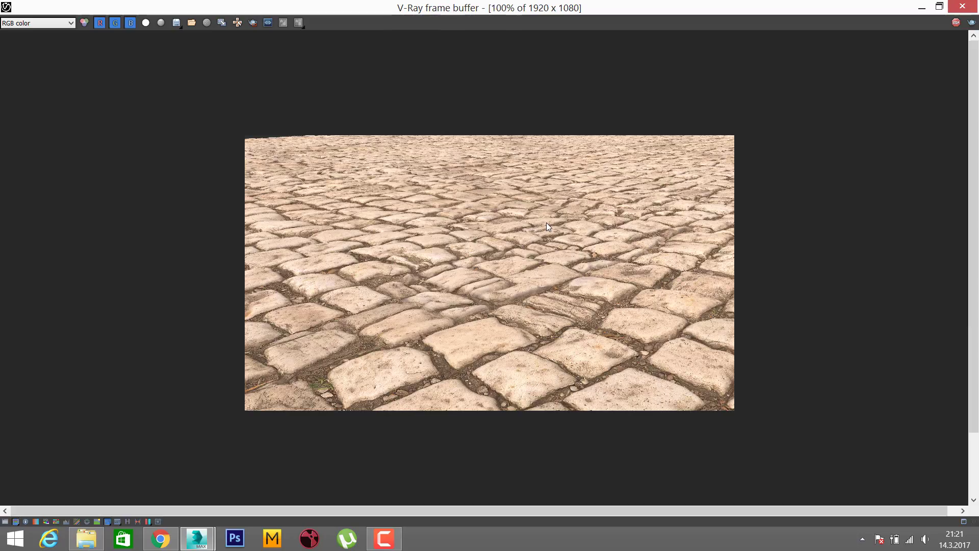
scroll(546, 222, up, 1)
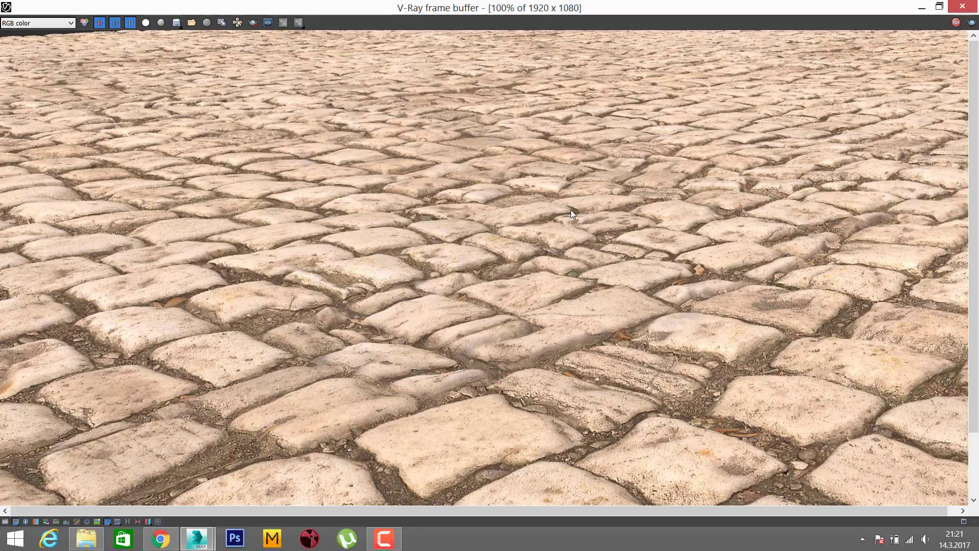
middle_drag(570, 210, 552, 155)
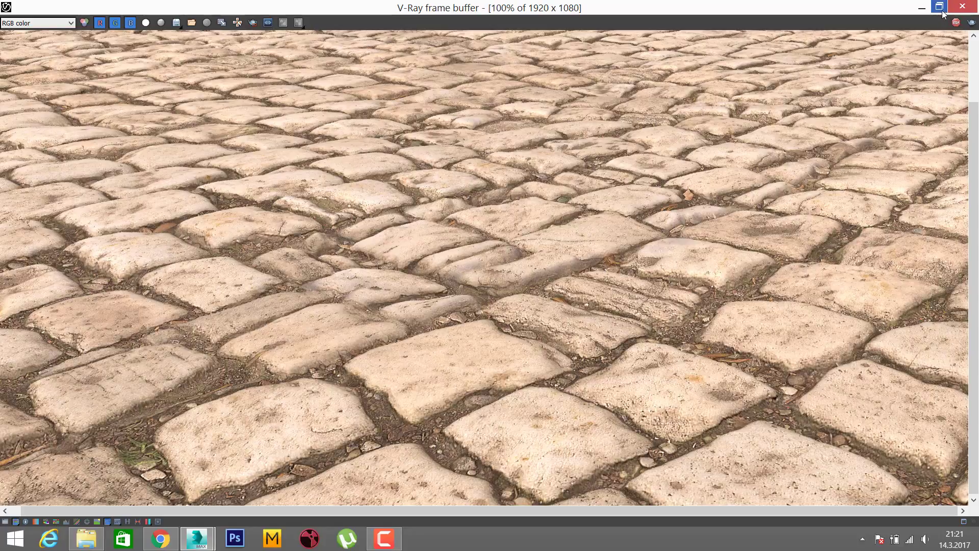
scroll(662, 191, down, 1)
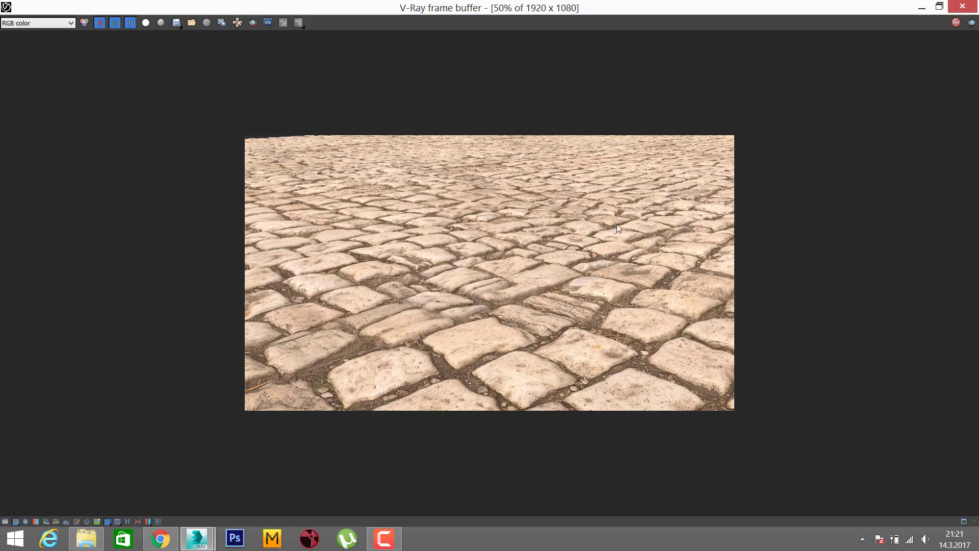
scroll(614, 232, up, 1)
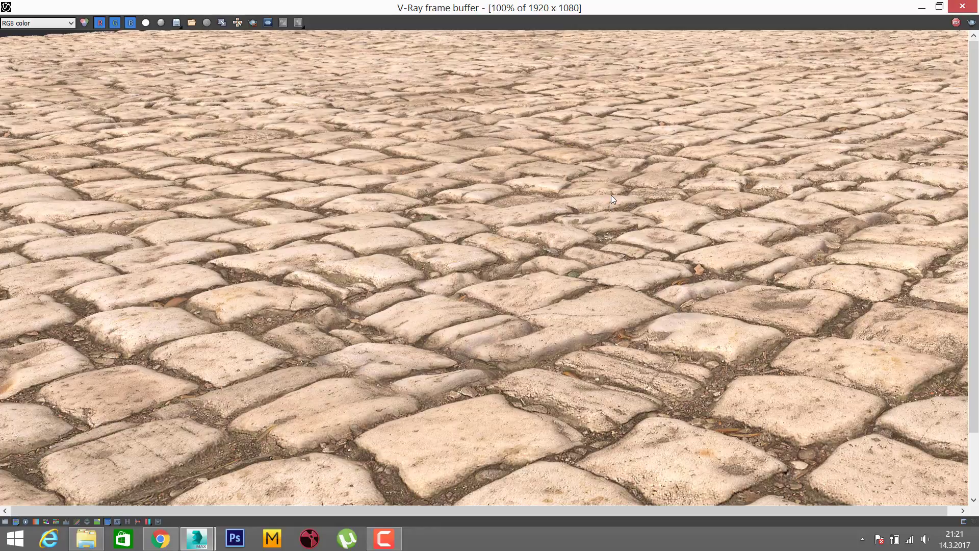
click(939, 6)
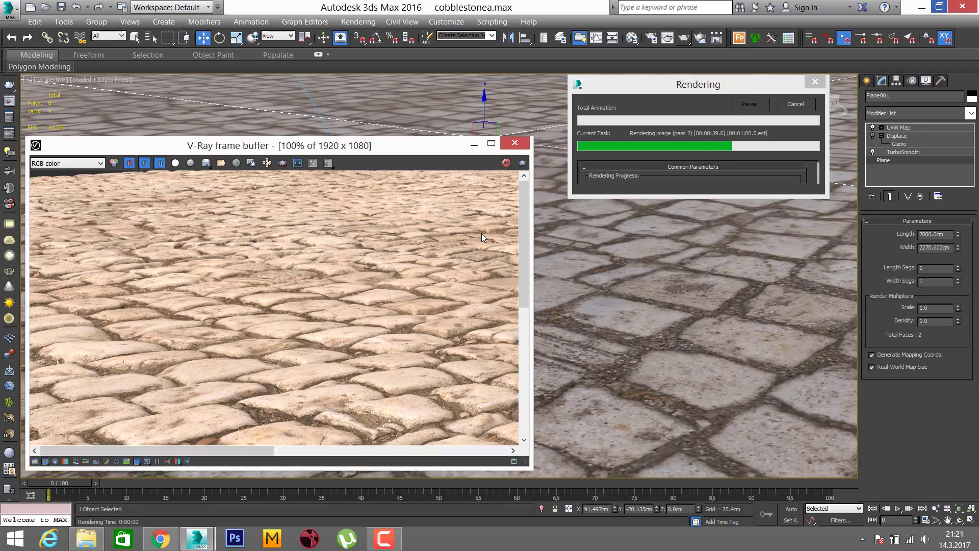
- Move the V-Ray frame buffer up-right and maximize it for a final full-screen view
drag(427, 153, 450, 106)
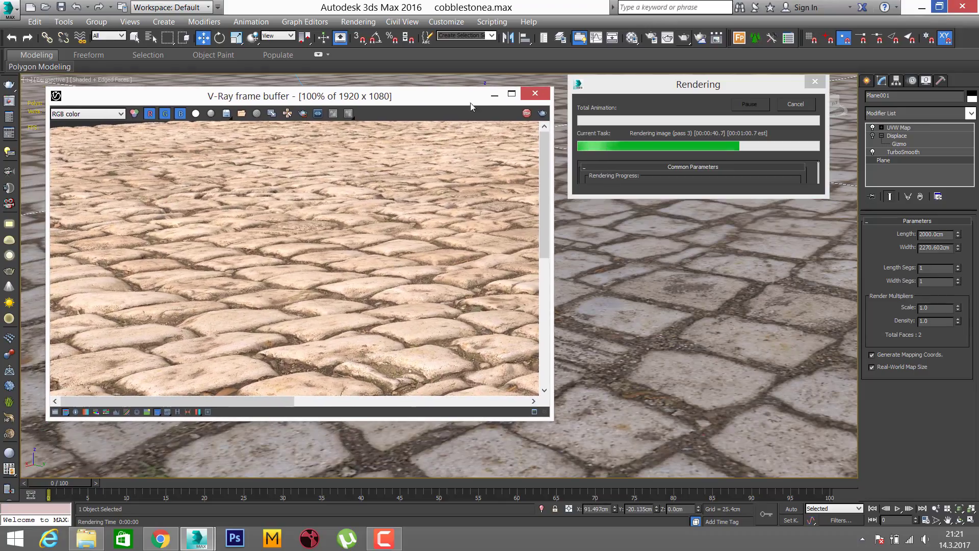
double_click(515, 100)
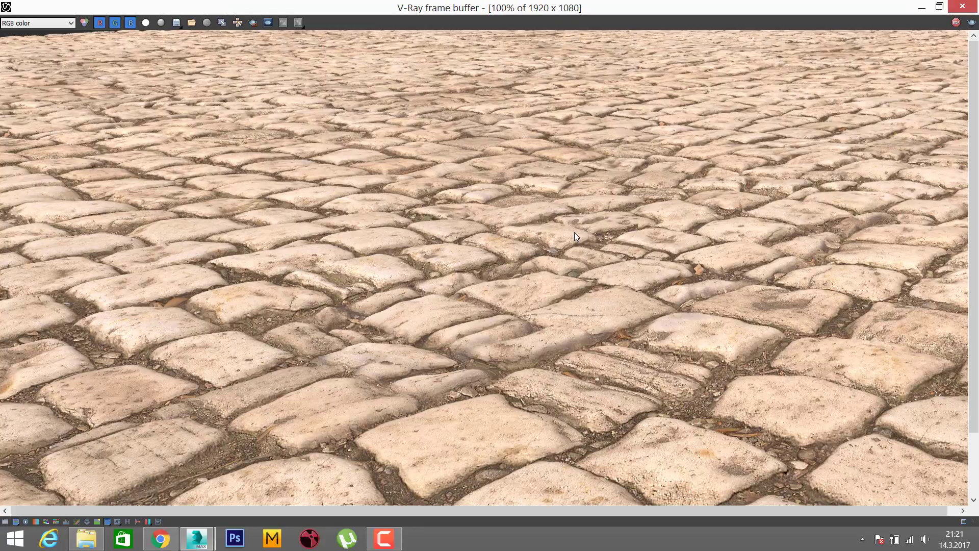